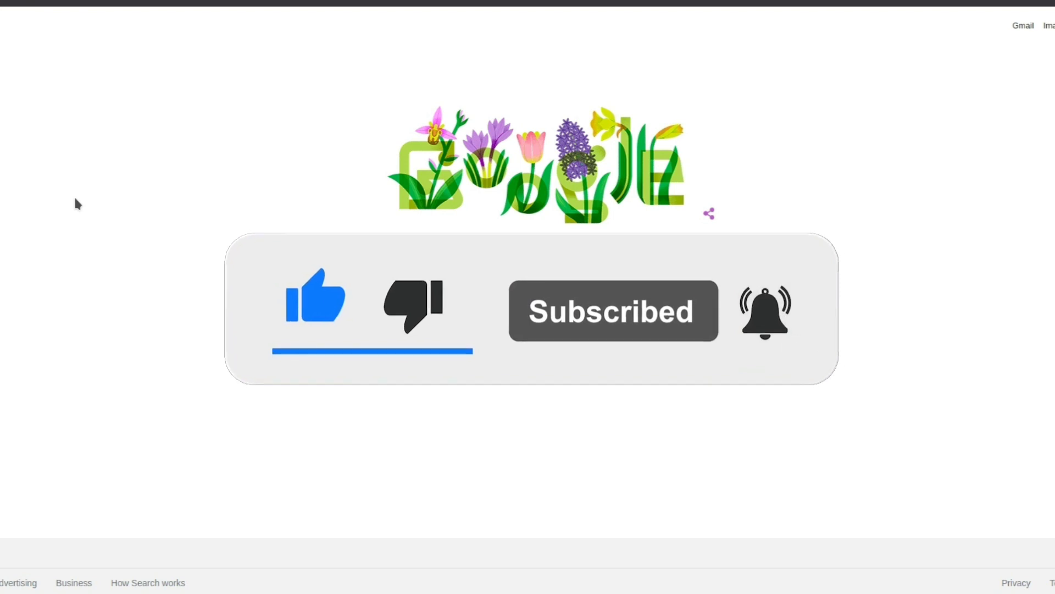
- Find Canva through a web search for "canva", open its site and create a blank Newsletter design
left_click(456, 260)
type("canva")
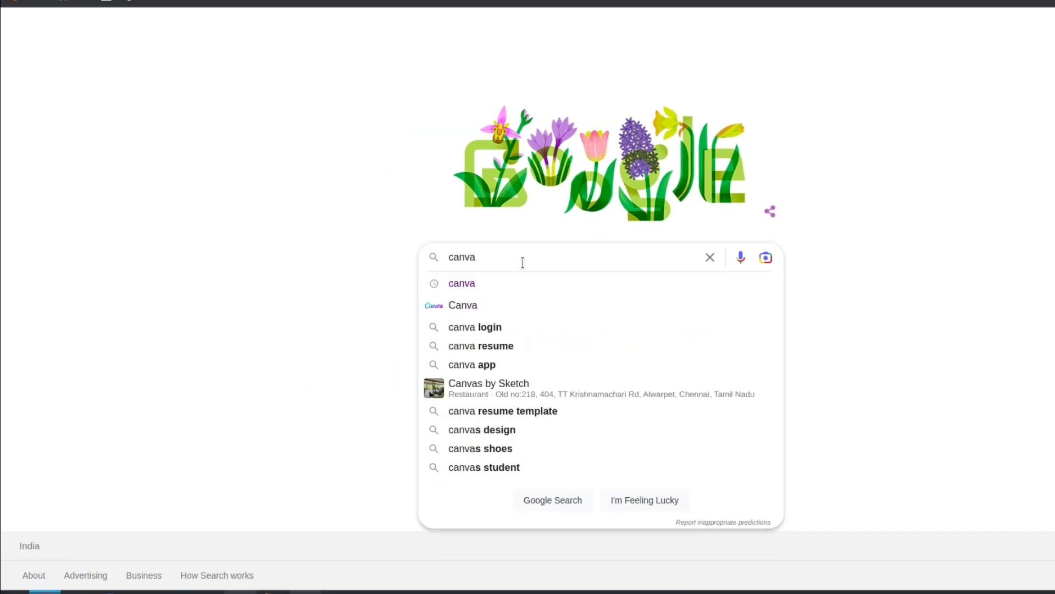
key("Return")
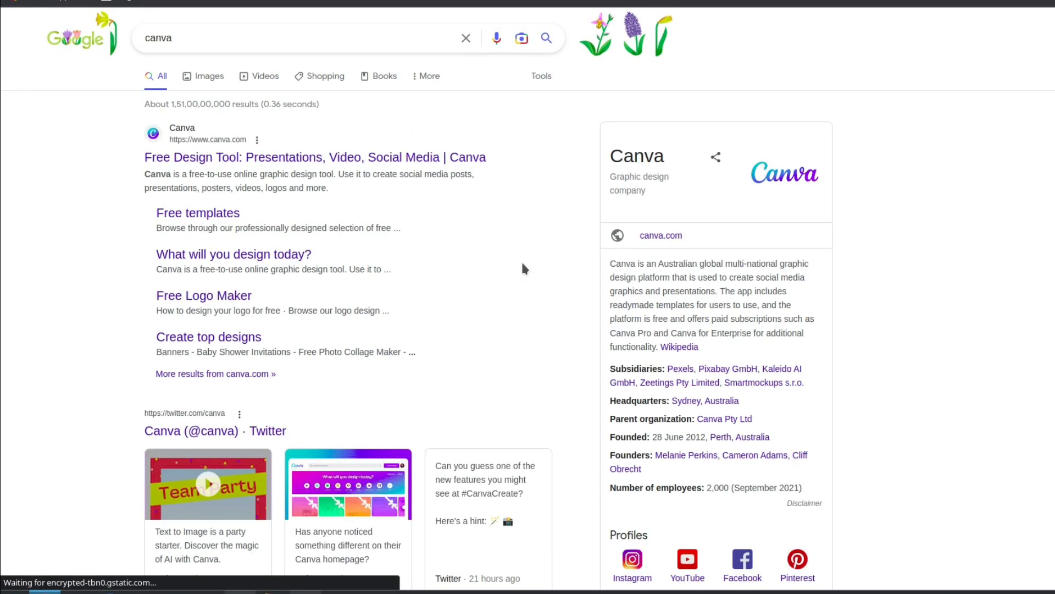
left_click(304, 158)
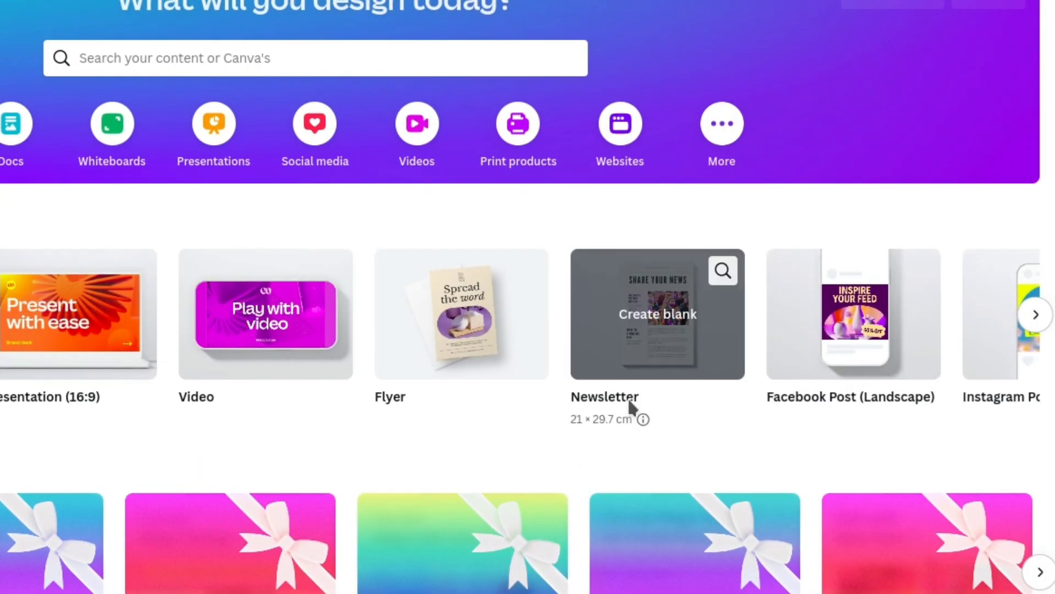
left_click(642, 334)
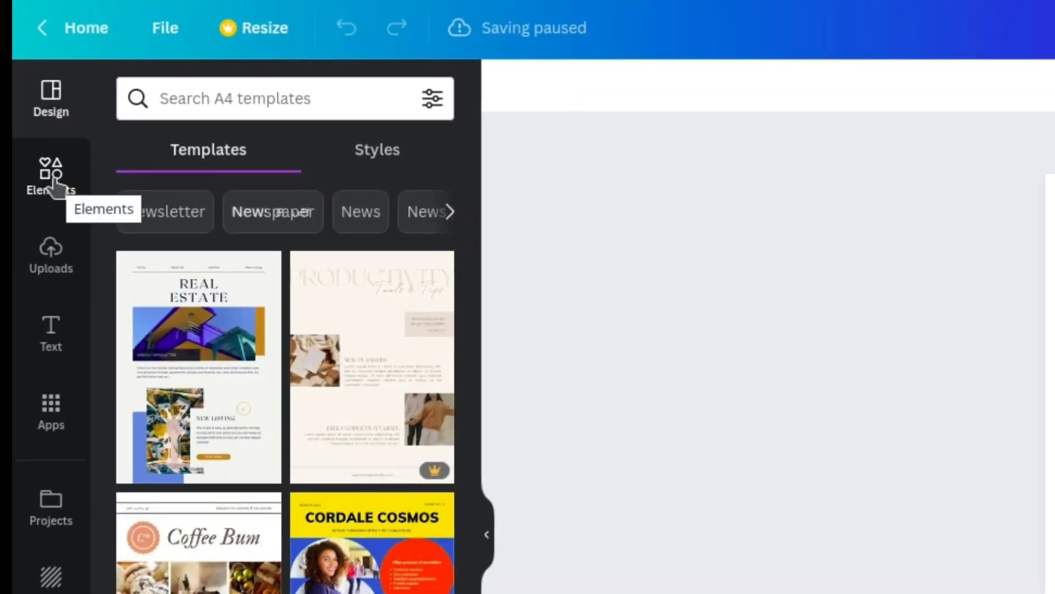
- Search the elements for "vintage paper" and add the rectangular aged-paper graphic with darkened edges to the page
left_click(23, 108)
left_click(127, 61)
type("vi")
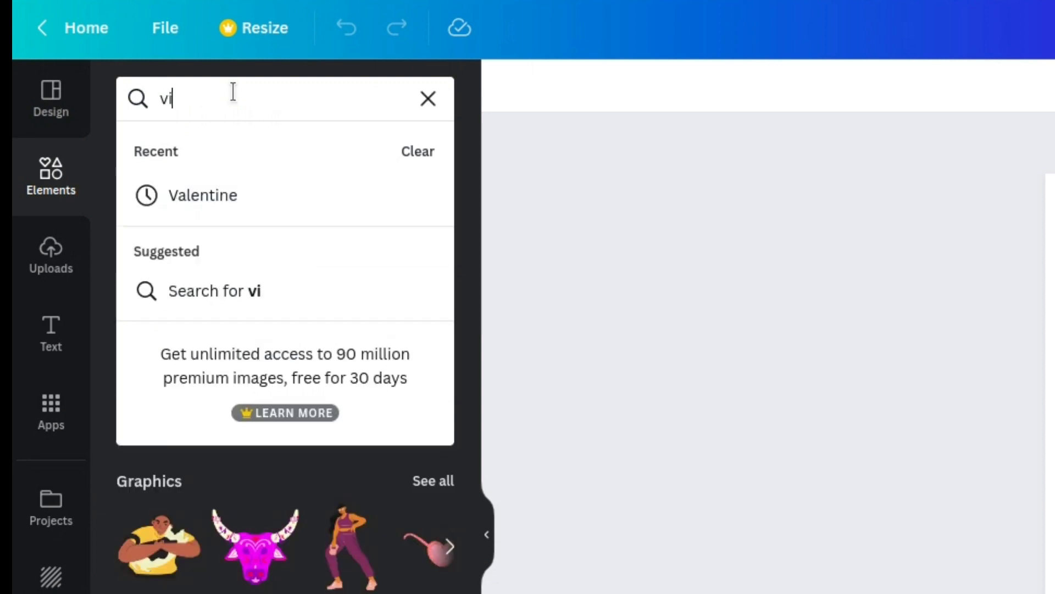
type("ntage paper")
key("Return")
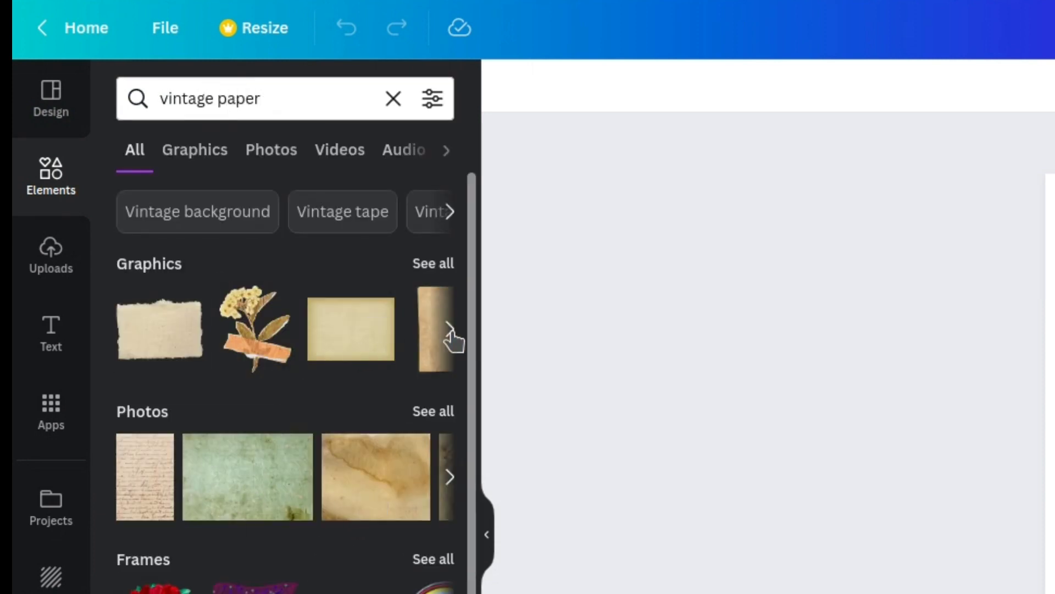
left_click(449, 330)
left_click(122, 332)
left_click(377, 341)
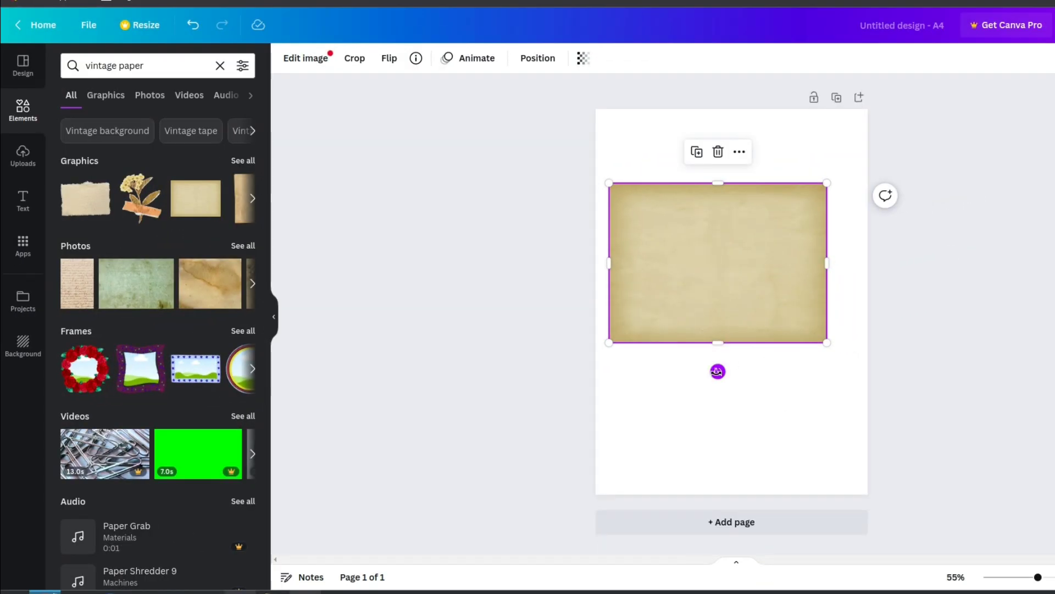
- Rotate the vintage paper graphic to -90° and enlarge it from the page's upper-left corner until it covers the whole page
left_click_drag(718, 372, 804, 265)
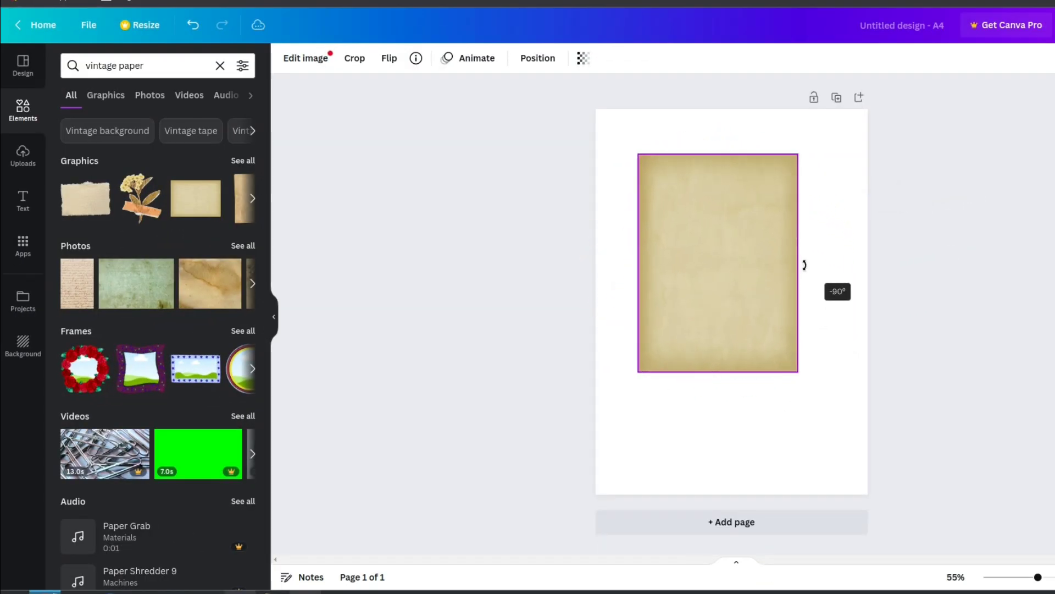
left_click_drag(757, 292, 711, 247)
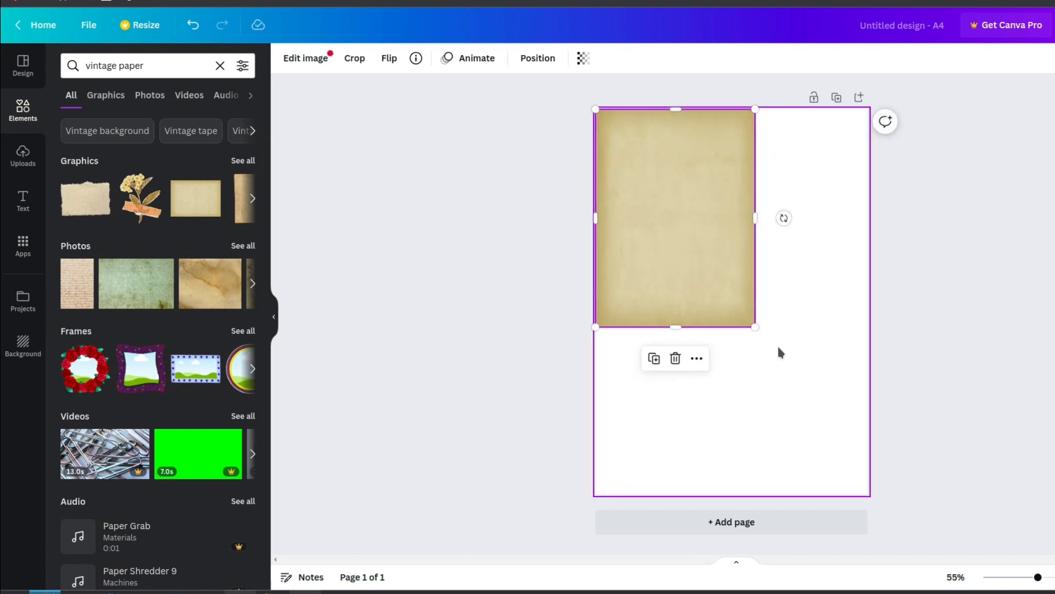
left_click_drag(792, 374, 862, 484)
left_click_drag(731, 484, 732, 494)
left_click(1005, 446)
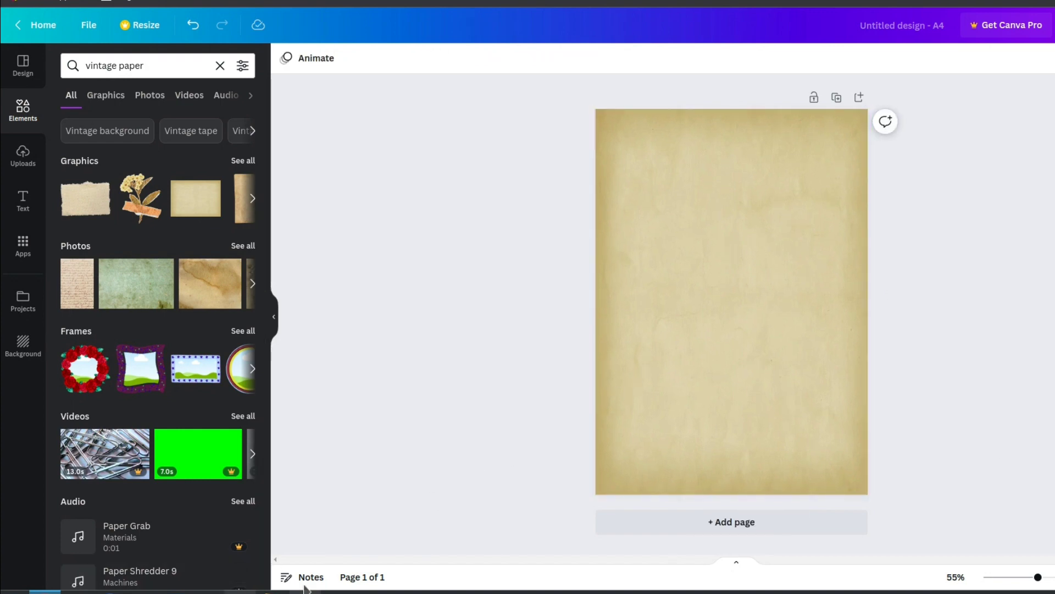
left_click(23, 158)
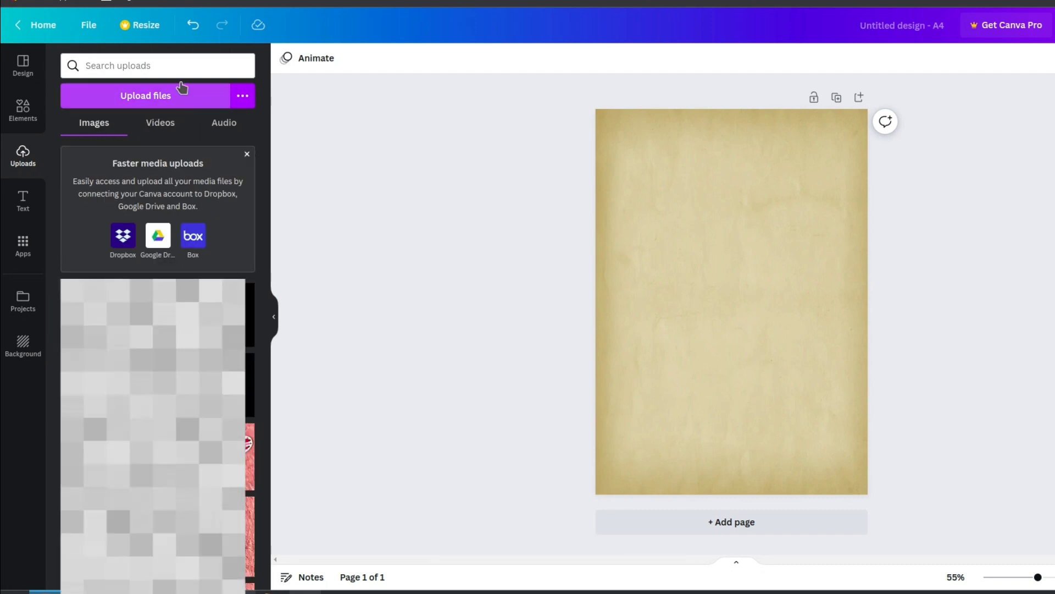
left_click(170, 91)
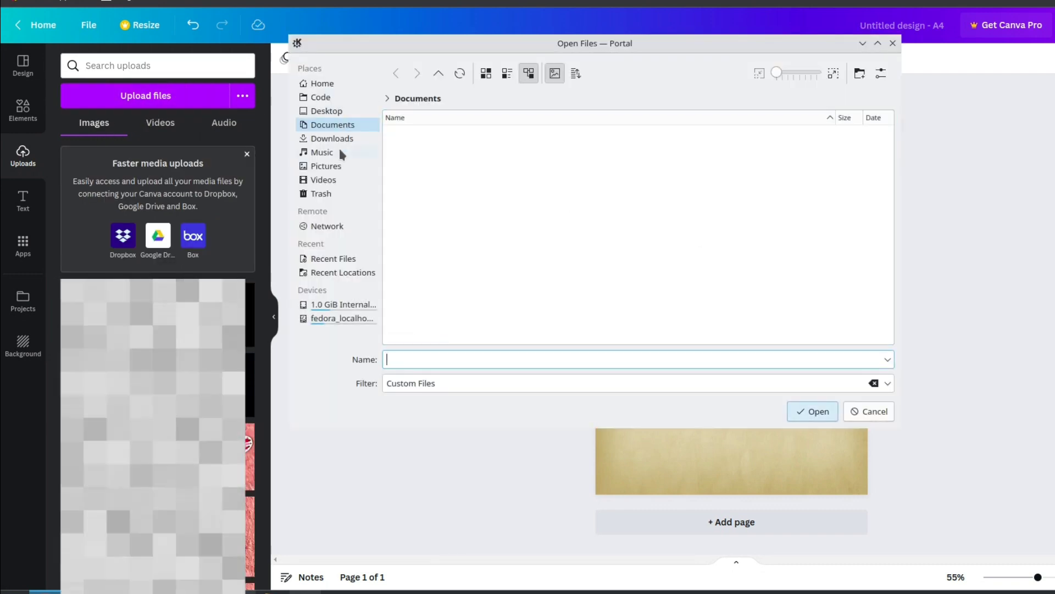
left_click(328, 166)
left_click(333, 113)
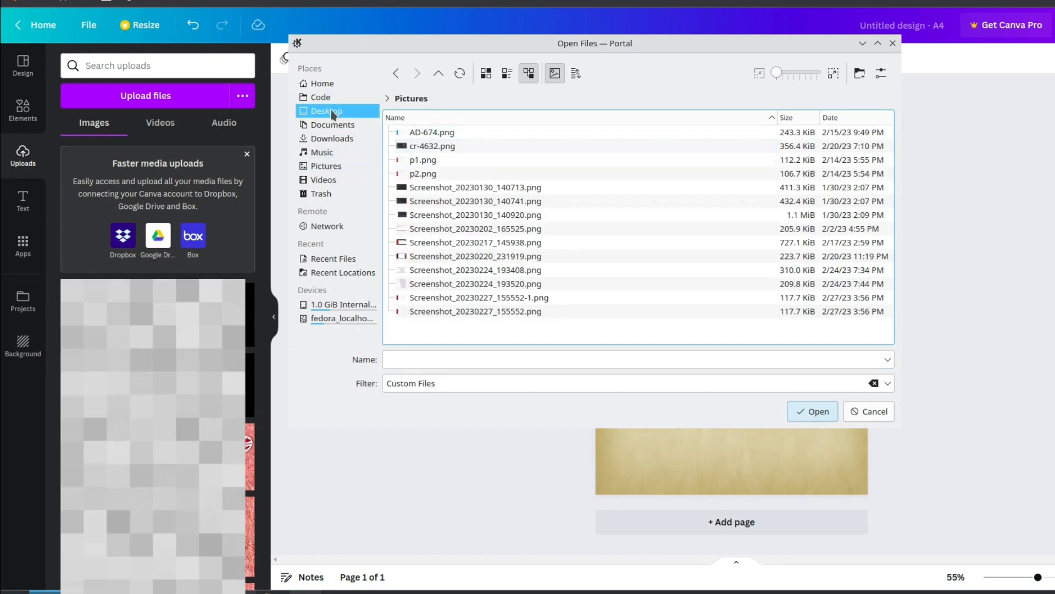
left_click(428, 147)
left_click(433, 132)
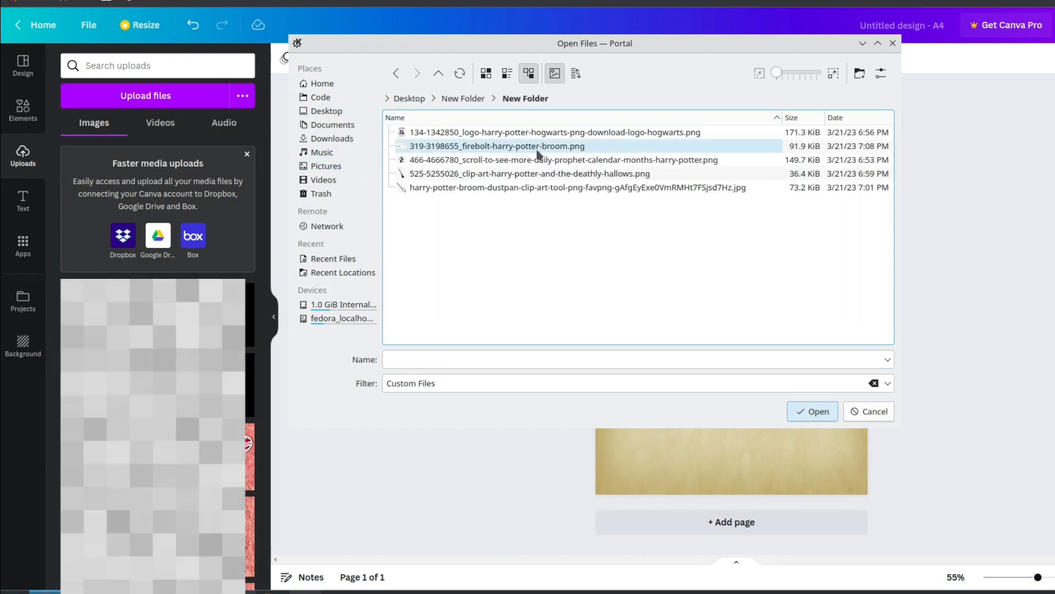
left_click(518, 160)
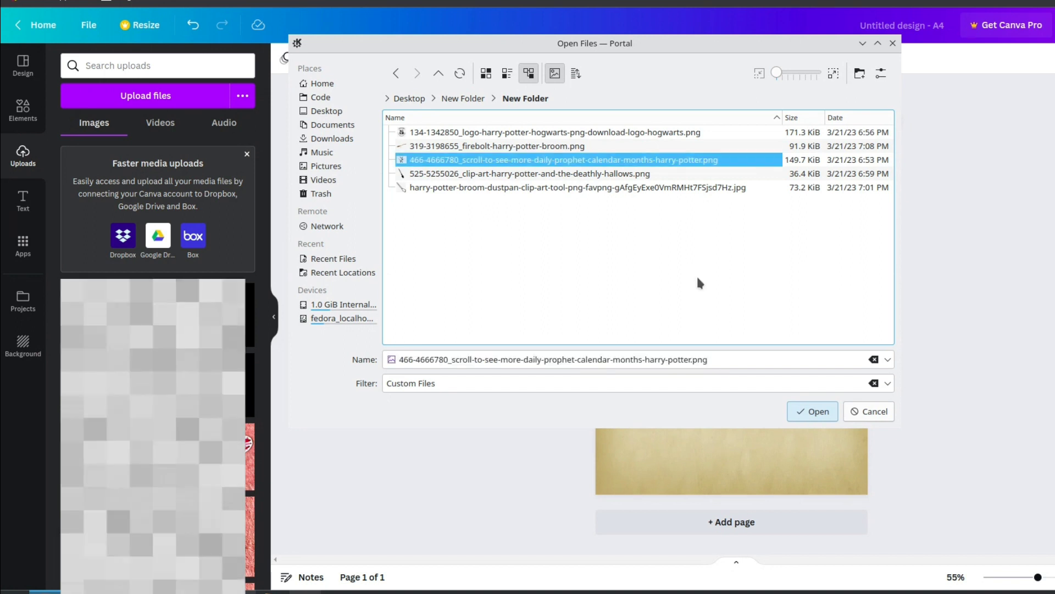
left_click(814, 412)
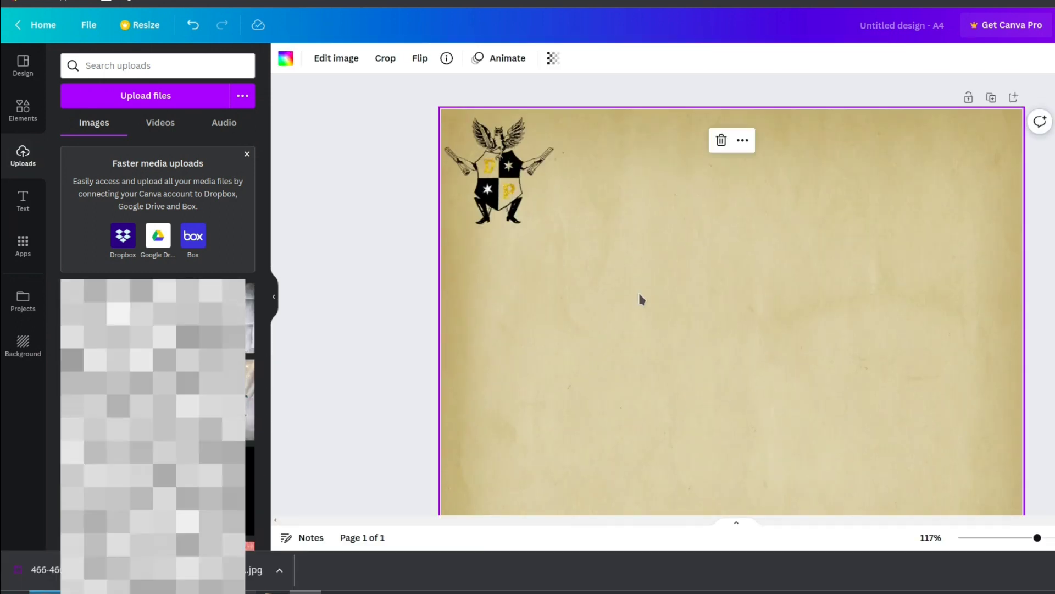
- Shrink the crest image slightly and place it near the page's upper-left corner with a small margin
left_click(575, 228)
left_click_drag(578, 230, 565, 220)
left_click_drag(506, 176, 522, 174)
left_click(734, 208)
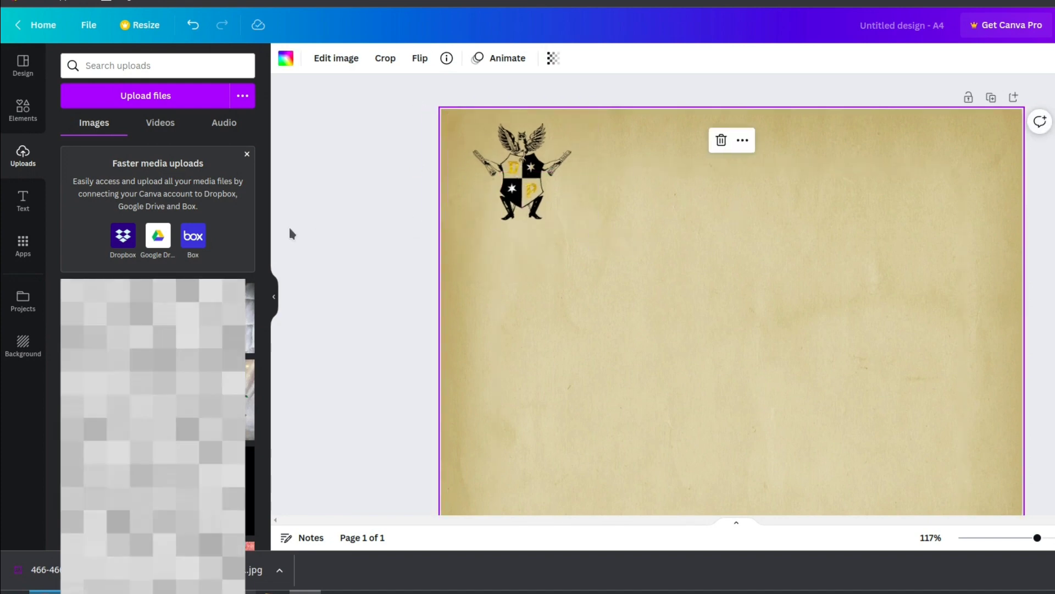
- Add a heading to the page and replace its placeholder text with "DAILY PROPHET"
left_click(7, 207)
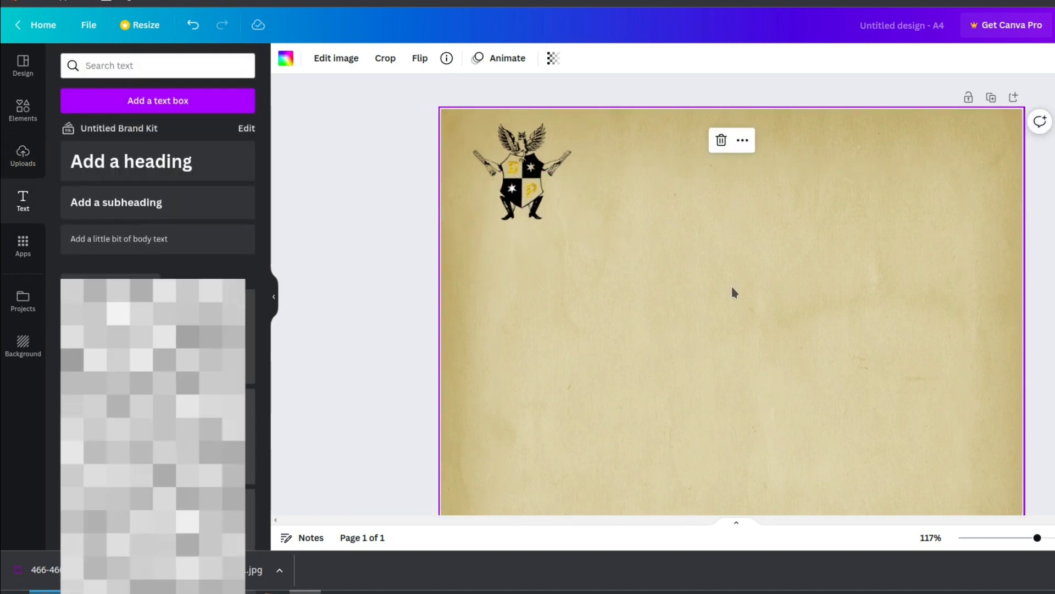
left_click(171, 58)
left_click(318, 197)
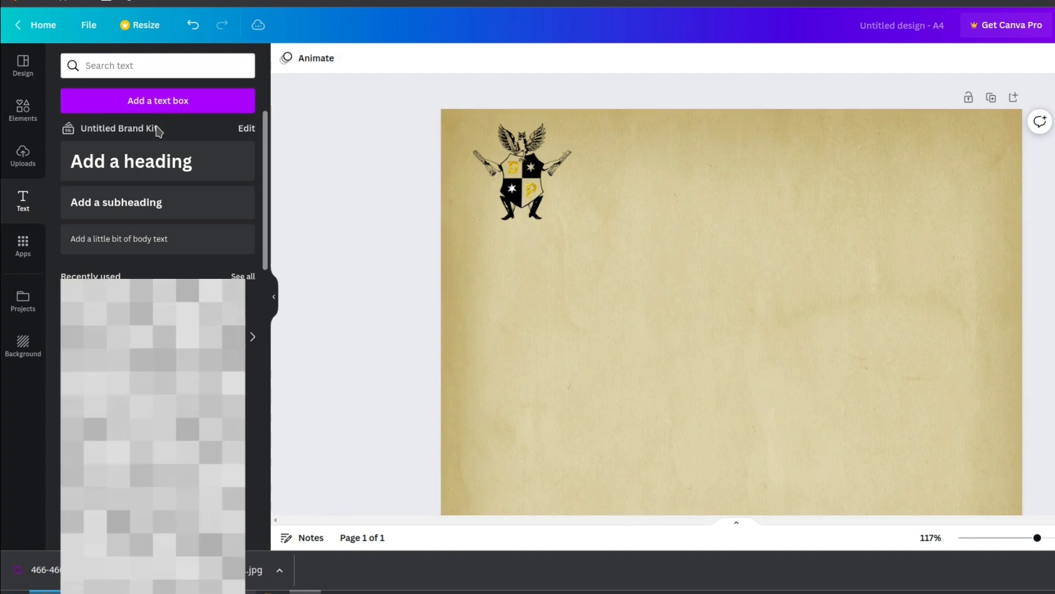
left_click(160, 161)
left_click(724, 295)
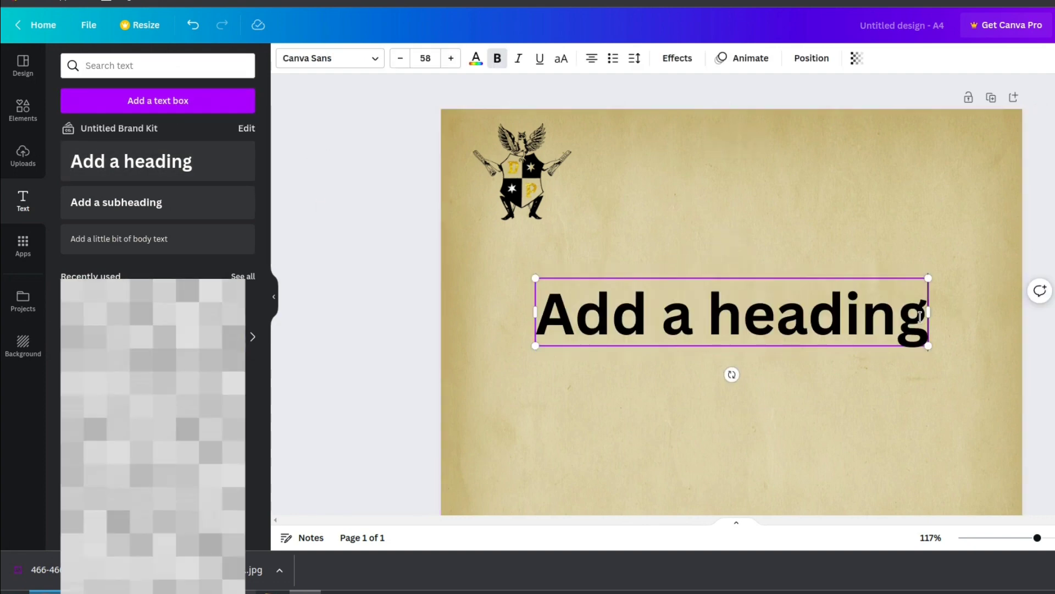
left_click_drag(546, 299, 922, 327)
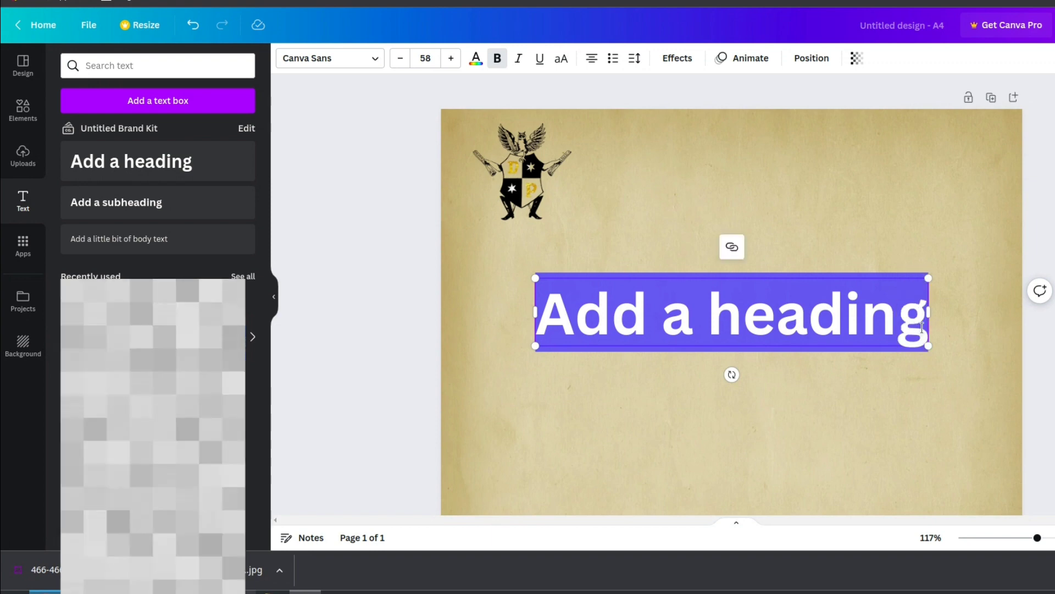
key("BackSpace")
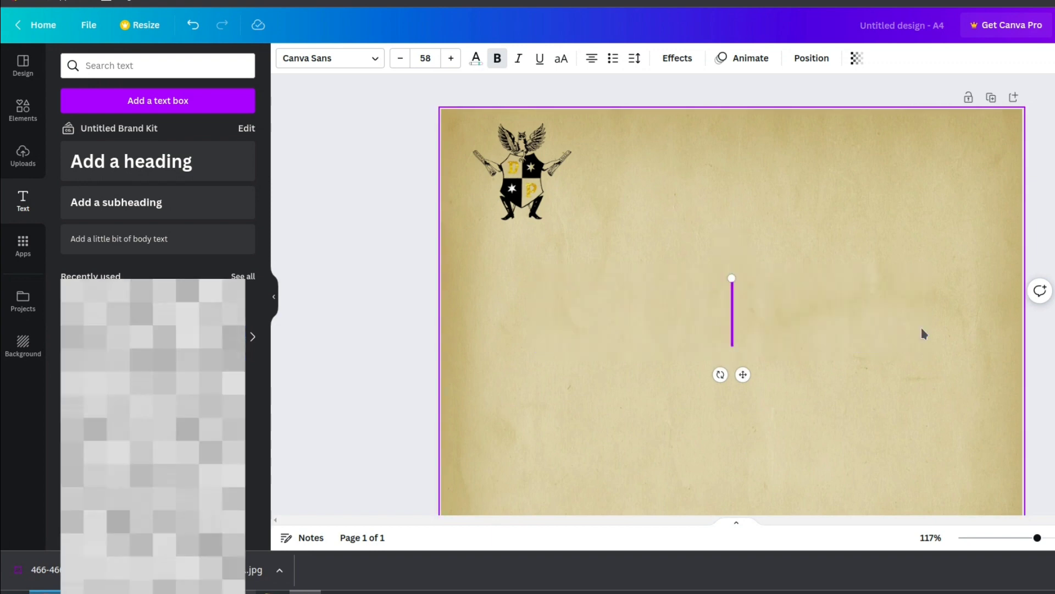
type("DAILY P")
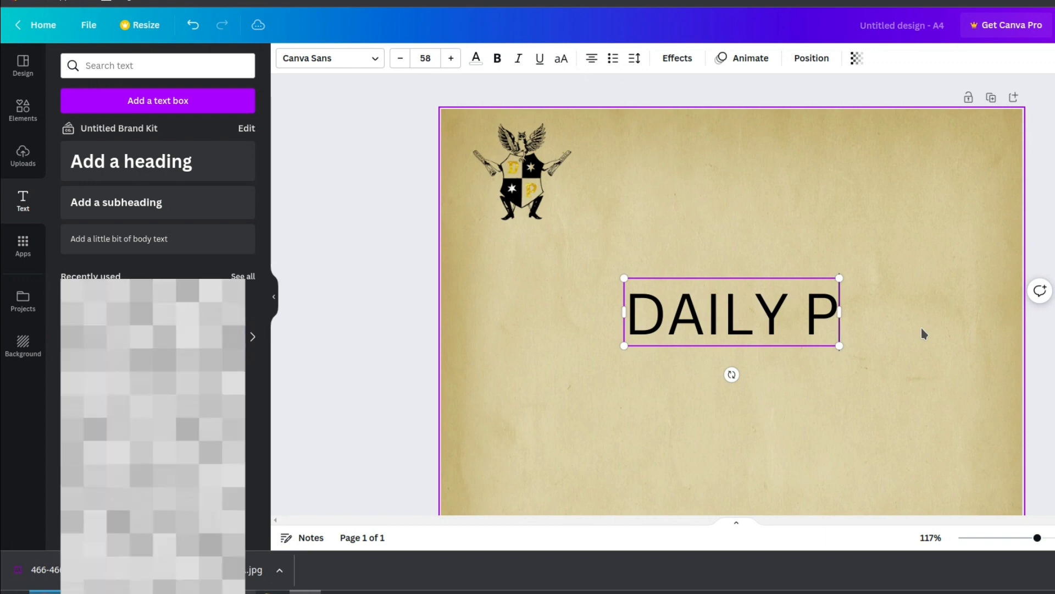
type("RP")
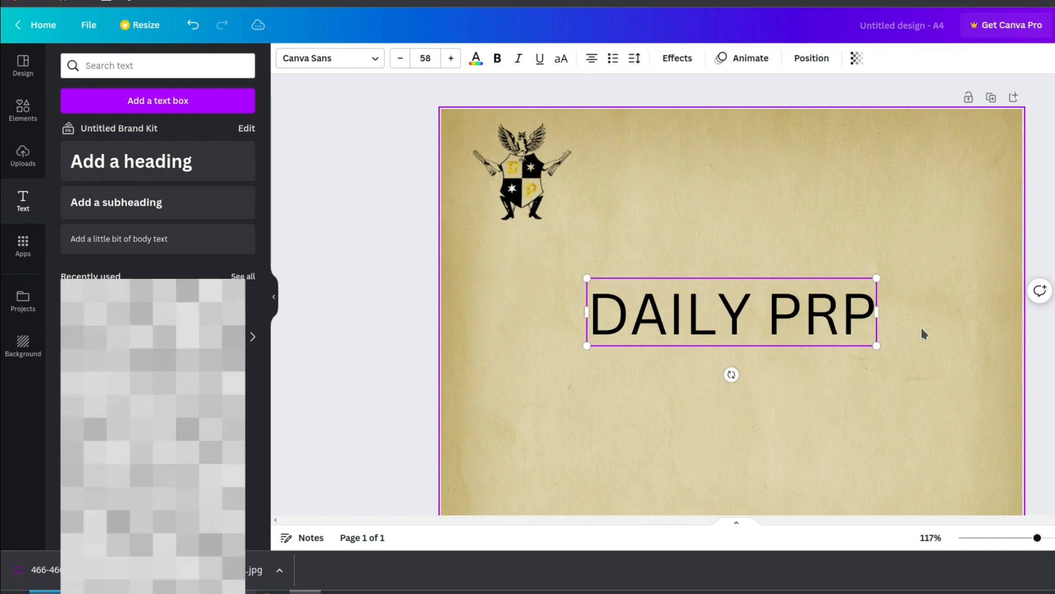
key("BackSpace")
type("OPHET")
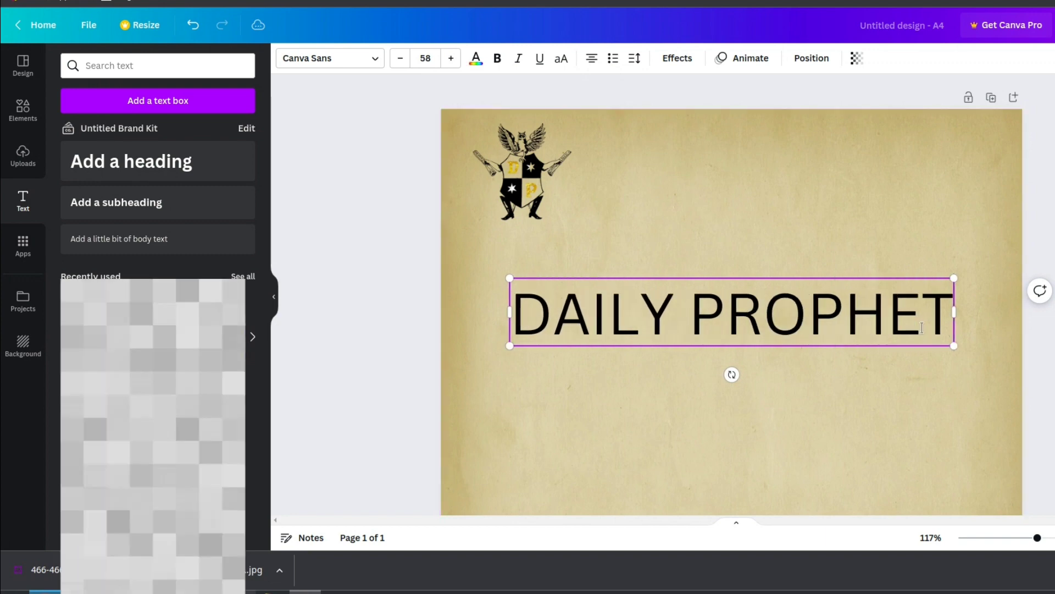
- Search the fonts for "TAN" and apply TAN Headline to the DAILY PROPHET heading
left_click(340, 58)
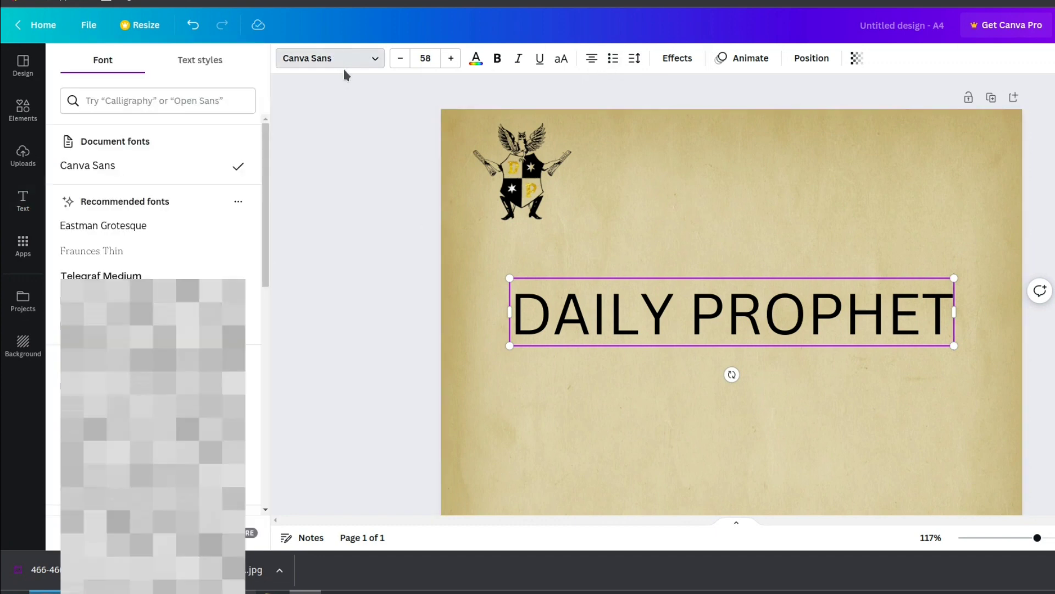
left_click(185, 100)
type("TAN")
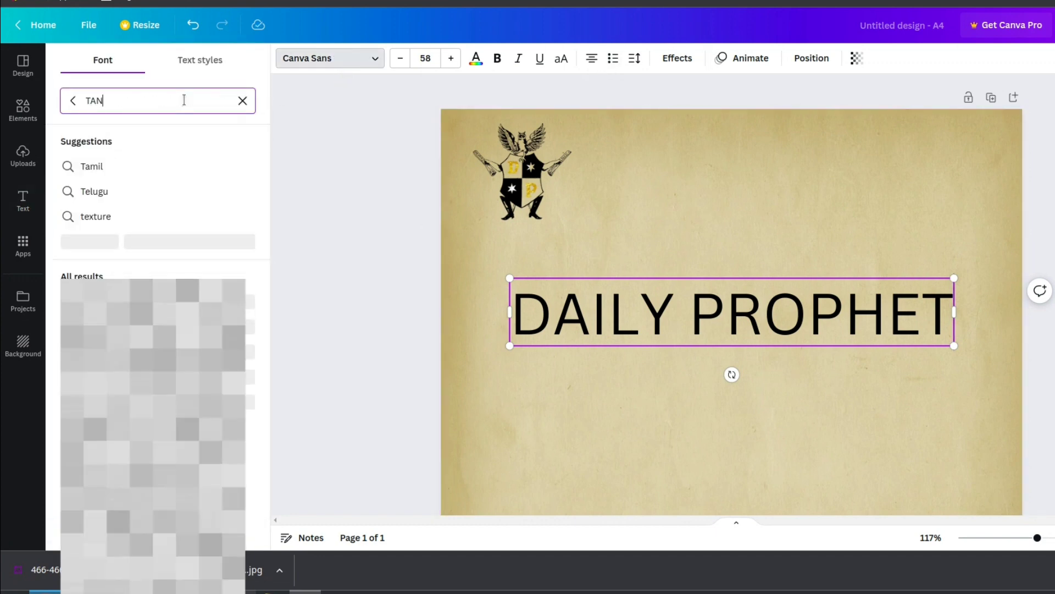
left_click(250, 407)
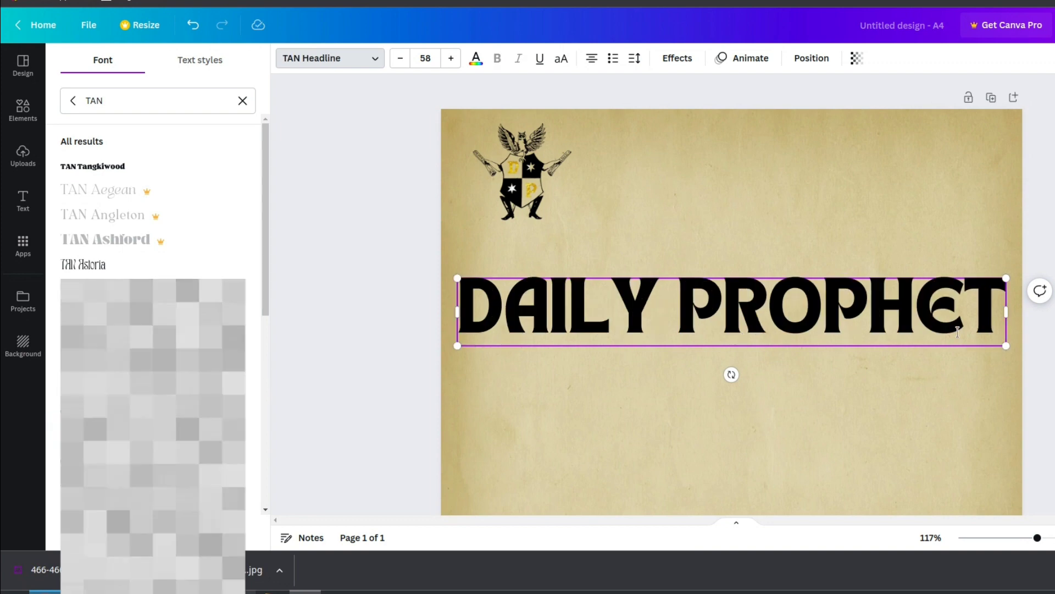
- Scale the DAILY PROPHET heading down to about size 44.3 and move it to the right of the crest
left_click_drag(1006, 346, 875, 330)
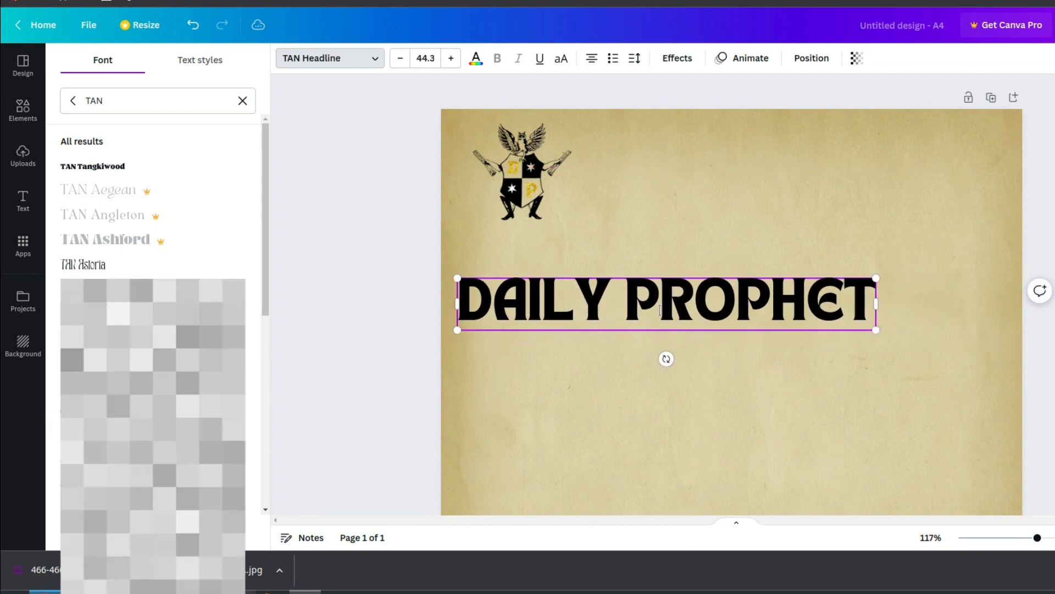
left_click(713, 439)
left_click_drag(698, 305, 824, 169)
- Add a body text box to the page reading "bewitch" in lowercase
left_click(158, 239)
type("BEWITCH")
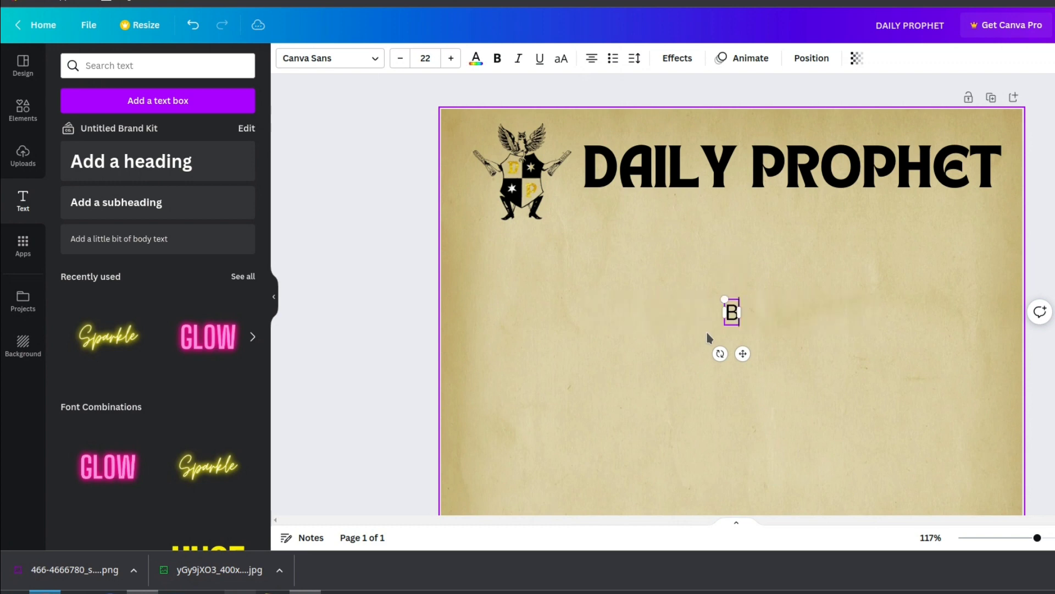
key("BackSpace")
key("BackSpace")
key("BackSpace")
key("BackSpace")
key("BackSpace")
key("BackSpace")
key("BackSpace")
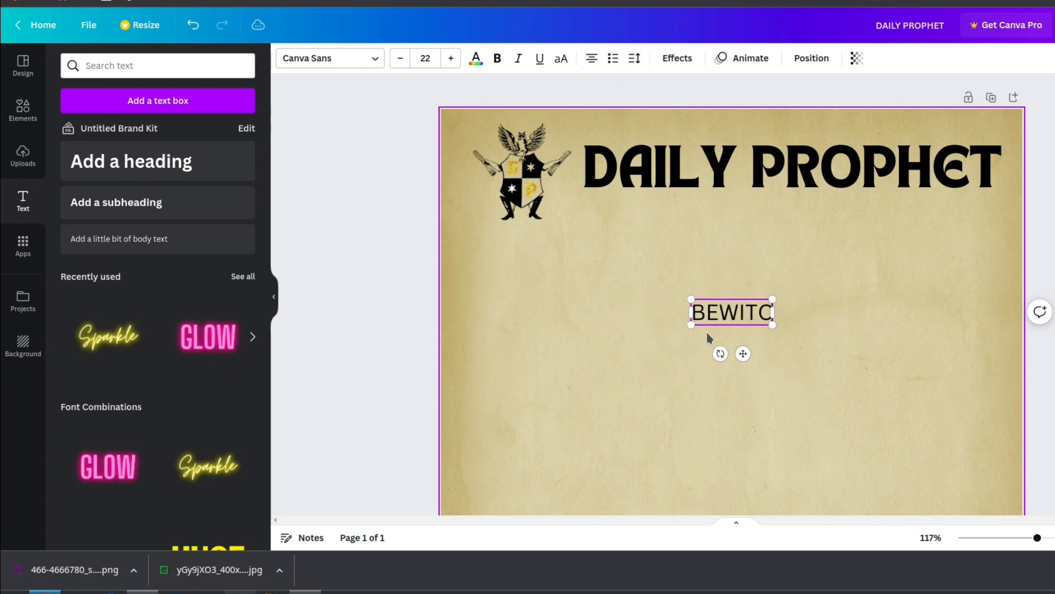
type("bewitch")
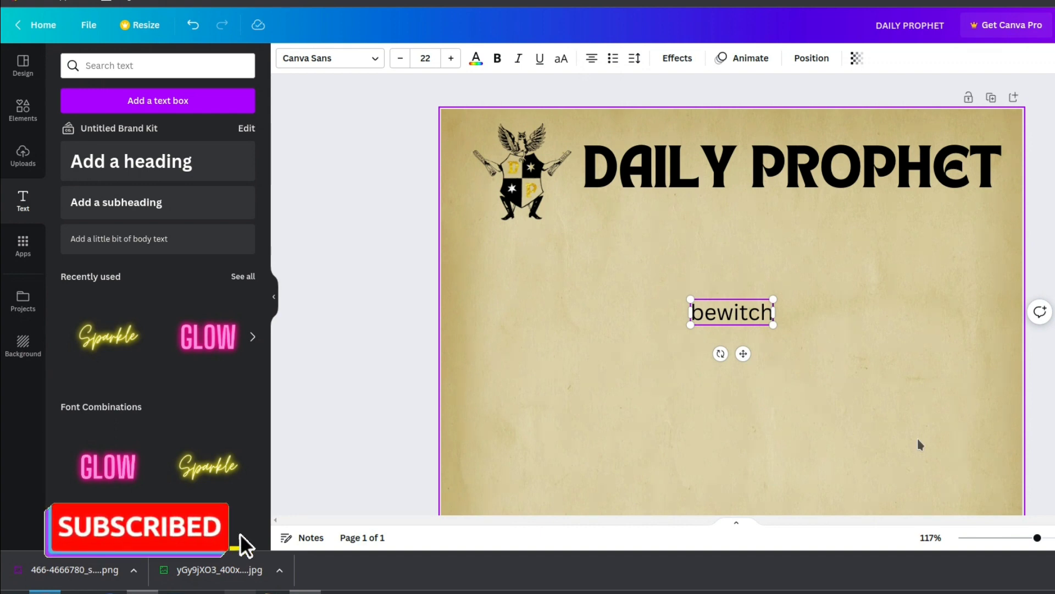
- Set the "bewitch" text to size 10 and place it beside the upper left of the crest
left_click(429, 59)
type("10")
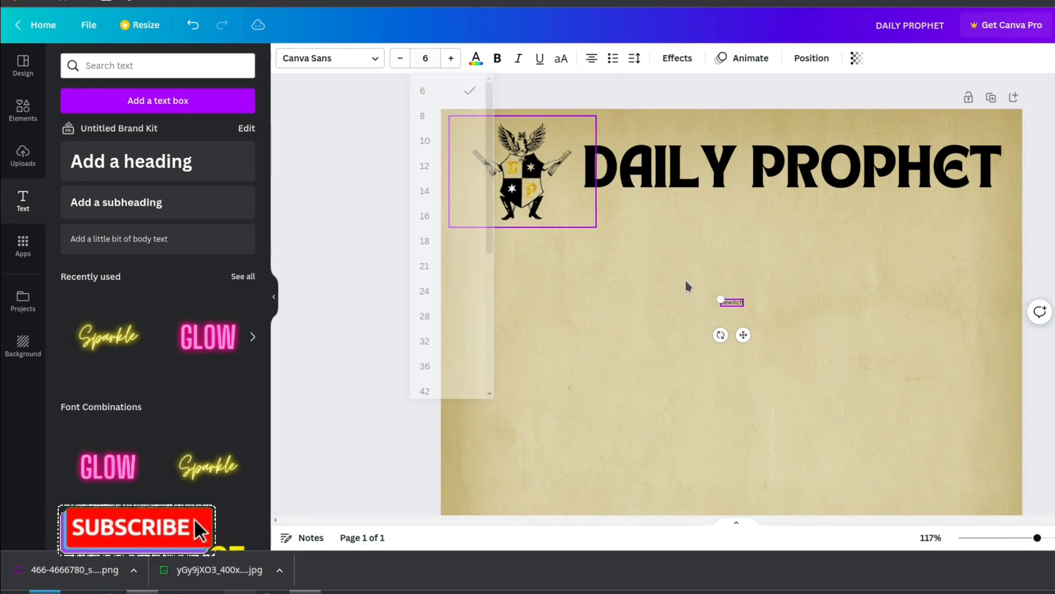
key("Return")
left_click_drag(741, 339, 482, 171)
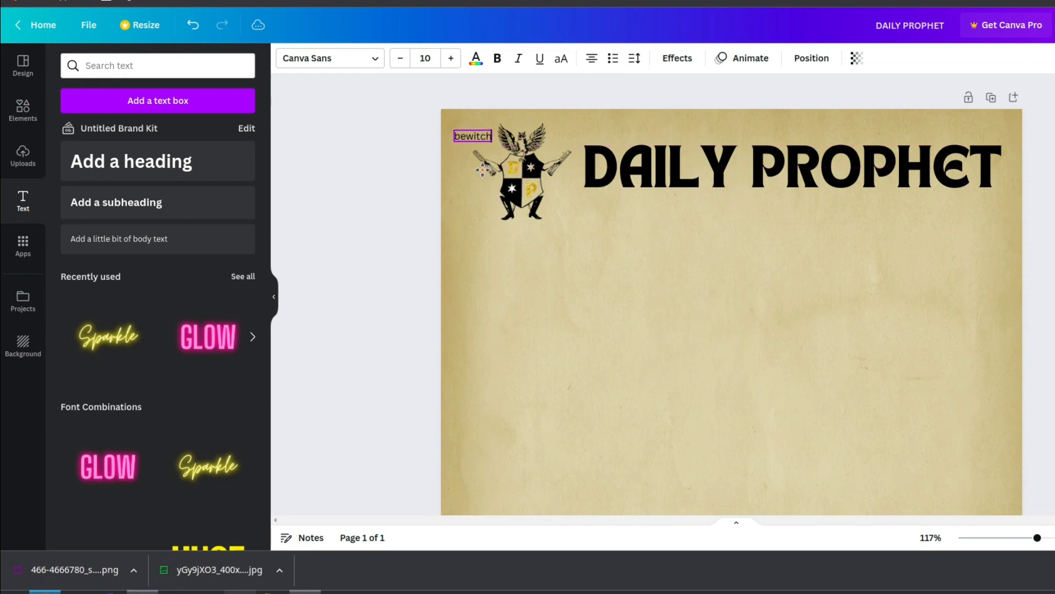
- Add another body text box to the page reading "beguile"
left_click(203, 238)
type("beguile")
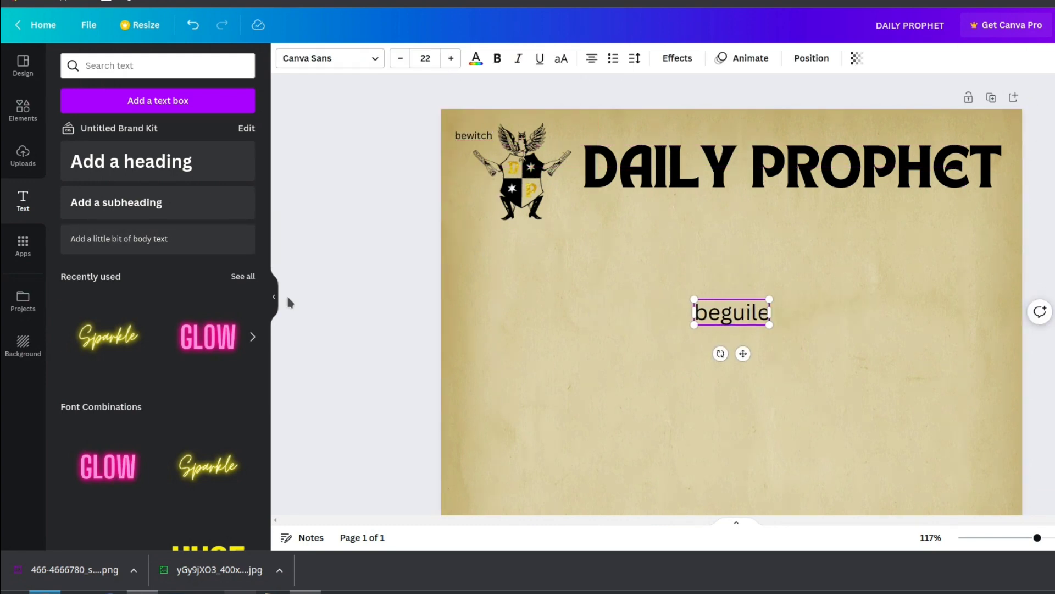
- Set the "beguile" text to size 10, place it beside the upper right of the crest, and nudge "bewitch" closer to the crest
left_click(401, 61)
left_click(401, 61)
left_click(400, 60)
left_click(401, 60)
left_click(401, 61)
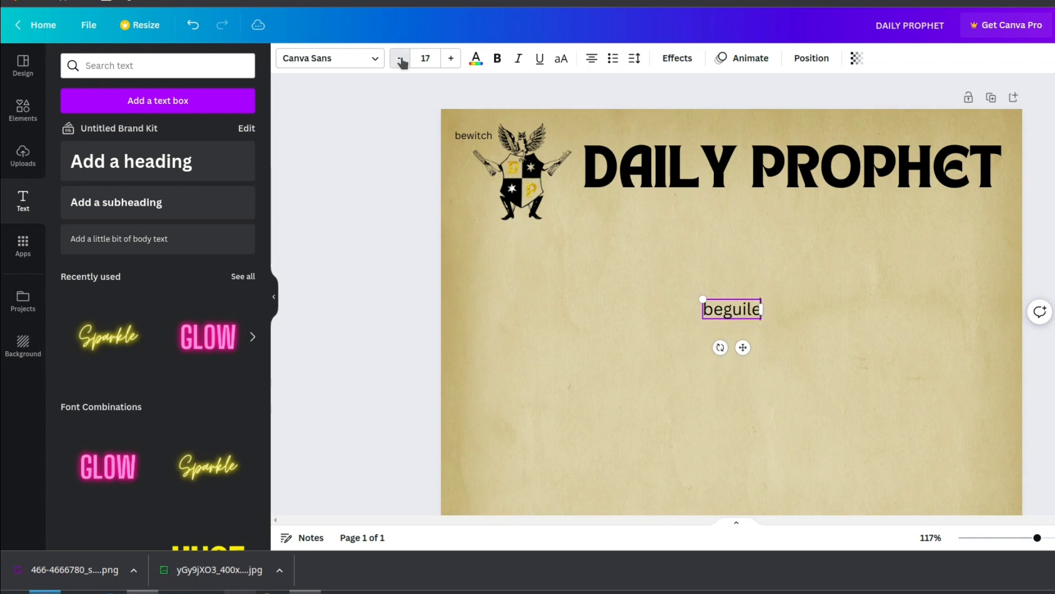
left_click(469, 136)
left_click(752, 311)
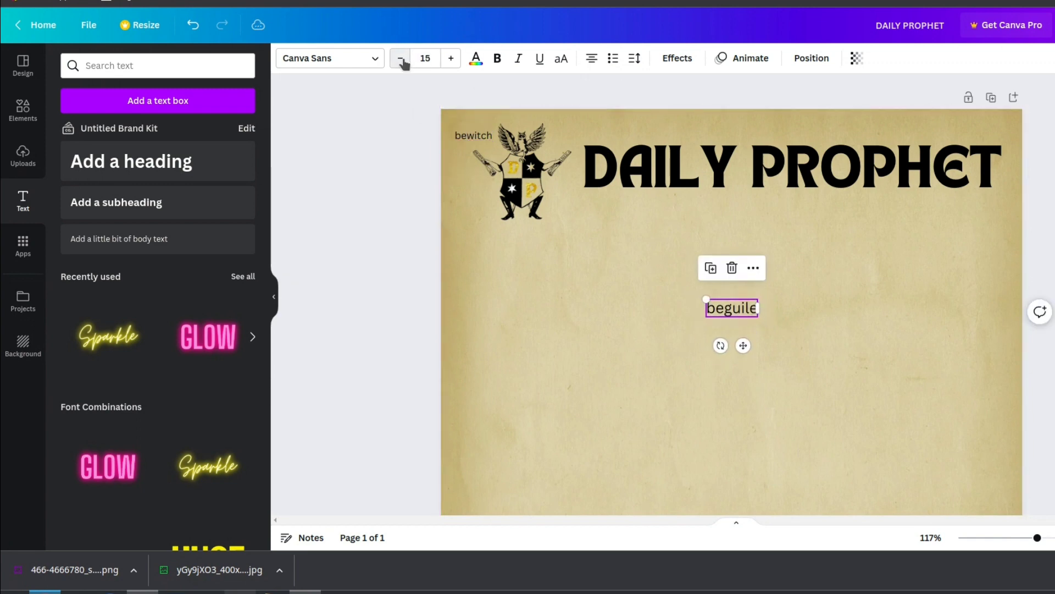
left_click_drag(743, 339, 575, 163)
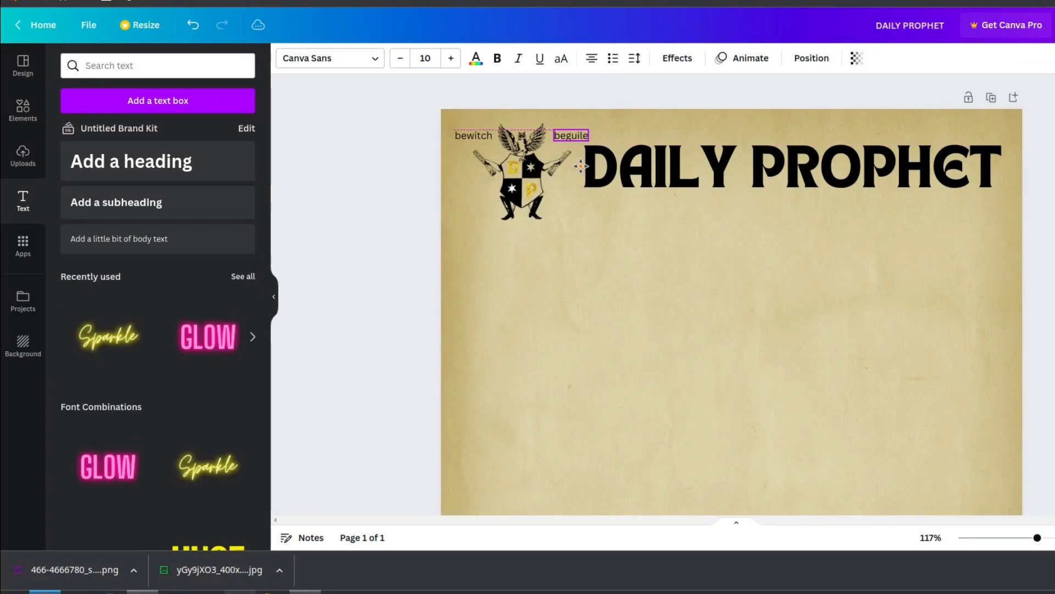
left_click_drag(579, 166, 577, 168)
left_click_drag(471, 144, 474, 144)
left_click(564, 270)
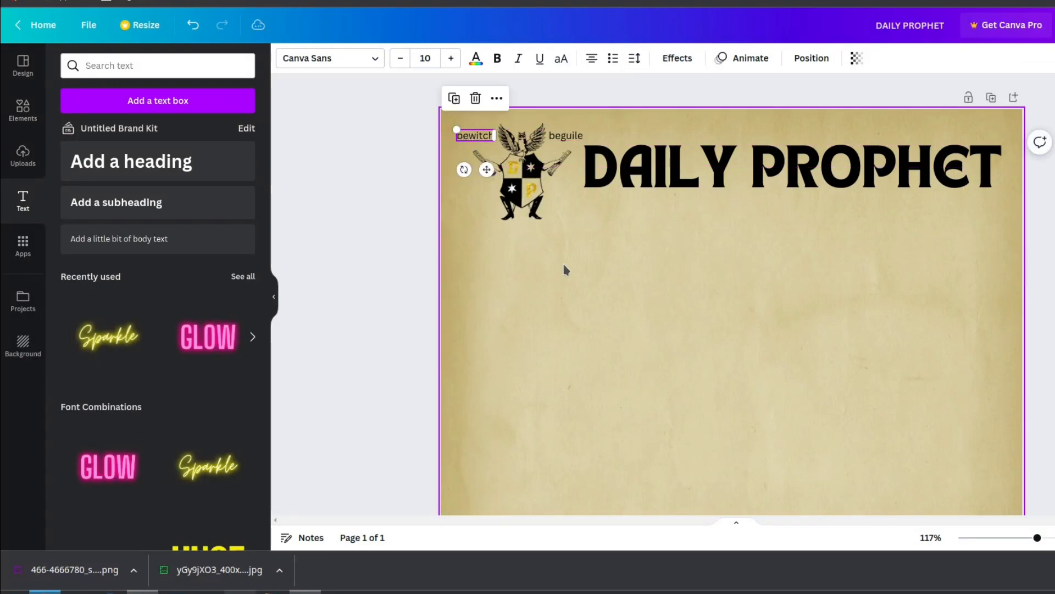
- Change the "bewitch" and "beguile" texts to the League Gothic font and tuck both close to the crest
left_click(475, 136)
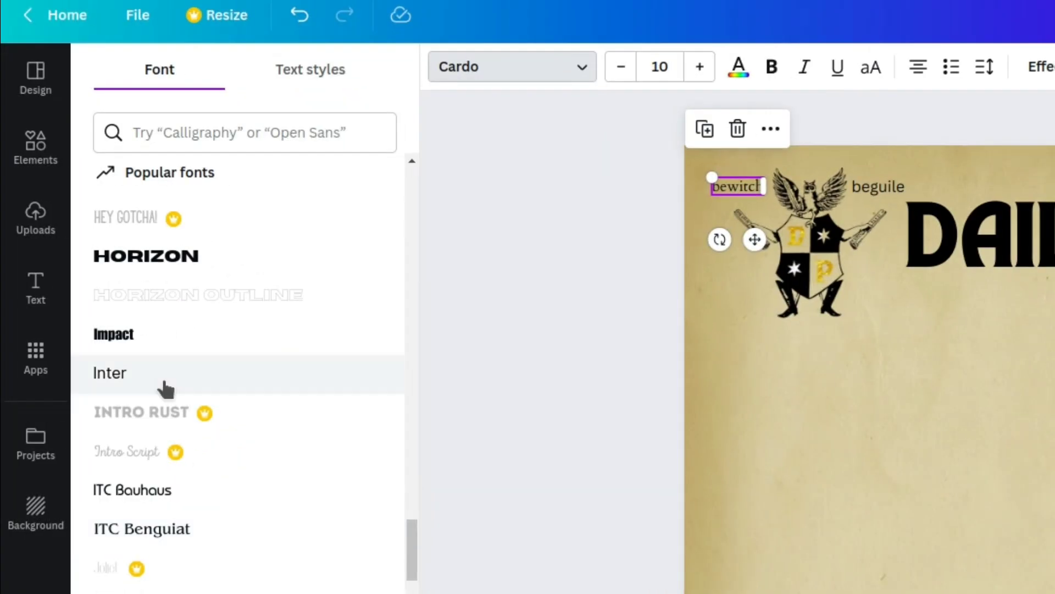
scroll(165, 522, "down", 10)
scroll(164, 517, "down", 1)
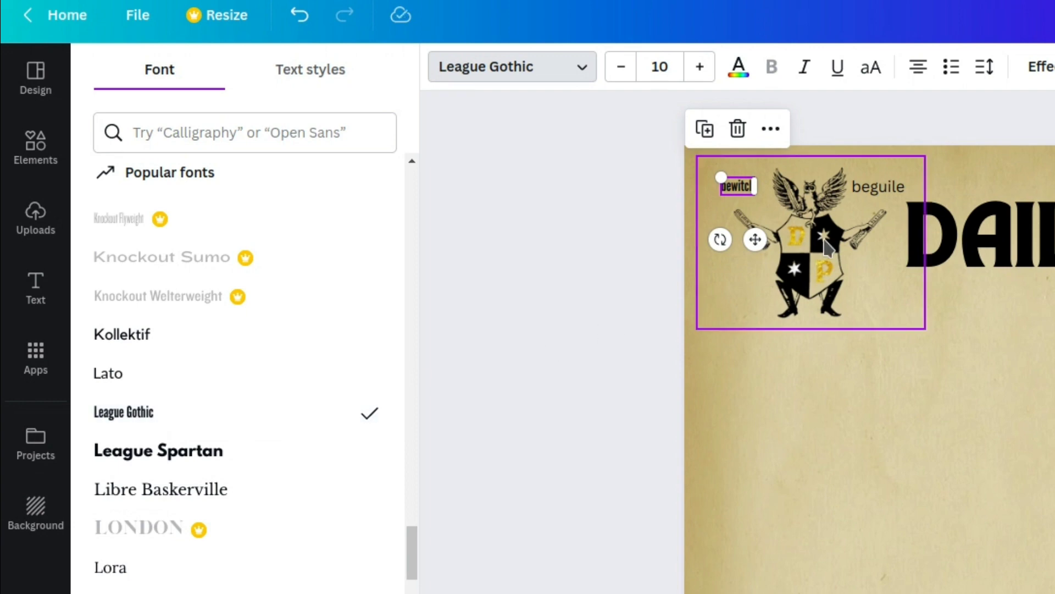
left_click(879, 186)
left_click(165, 411)
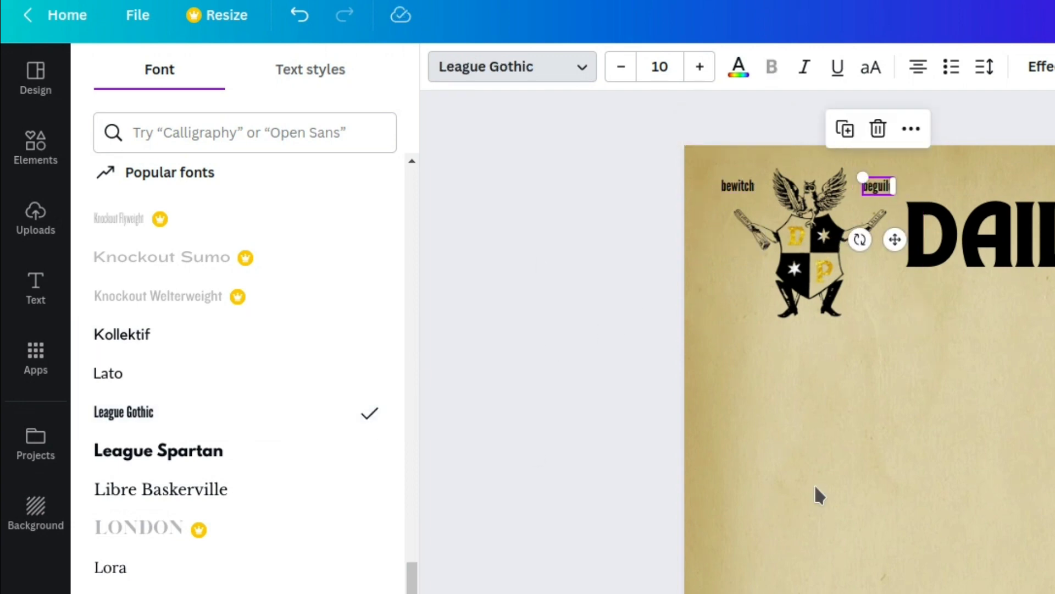
left_click(961, 488)
left_click_drag(878, 186, 868, 187)
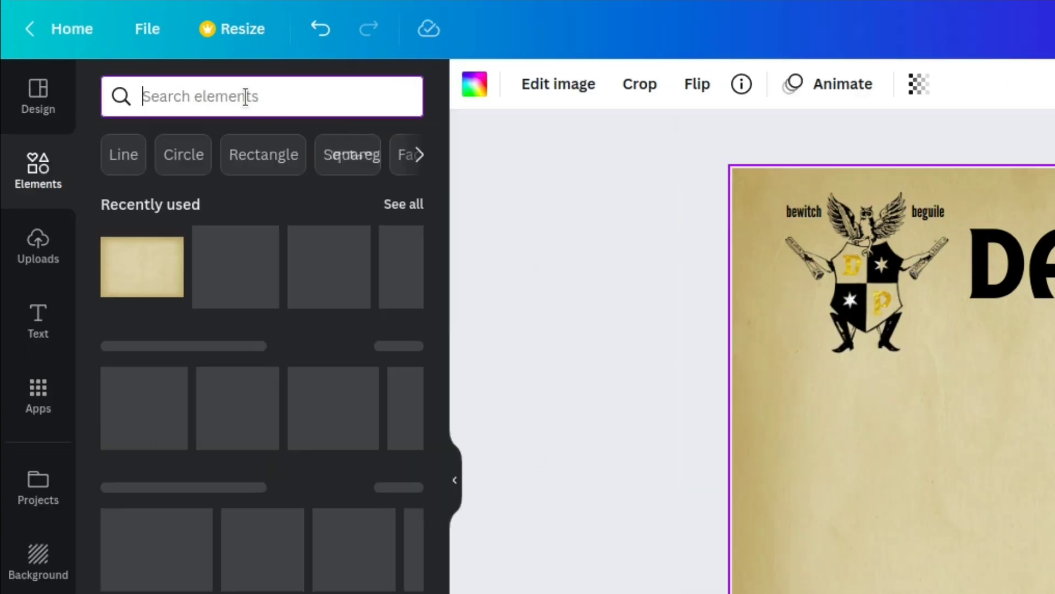
- Add a straight line element and stretch it horizontally above the DAILY PROPHET heading
left_click(119, 164)
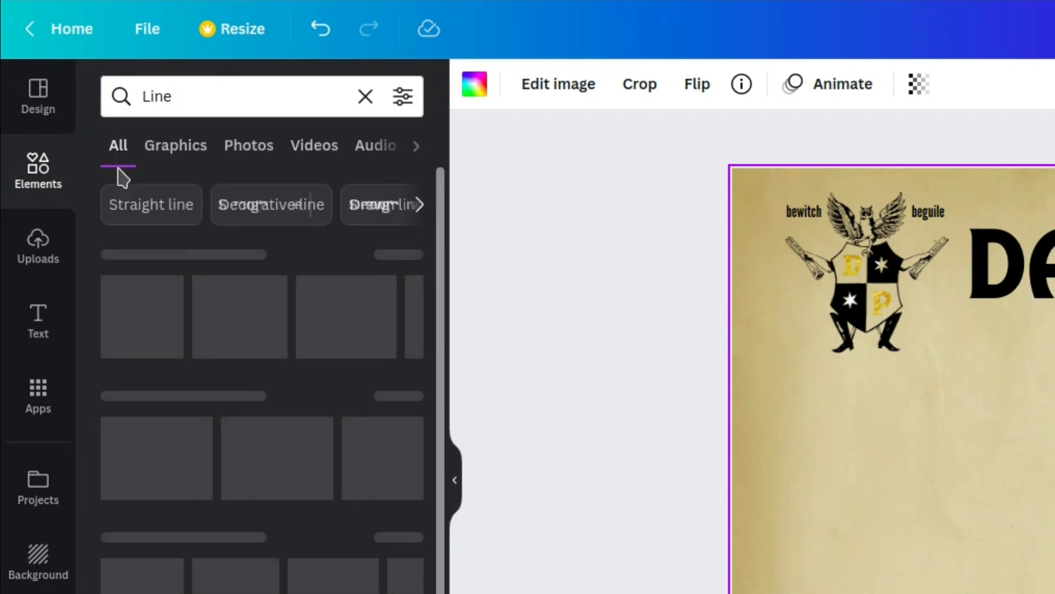
left_click(142, 328)
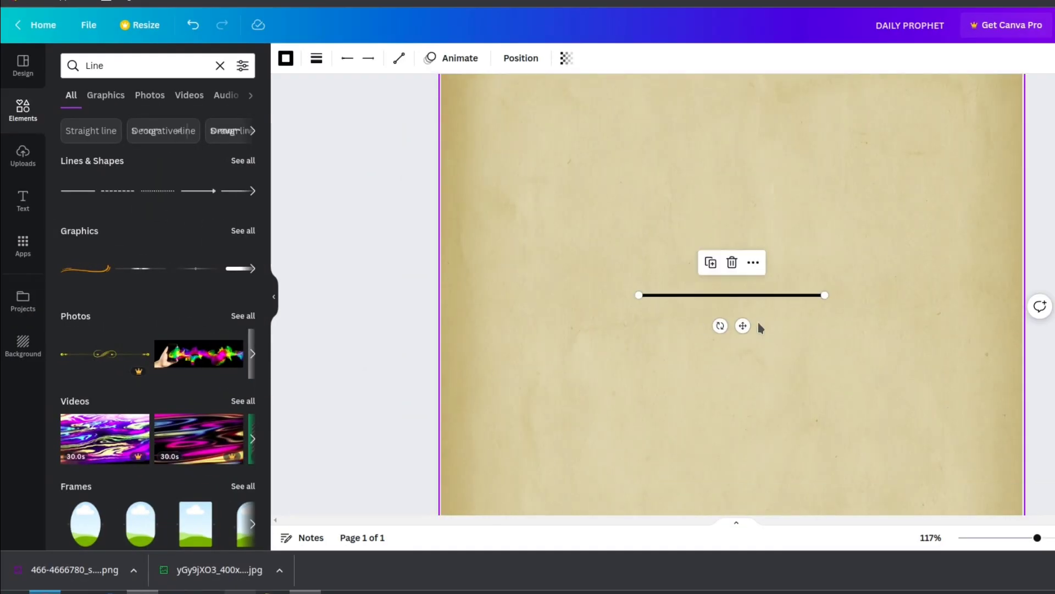
left_click_drag(761, 294, 751, 135)
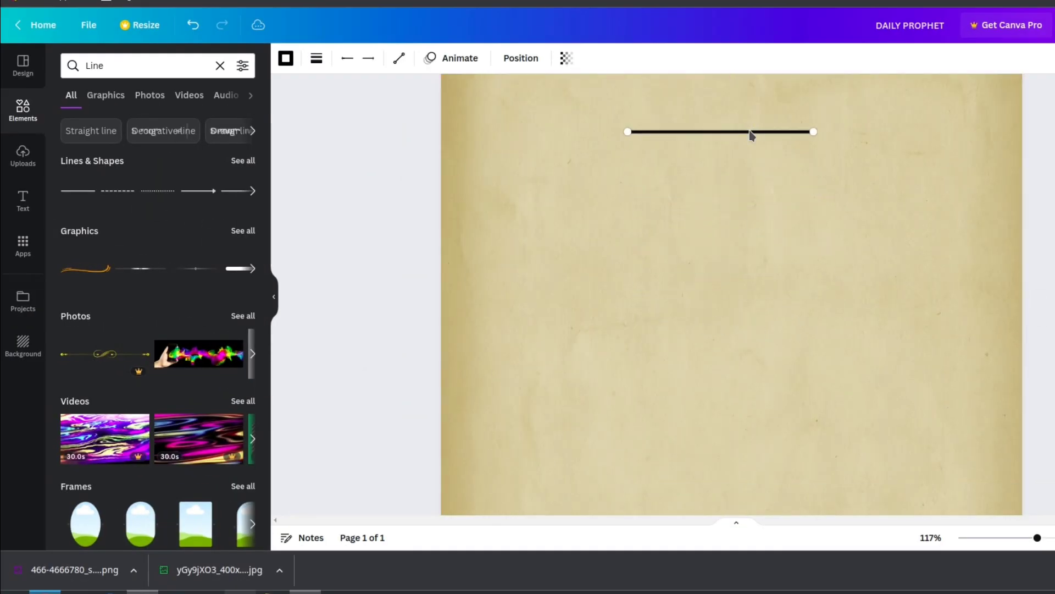
scroll(778, 271, "up", 4)
left_click_drag(756, 357, 1011, 138)
- Set the line above the heading to weight 3 and shorten it to start at the heading's left edge
left_click(316, 58)
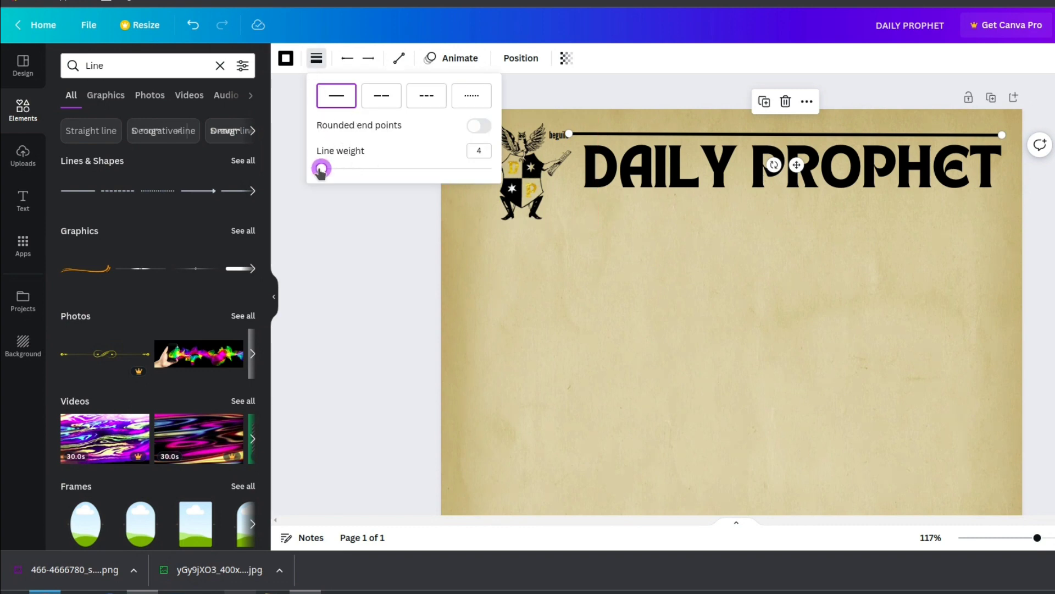
left_click_drag(319, 169, 359, 168)
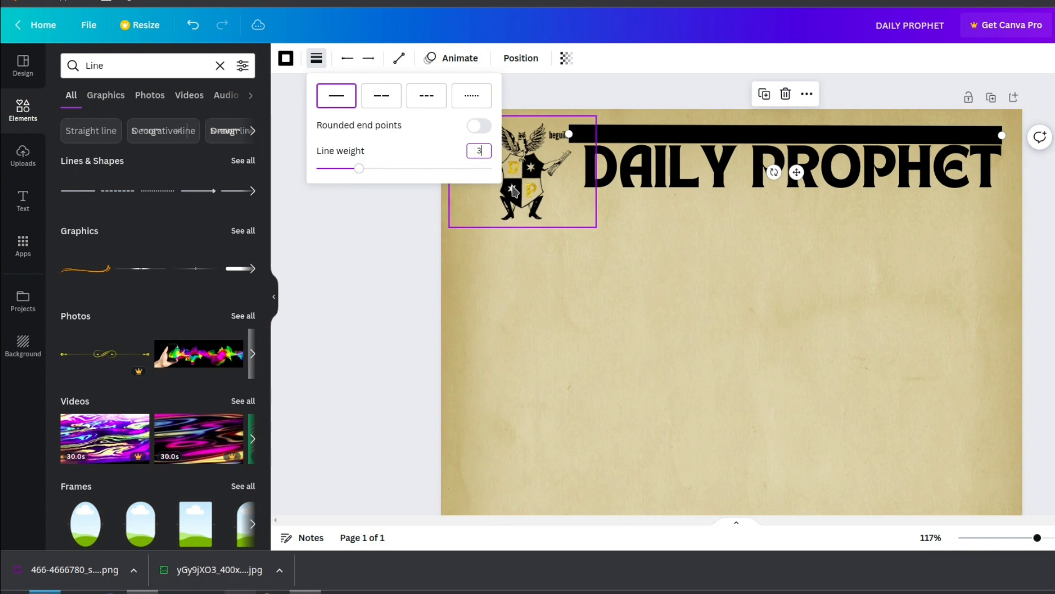
left_click(465, 248)
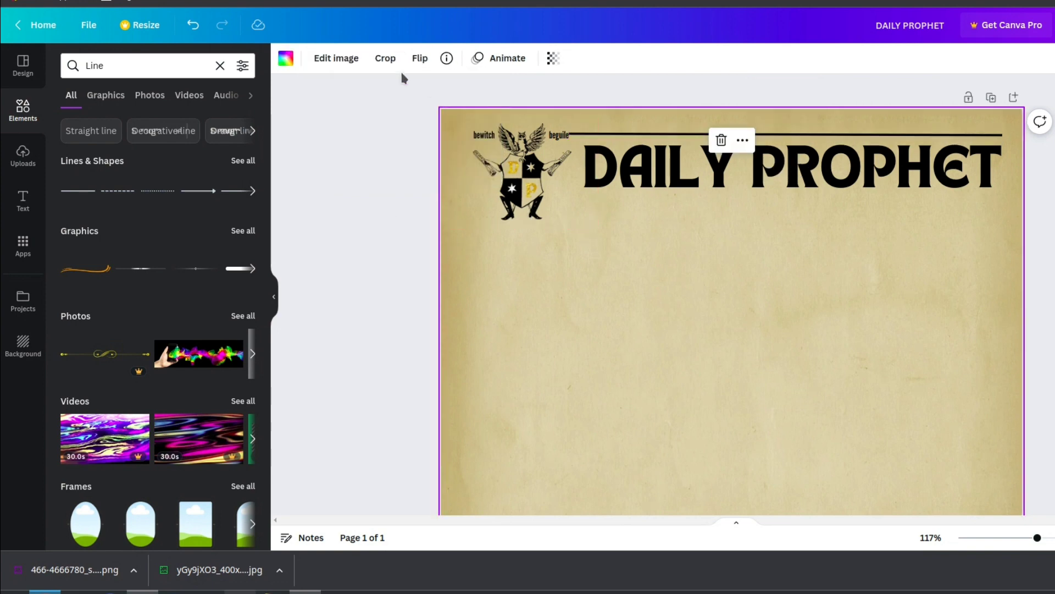
left_click(670, 134)
left_click(621, 141)
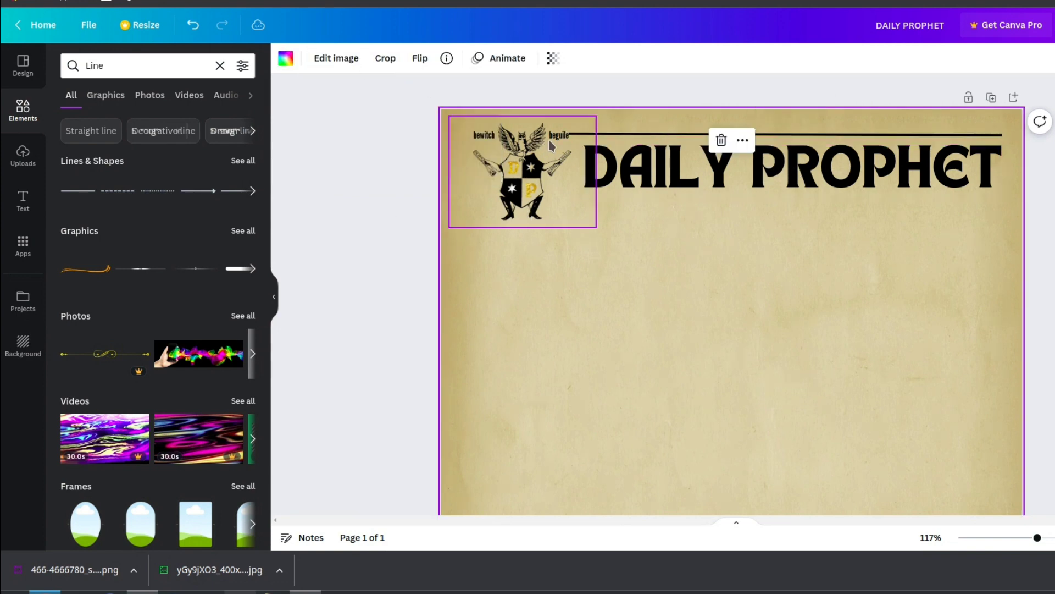
left_click(571, 135)
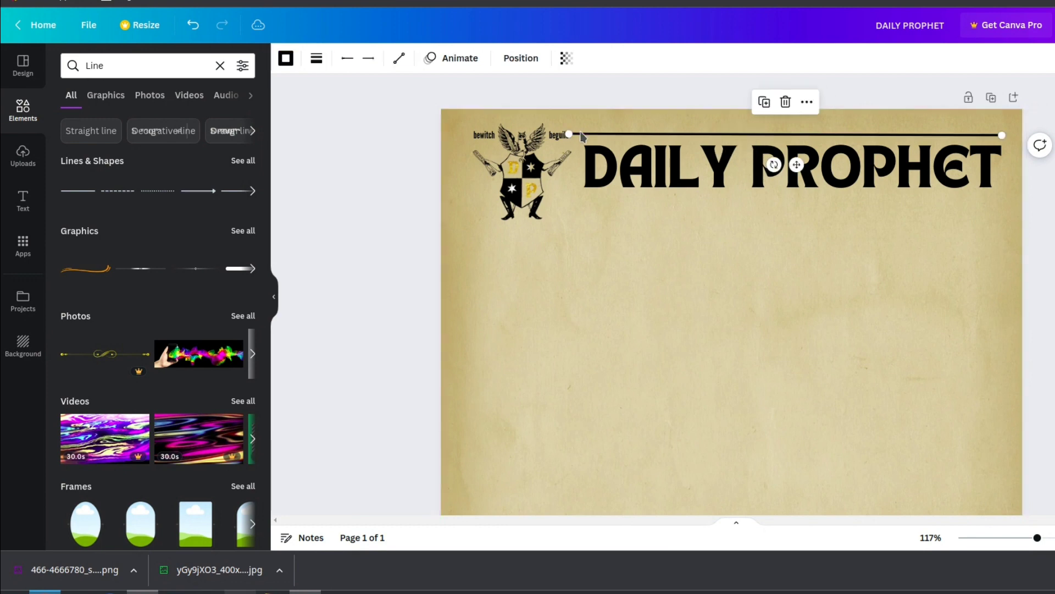
- Duplicate the line above the heading to form a close parallel pair and make the lower line thinner
left_click(770, 99)
left_click_drag(743, 131, 743, 135)
left_click(317, 59)
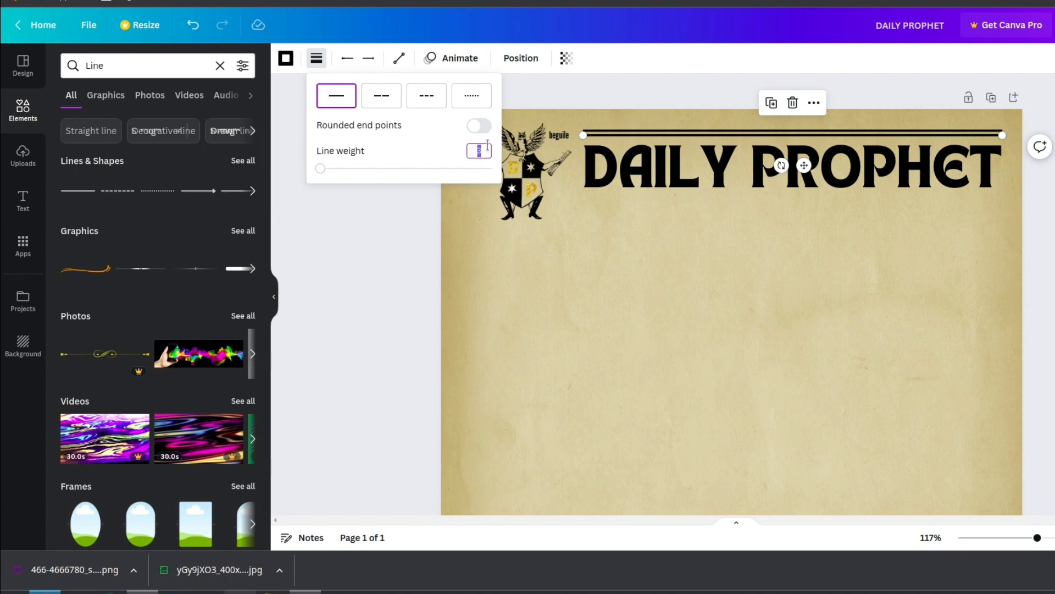
left_click(543, 263)
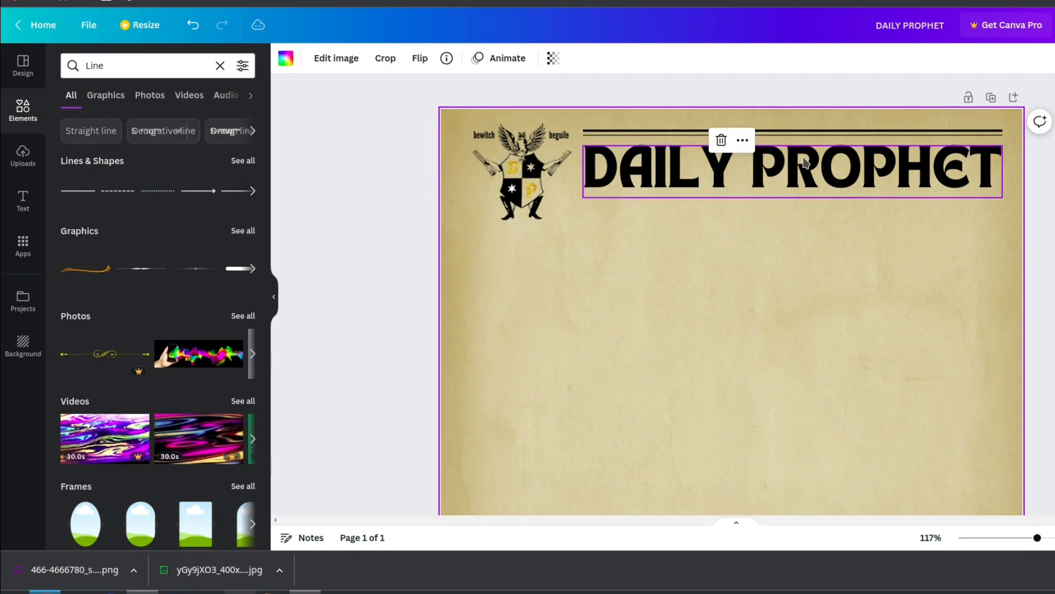
- Duplicate the thin line, place it below the crest, and extend it to the heading's right edge
left_click(679, 133)
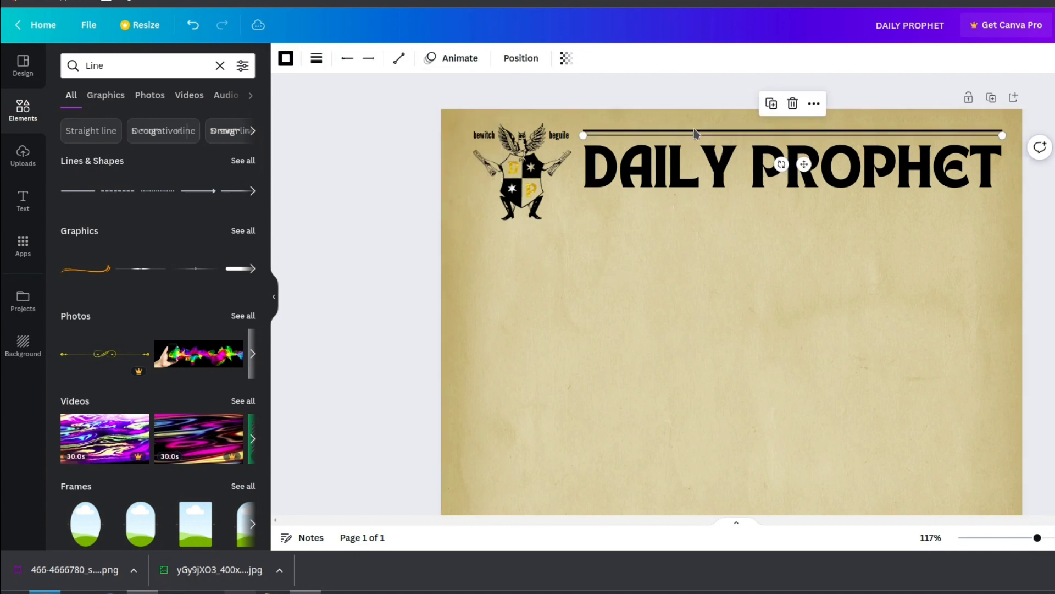
key("ctrl+d")
left_click_drag(744, 149, 608, 223)
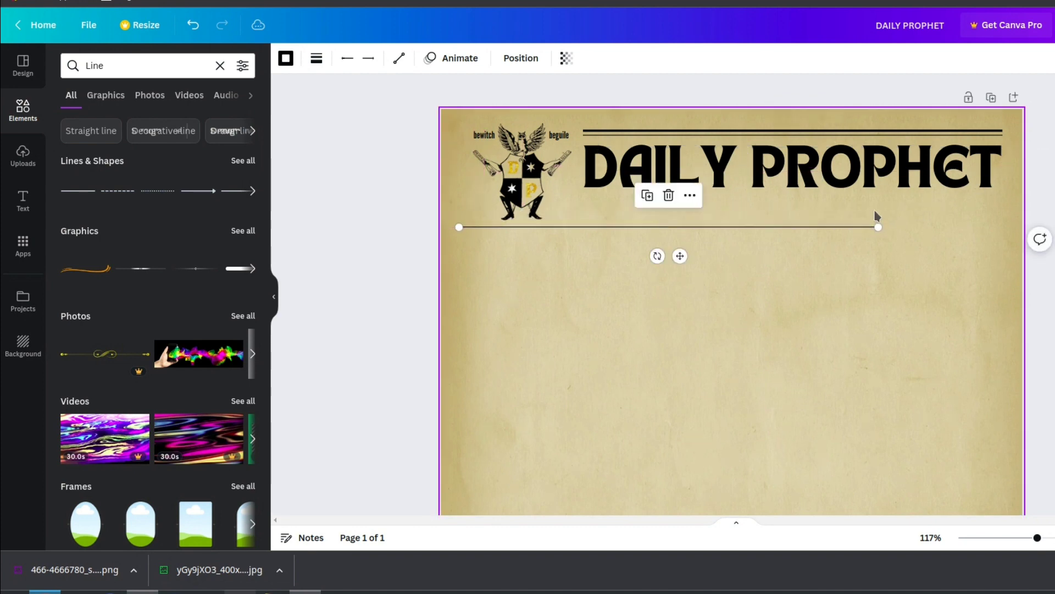
left_click_drag(878, 226, 928, 227)
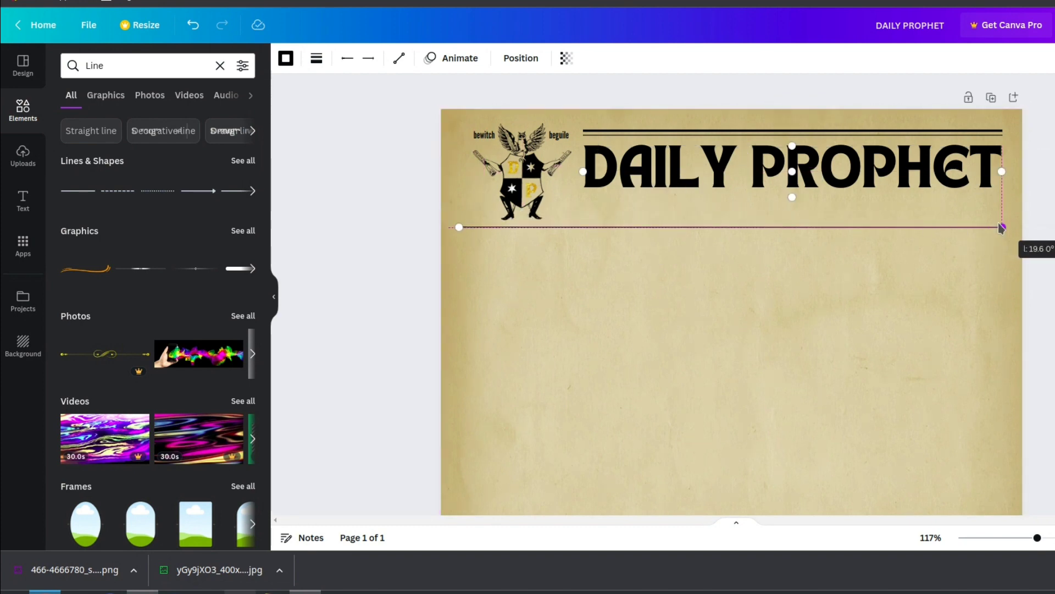
left_click_drag(1001, 227, 1000, 228)
- Duplicate the thick top line and place the copy just beneath the thin line under the crest
left_click(743, 133)
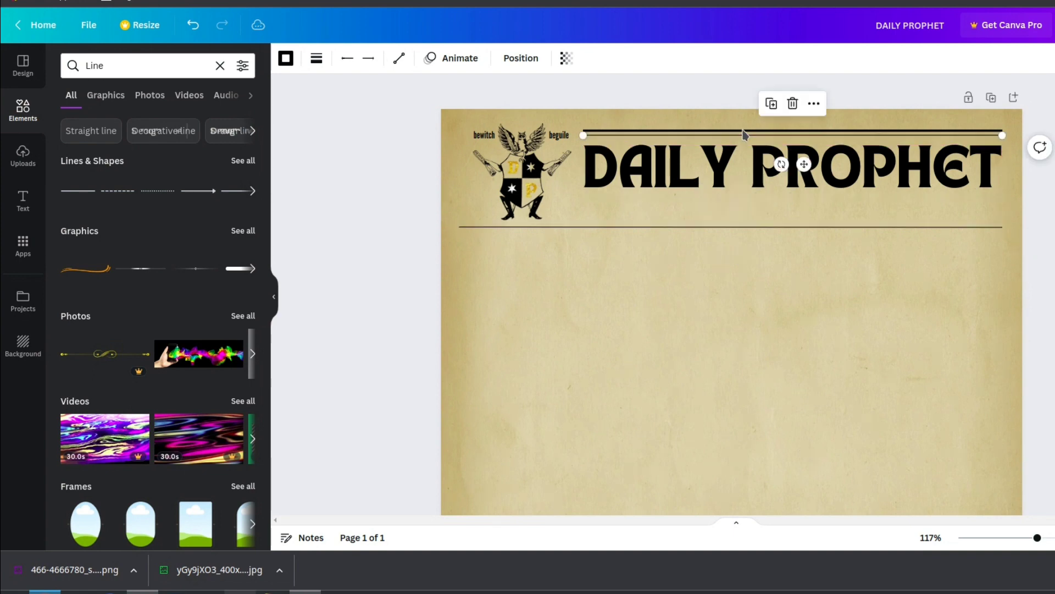
left_click_drag(744, 129, 614, 230)
left_click(771, 98)
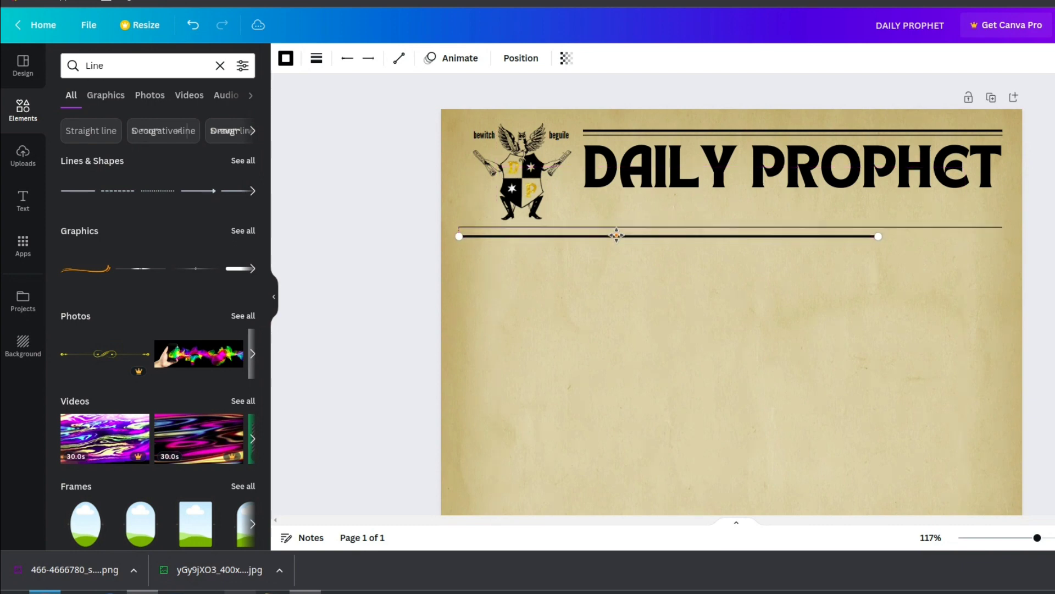
left_click_drag(617, 234, 618, 242)
left_click_drag(880, 237, 946, 240)
left_click_drag(458, 227, 460, 227)
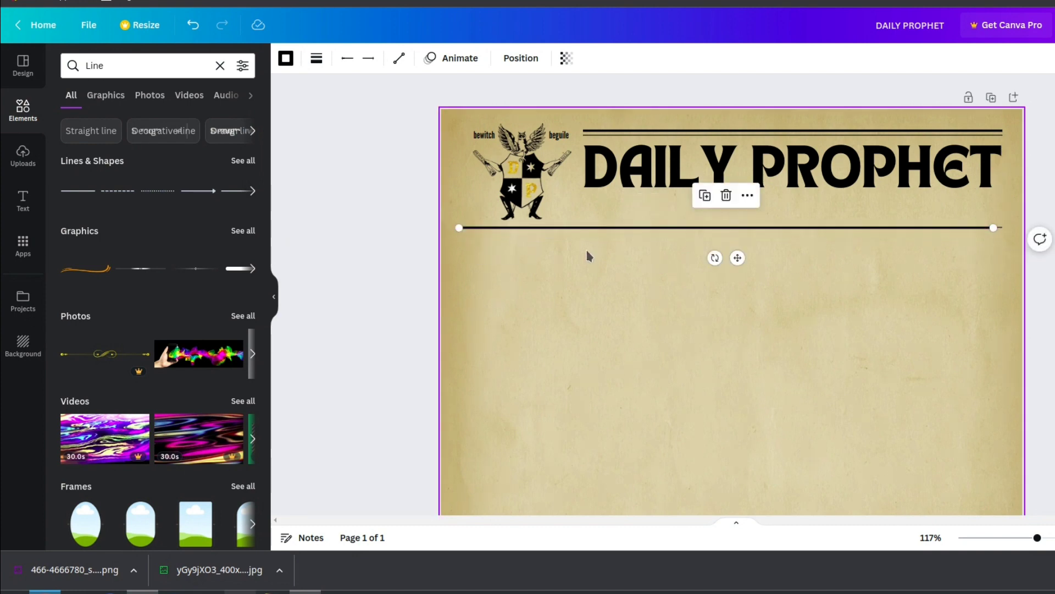
left_click(702, 198)
left_click_drag(634, 326, 755, 219)
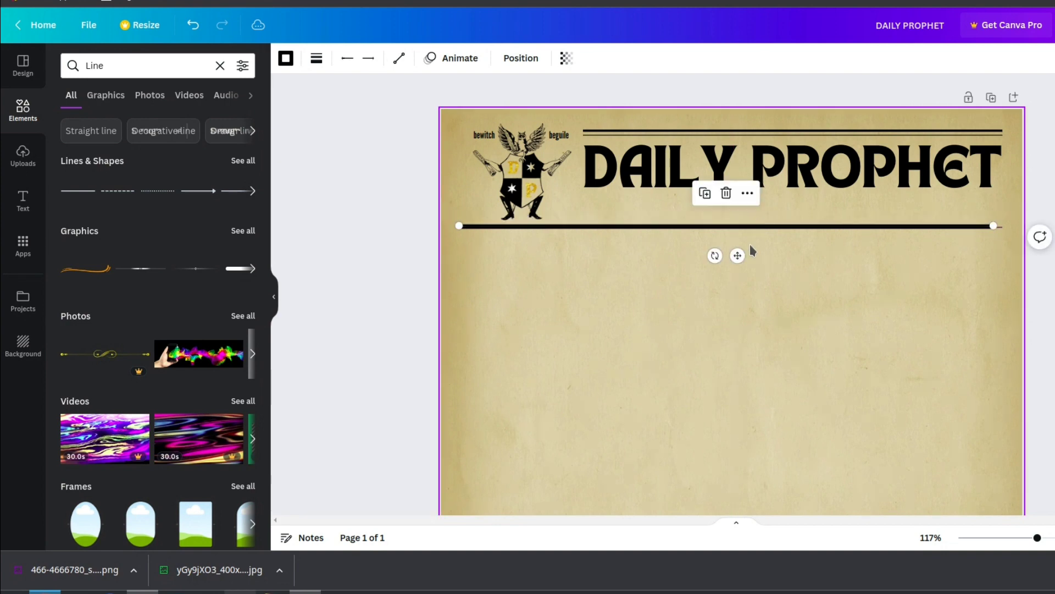
left_click(193, 25)
left_click(192, 25)
left_click(192, 25)
left_click(192, 28)
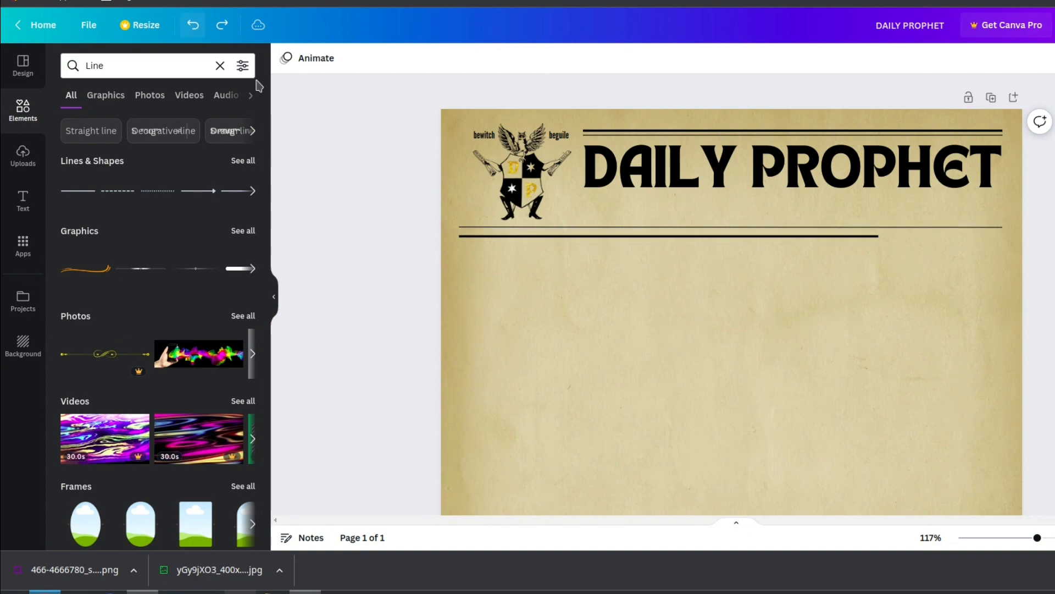
- Extend the thick line below the masthead and the lines above it to align with the heading's right edge
left_click(821, 238)
left_click_drag(878, 237, 1008, 234)
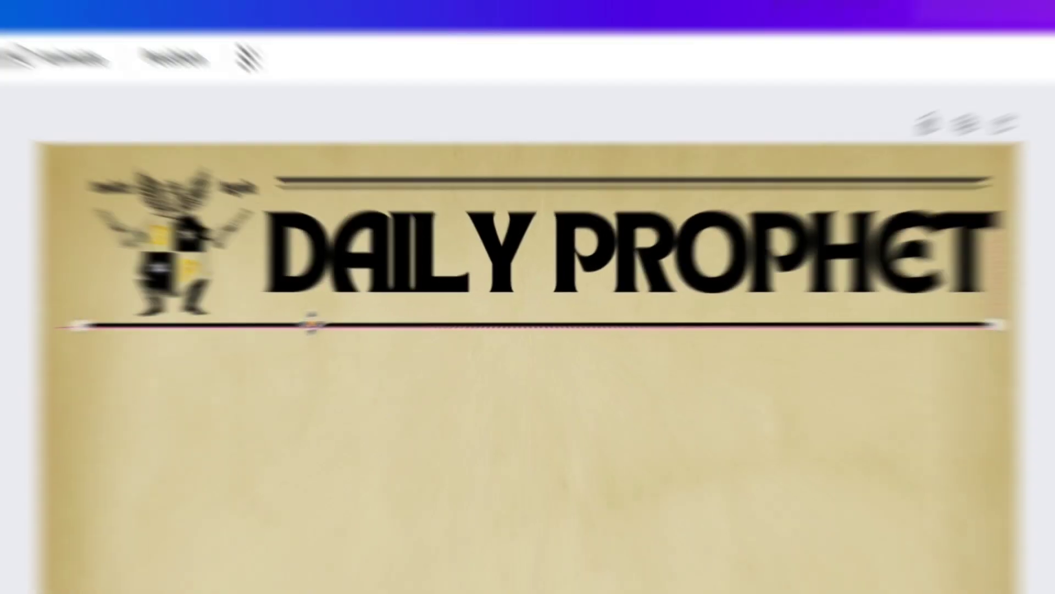
left_click(698, 179)
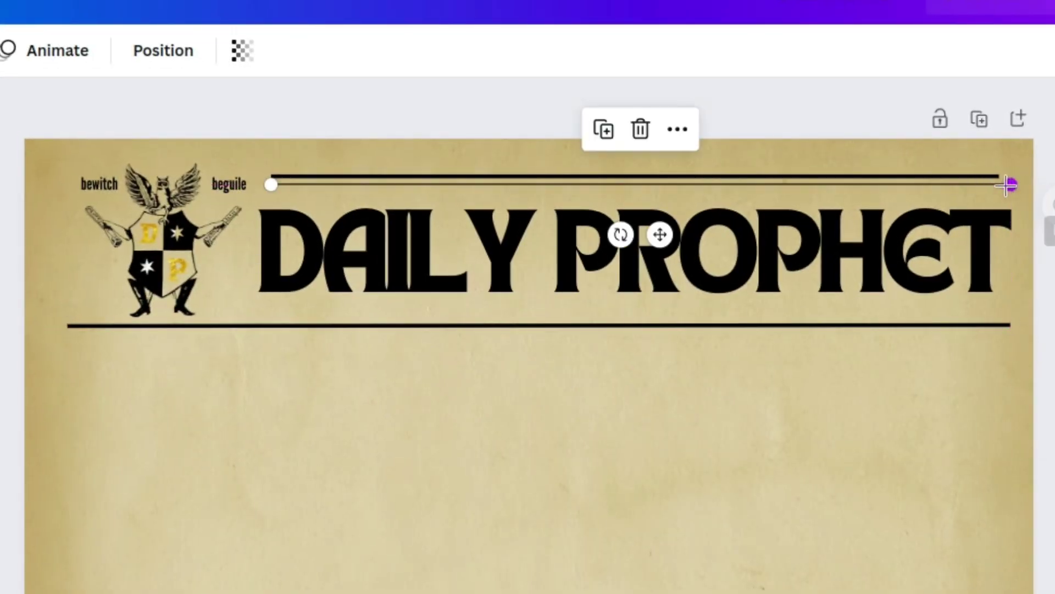
double_click(993, 176)
left_click(528, 452)
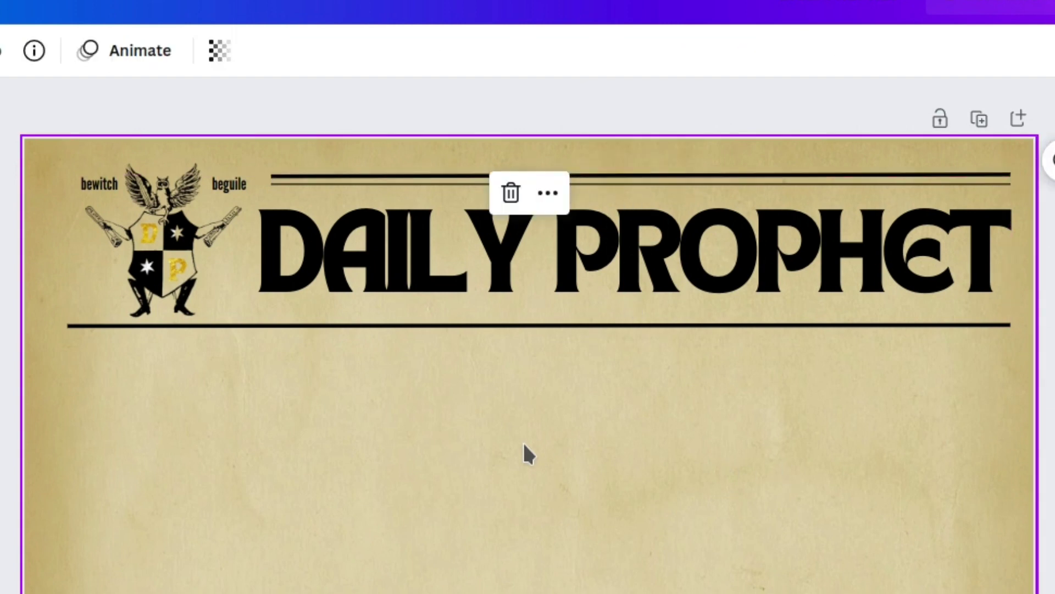
- Add a body text box below the masthead reading "The wizard world's beguiling broadsheet of choice"
left_click(744, 106)
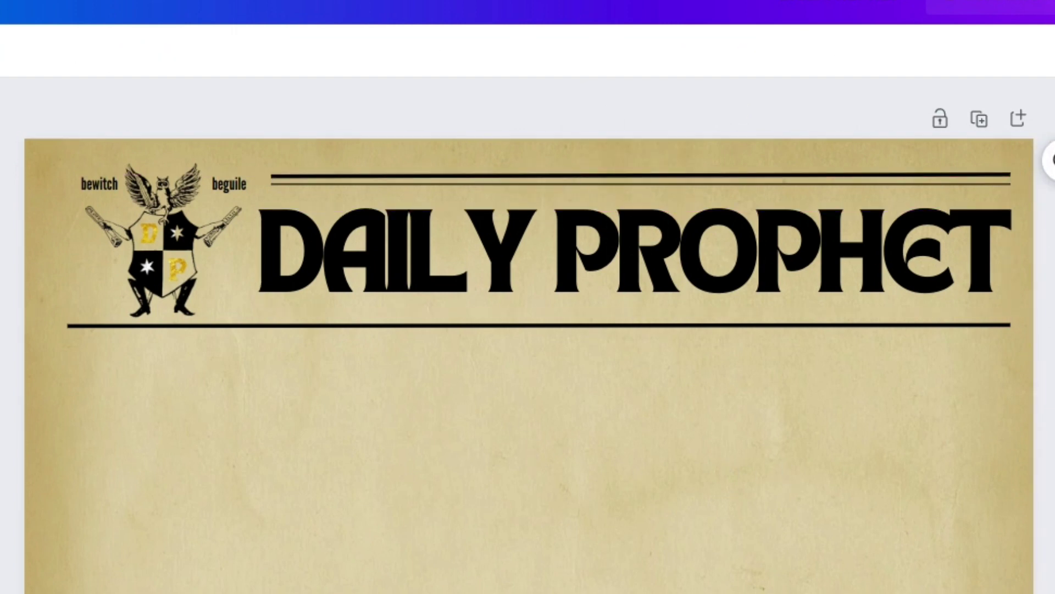
key("t")
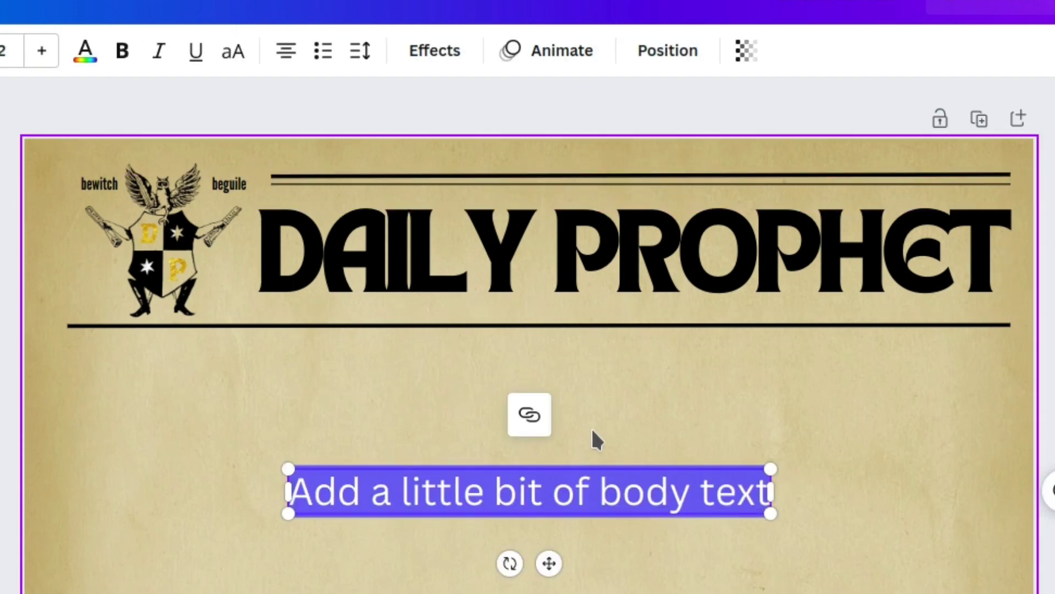
type("The wizard wor")
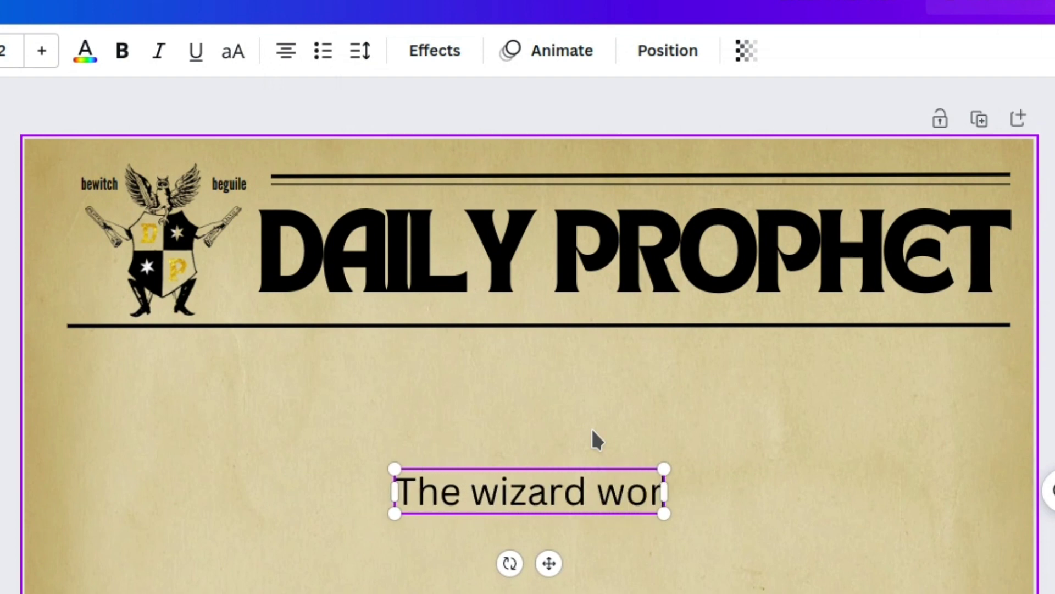
type("ld's beguiling")
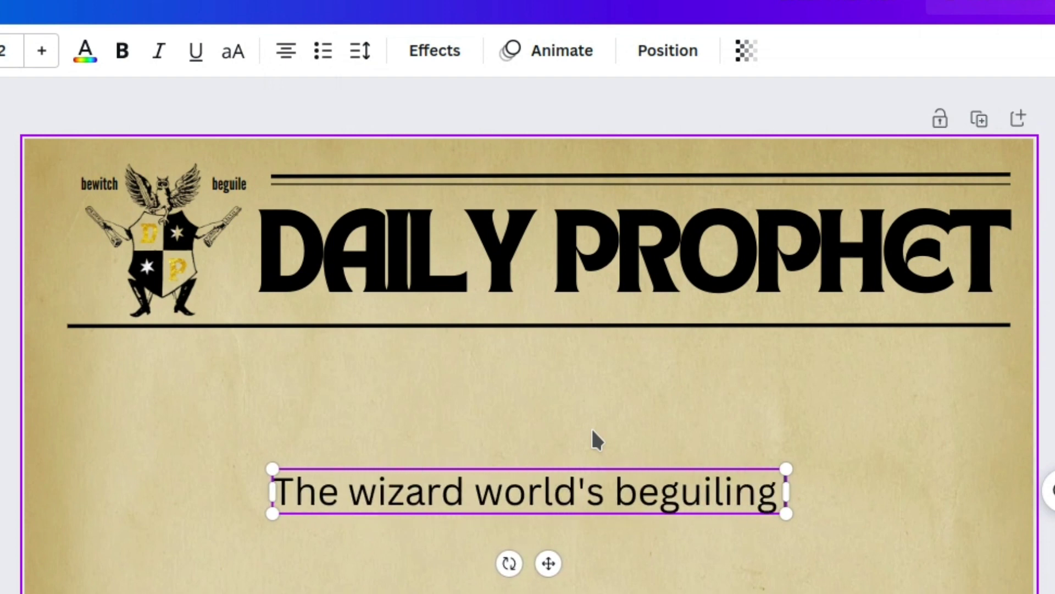
type(" broadsheet of choice")
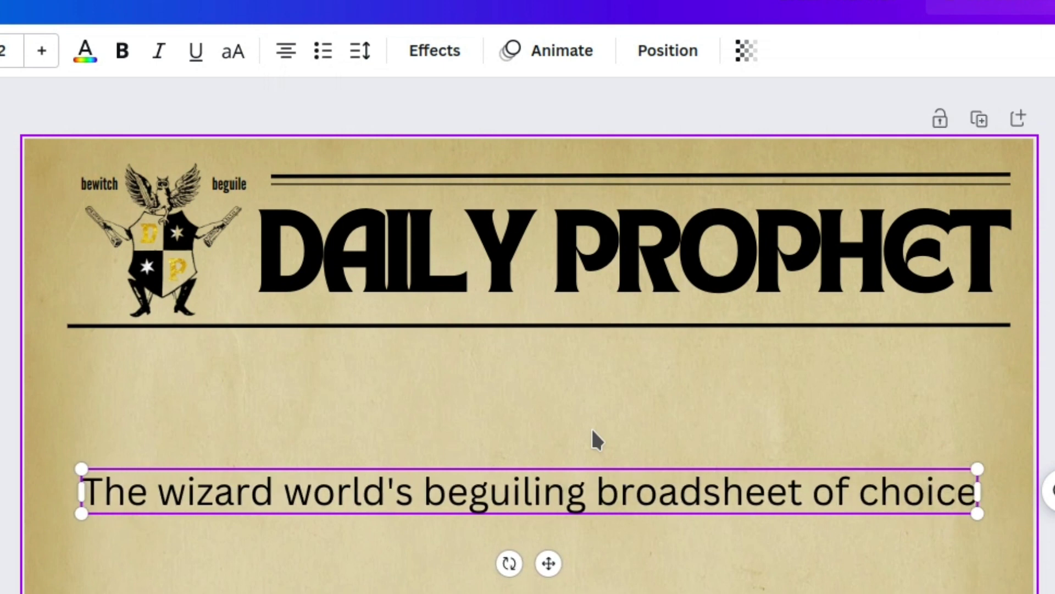
- Convert the broadsheet tagline text to uppercase
left_click(341, 517)
left_click(340, 500)
left_click(233, 53)
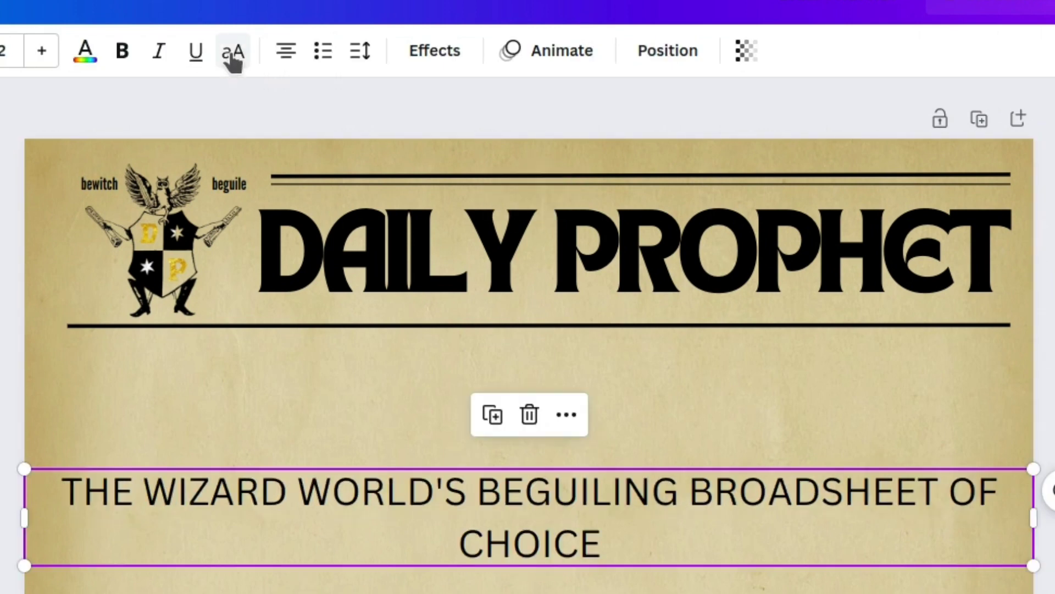
- Reduce the tagline's font size until it fits on a single short line
key("ctrl+shift+comma")
key("ctrl+shift+comma")
key("ctrl+shift+comma")
key("ctrl+shift+comma")
key("ctrl+shift+comma")
key("ctrl+shift+comma")
key("ctrl+shift+comma")
key("ctrl+shift+comma")
key("ctrl+shift+comma")
key("ctrl+shift+comma")
key("ctrl+shift+comma")
key("ctrl+shift+comma")
key("ctrl+shift+comma")
key("ctrl+shift+comma")
key("ctrl+shift+comma")
key("ctrl+shift+comma")
left_click(43, 55)
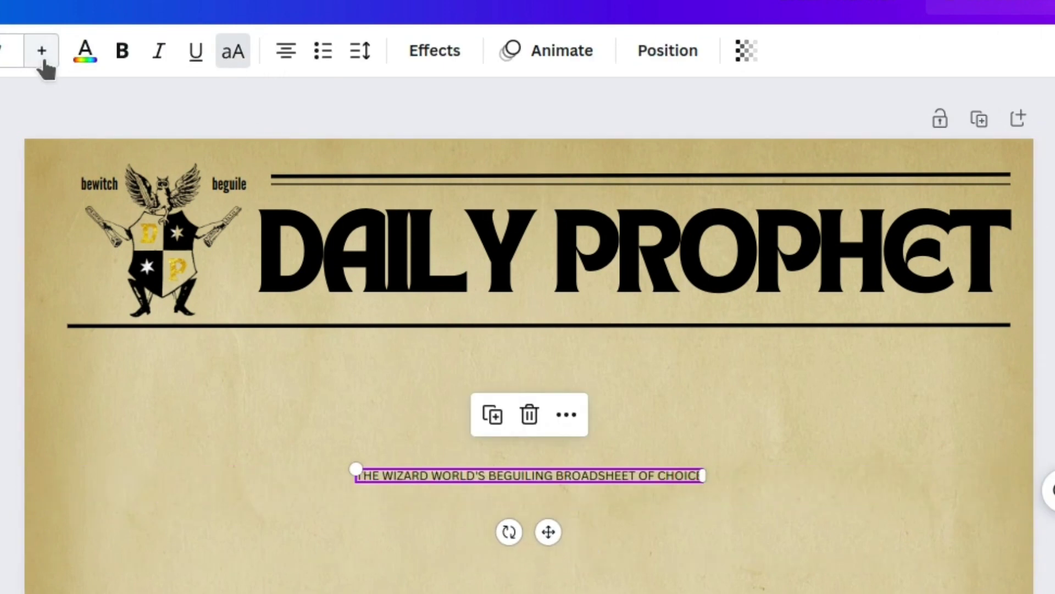
left_click(44, 55)
left_click(44, 55)
- Widen the tagline's letter spacing and place it between the DAILY PROPHET heading and the thick line below
left_click(360, 51)
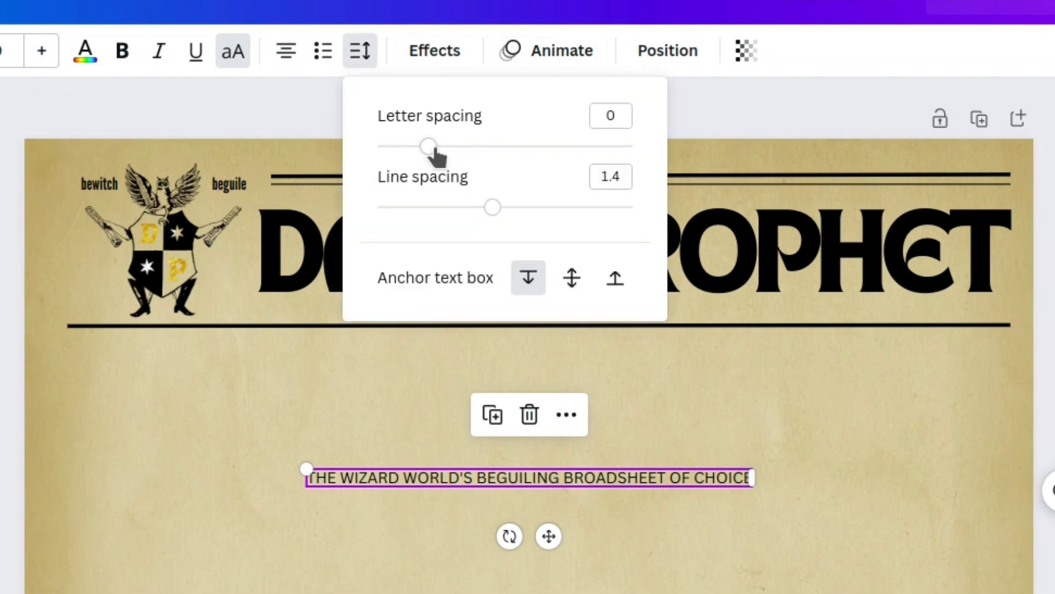
left_click_drag(436, 146, 503, 145)
left_click_drag(660, 476, 740, 312)
- Shrink the tagline text slightly and widen its letter spacing further, centring it beneath the DAILY PROPHET heading
key("ctrl+shift+comma")
key("ctrl+shift+comma")
left_click(42, 50)
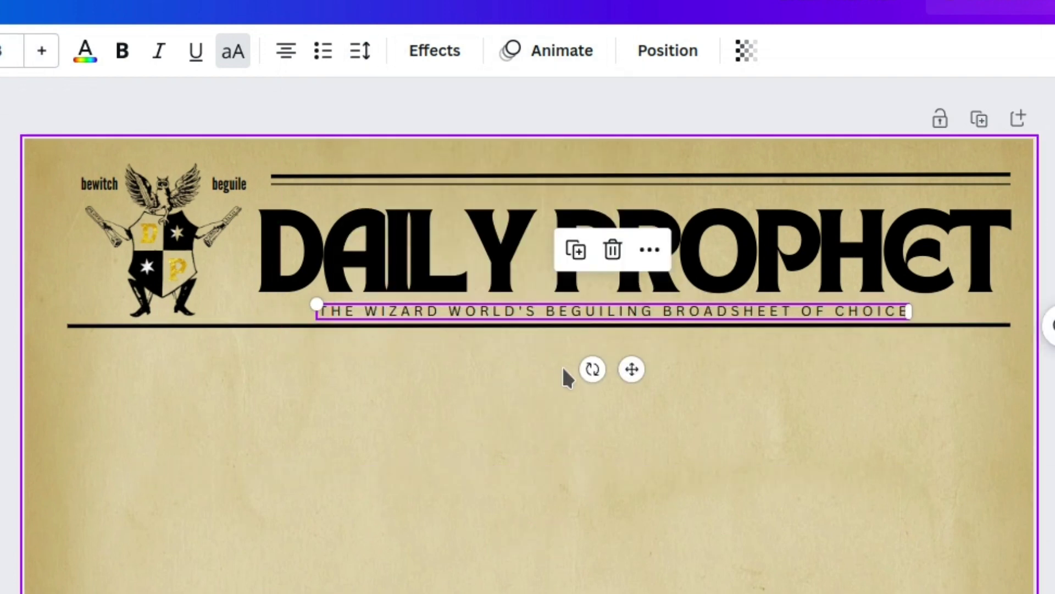
left_click(360, 51)
left_click_drag(502, 146, 546, 148)
left_click(790, 318)
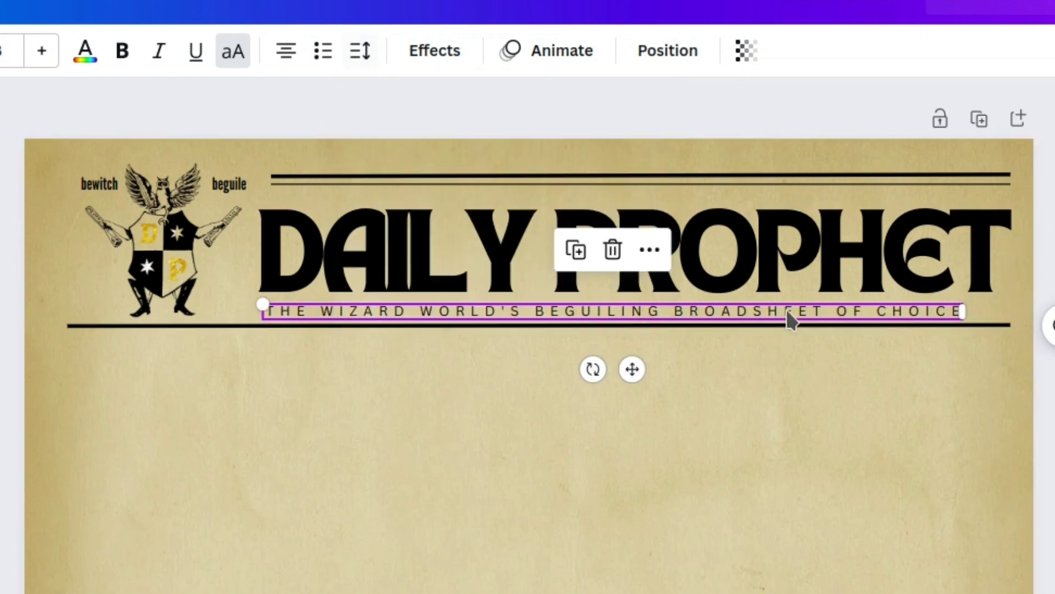
left_click_drag(789, 317, 810, 313)
- Add a text box below the masthead reading "The" in a flowing script font
left_click(236, 560)
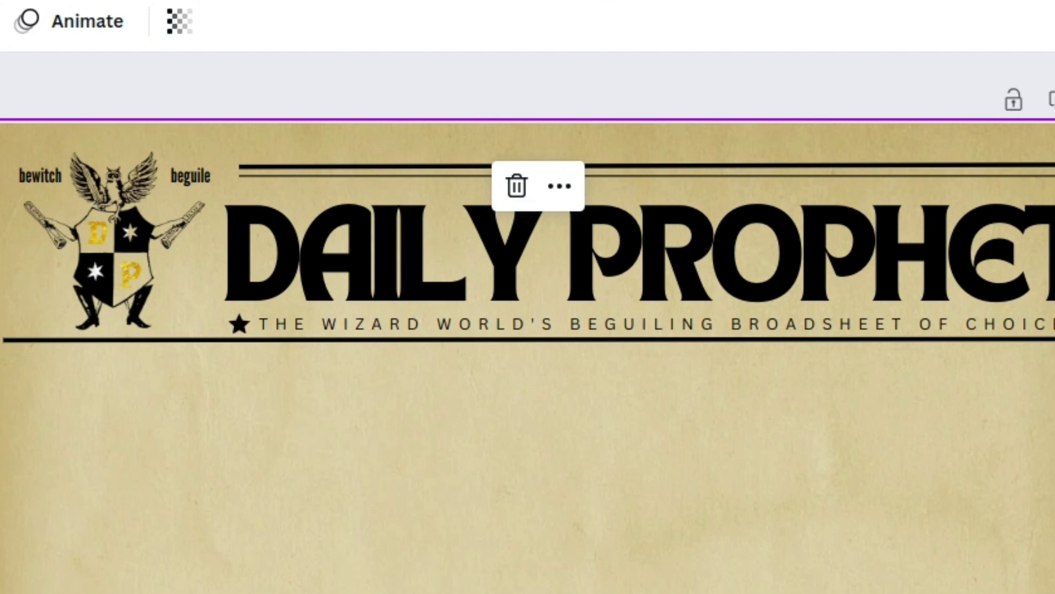
key("t")
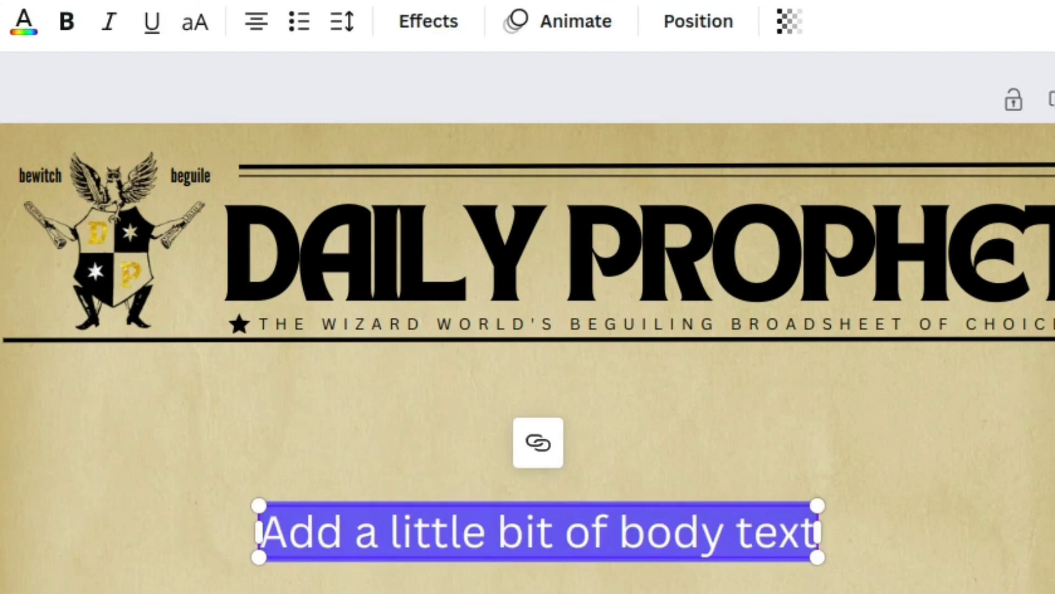
left_click(397, 528)
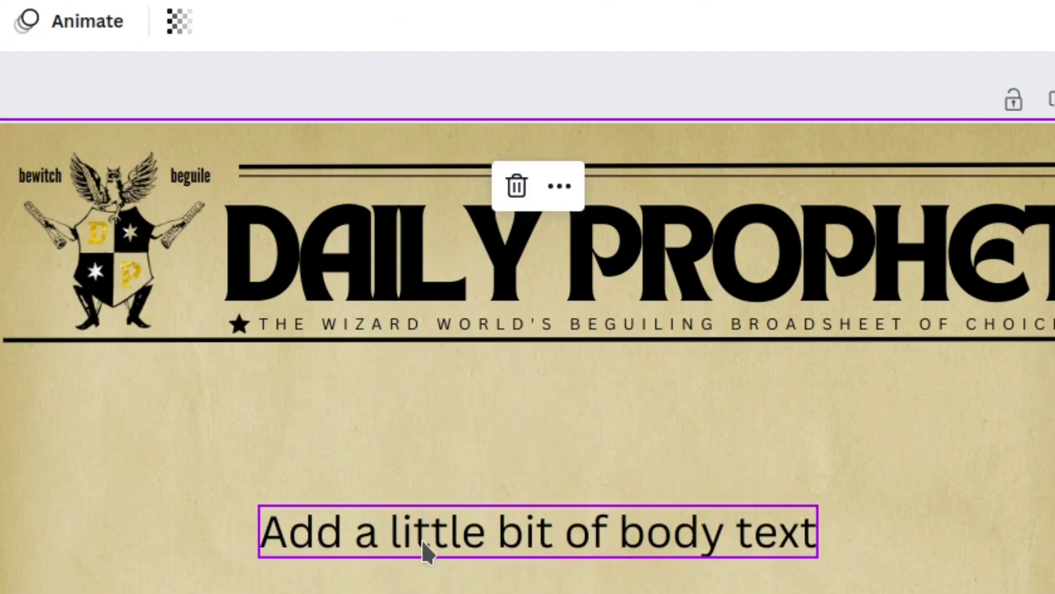
double_click(422, 541)
type("t")
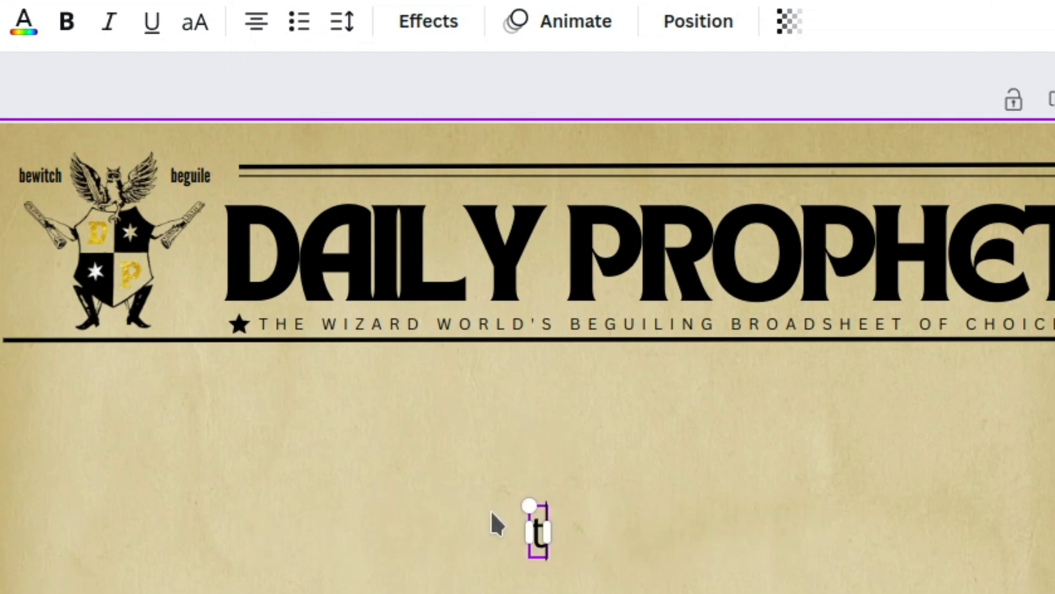
key("BackSpace")
type("The")
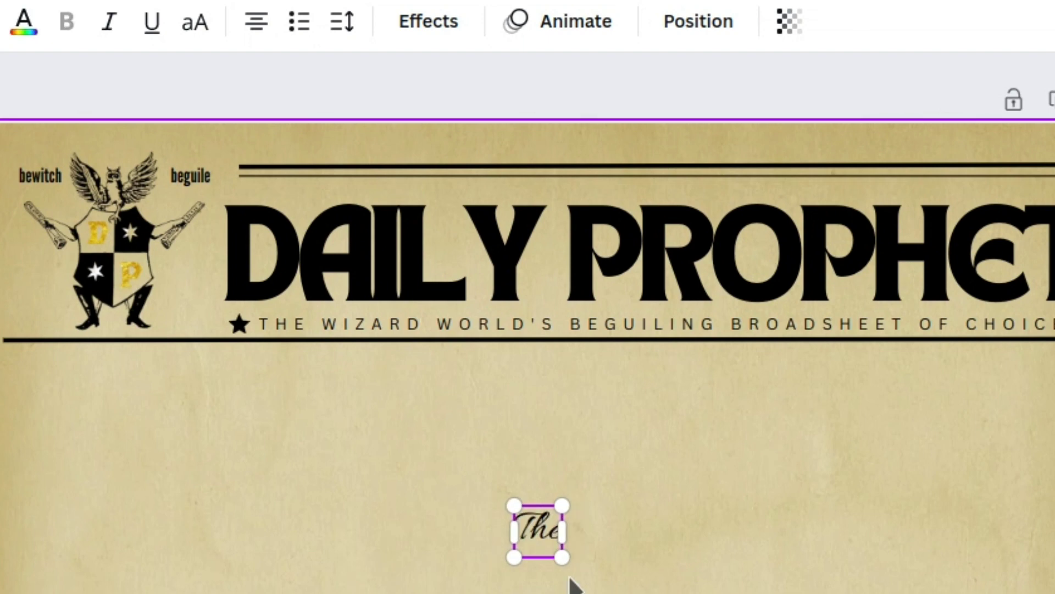
- Move the script "The" above the DAILY PROPHET heading, onto the middle of the double divider lines
left_click_drag(538, 530, 637, 235)
left_click(688, 414)
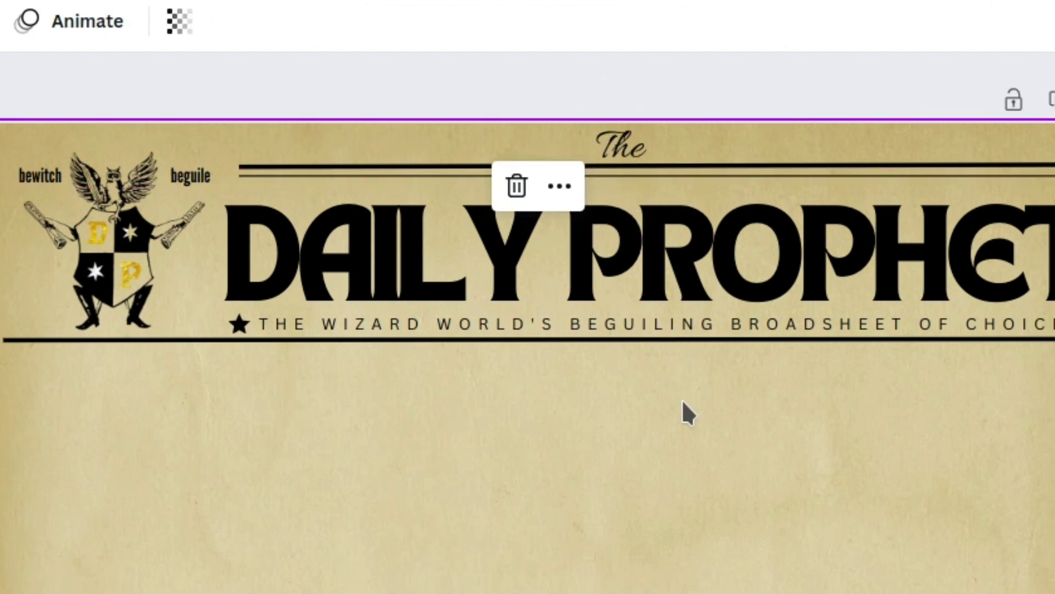
left_click(628, 147)
left_click_drag(627, 150, 633, 163)
- Shorten the thin and thick lines above the heading so both end just left of "The"
left_click(828, 166)
left_click_drag(955, 203, 586, 175)
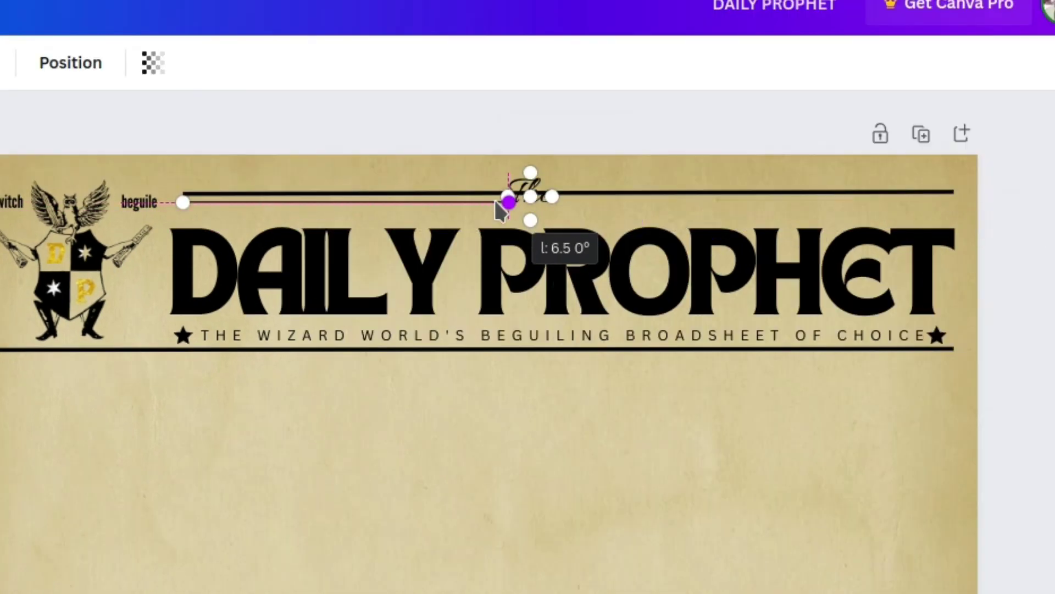
left_click_drag(501, 208, 494, 204)
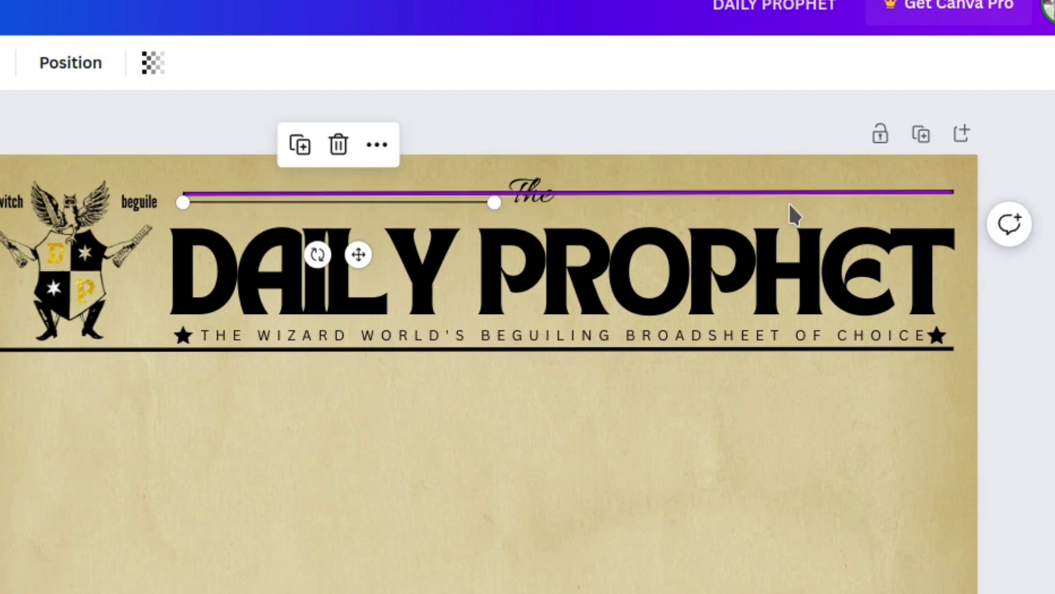
left_click(954, 193)
left_click_drag(954, 192, 504, 195)
left_click(235, 199)
left_click(211, 198)
left_click(605, 192)
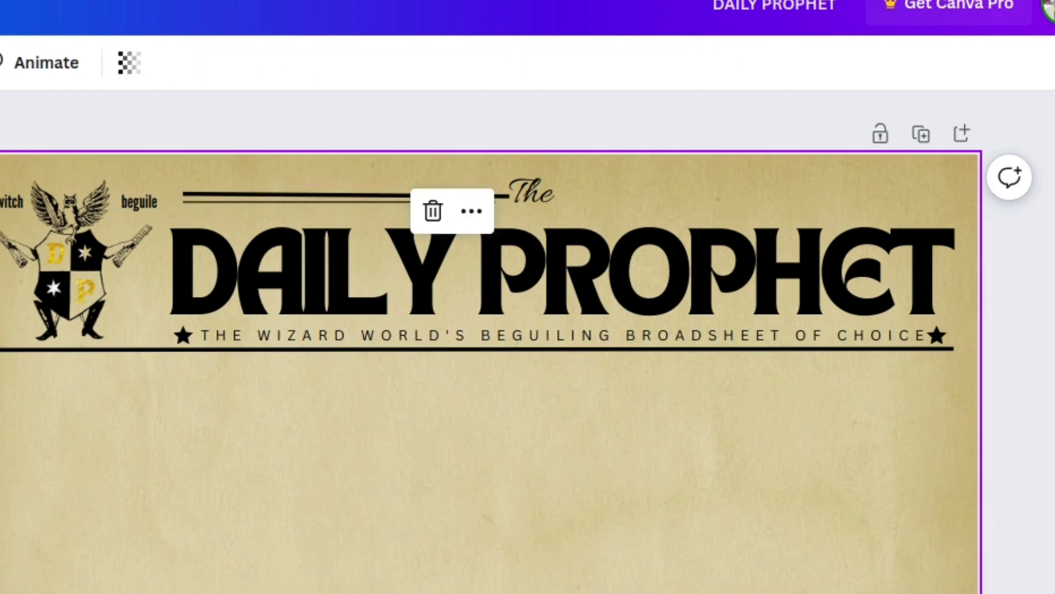
- Level the thick line left of "The" and realign the thin line beneath it, extended to the same end
left_click(704, 150)
left_click(282, 194)
left_click(421, 229)
left_click(319, 203)
left_click_drag(318, 202, 319, 325)
left_click(348, 194)
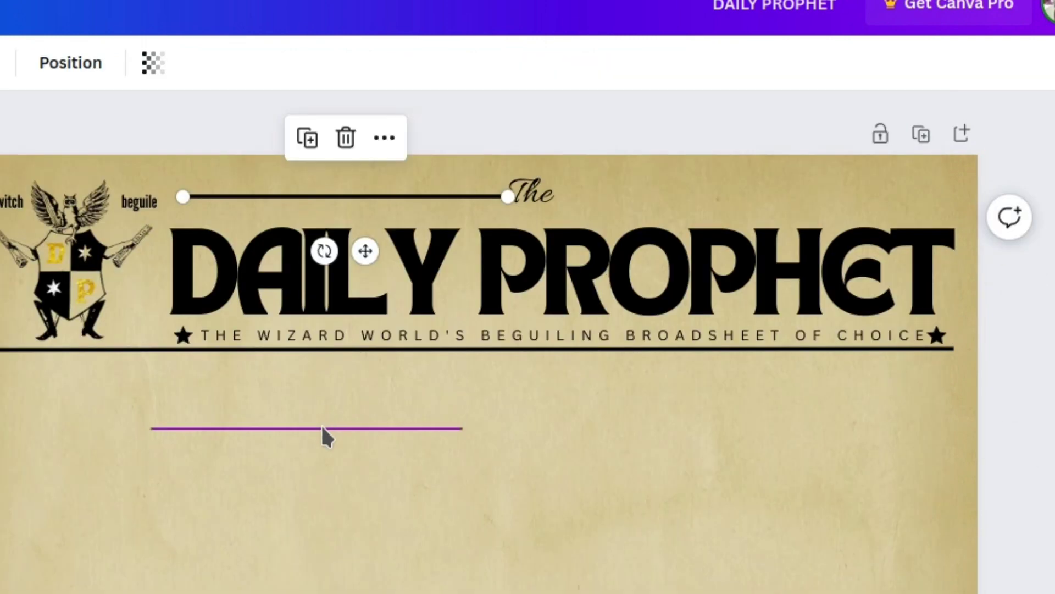
left_click_drag(322, 427, 352, 202)
mouse_move(495, 201)
left_mouse_down()
mouse_move(504, 212)
mouse_move(495, 204)
mouse_move(509, 203)
left_mouse_up()
- Move the thin line down to the empty page area and duplicate it there
left_click(278, 199)
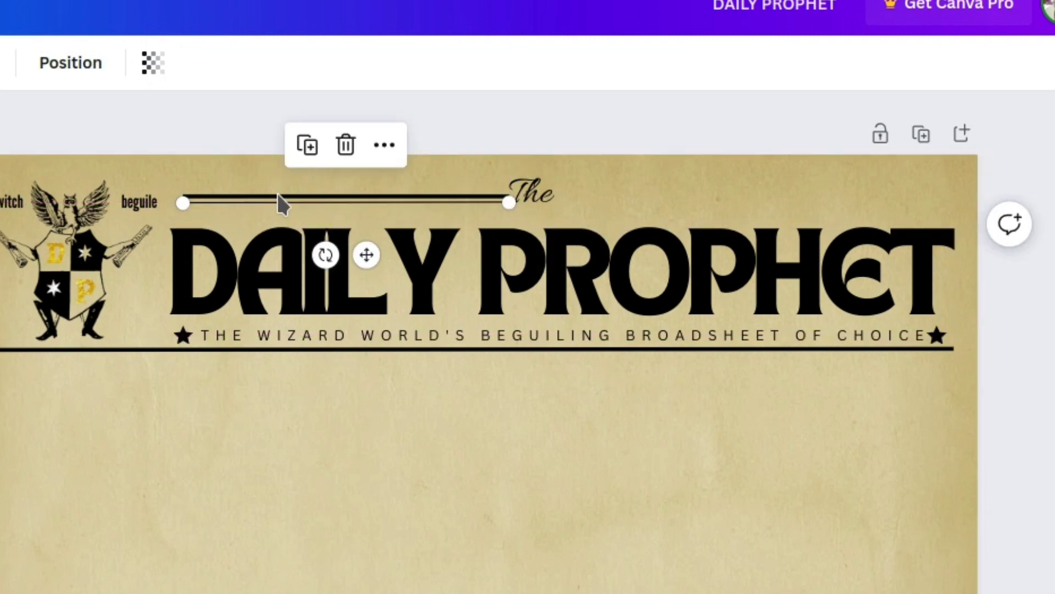
left_click(274, 194)
left_click(272, 191)
left_click(274, 190)
left_click(186, 193)
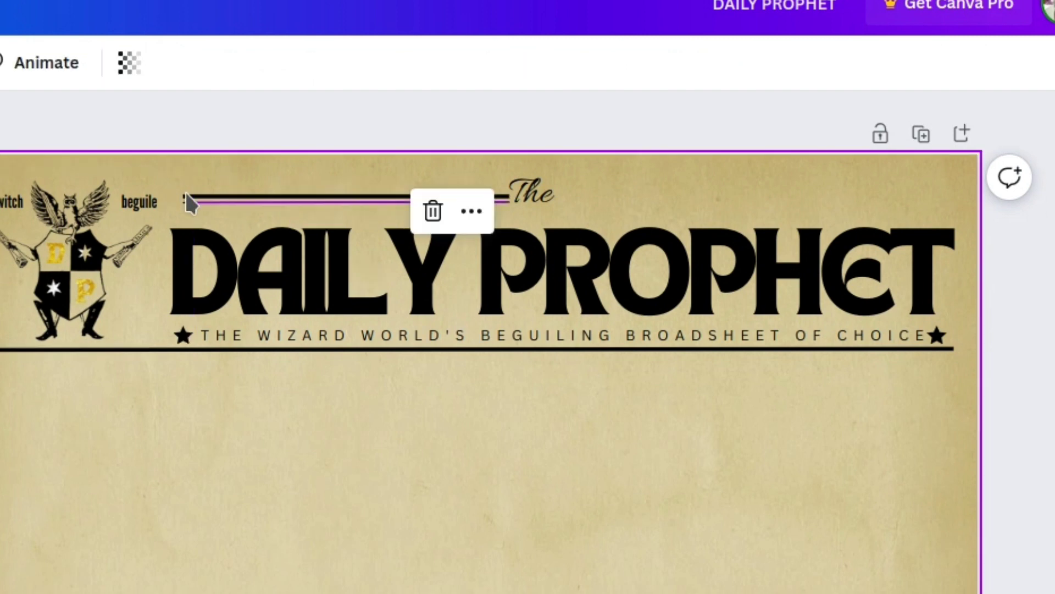
left_click_drag(186, 195, 145, 419)
left_click(264, 375)
- Duplicate the thick line to the right of "The" and place one thin line beneath each thick line
left_click(351, 199)
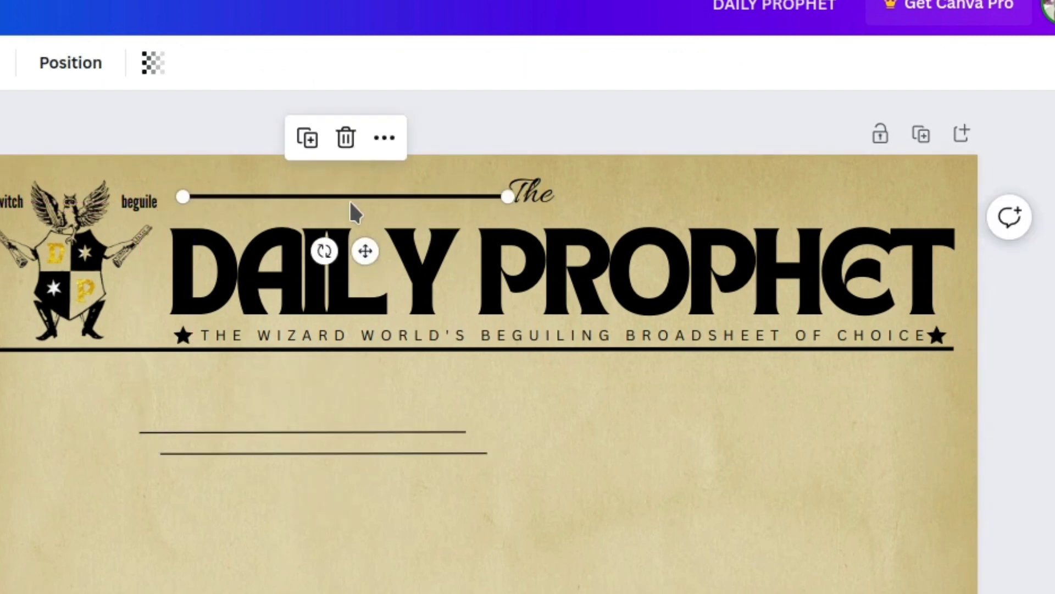
left_click_drag(354, 211, 666, 183)
left_click_drag(436, 429, 460, 195)
left_click_drag(365, 451, 766, 192)
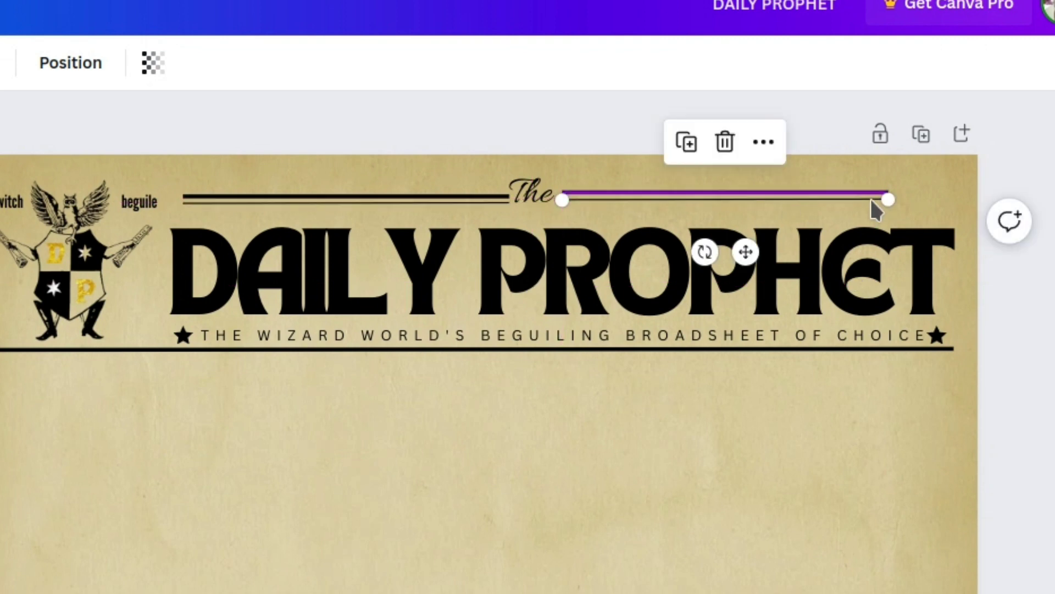
- Extend the thin and thick lines right of "The" to the right edge of the DAILY PROPHET heading
key("ctrl+d")
left_click(778, 195)
left_click_drag(888, 199, 953, 198)
left_click(755, 453)
left_click_drag(764, 454, 904, 454)
left_click_drag(830, 454, 963, 193)
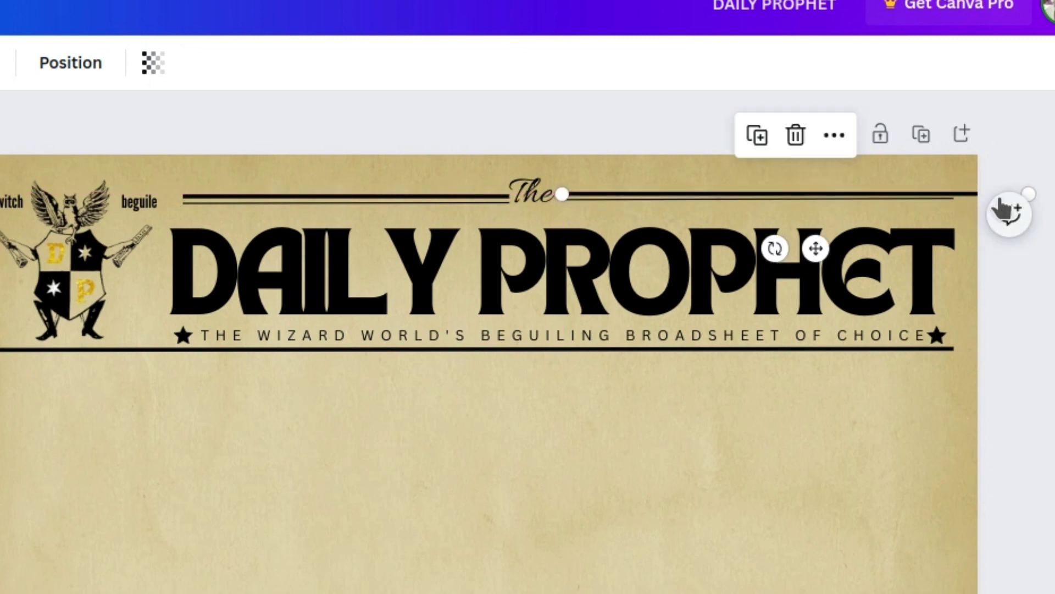
left_click_drag(1033, 190, 959, 193)
left_click(546, 459)
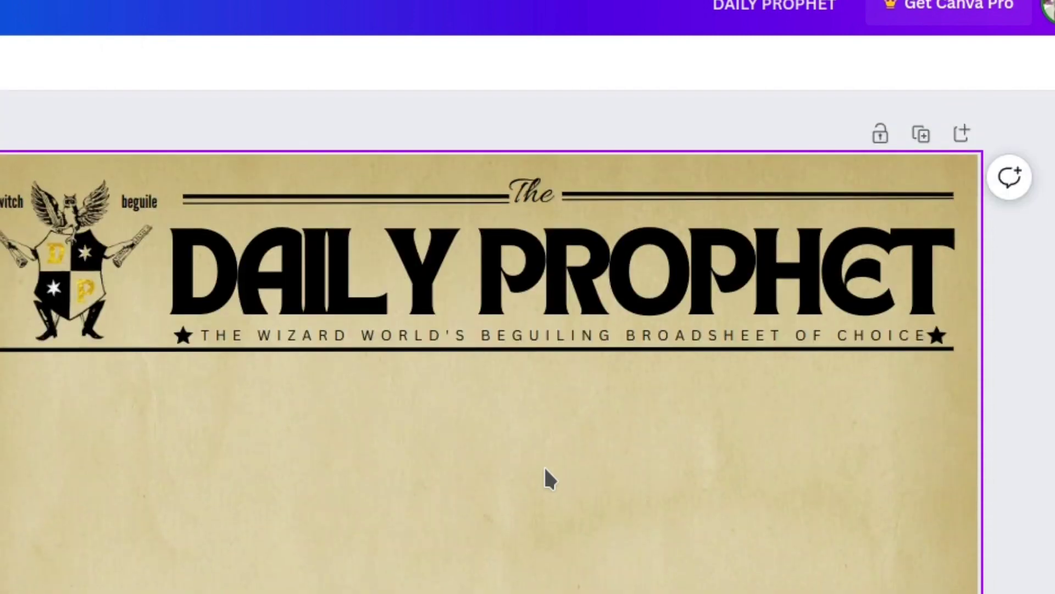
- Add a square shape, stretch it into a tall rectangle on the page's right side and label it "Photo here"
scroll(544, 469, "down", 5)
scroll(544, 469, "up", 3)
scroll(545, 469, "down", 2)
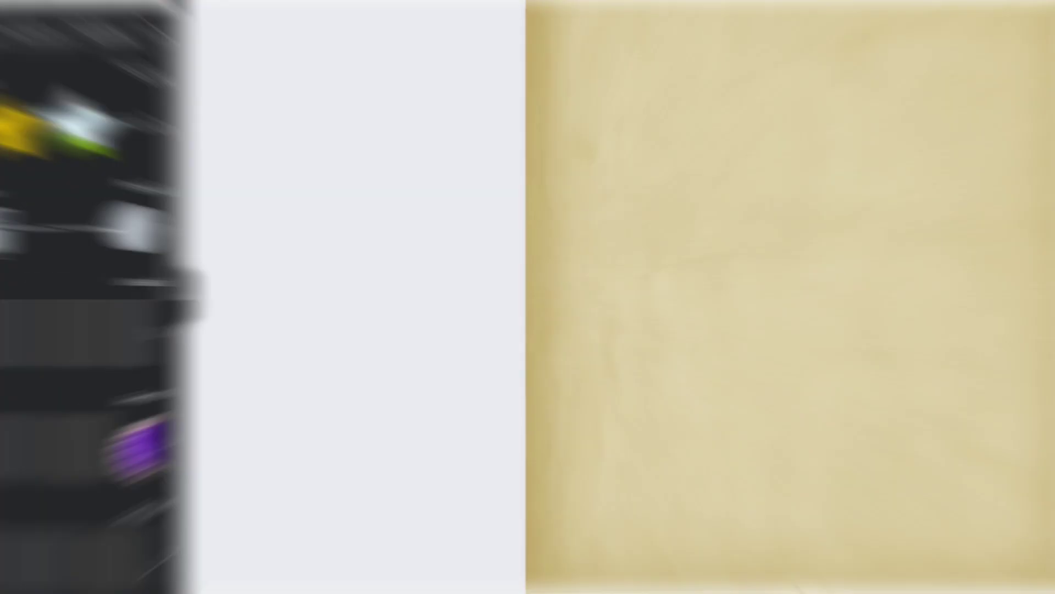
left_click(78, 245)
scroll(842, 300, "up", 3)
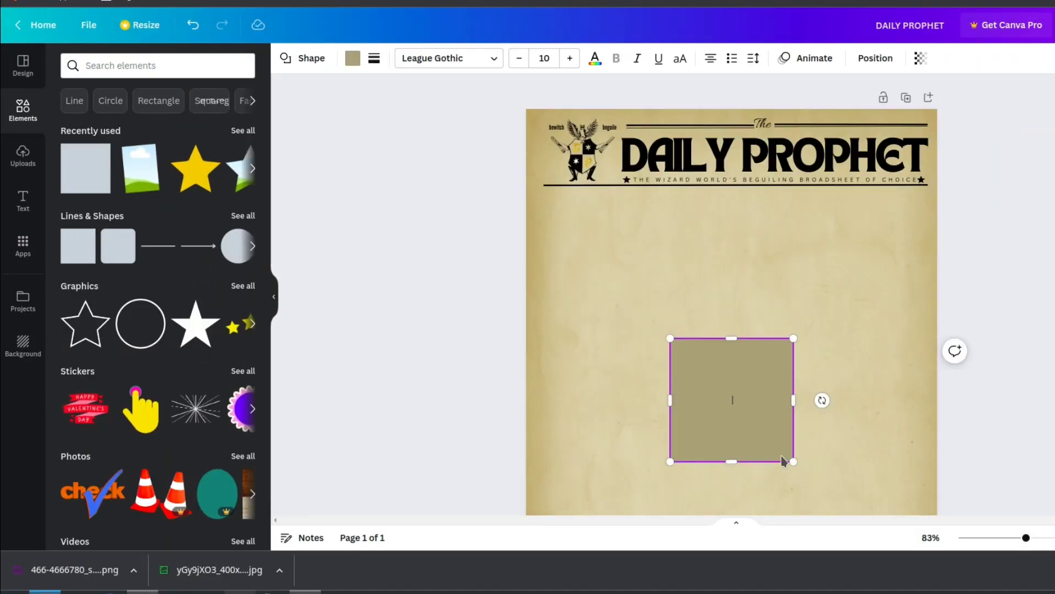
left_click_drag(794, 462, 801, 506)
left_click_drag(758, 417, 754, 452)
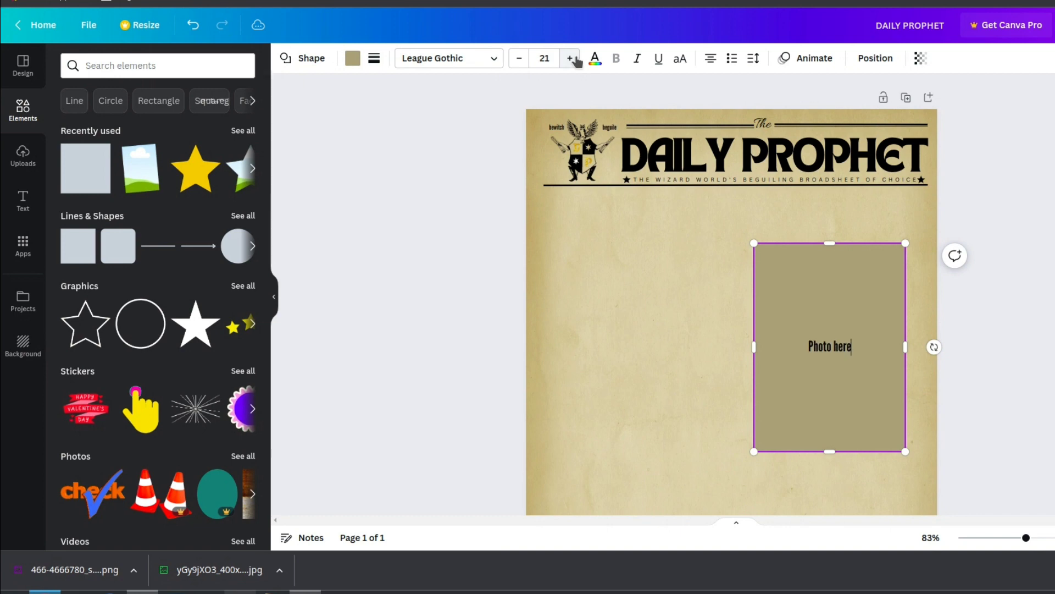
left_click(678, 434)
- Add another square shape below the crest, resize it into a thin horizontal banner and label it "EXCLUSIVE"
scroll(678, 435, "up", 5)
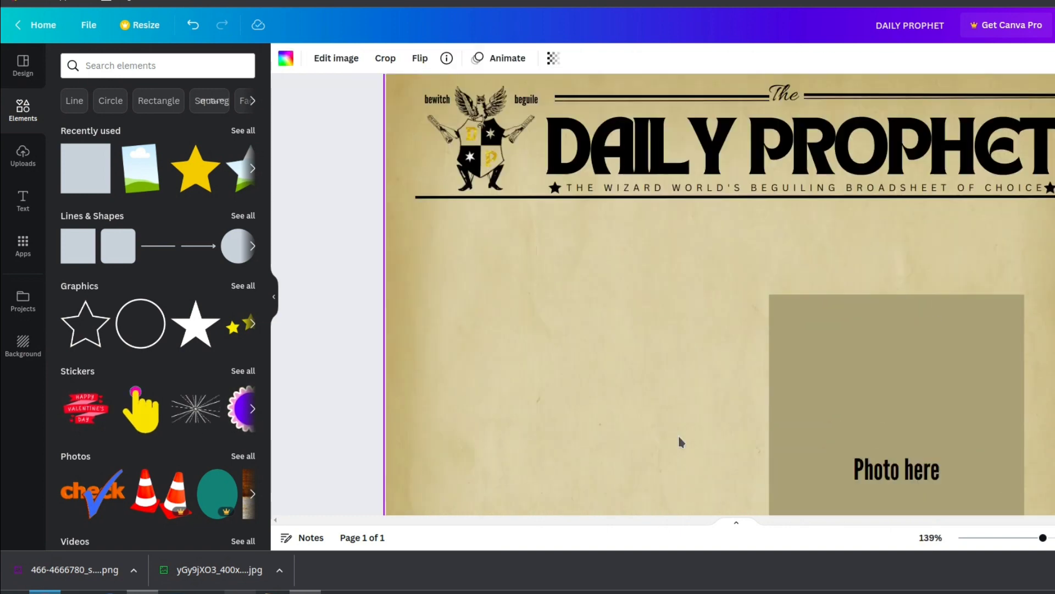
scroll(679, 436, "up", 1)
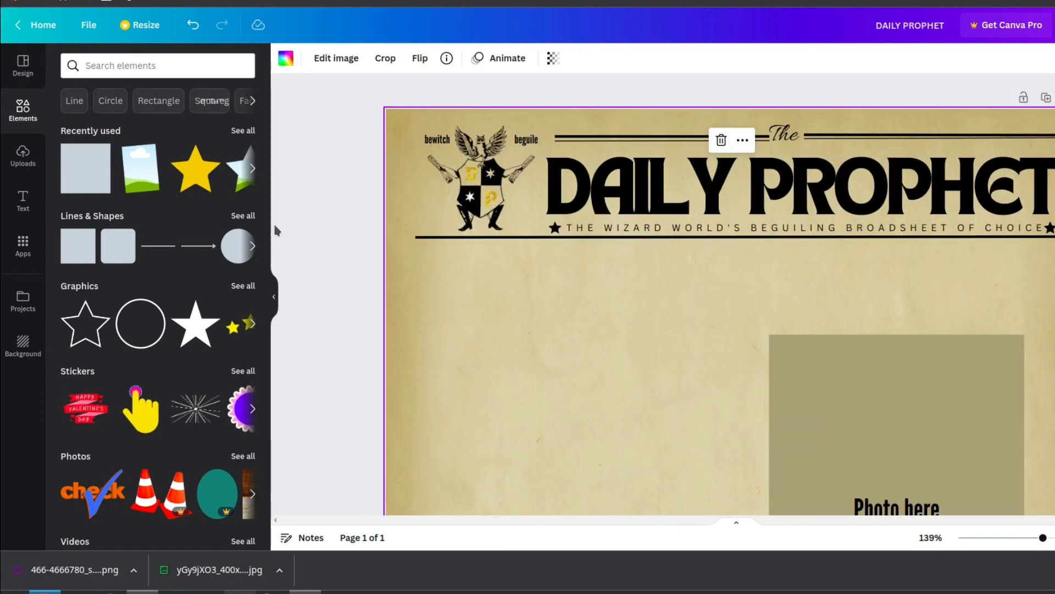
left_click(88, 259)
left_click_drag(689, 329, 566, 154)
scroll(579, 175, "up", 5)
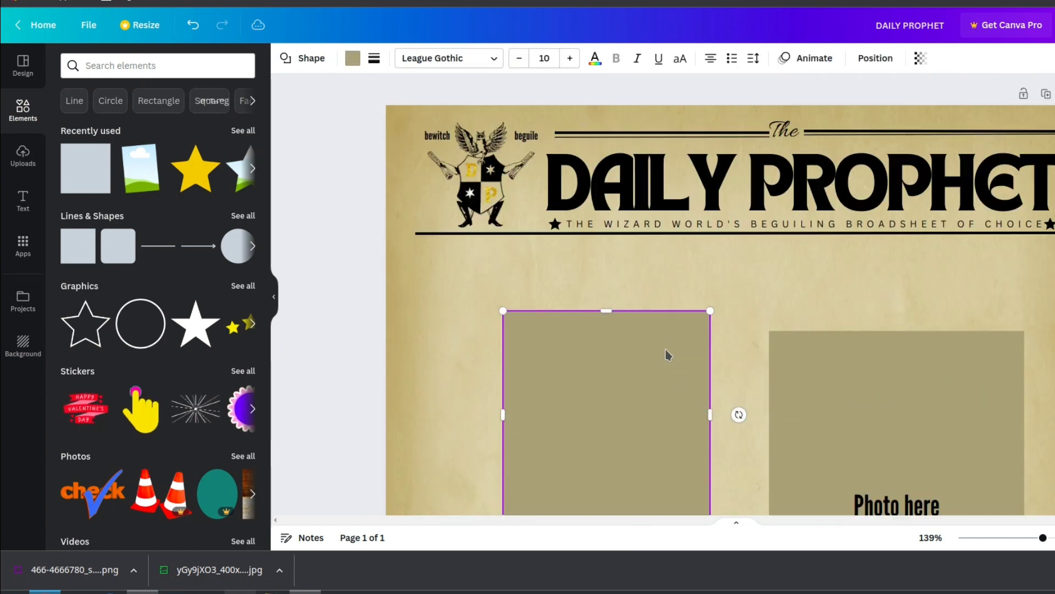
left_click_drag(709, 311, 622, 406)
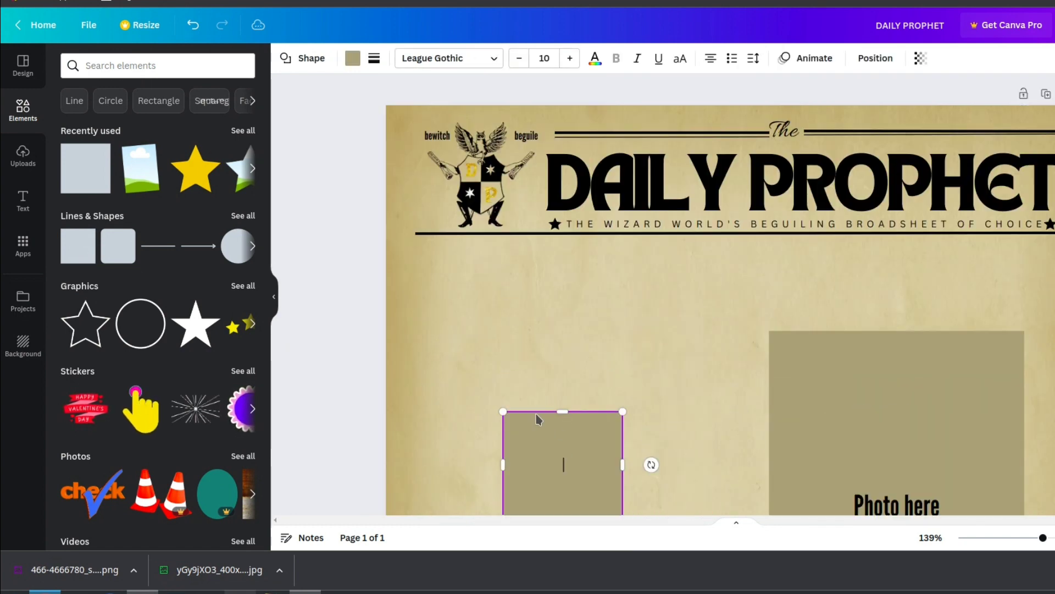
left_click_drag(537, 419, 489, 274)
left_click_drag(617, 307, 687, 308)
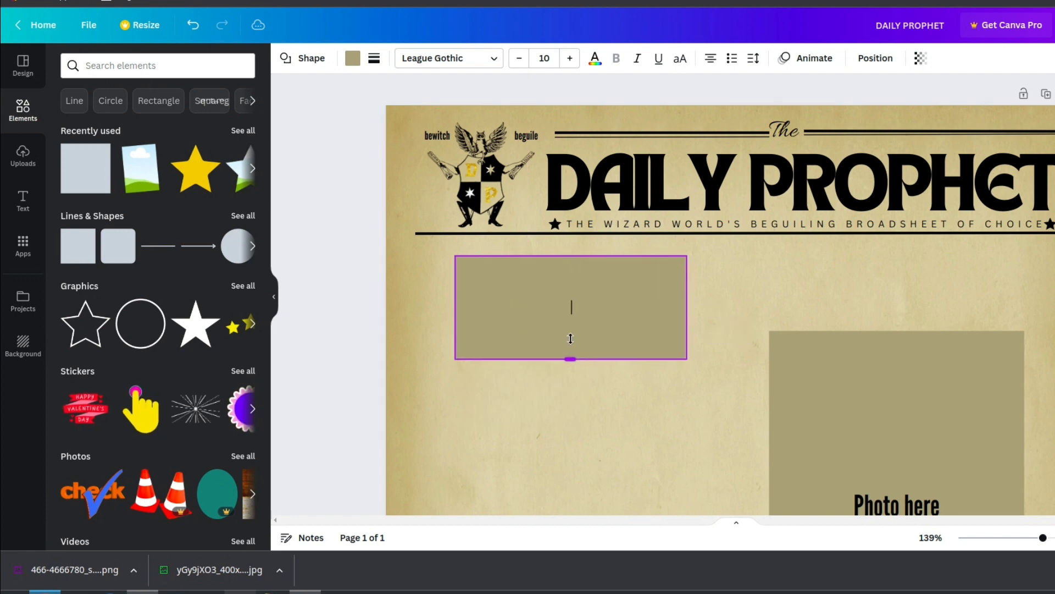
left_click_drag(571, 339, 570, 286)
left_click_drag(685, 269, 628, 269)
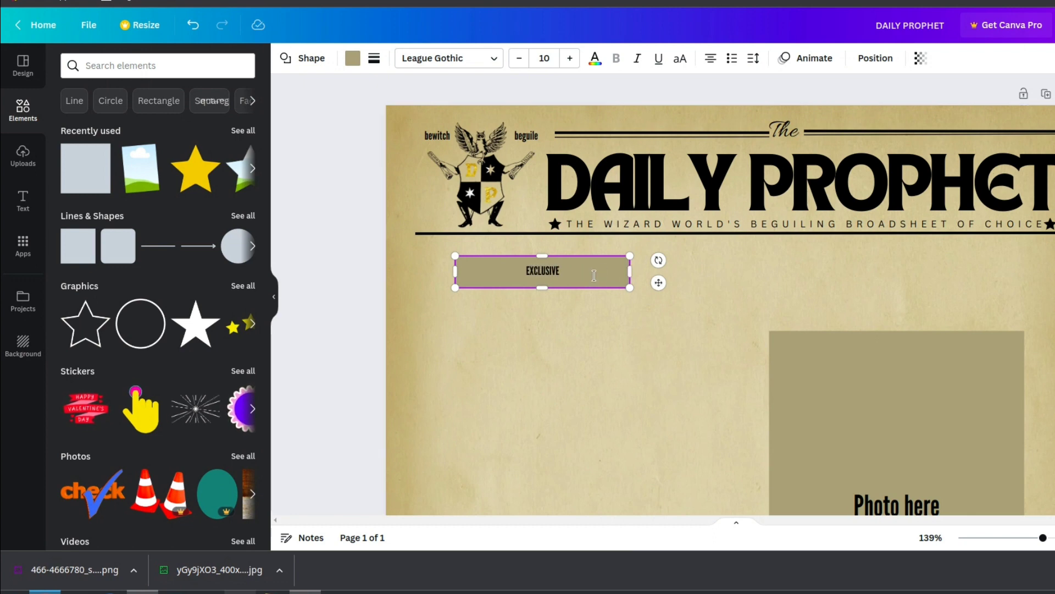
- Colour the EXCLUSIVE banner's text white and its fill dark grey #3b3939
left_click(595, 58)
left_click(73, 228)
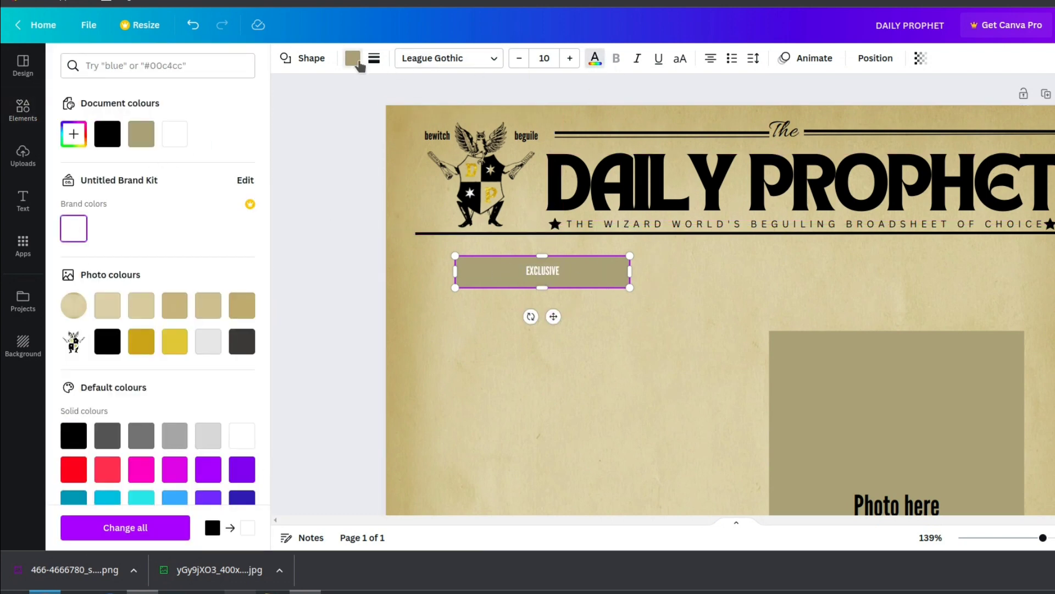
left_click(354, 59)
left_click(141, 135)
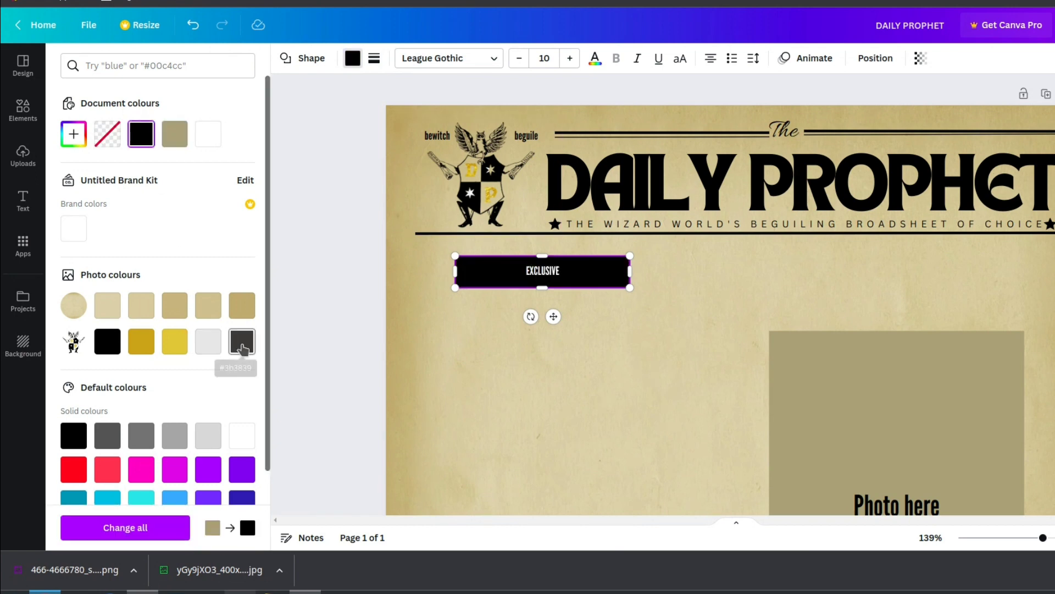
left_click(242, 345)
- Move the EXCLUSIVE banner to the left end of the line below the crest and set its text to Cosmic Octo Heavy, size 15
left_click_drag(554, 317, 522, 305)
left_click(449, 58)
left_click(142, 187)
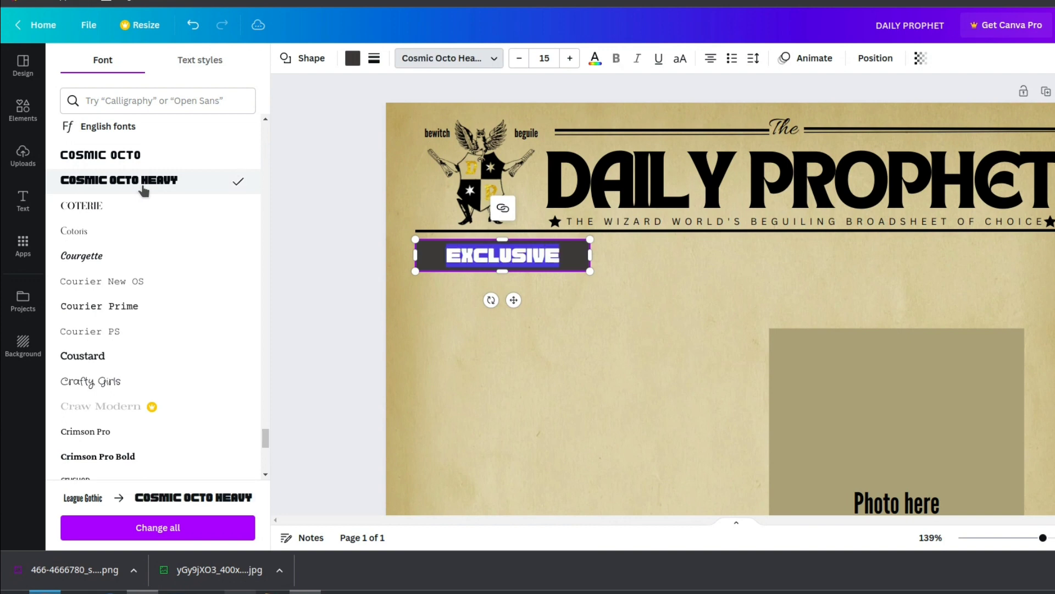
- Set the EXCLUSIVE text to the Diplomata SC font and widen the banner so the word fits on one line
scroll(155, 259, "down", 15)
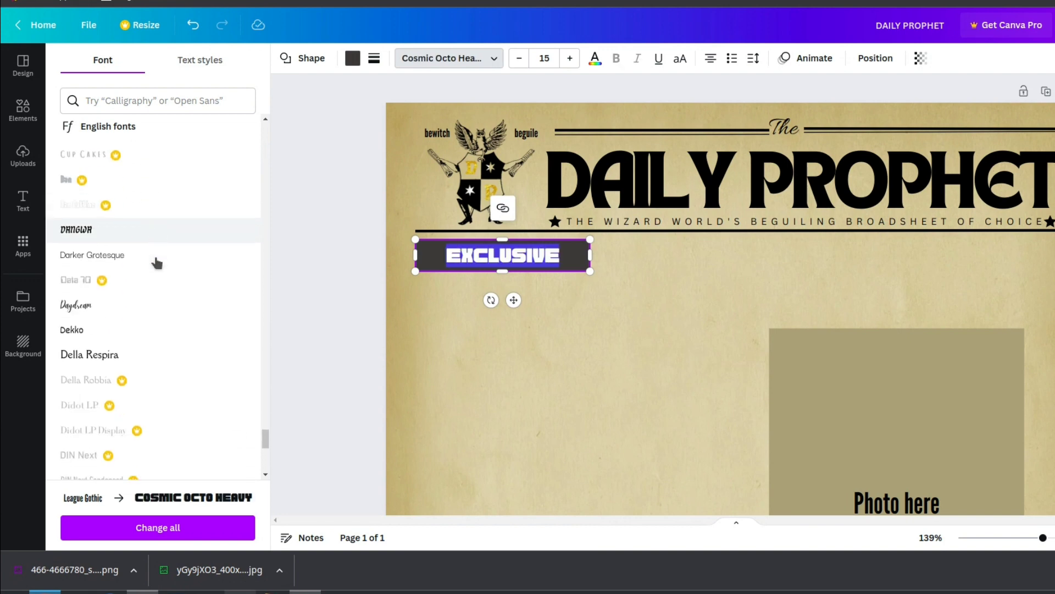
scroll(157, 261, "down", 1)
left_click(177, 211)
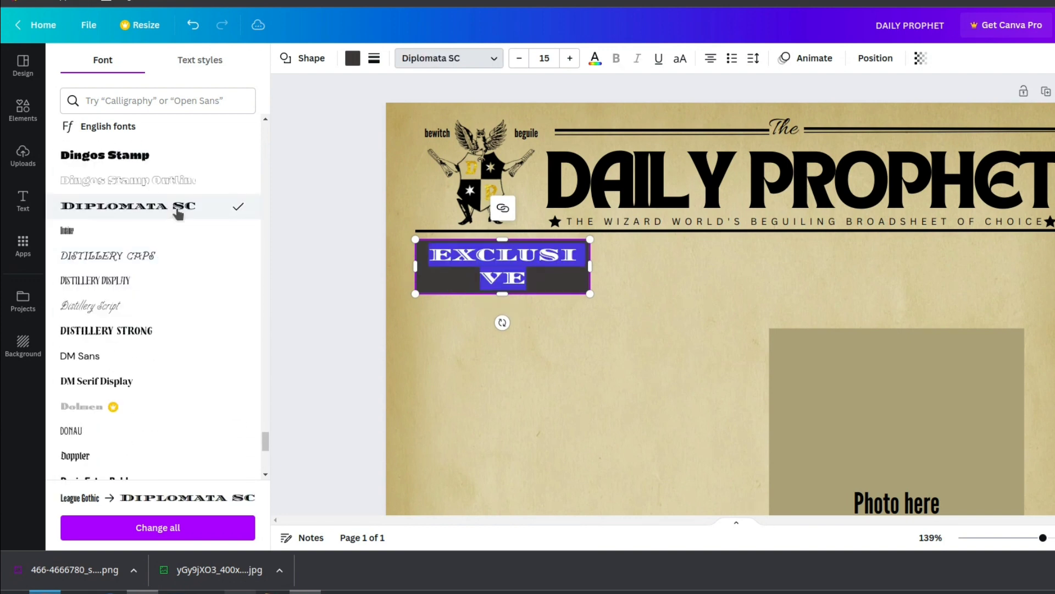
left_click_drag(590, 266, 623, 265)
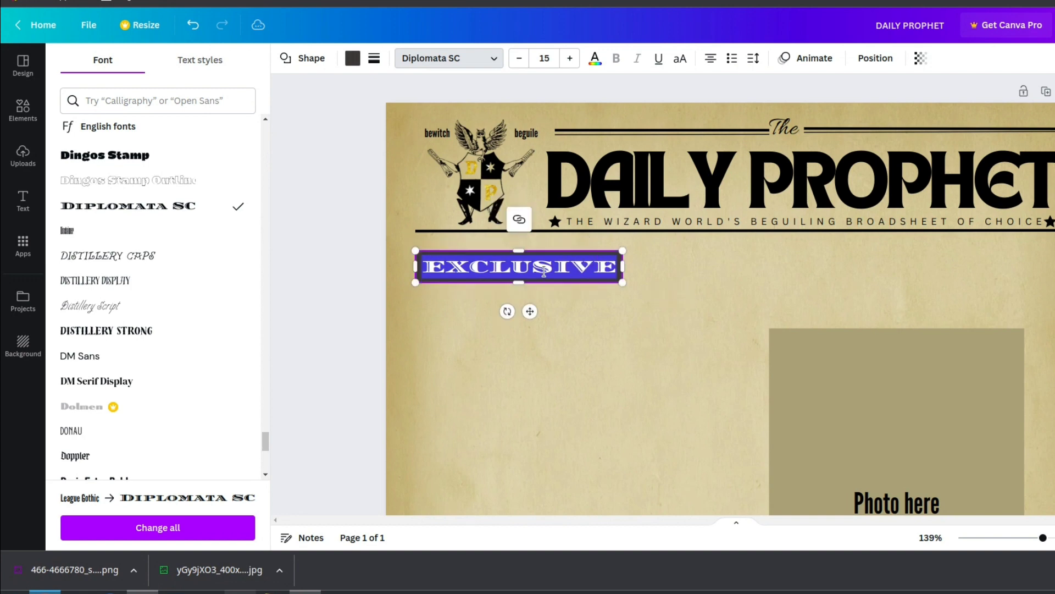
- Widen the EXCLUSIVE banner, place it just under the divider line with its left ends aligned, and right-align its text
left_click_drag(413, 267, 367, 267)
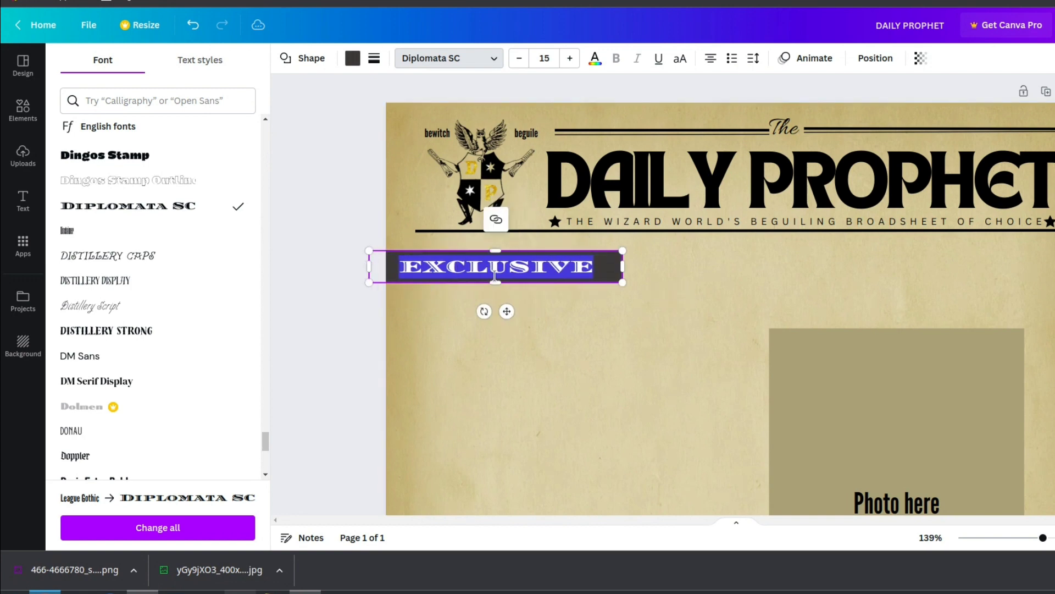
left_click_drag(506, 309, 552, 300)
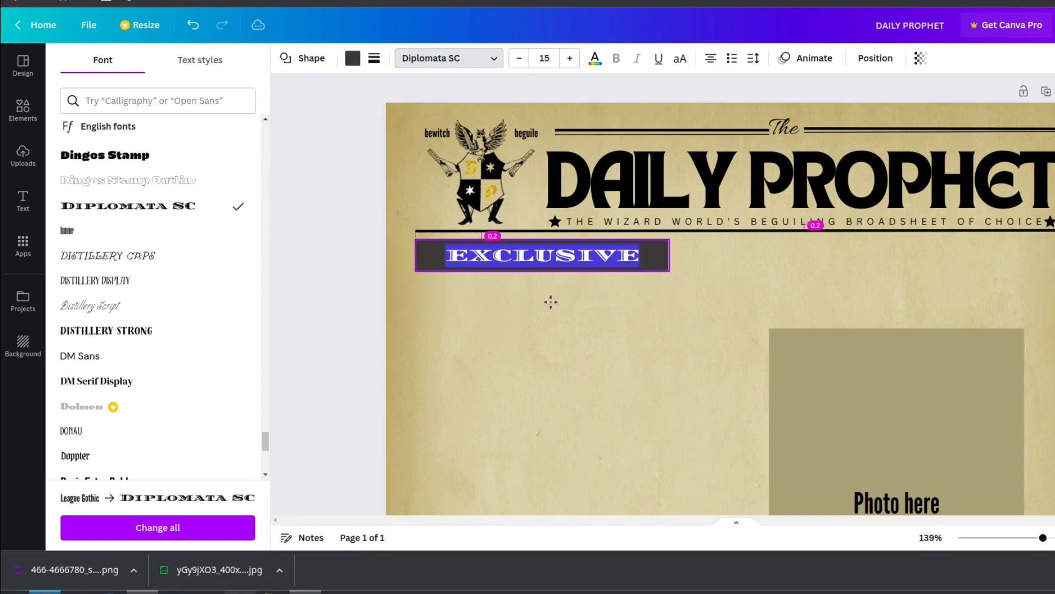
left_click(713, 58)
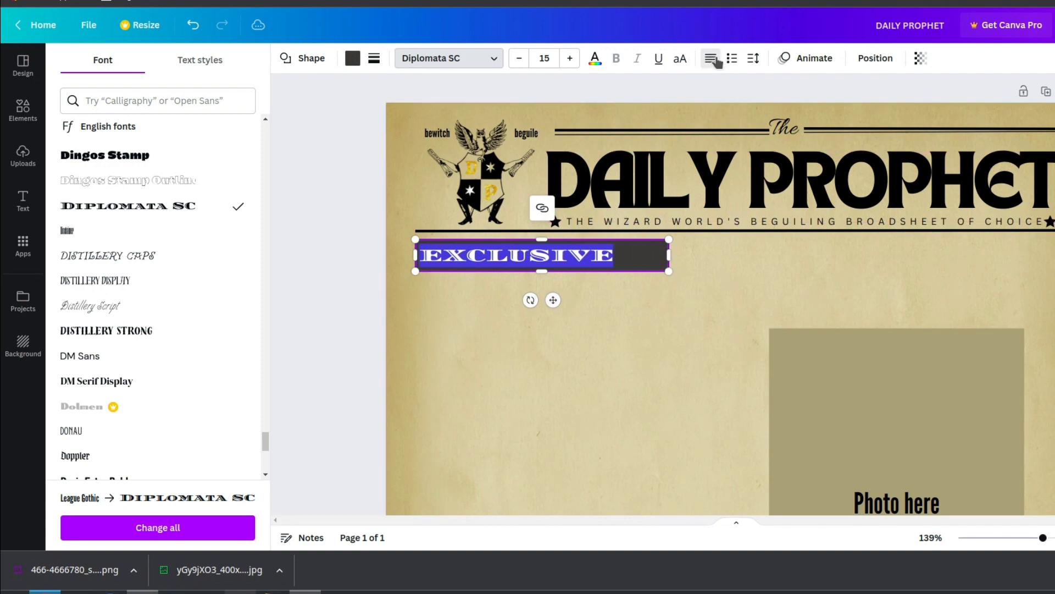
left_click(712, 58)
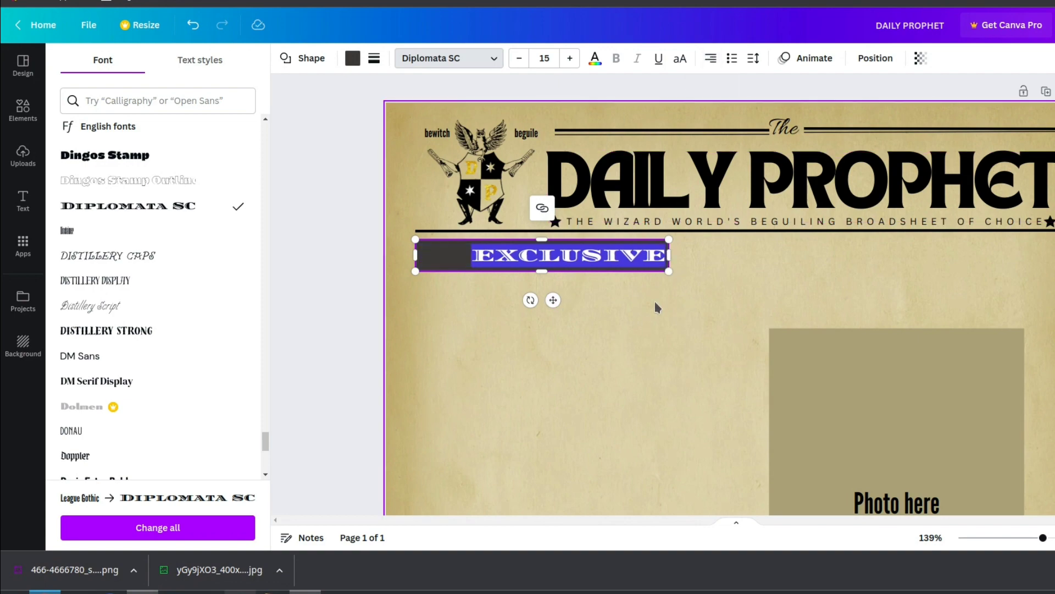
left_click(442, 342)
- Search the elements for "HAND" and look through all the graphics for a suitable pointing hand
left_click(111, 70)
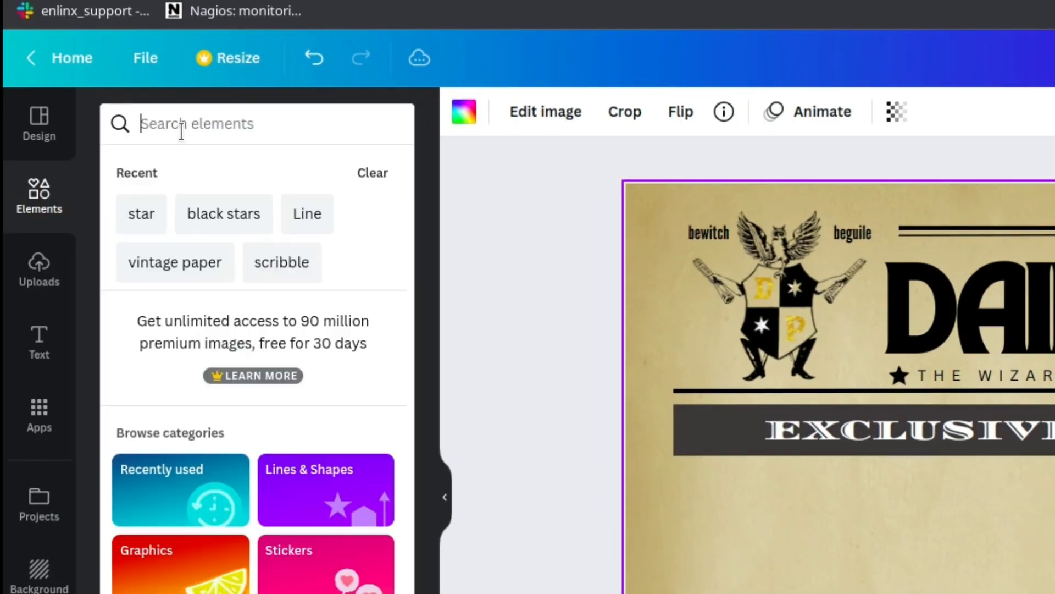
left_click(181, 129)
type("HAND")
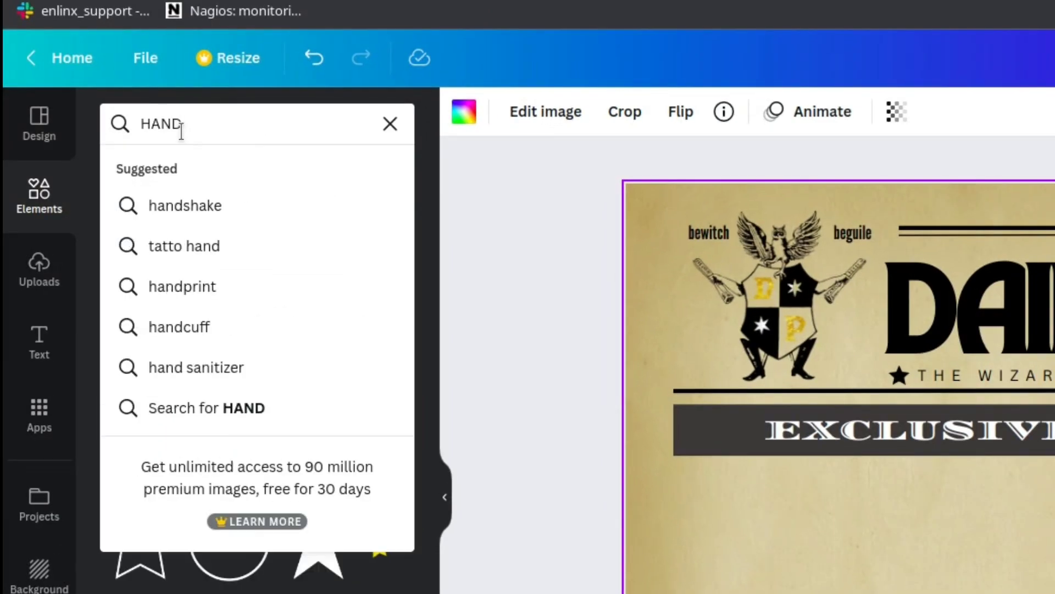
key("Return")
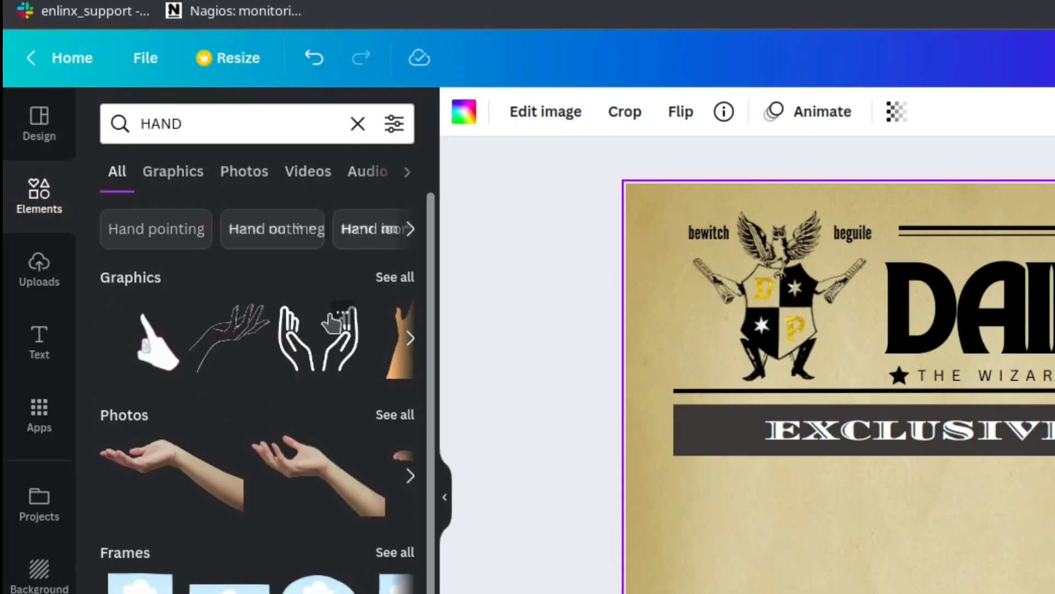
left_click(389, 277)
scroll(286, 495, "down", 5)
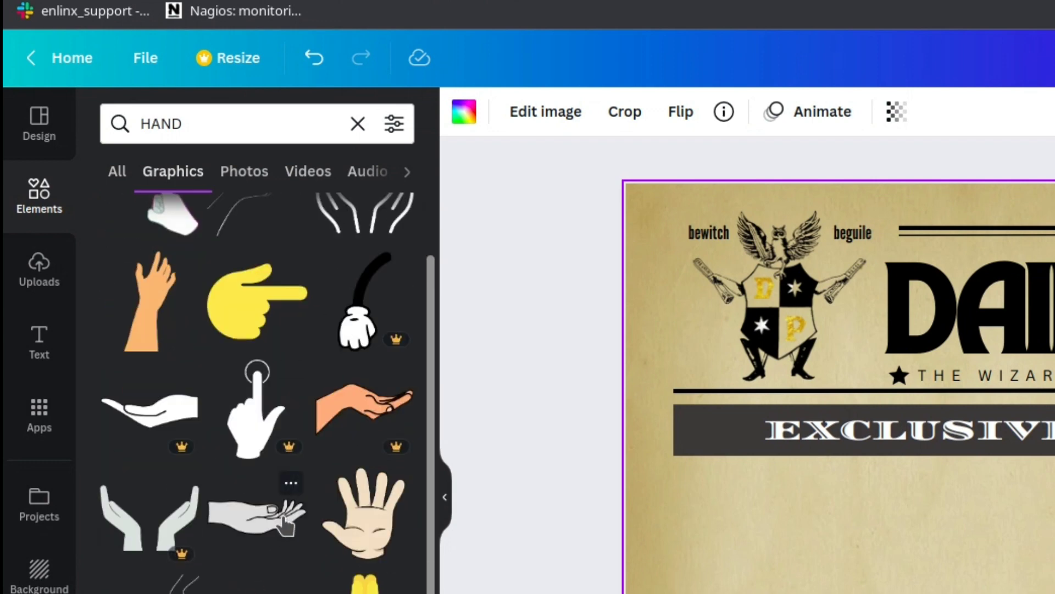
scroll(285, 527, "down", 10)
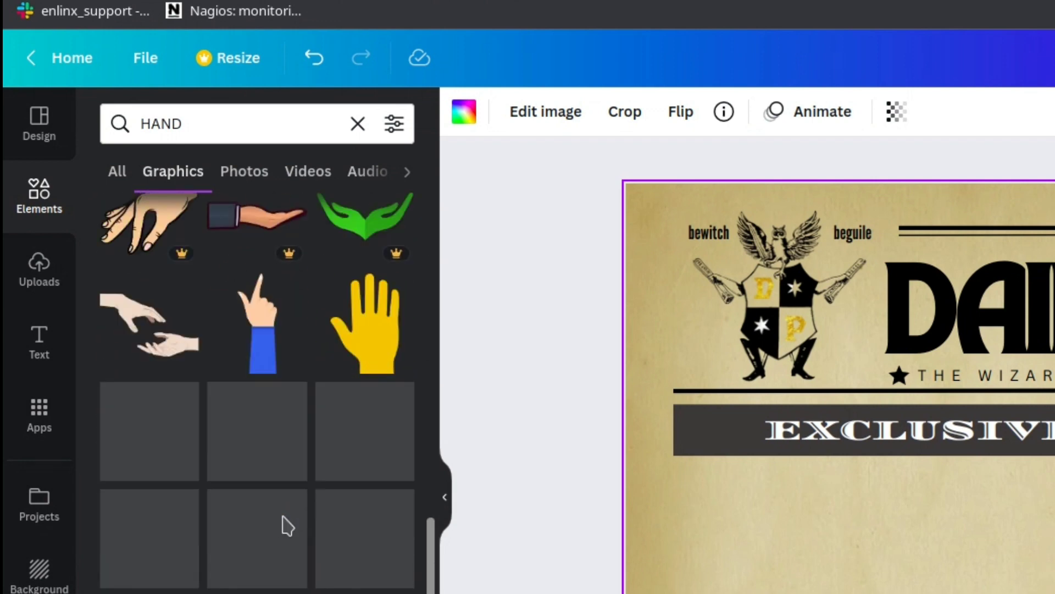
- Search the graphics for "FINGER POINTING HAND" and add the black-and-white hand with the raised index finger to the page
left_click(139, 123)
left_click(145, 124)
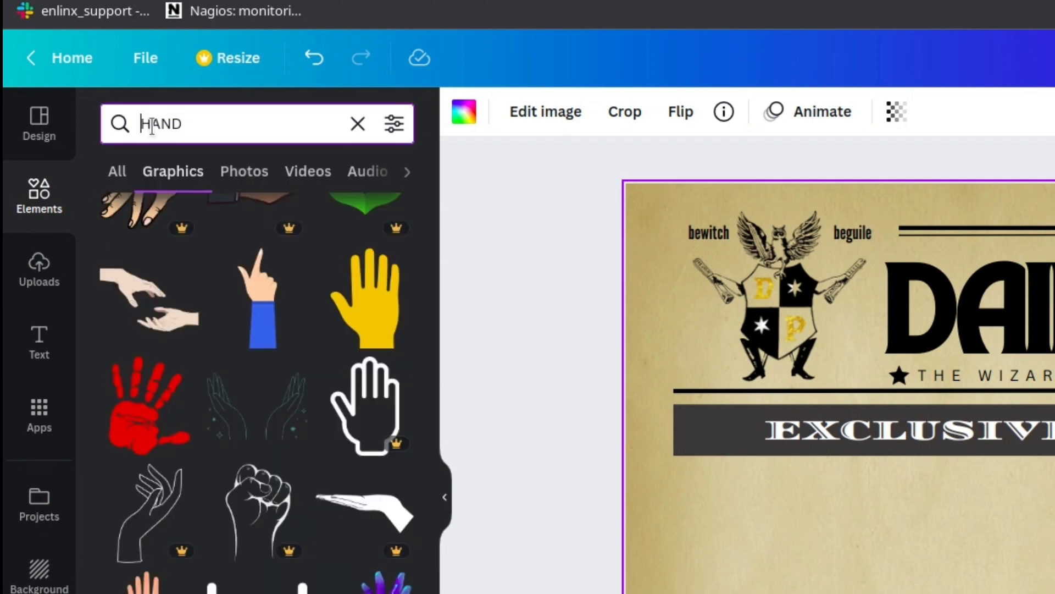
type("FIB=N")
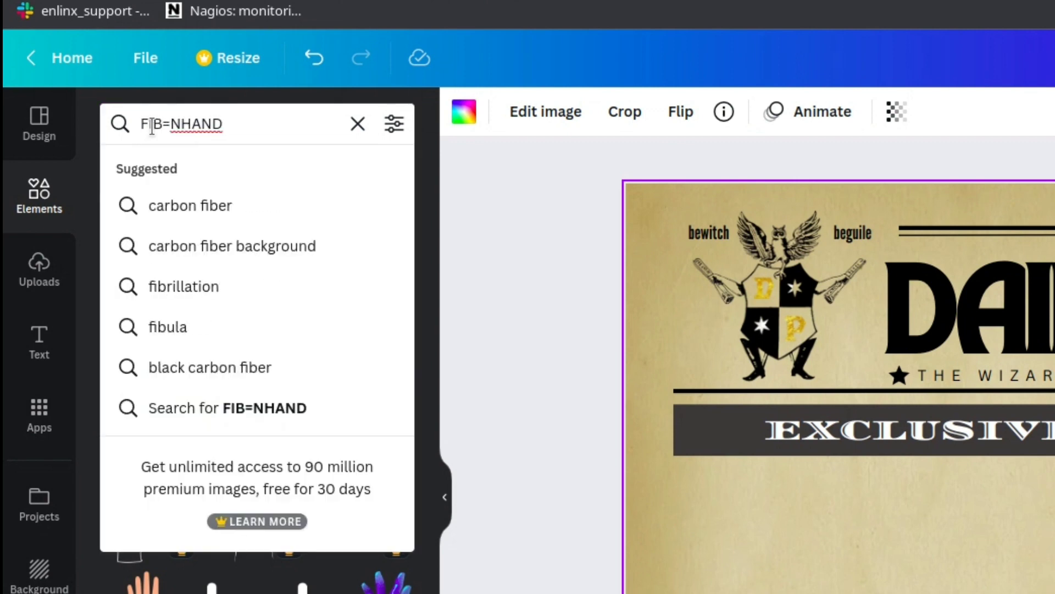
key("BackSpace")
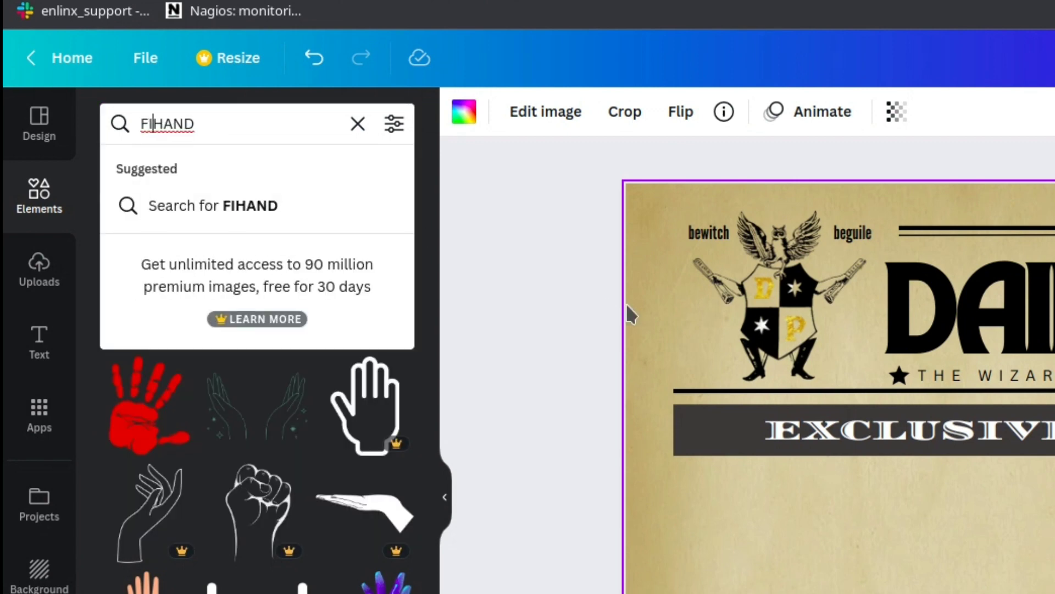
type("R POINTING")
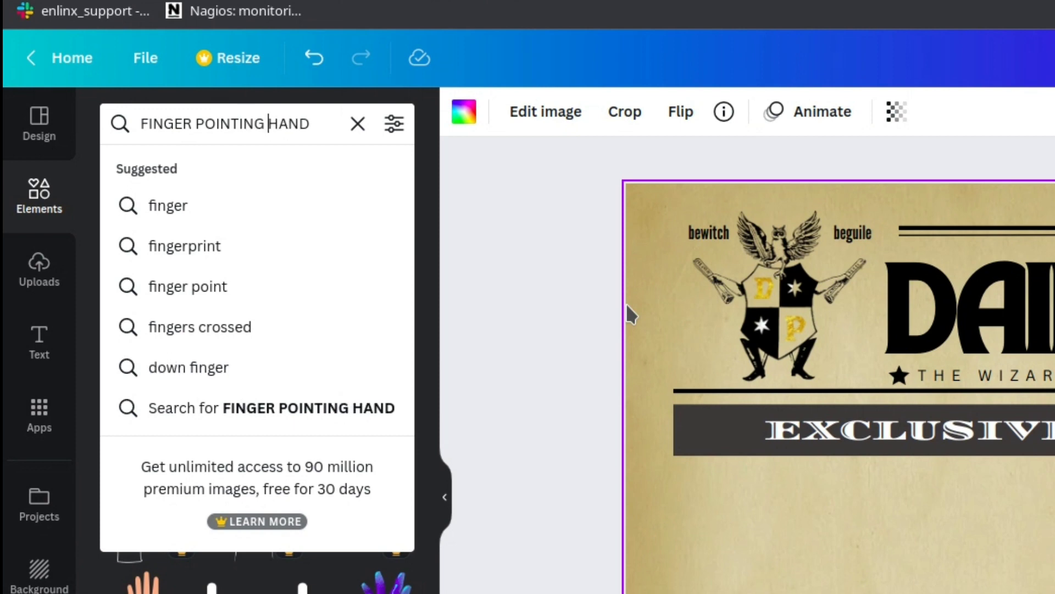
key("Return")
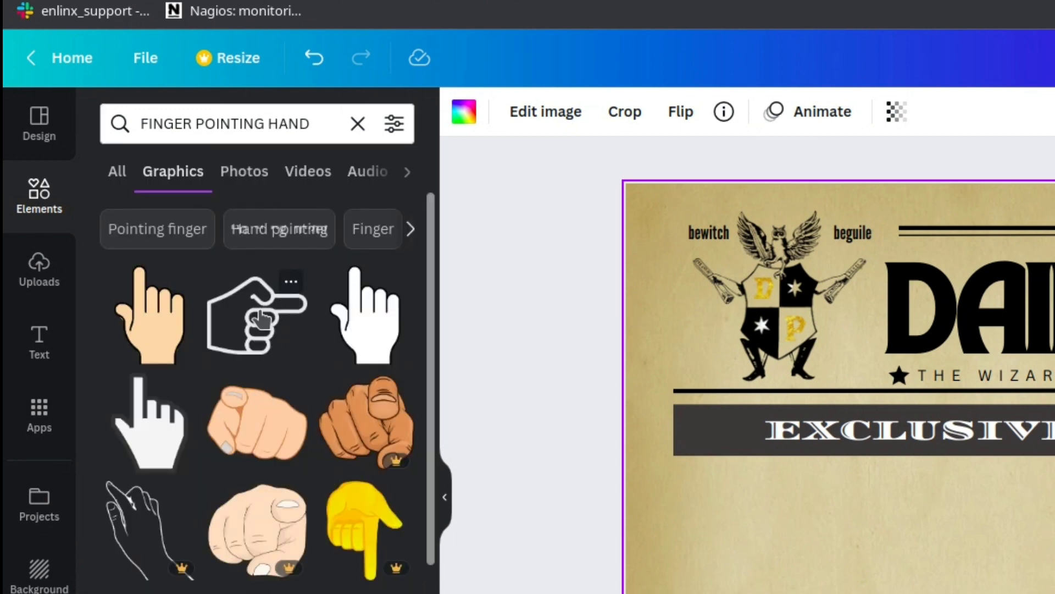
scroll(279, 488, "down", 10)
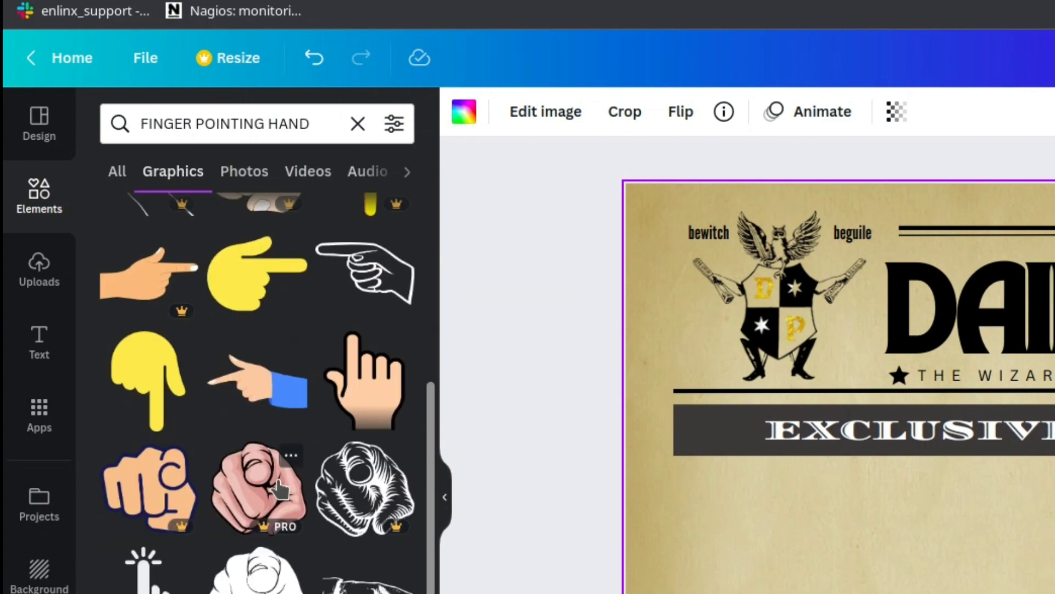
scroll(321, 564, "down", 3)
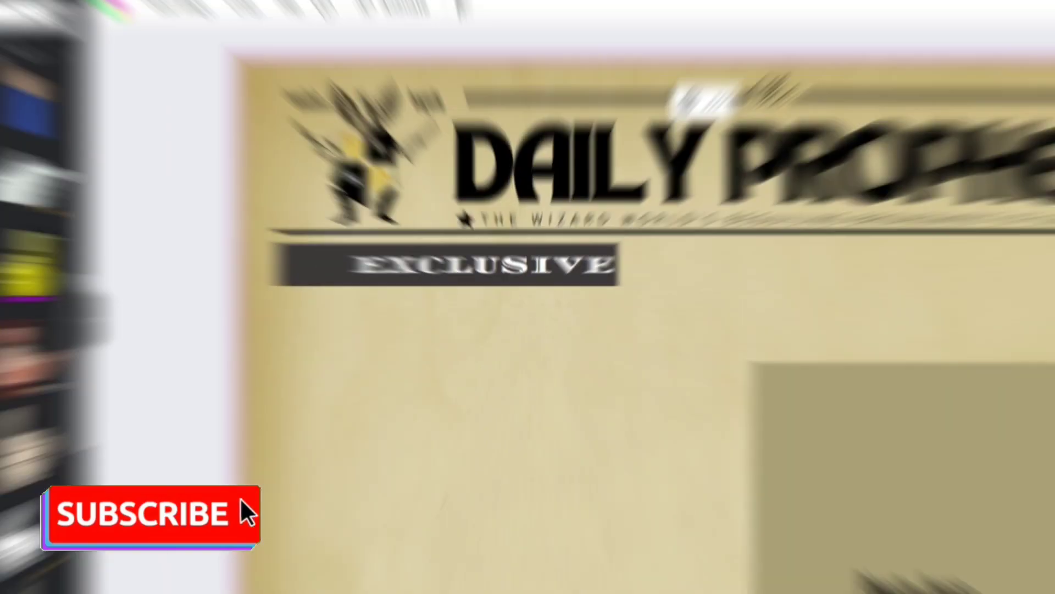
left_click(12, 342)
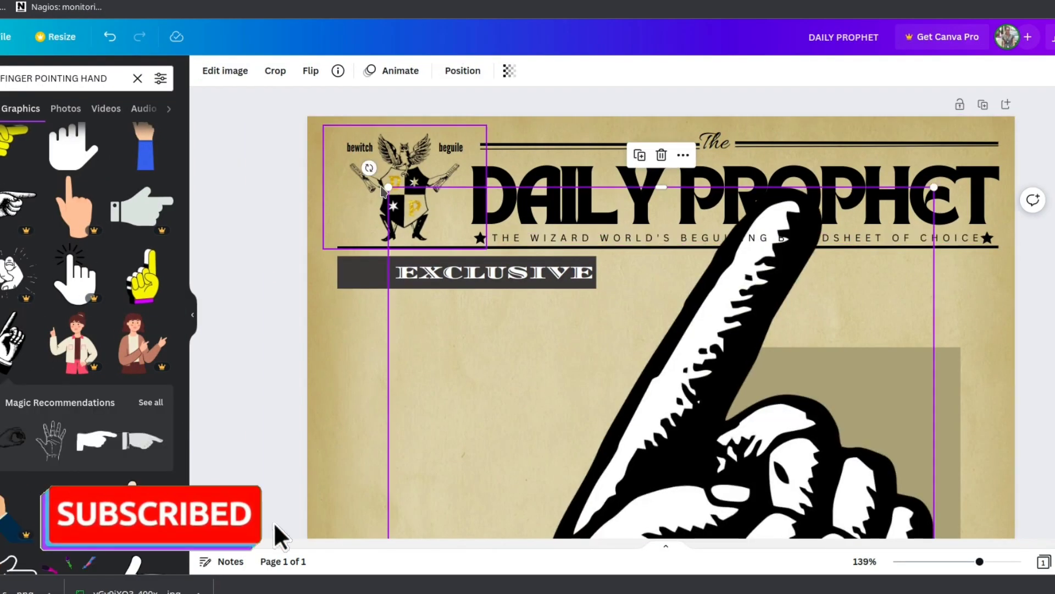
- Shrink the pointing hand, rotate it to point at the word EXCLUSIVE, and place it in the banner's empty left end
left_click_drag(388, 187, 725, 488)
scroll(684, 391, "down", 3)
left_click_drag(608, 359, 269, 5)
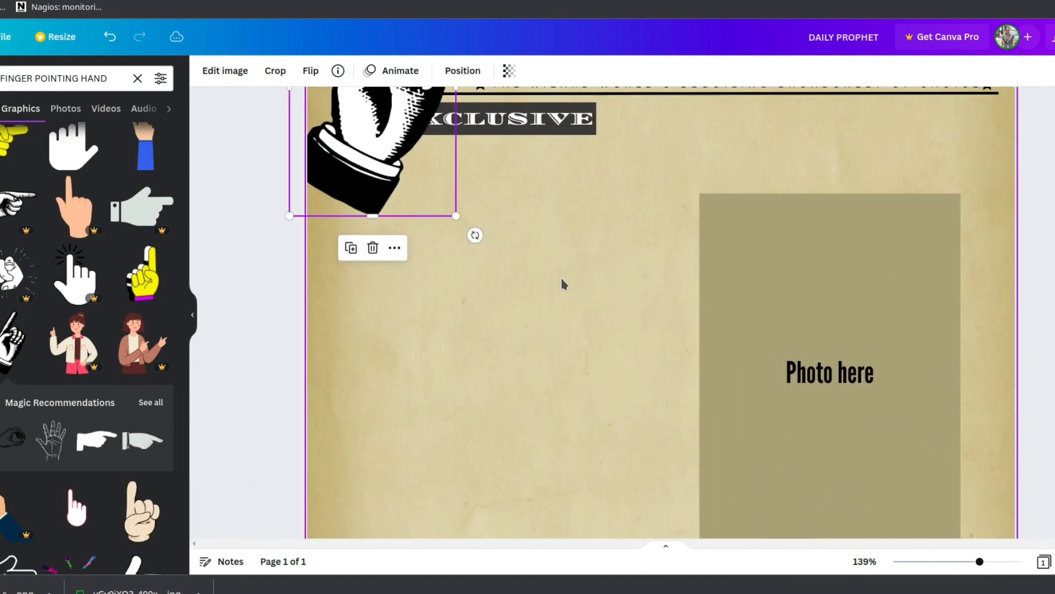
scroll(564, 291, "up", 3)
left_click_drag(287, 113, 455, 302)
left_click_drag(426, 407, 367, 279)
left_click(474, 384)
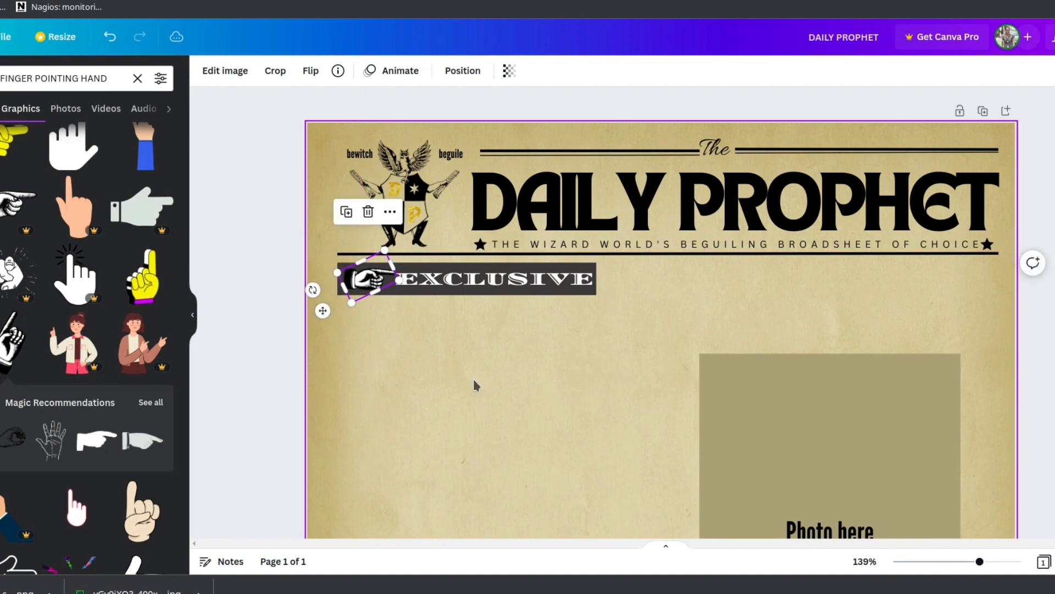
left_click(498, 285)
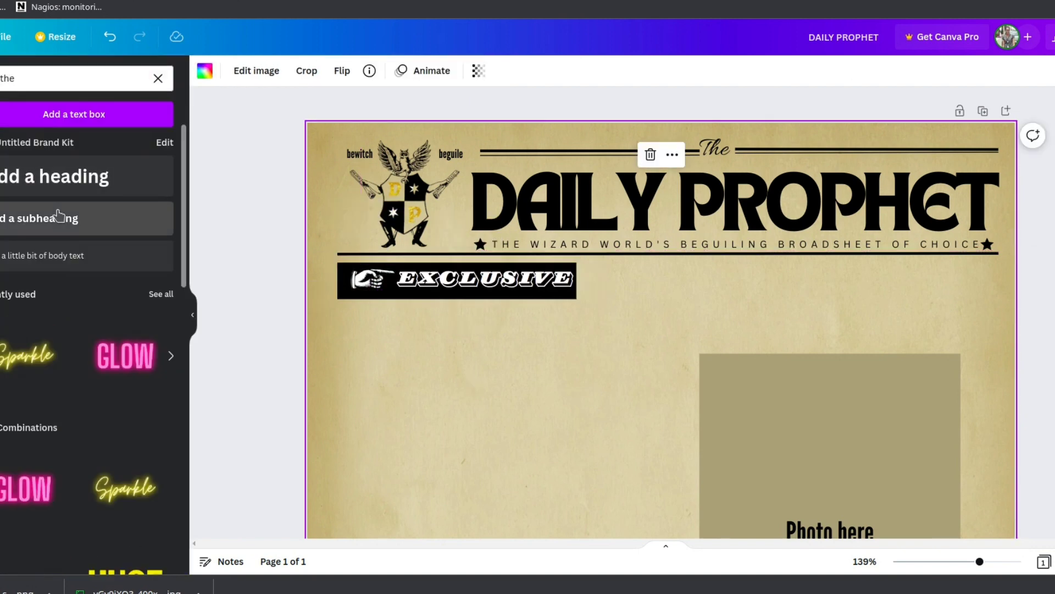
- Add a subheading reading "Magical Memories Creation" below the banner and turn it into all capitals
left_click(59, 216)
key("BackSpace")
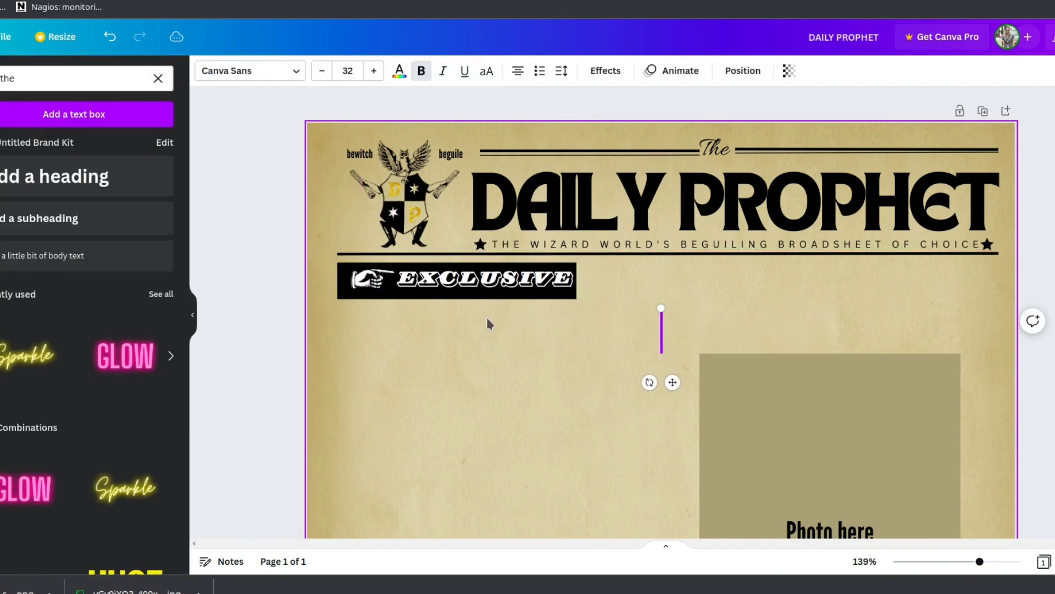
type("Magical Memories Creation")
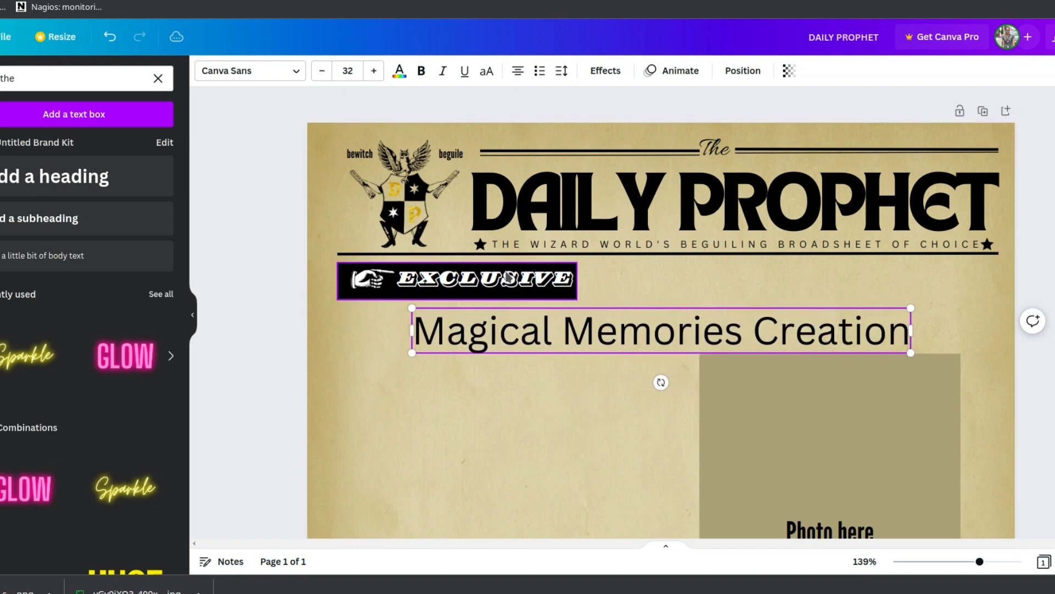
key("ctrl+a")
left_click(485, 73)
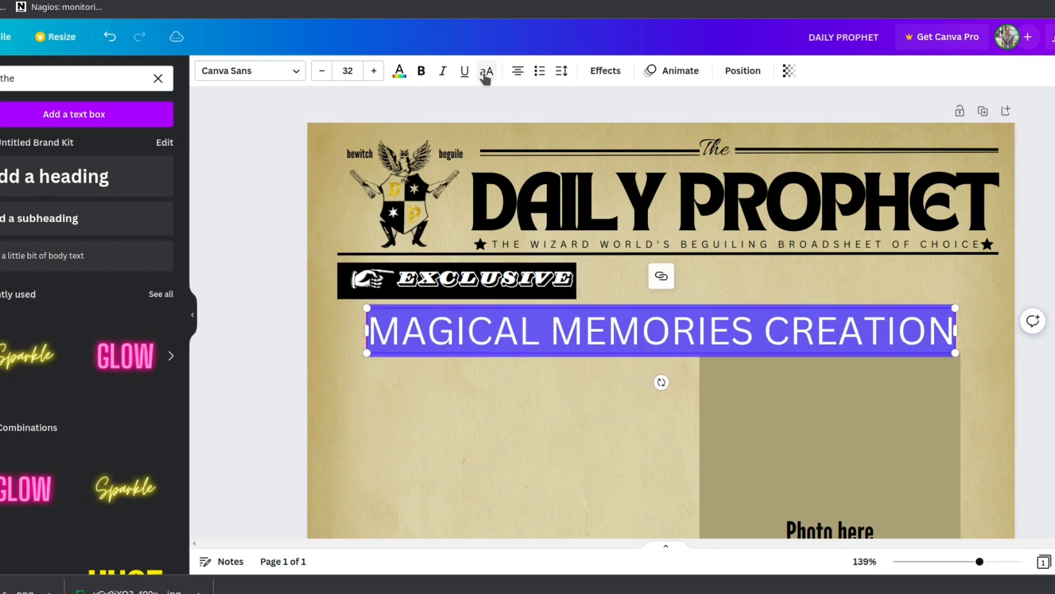
- Try the MAGICAL MEMORIES CREATION headline in ITC Franklin Gothic LT with letter spacing 56
left_click(250, 70)
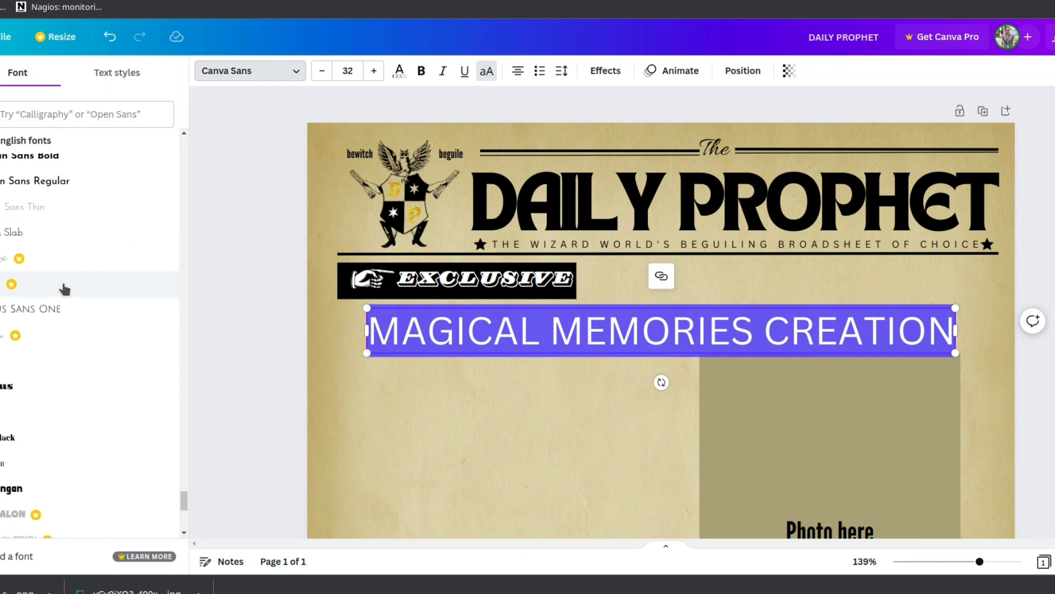
scroll(43, 297, "up", 5)
left_click(20, 332)
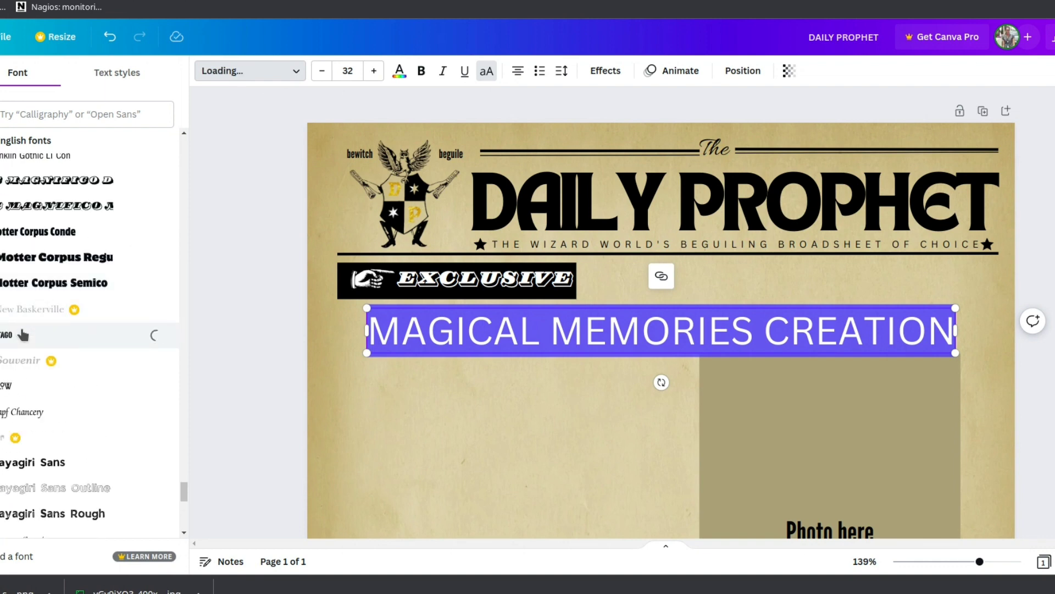
scroll(88, 412, "up", 4)
left_click(70, 360)
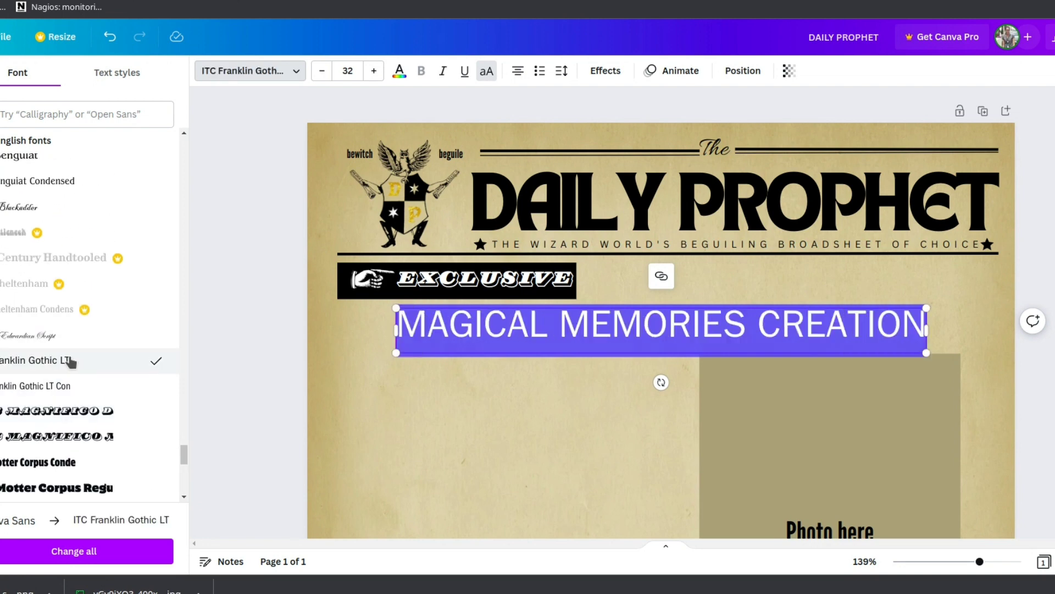
left_click(562, 71)
left_click_drag(602, 126, 610, 127)
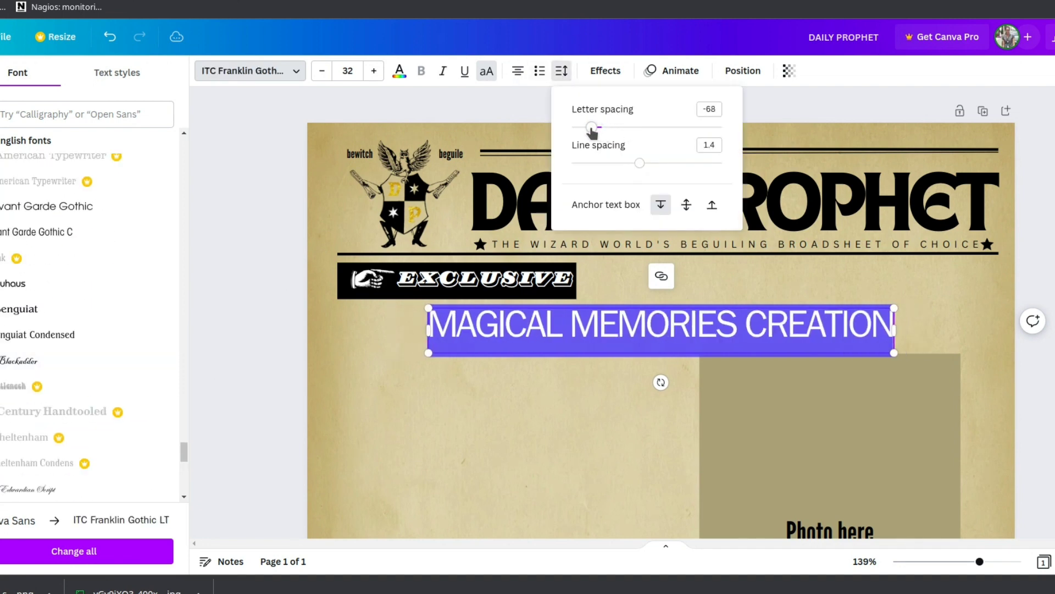
- Set the MAGICAL MEMORIES CREATION headline to the Hertical Serif Texture font
scroll(119, 308, "up", 10)
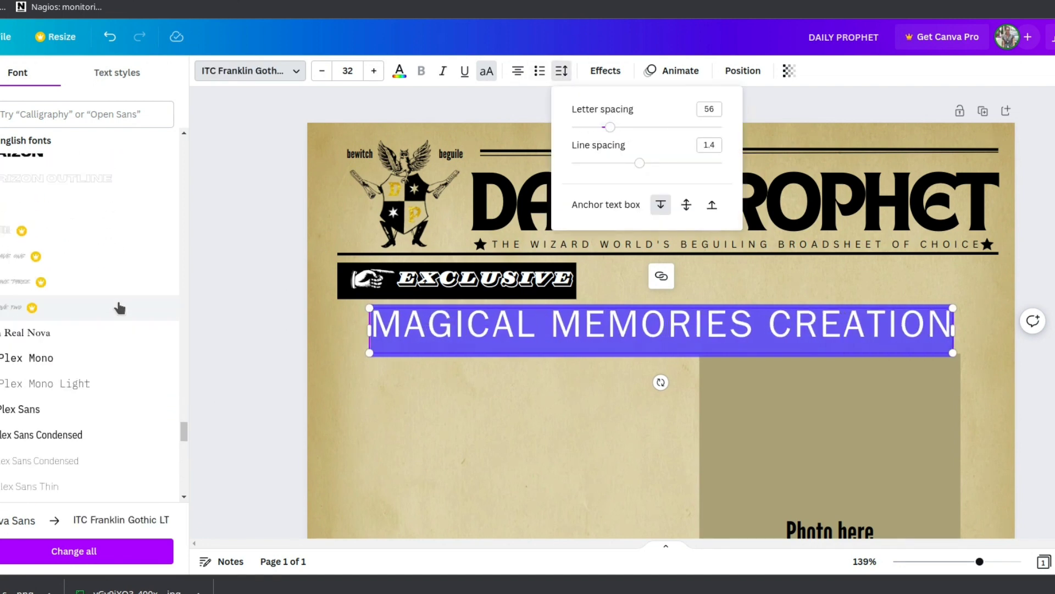
left_click(134, 359)
scroll(52, 322, "up", 3)
left_click(50, 283)
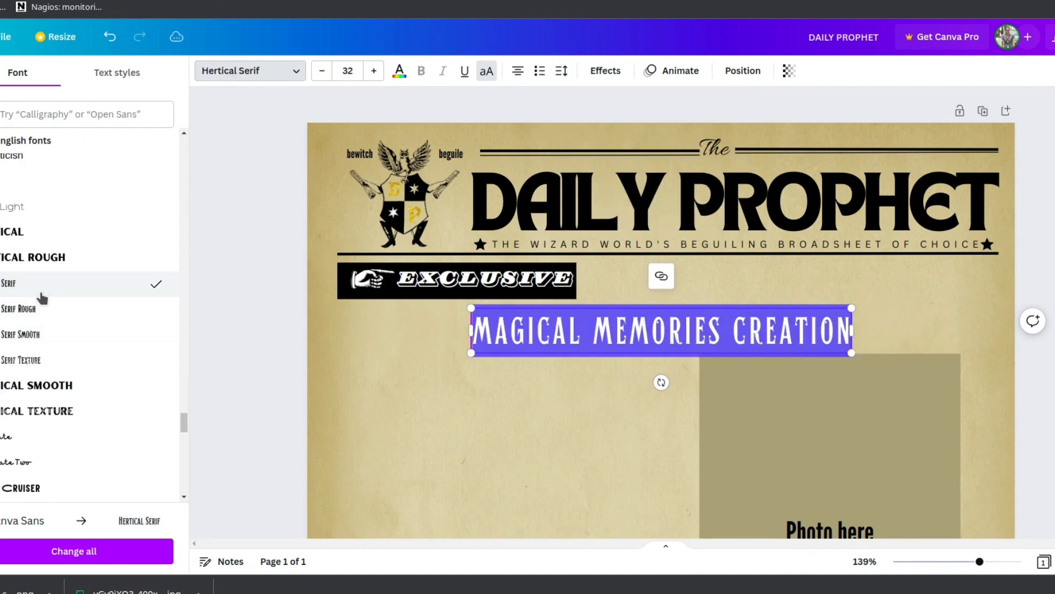
left_click(30, 360)
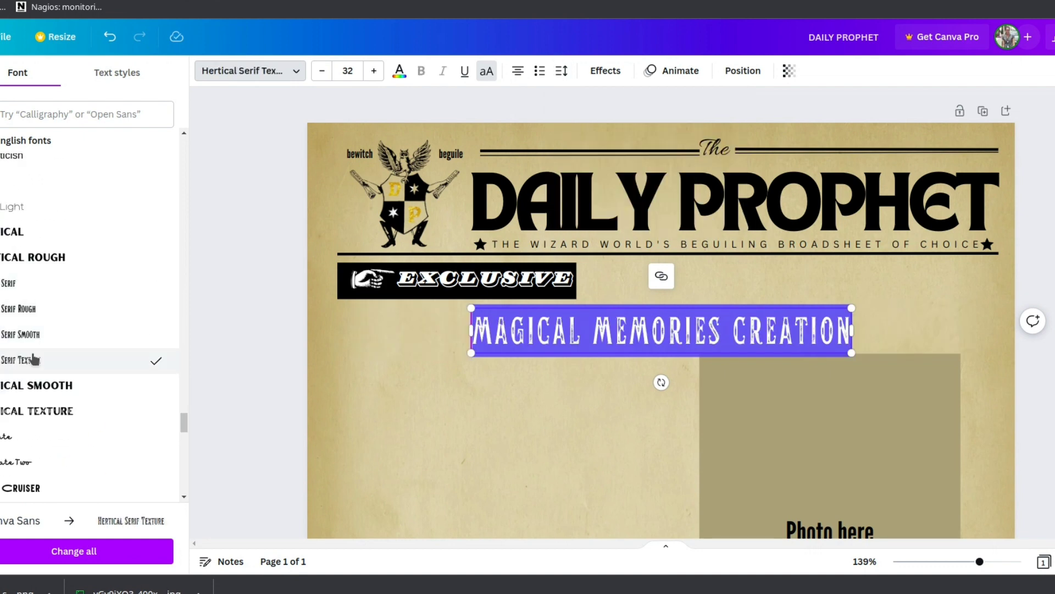
- Move the headline beside the EXCLUSIVE banner and increase its letter spacing so it reaches the right end of the divider line
left_click_drag(621, 327, 740, 280)
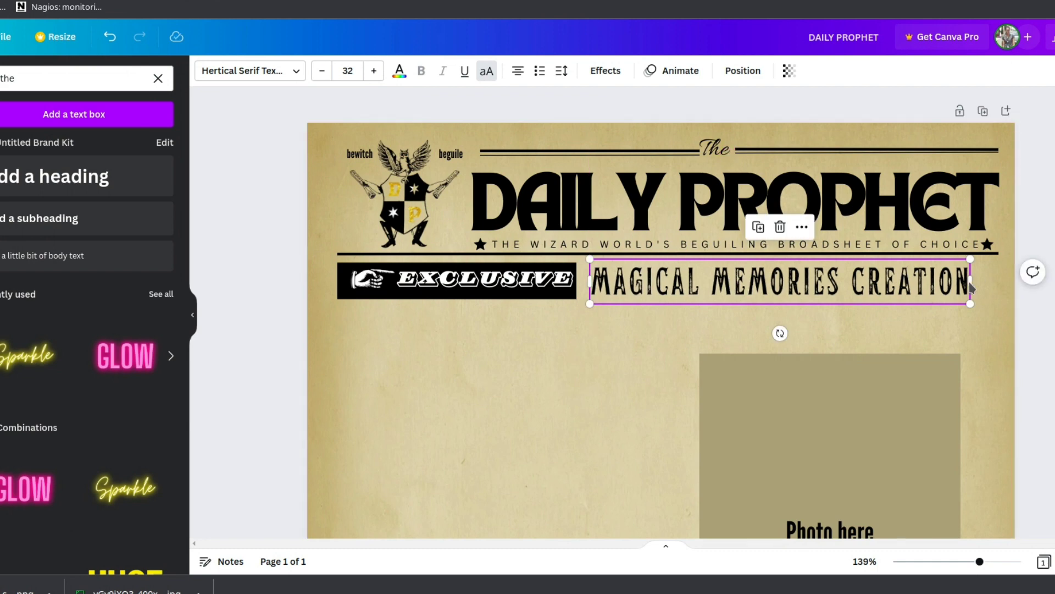
left_click(561, 72)
left_click_drag(604, 127, 613, 127)
left_click(693, 324)
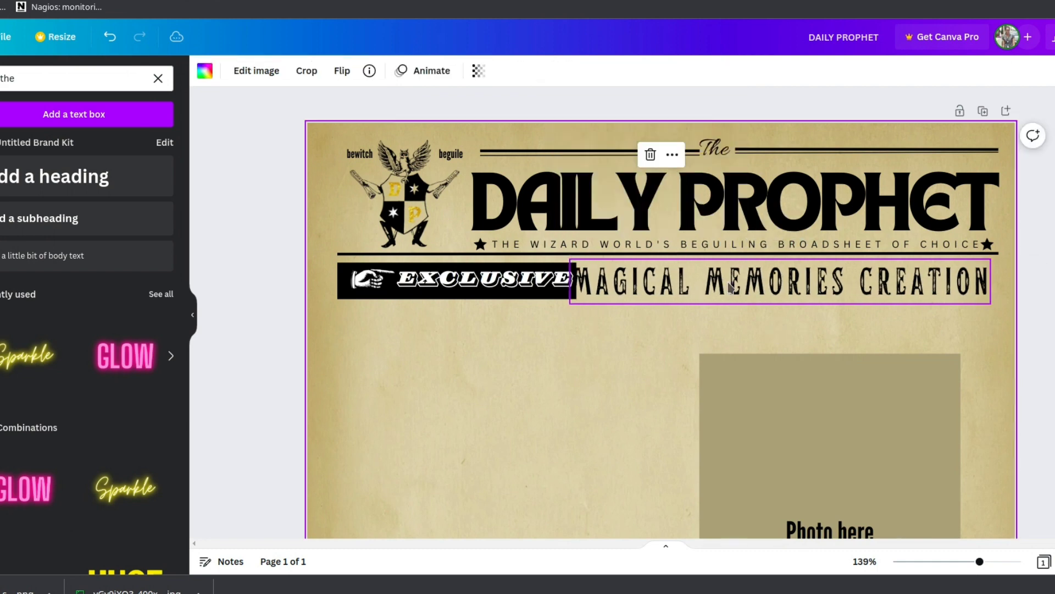
left_click_drag(731, 282, 742, 286)
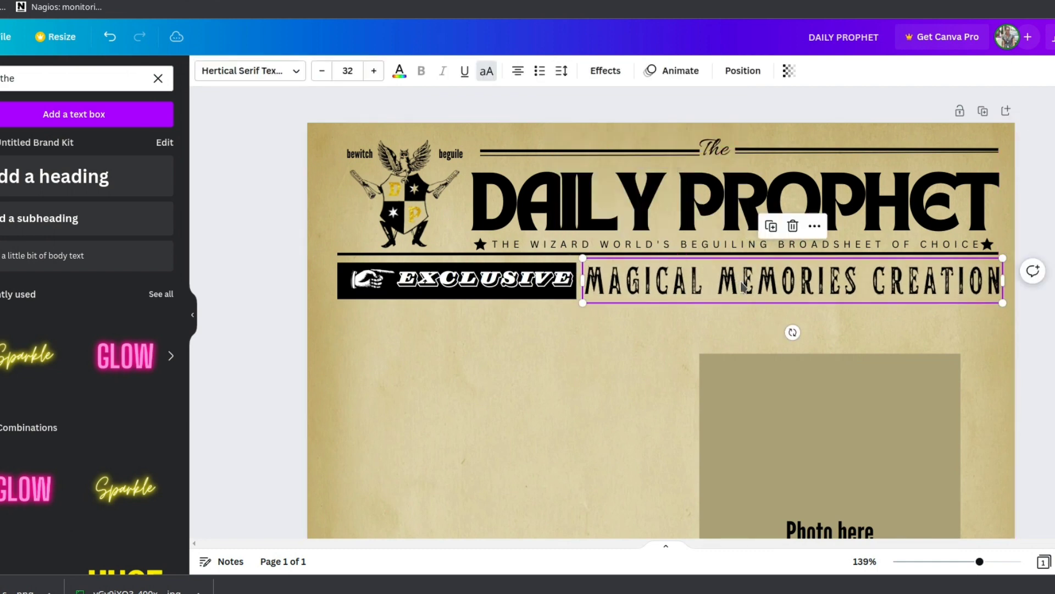
left_click(563, 75)
left_click(729, 126)
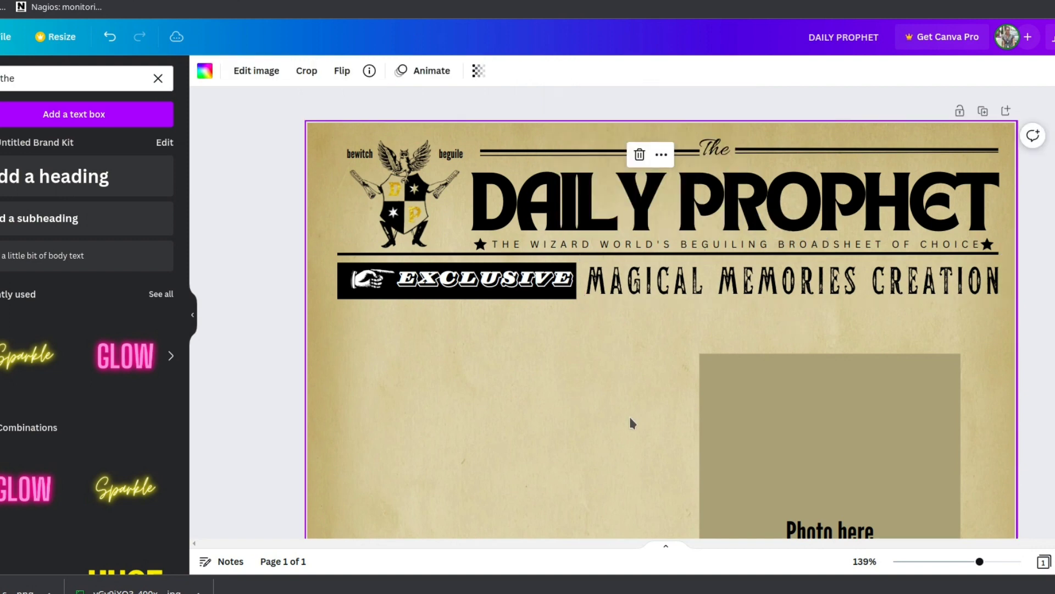
- Place a copy of the thin masthead line under the MAGICAL MEMORIES CREATION headline, stretch it to the headline's width and set its weight to 4
left_click(572, 150)
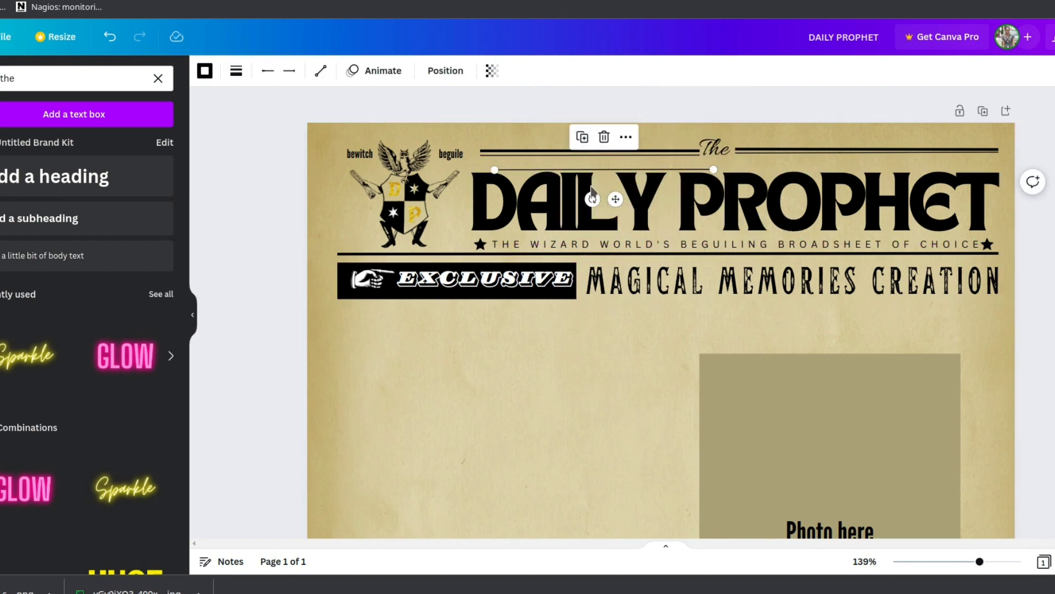
left_click_drag(573, 148, 677, 292)
left_click_drag(803, 299, 996, 297)
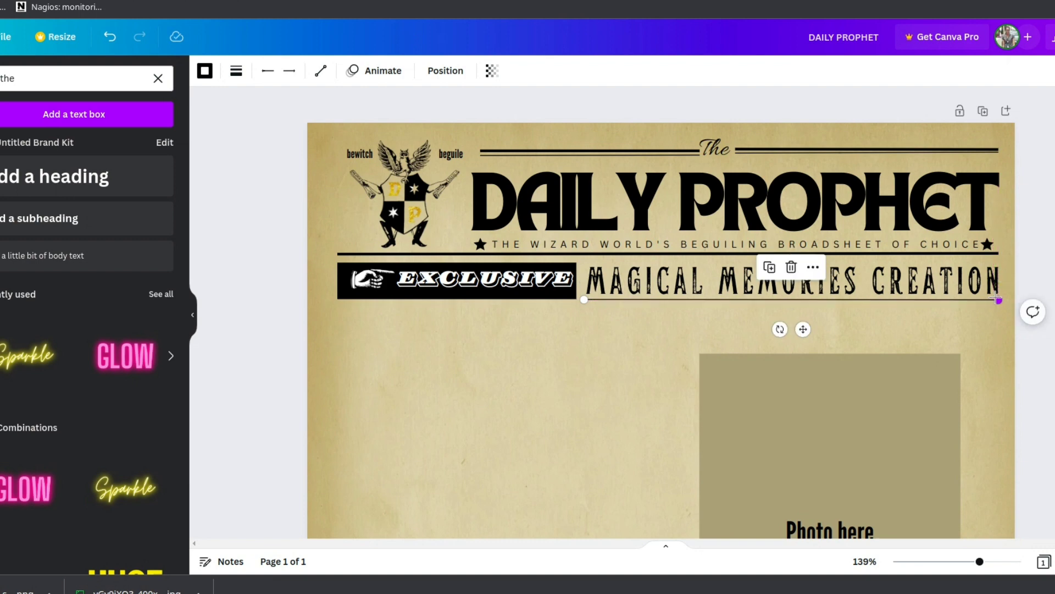
left_click(236, 71)
left_click_drag(259, 184, 242, 185)
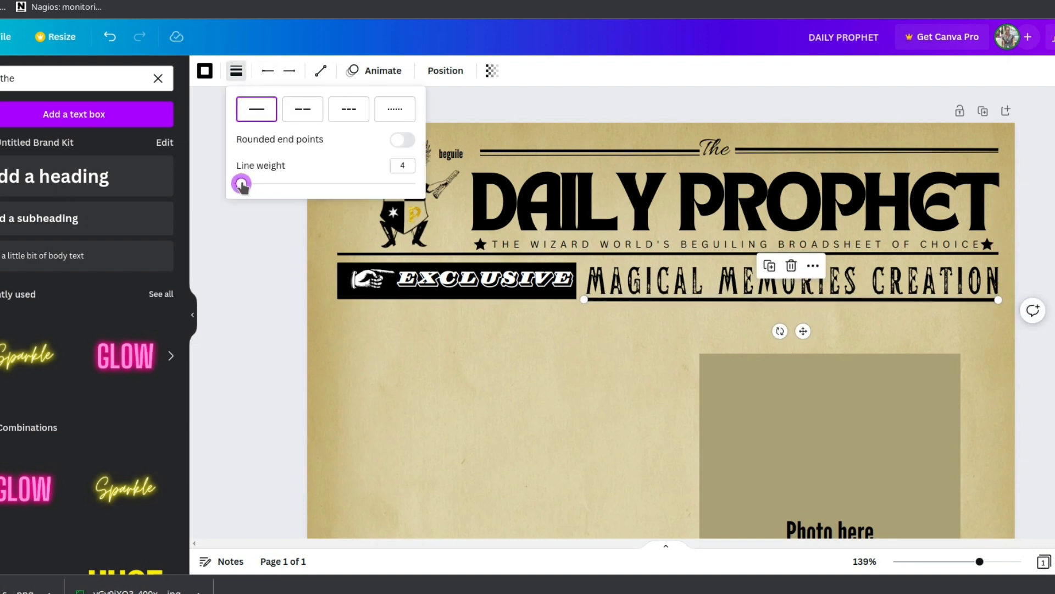
left_click(496, 389)
- Move the EXCLUSIVE banner, its pointing hand, the headline and its underline slightly down, away from the divider line
left_click_drag(486, 293, 486, 313)
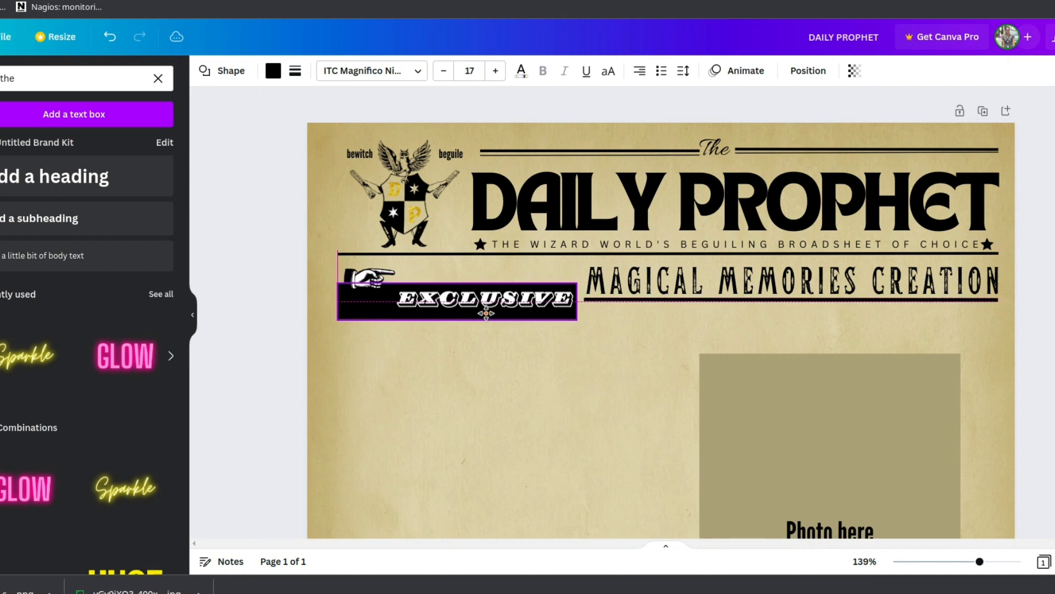
left_click_drag(372, 276, 373, 296)
left_click_drag(768, 300, 766, 319)
left_click_drag(729, 272, 729, 285)
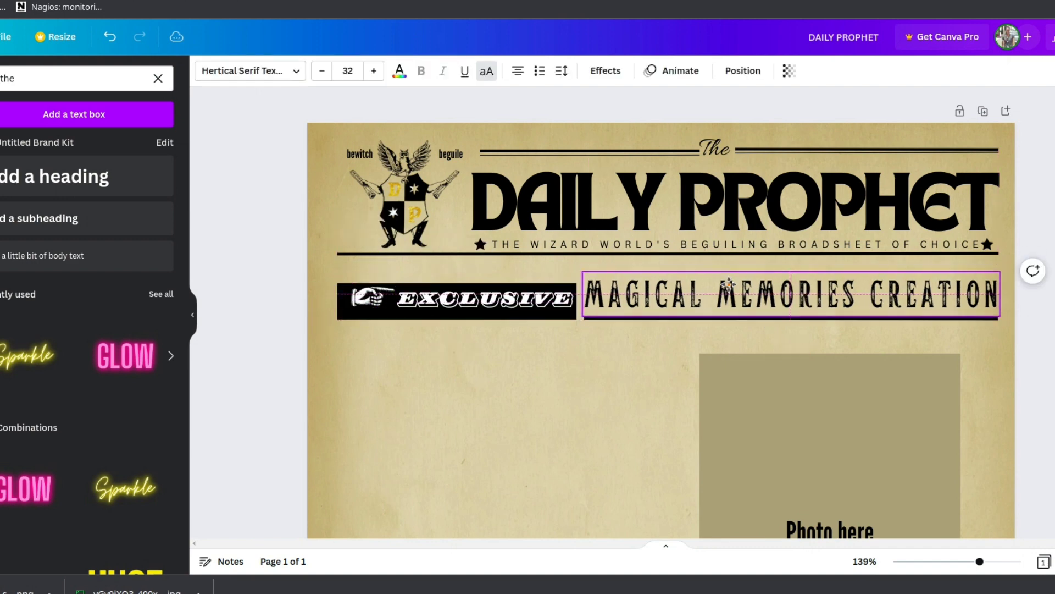
- Narrow the headline, its underline and the EXCLUSIVE banner so they sit inward from the ends of the divider line
left_click_drag(999, 294, 945, 319)
left_click(977, 319)
left_click_drag(339, 294, 383, 298)
left_click(455, 417)
- Duplicate the divider line under the masthead and place the copy directly beneath the original
left_click(2, 126)
left_click(158, 79)
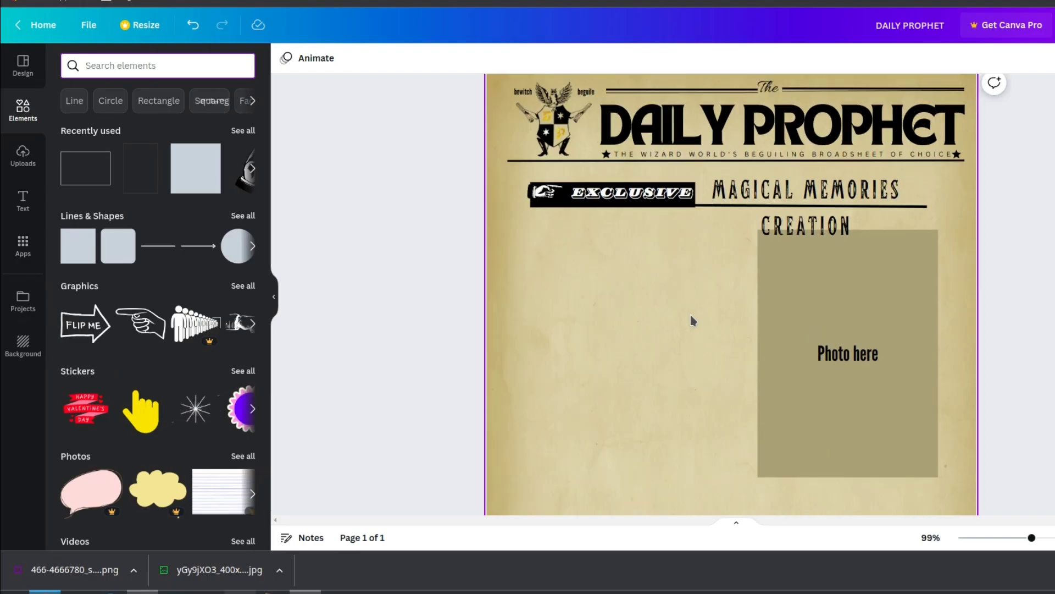
scroll(690, 315, "up", 2)
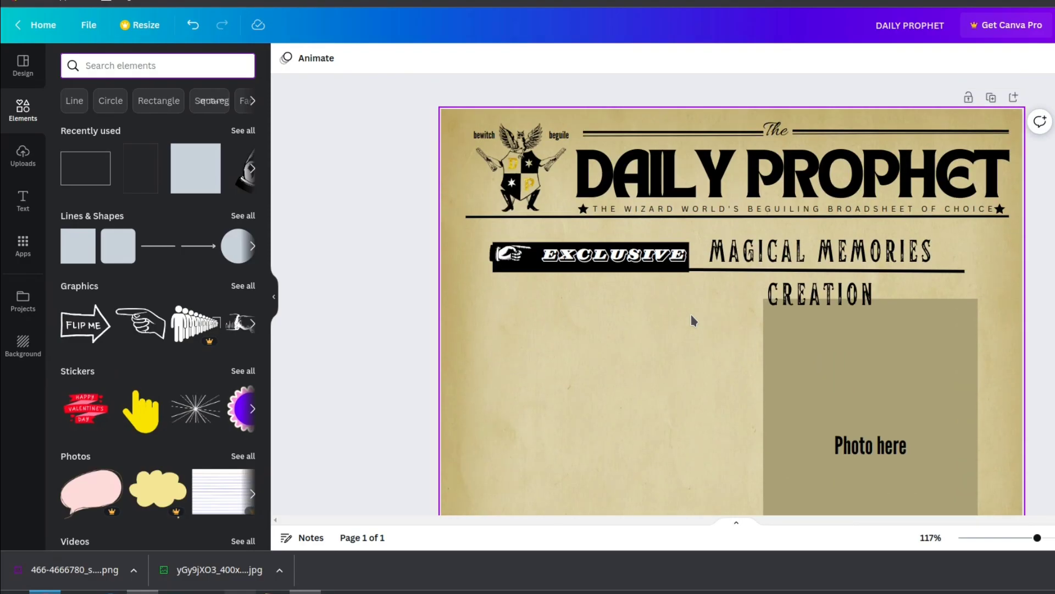
left_click(638, 216)
left_click(571, 218)
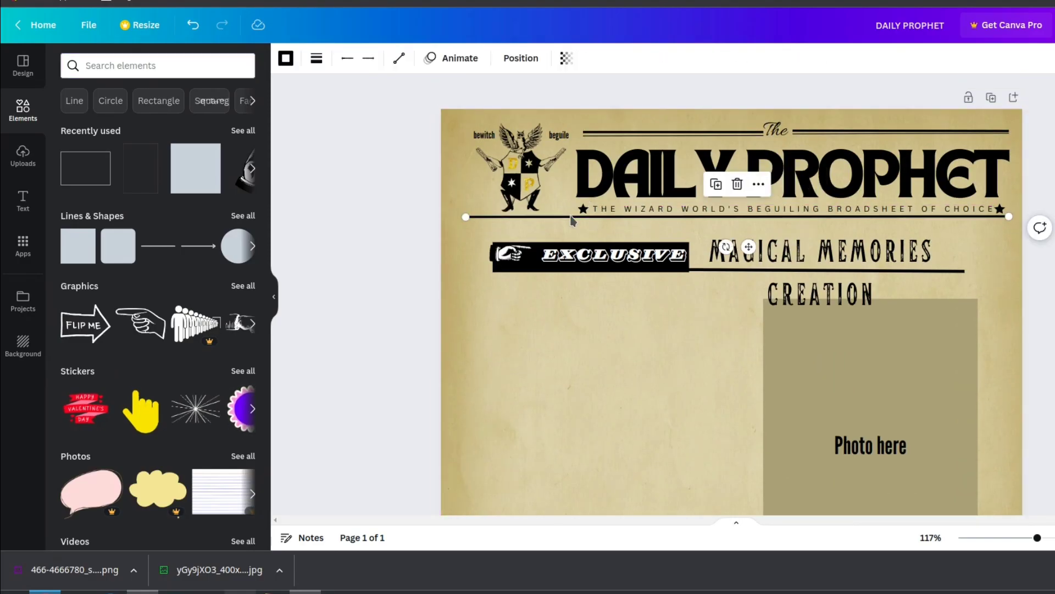
left_click(715, 185)
- Turn another copy of the divider line vertical as the left border, running from the double divider to just above the page's bottom edge
left_click_drag(672, 230, 717, 311)
left_click_drag(688, 343, 813, 323)
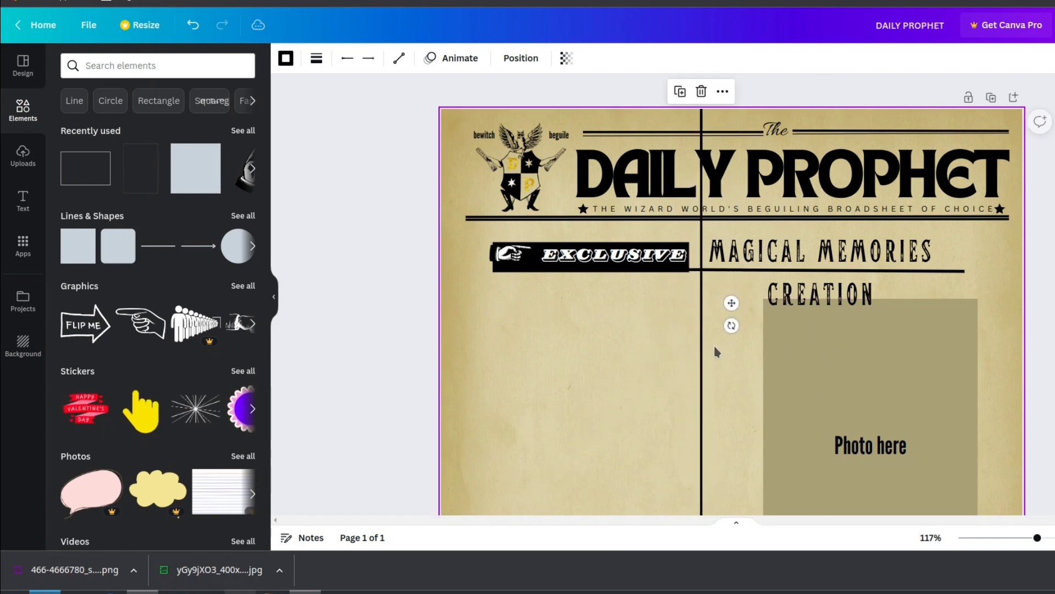
left_click_drag(680, 373, 469, 526)
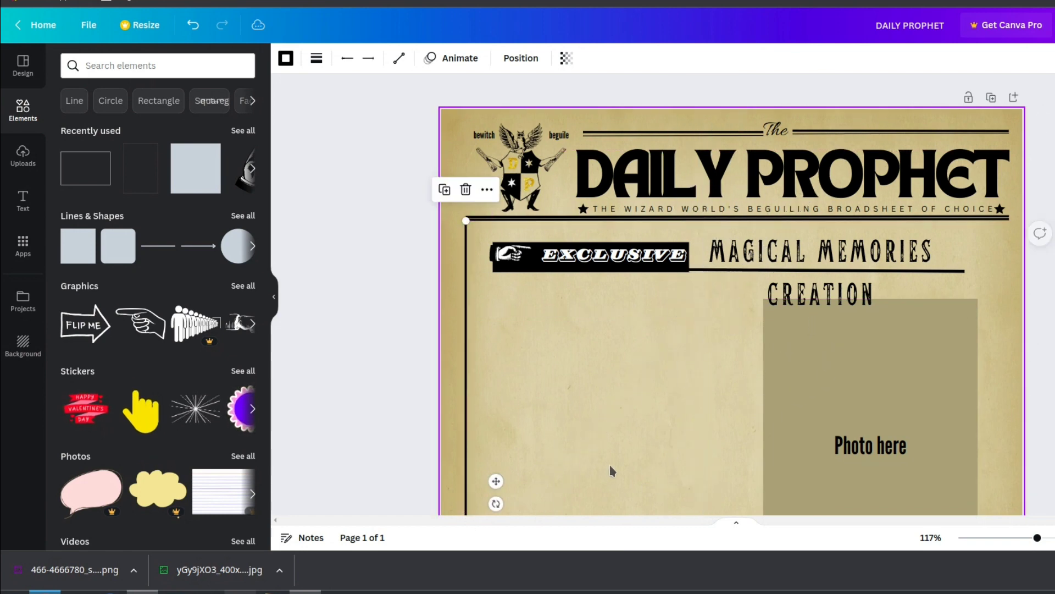
scroll(604, 462, "down", 8)
left_click_drag(467, 287, 464, 438)
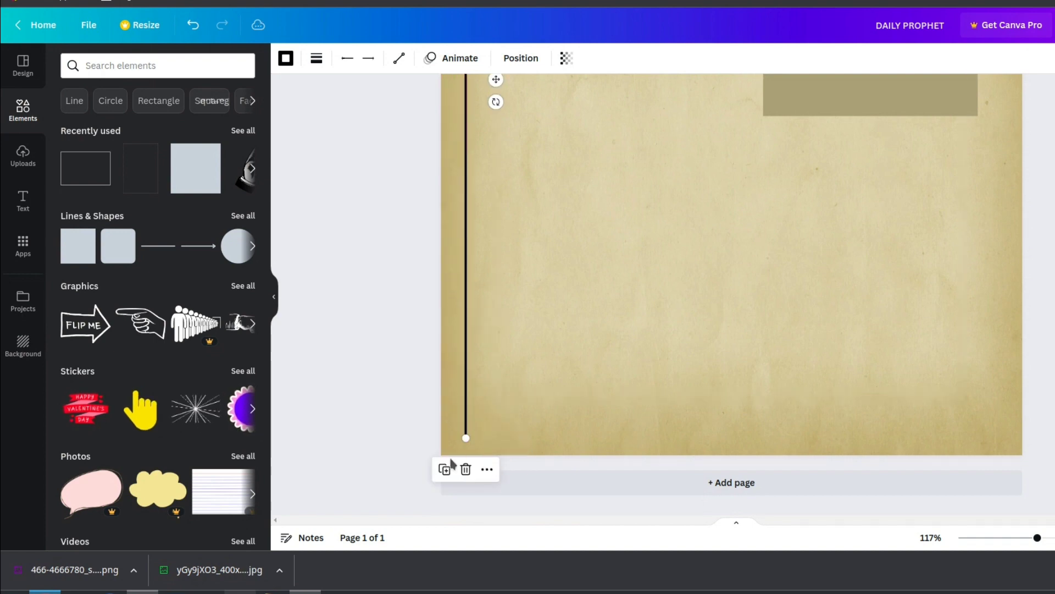
- Duplicate the left border line and align the copy with the right end of the divider line
left_click(456, 481)
left_click_drag(480, 392, 959, 361)
scroll(869, 374, "down", 3)
scroll(845, 381, "up", 5)
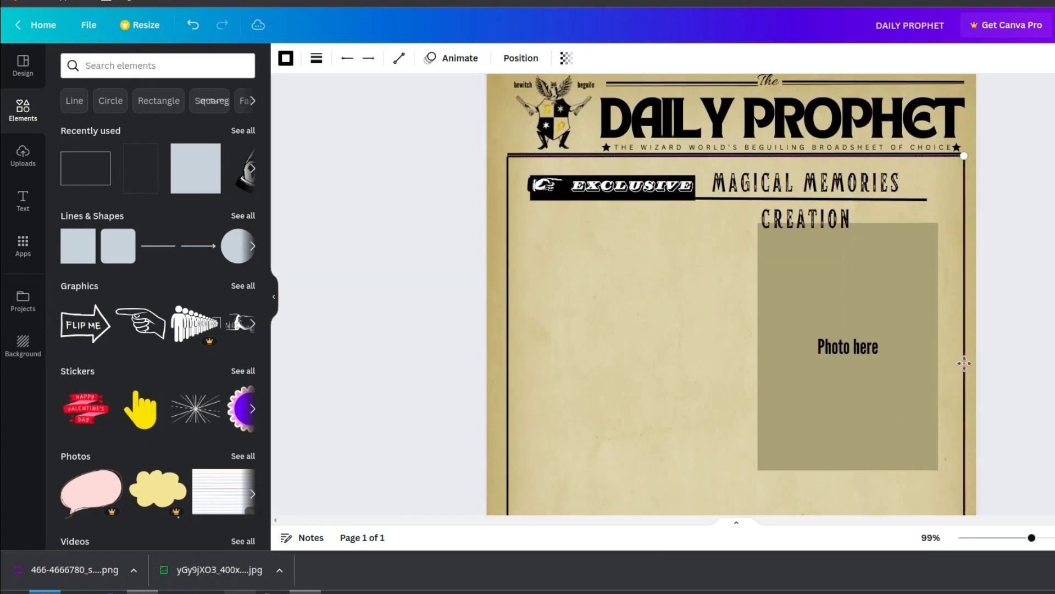
- Nudge the lower divider line and the side border lines so they meet at the frame's top corners
left_click(591, 377)
scroll(591, 377, "up", 1)
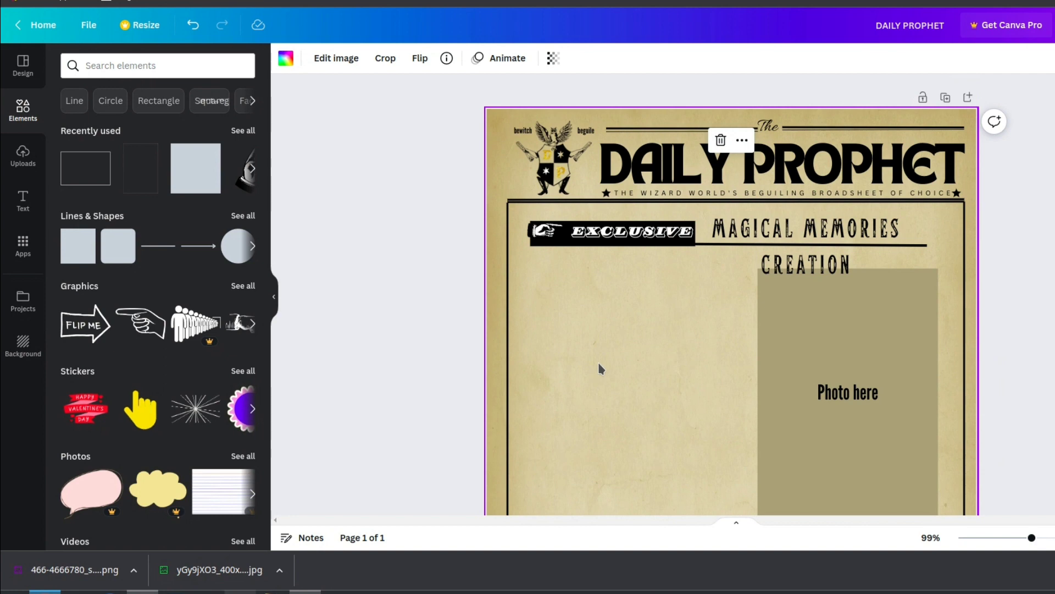
left_click(709, 208)
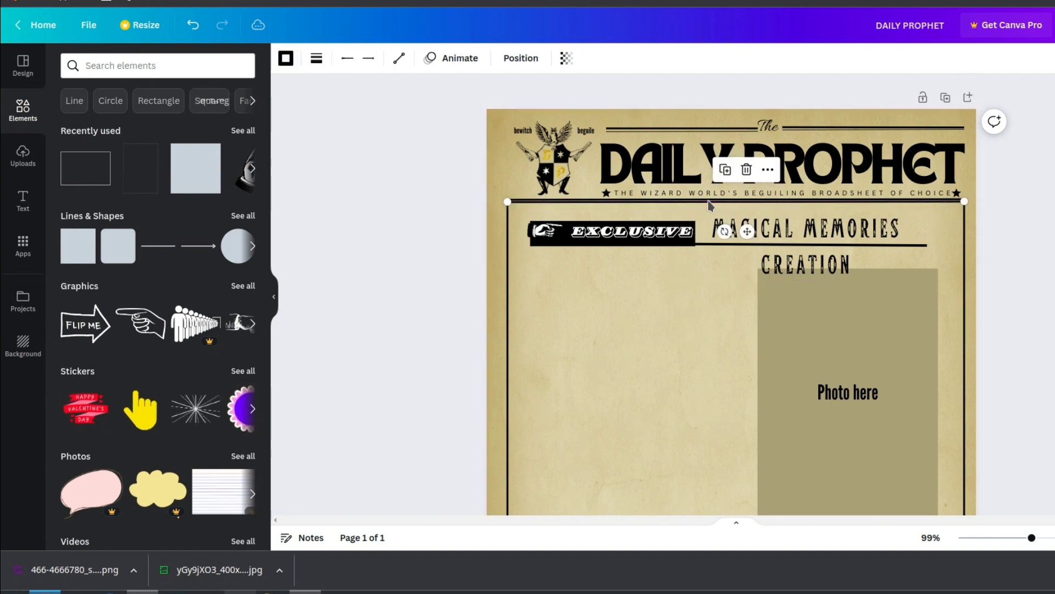
left_click(634, 318)
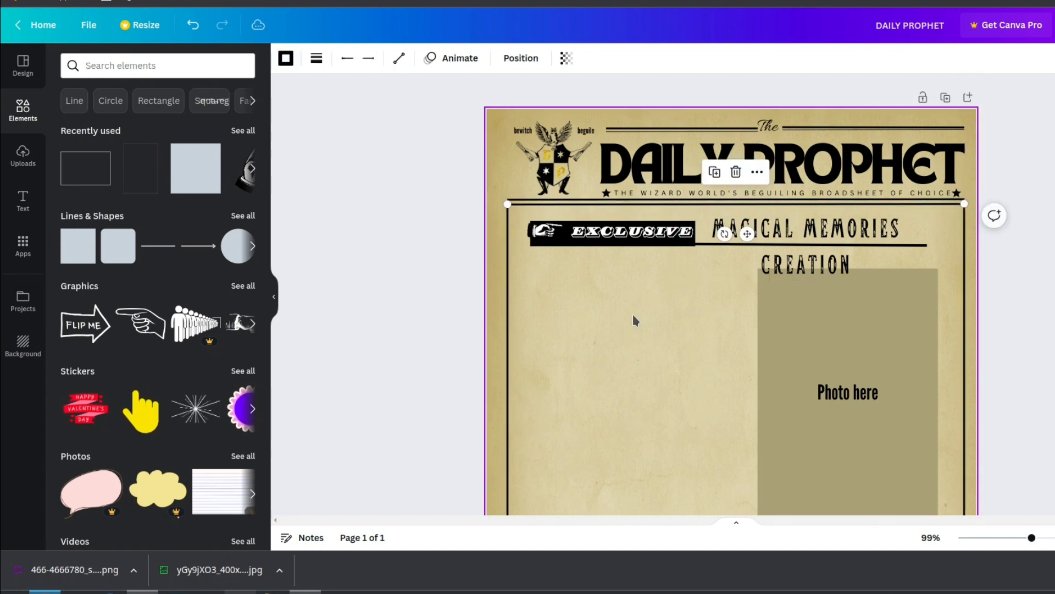
left_click(508, 234)
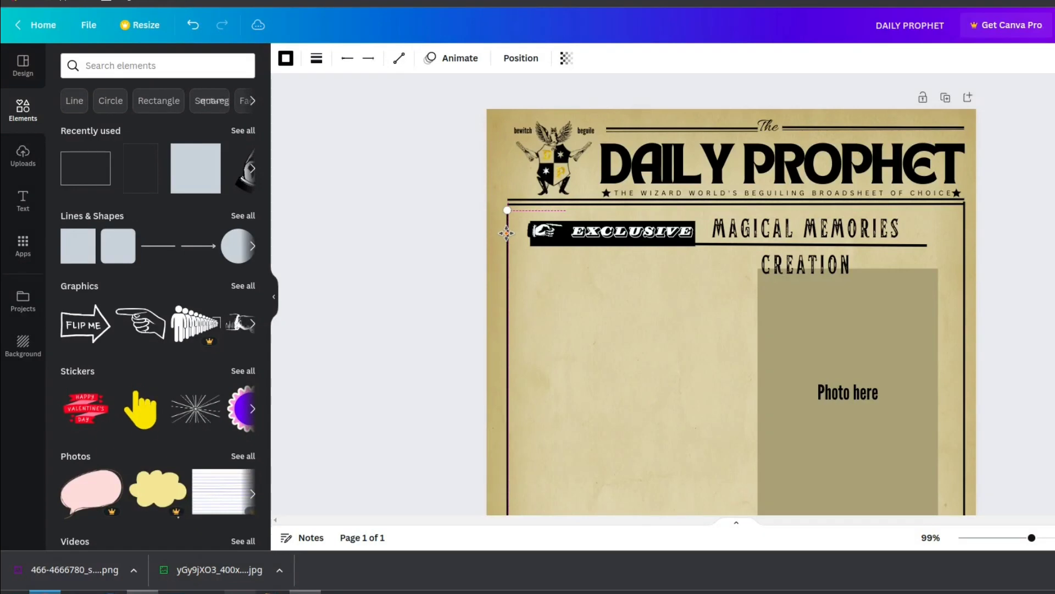
left_click(965, 258)
left_click_drag(966, 260, 961, 254)
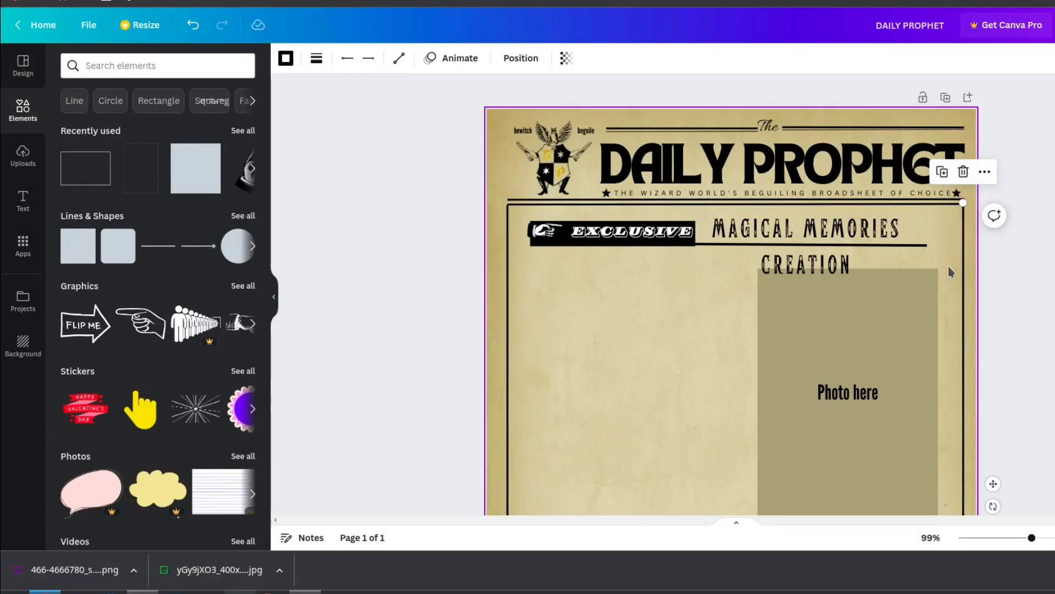
left_click(577, 334)
- Place a copy of the horizontal divider line near the page's bottom edge as the frame's bottom border
scroll(574, 324, "down", 6)
scroll(593, 356, "up", 6)
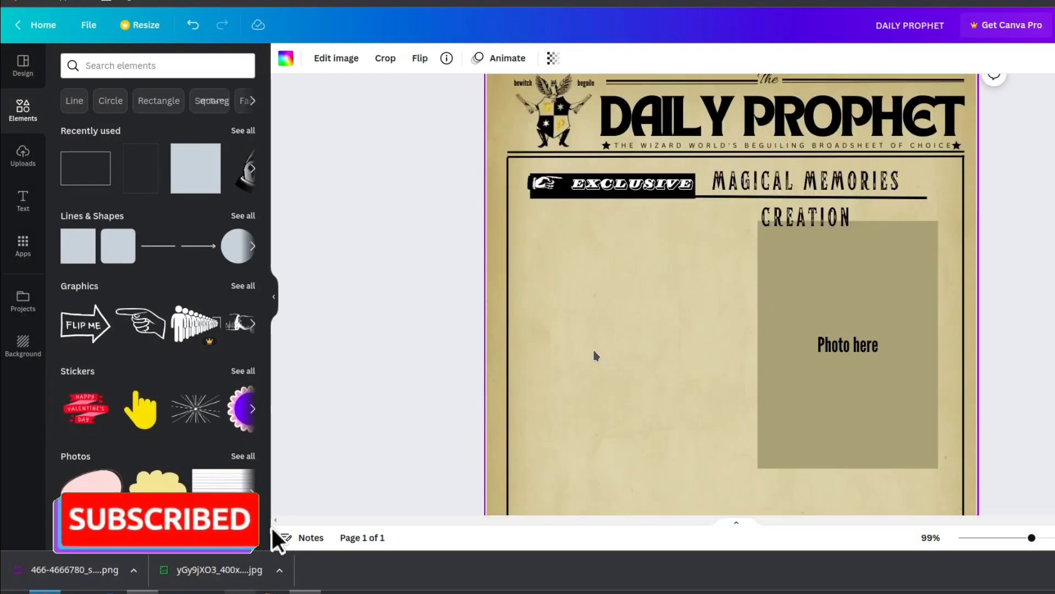
left_click(693, 214)
left_click_drag(694, 217, 688, 433)
left_click(652, 414)
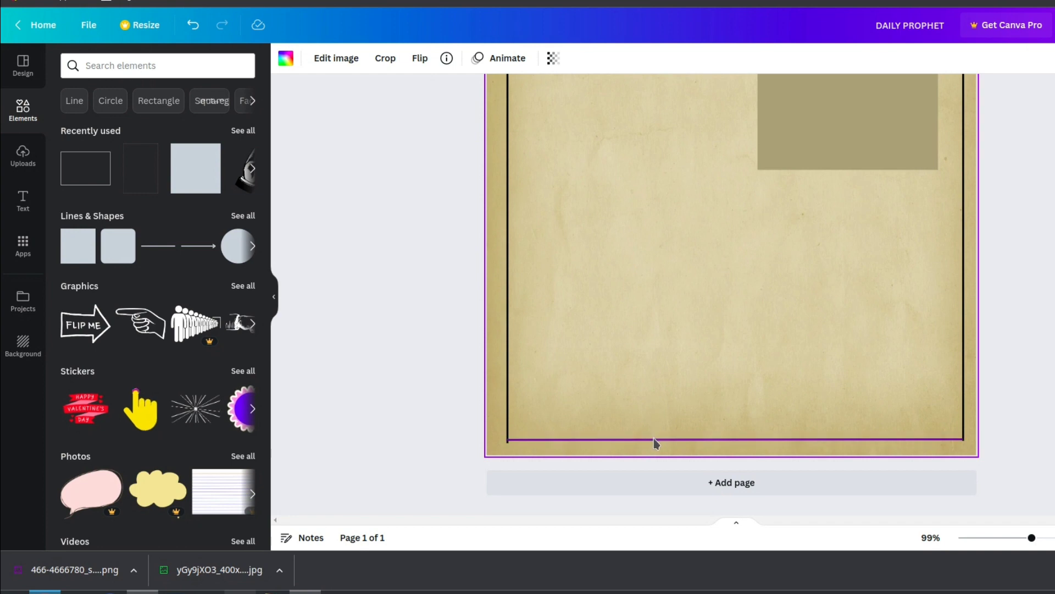
- Fine-tune the bottom border line's position so it meets the lower ends of both side lines
left_click(654, 439)
left_click(651, 393)
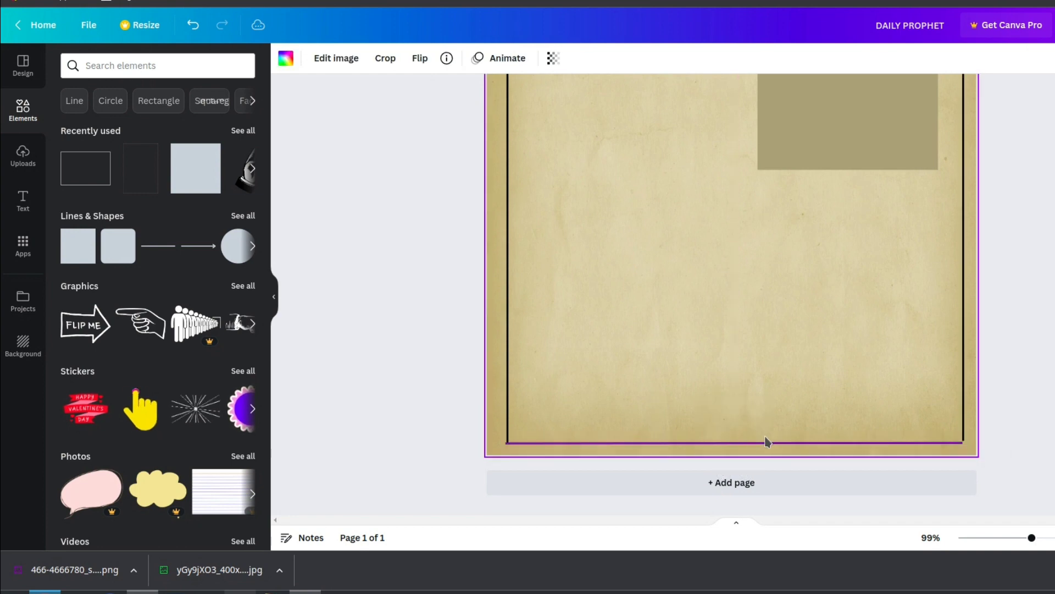
left_click_drag(705, 443, 706, 439)
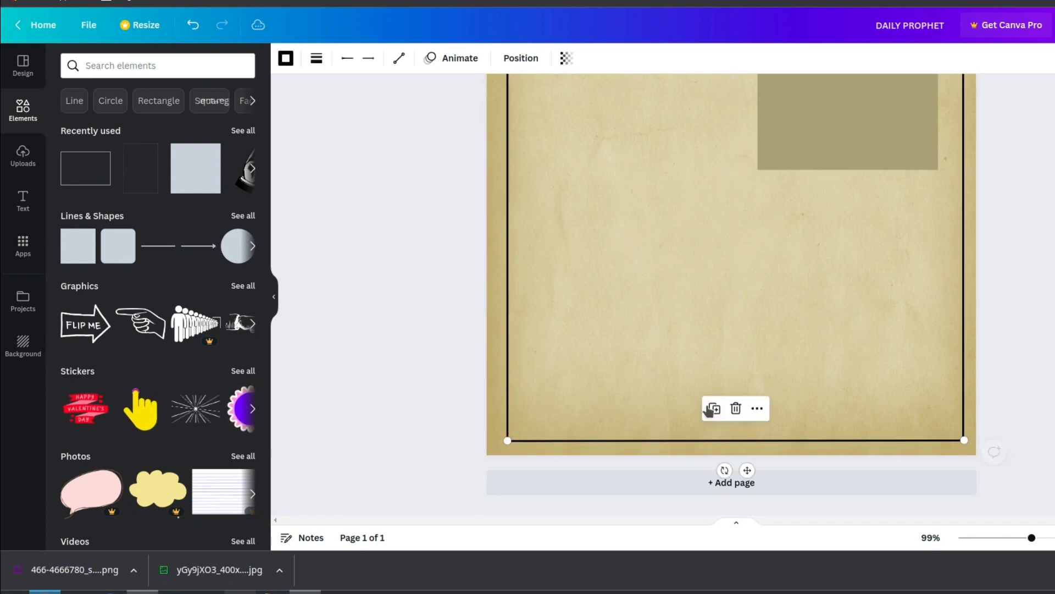
left_click(620, 383)
left_click(577, 441)
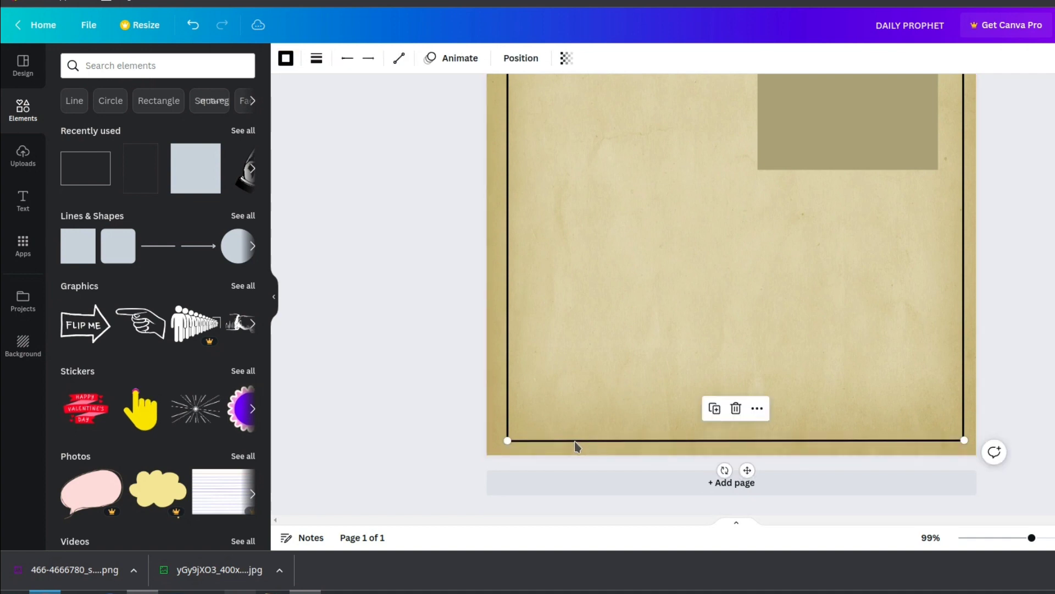
left_click_drag(578, 441, 571, 442)
left_click(686, 394)
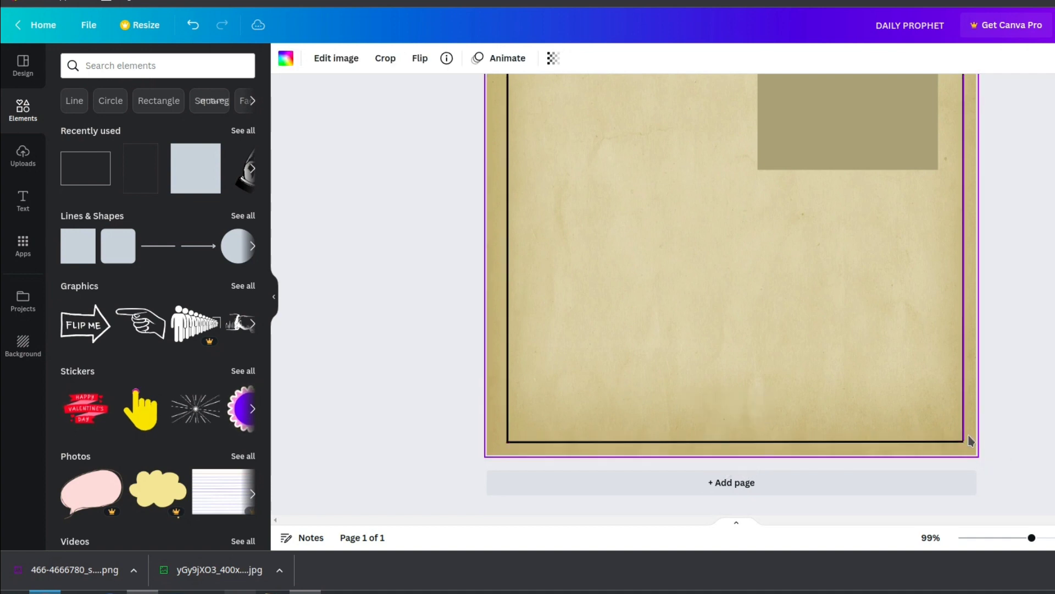
- Move the MAGICAL MEMORIES CREATION headline and its underline further down beside the EXCLUSIVE banner
scroll(812, 397, "up", 5)
scroll(812, 396, "up", 1)
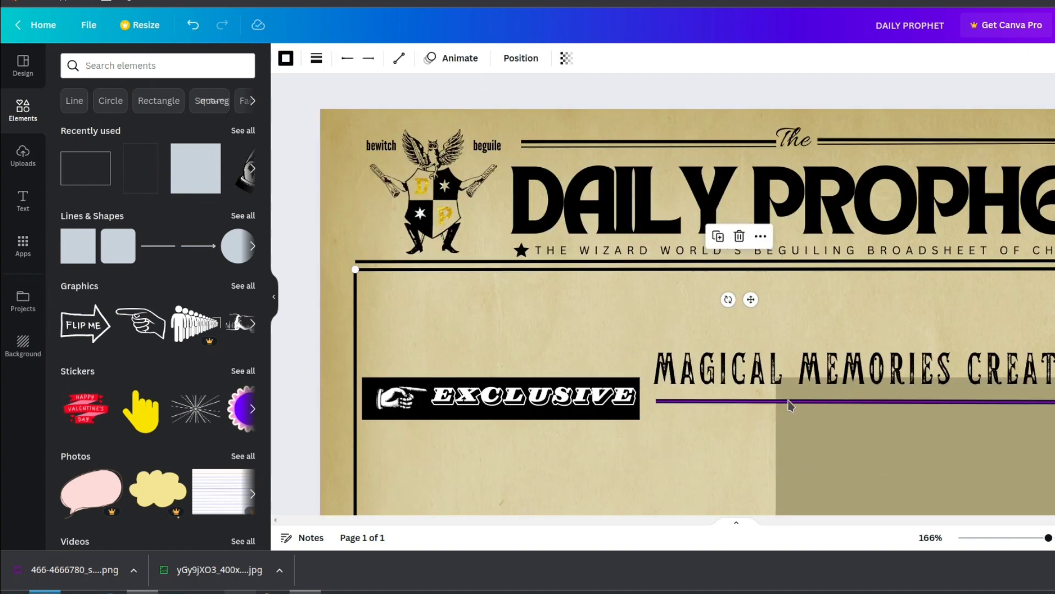
left_click_drag(789, 406, 789, 440)
left_click(811, 369)
left_click_drag(811, 369, 811, 413)
- Lower the frame's top line to just above the EXCLUSIVE banner and shorten the left border to meet it
left_click_drag(585, 270, 585, 366)
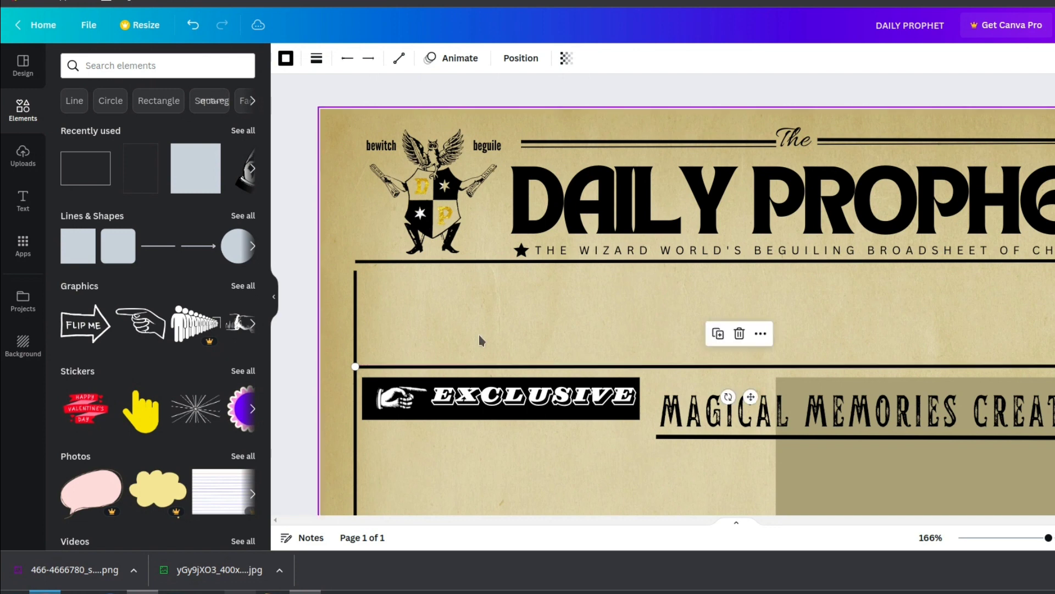
left_click(356, 273)
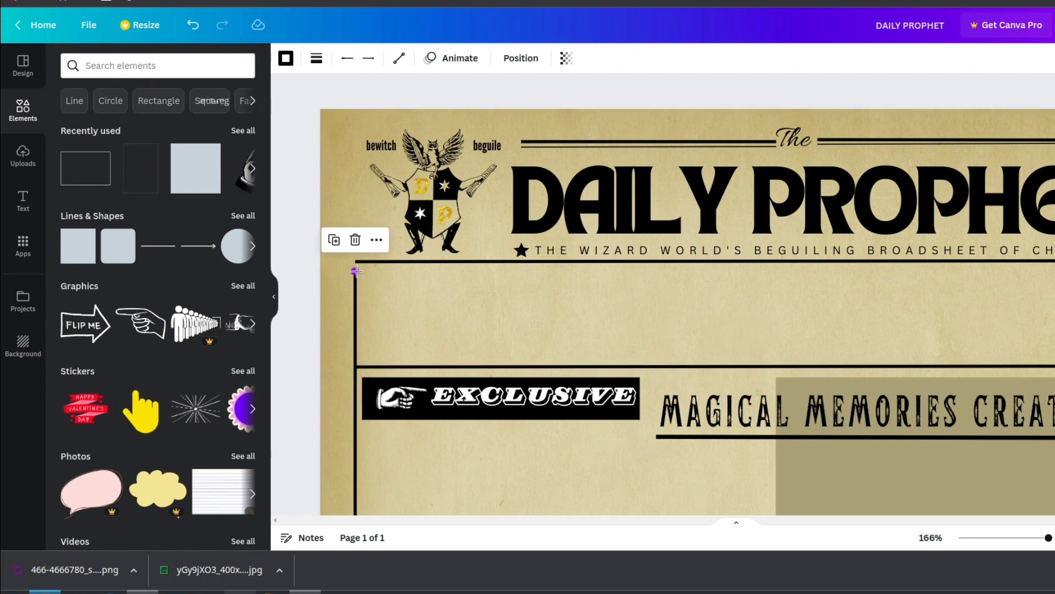
left_click_drag(356, 272, 354, 367)
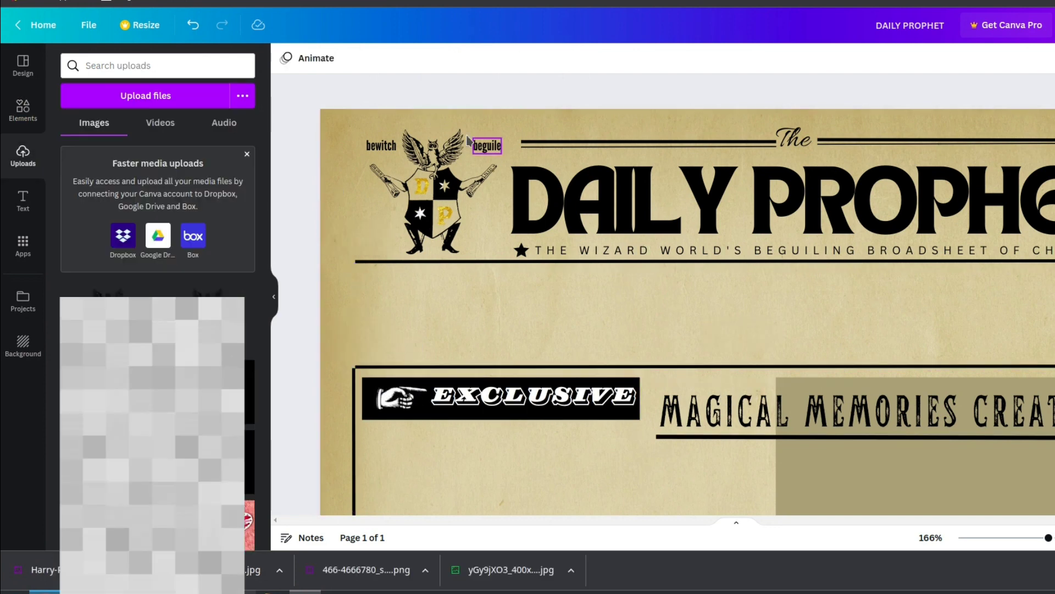
- Upload Harry-Potter-Hogwarts-logo.png from the nested New Folder on the Desktop
left_click(165, 96)
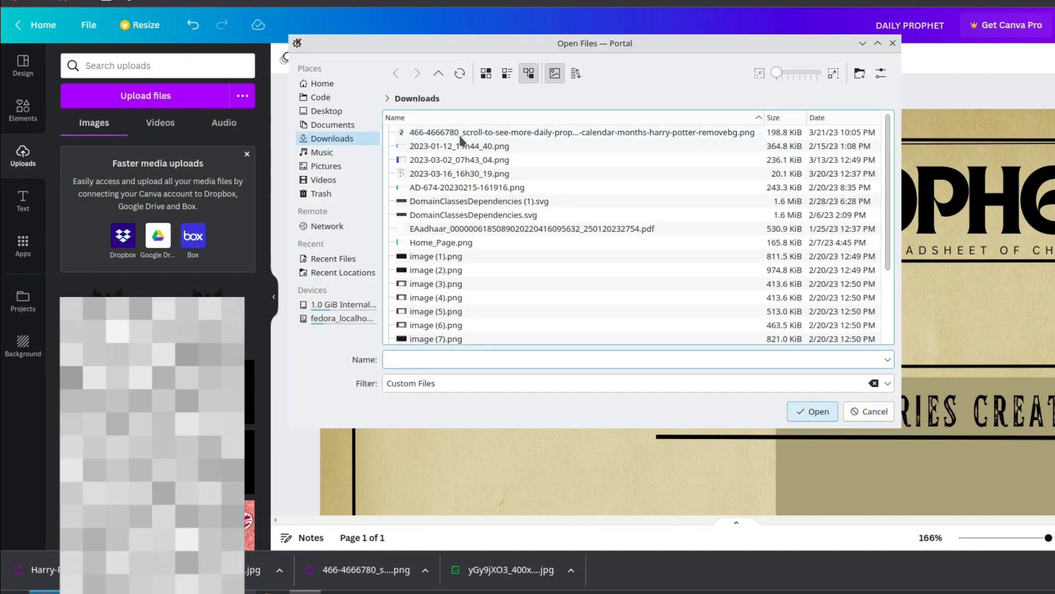
left_click(330, 110)
double_click(465, 141)
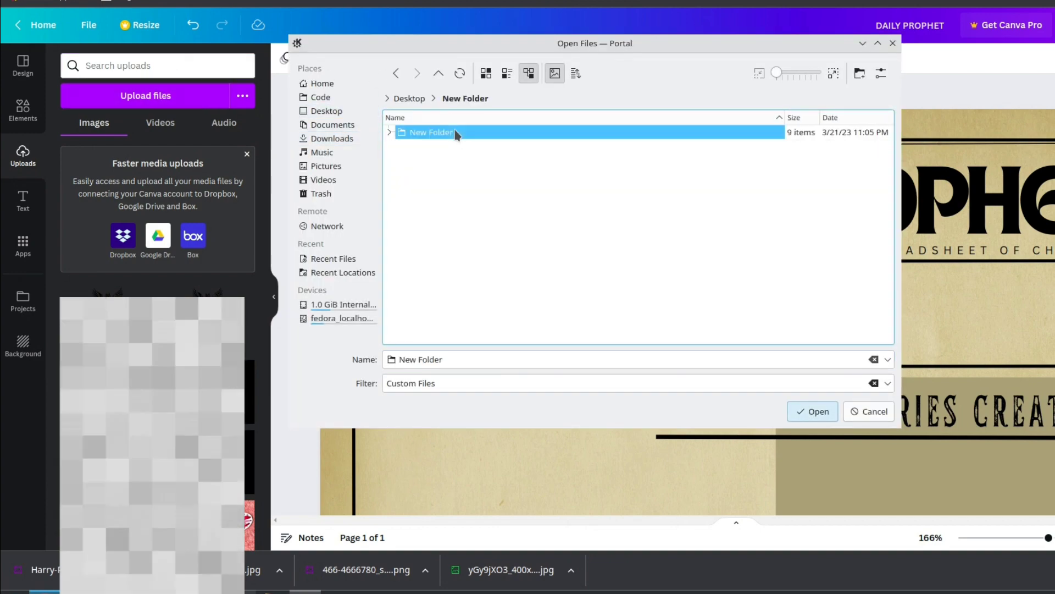
double_click(465, 134)
left_click(516, 215)
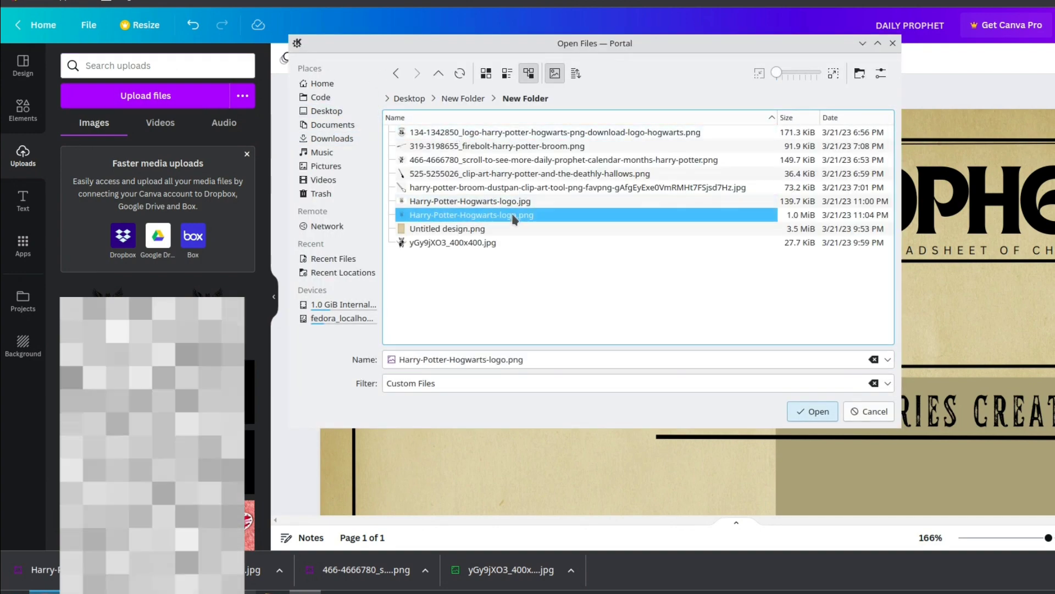
left_click(814, 412)
- Add the Hogwarts logo to the page, shrink it and position it below the crest in the gap above the EXCLUSIVE banner
scroll(587, 442, "down", 5)
scroll(587, 442, "up", 3)
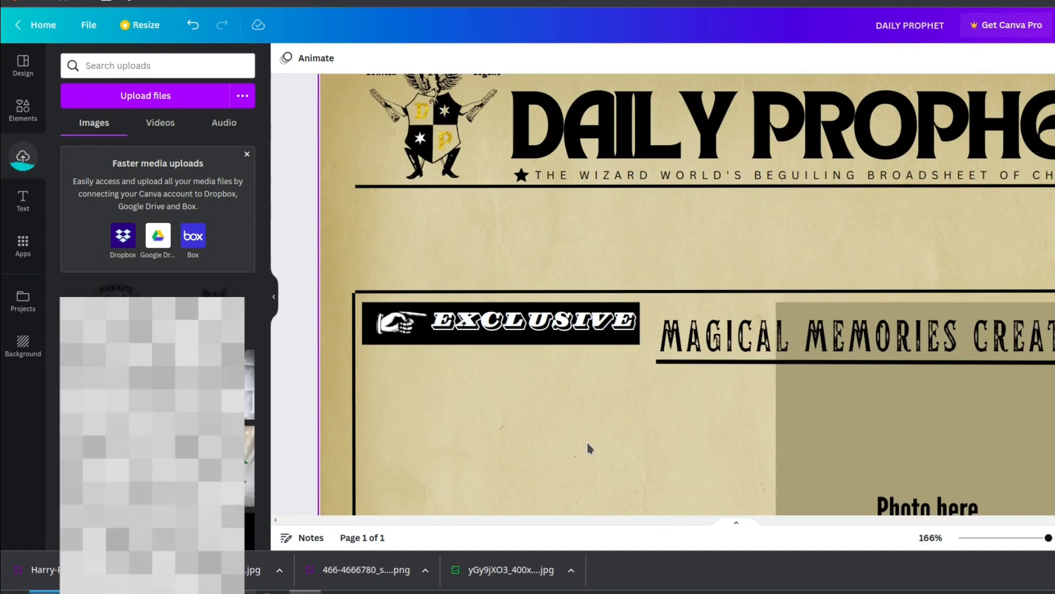
scroll(587, 442, "down", 5)
scroll(384, 329, "up", 3)
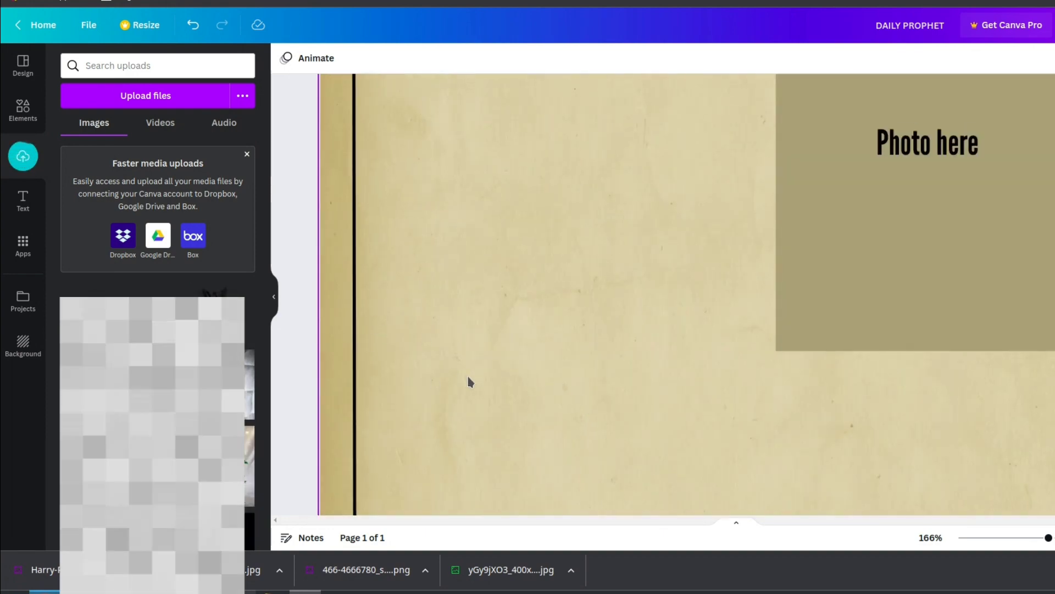
scroll(469, 379, "down", 3, "ctrl")
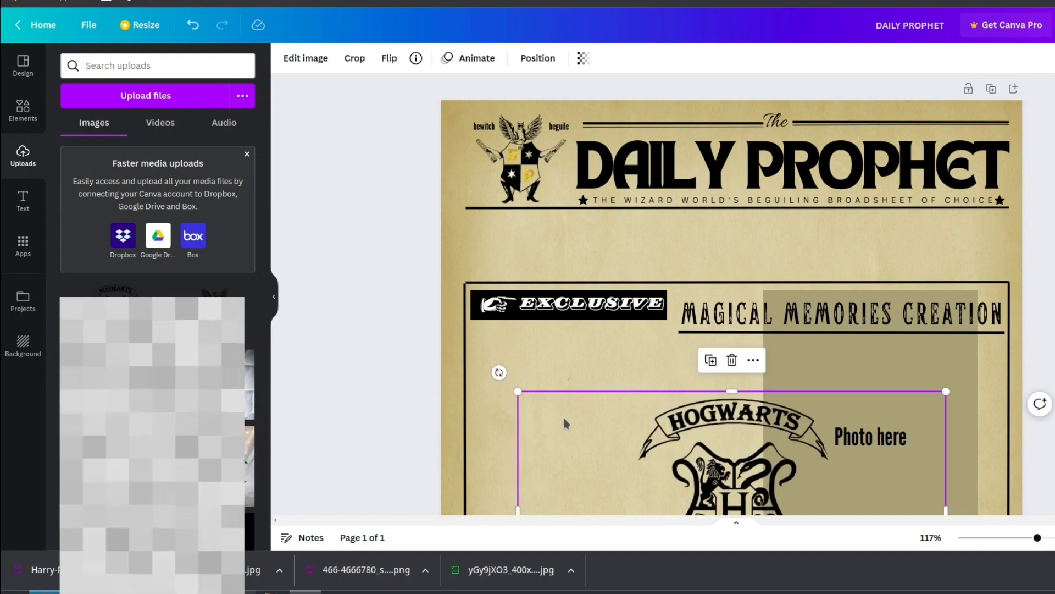
scroll(550, 341, "down", 3)
left_click_drag(523, 241, 797, 377)
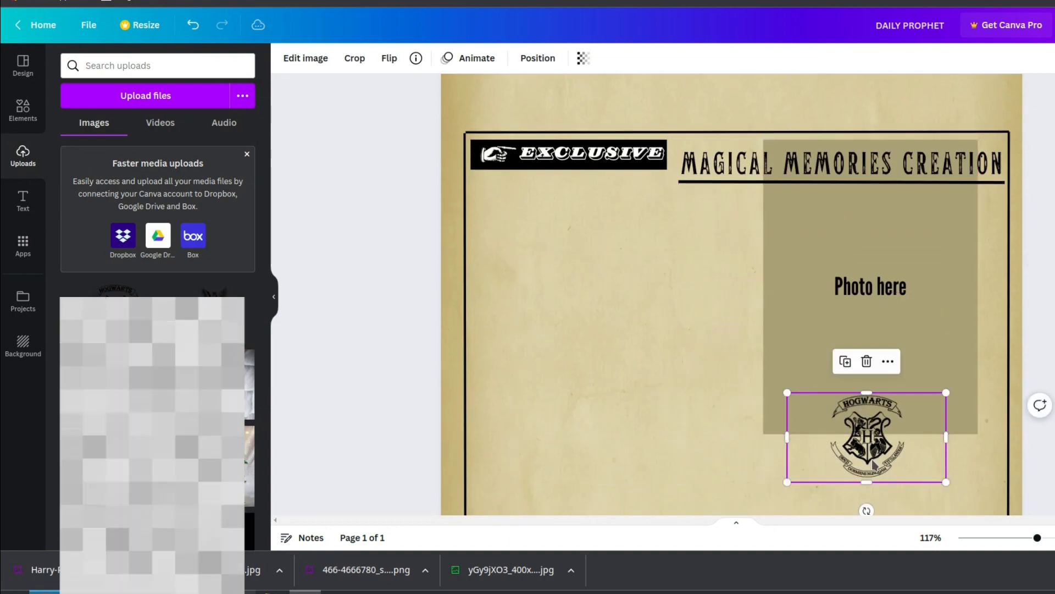
left_click_drag(867, 434, 583, 174)
scroll(584, 181, "up", 3)
left_click_drag(576, 337, 502, 260)
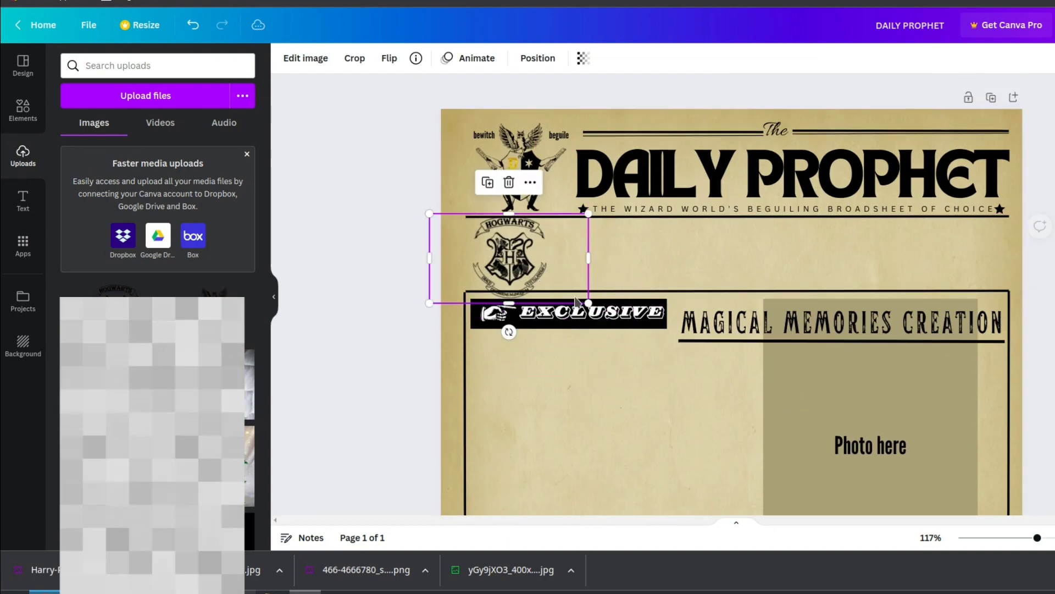
- Shrink the Hogwarts logo further and centre it in the gap between the masthead's lower rule and the article frame
left_click_drag(587, 304, 550, 278)
left_click_drag(481, 252, 489, 258)
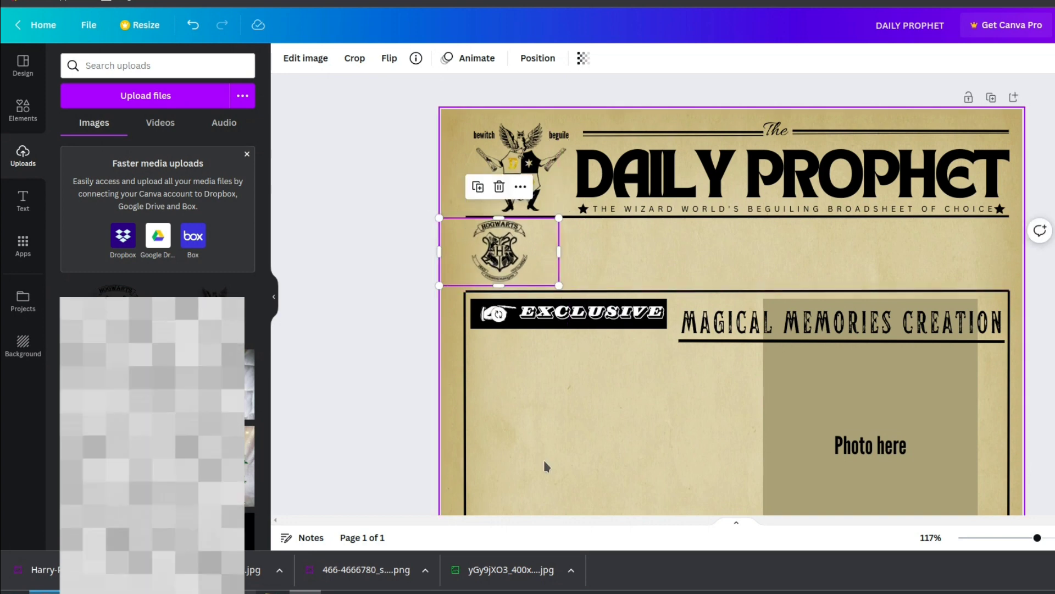
left_click_drag(559, 285, 538, 274)
left_click_drag(489, 247, 497, 260)
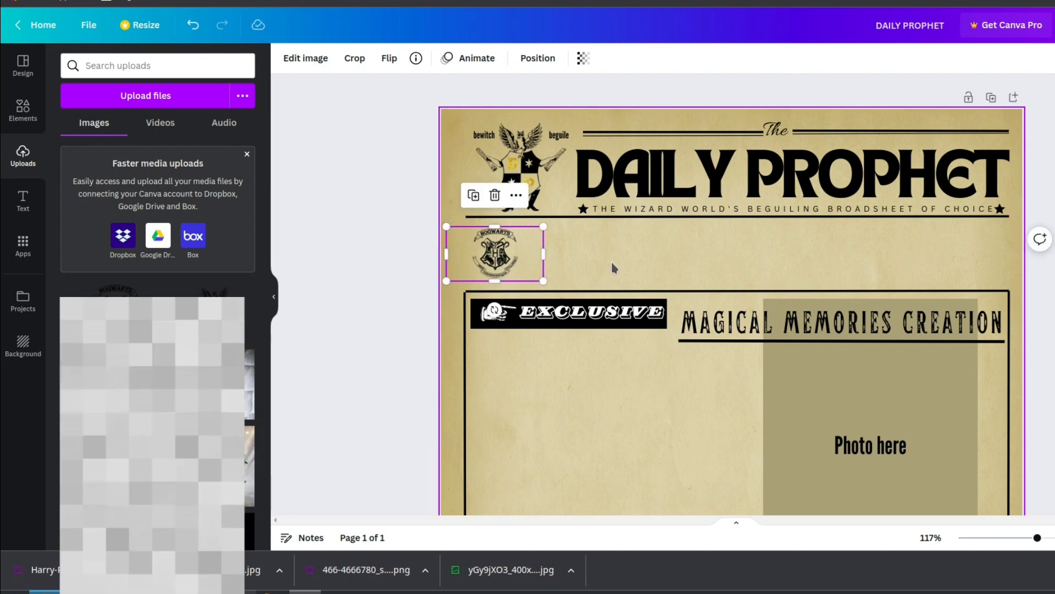
- Extend the masthead's rules and the article frame further outward on the left side, shifting the crest and its motto to match
left_click(624, 252)
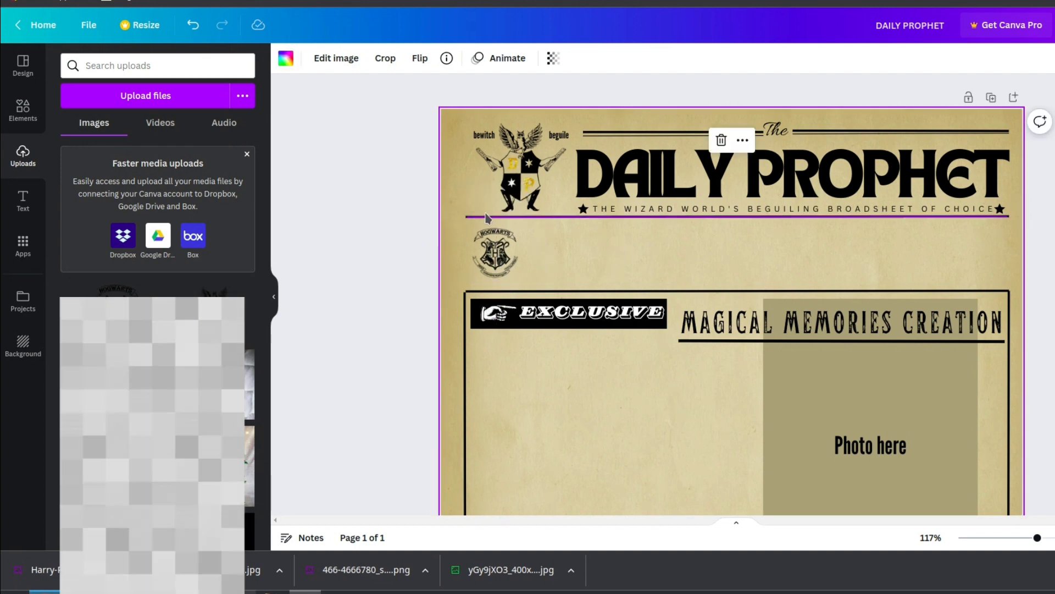
left_click(466, 217)
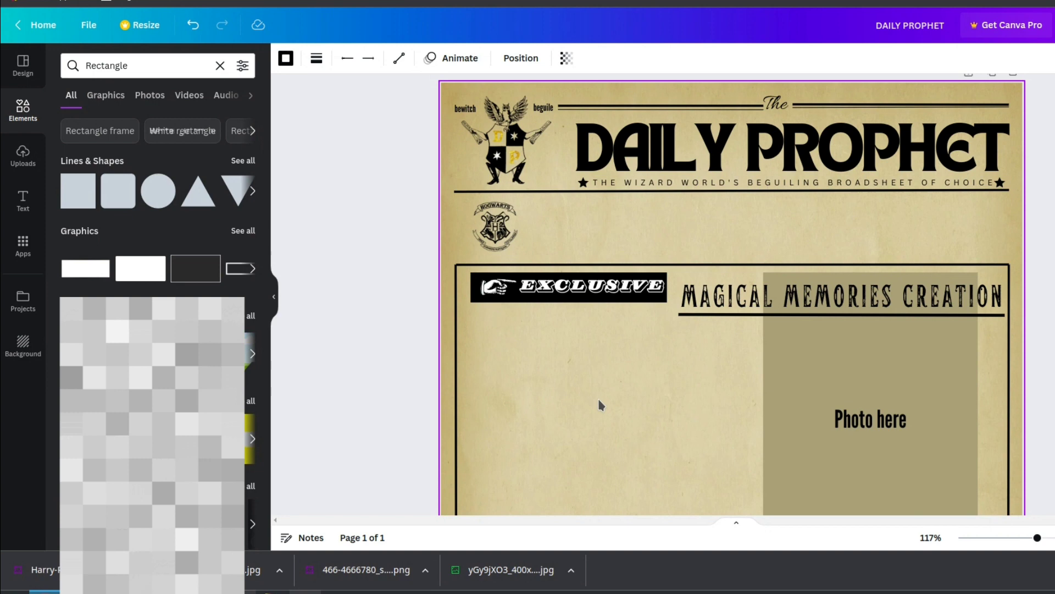
- Search elements for "Rectangle line", add an open-sided rectangle outline below the masthead, and fit the Hogwarts logo inside its left end
left_click(179, 64)
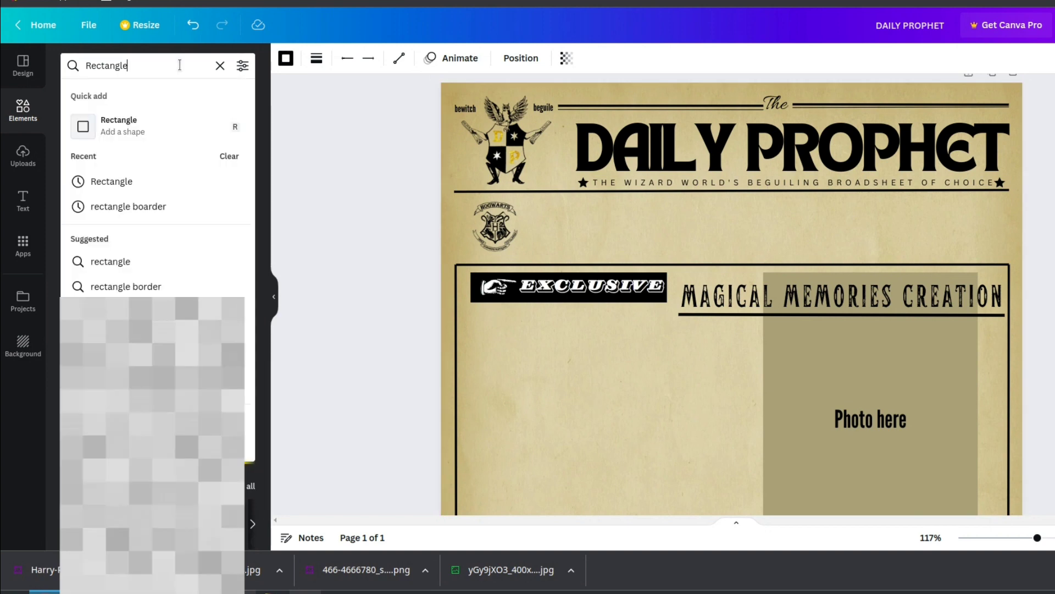
type("line")
key("Return")
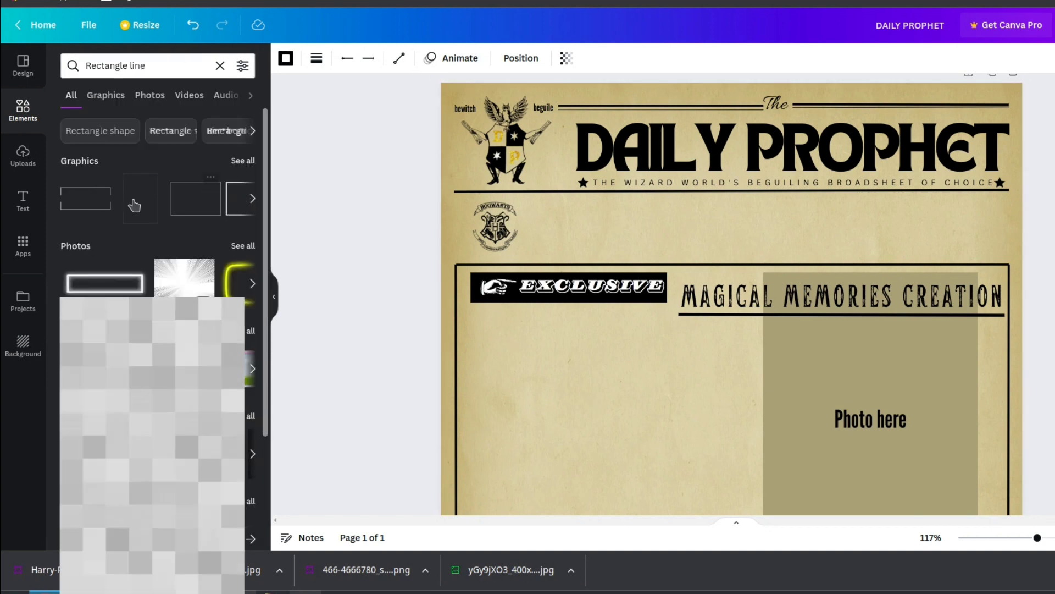
left_click_drag(134, 205, 541, 203)
left_click_drag(575, 250, 601, 255)
left_click_drag(497, 231, 482, 195)
- Add a body text box reading "HOGWARTS SCHOOL OF WITCHCRAFT AND WIZARDRY NOW ENROLLING"
left_click(23, 201)
left_click(178, 248)
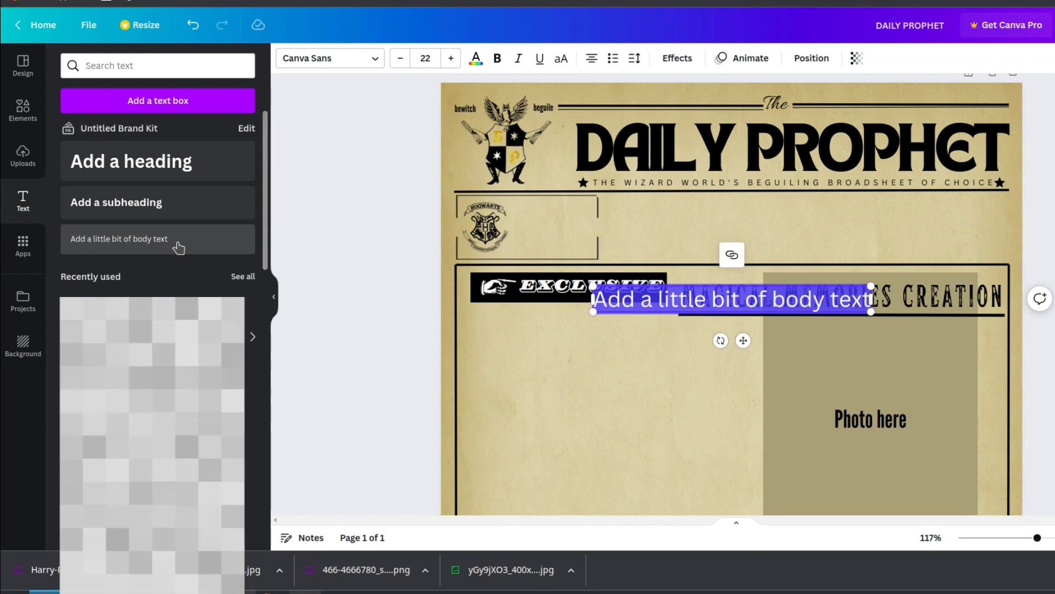
type("HOGWARTS")
key("BackSpace")
key("BackSpace")
key("BackSpace")
key("BackSpace")
key("BackSpace")
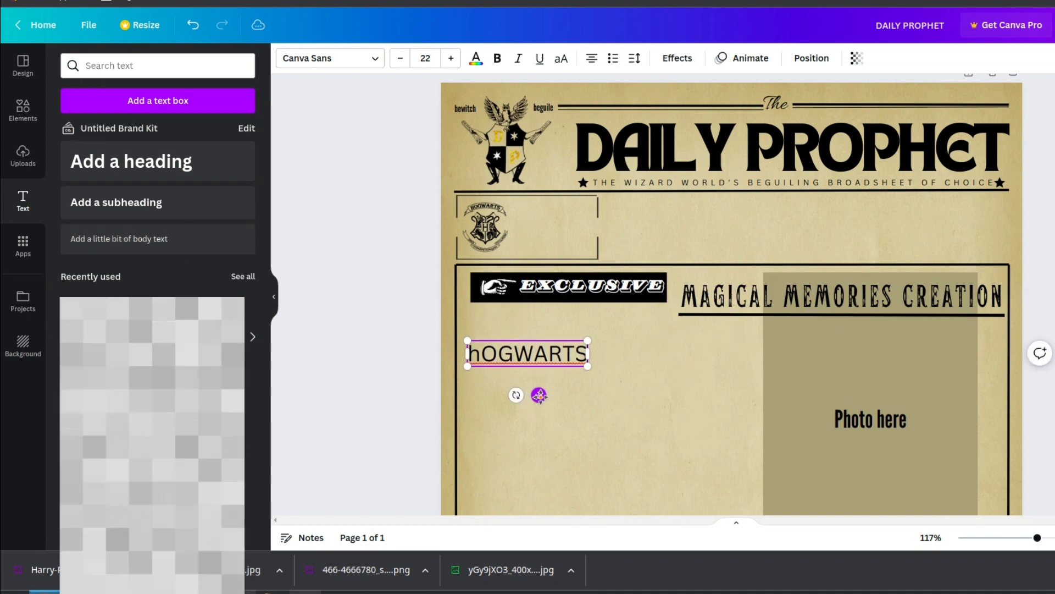
type("CHOOL")
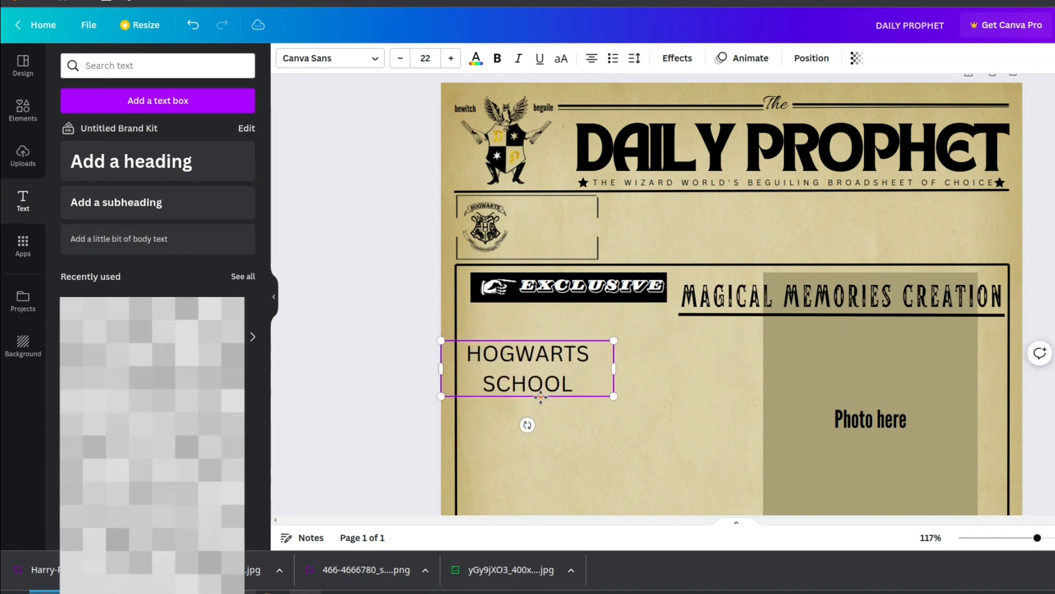
type(" OF WITCHCRAFT AND WIZARDRY")
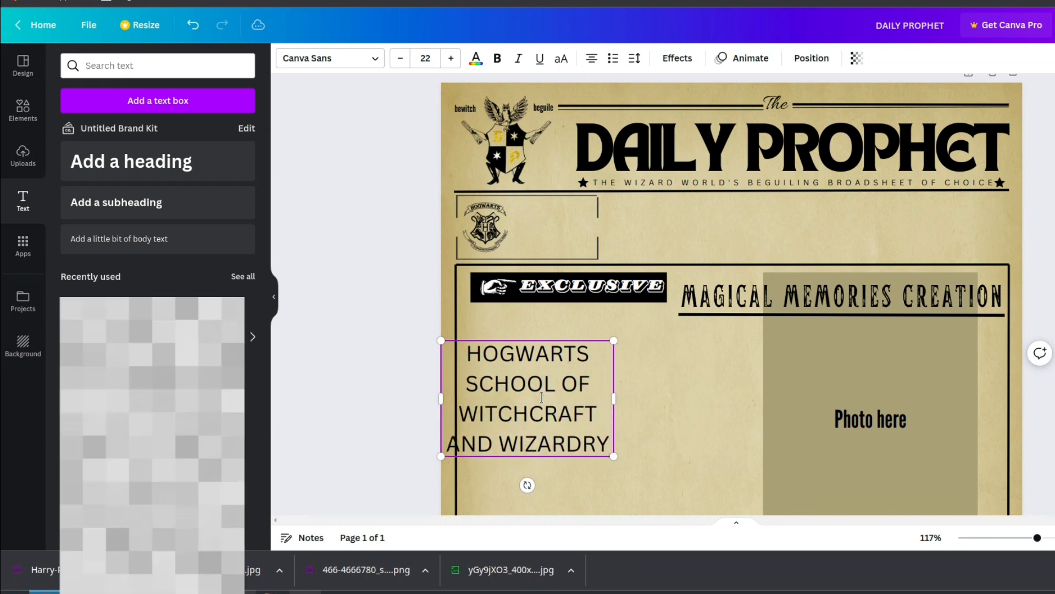
type(" NOW ENROLLING")
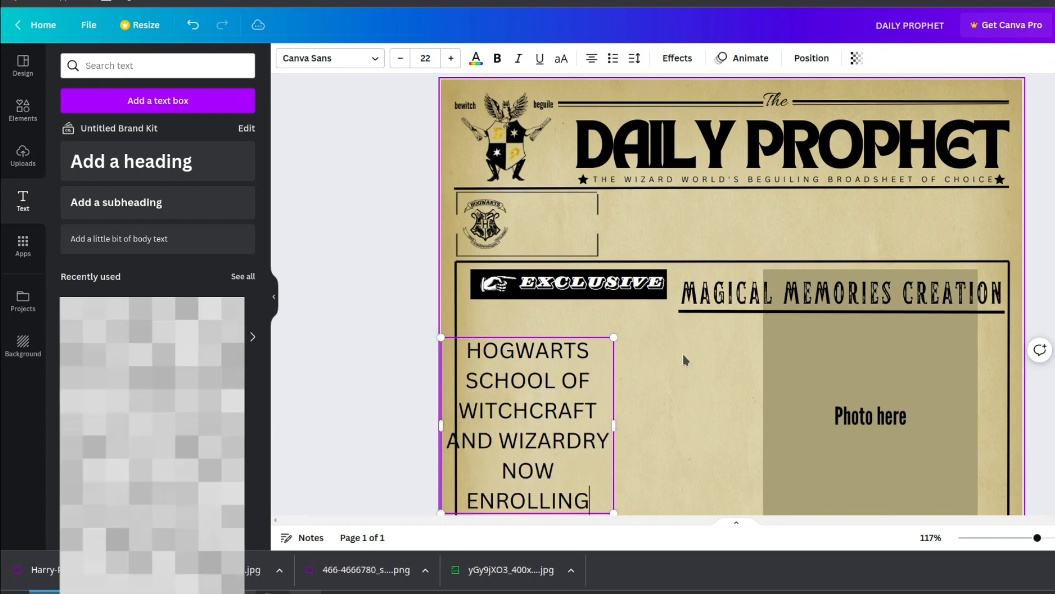
- Shrink the school enrolment text to size 8.6 and place it beside the Hogwarts logo inside the small rectangle outline
left_click_drag(614, 423, 527, 383)
mouse_move(484, 411)
left_mouse_down()
mouse_move(492, 405)
mouse_move(482, 413)
left_mouse_up()
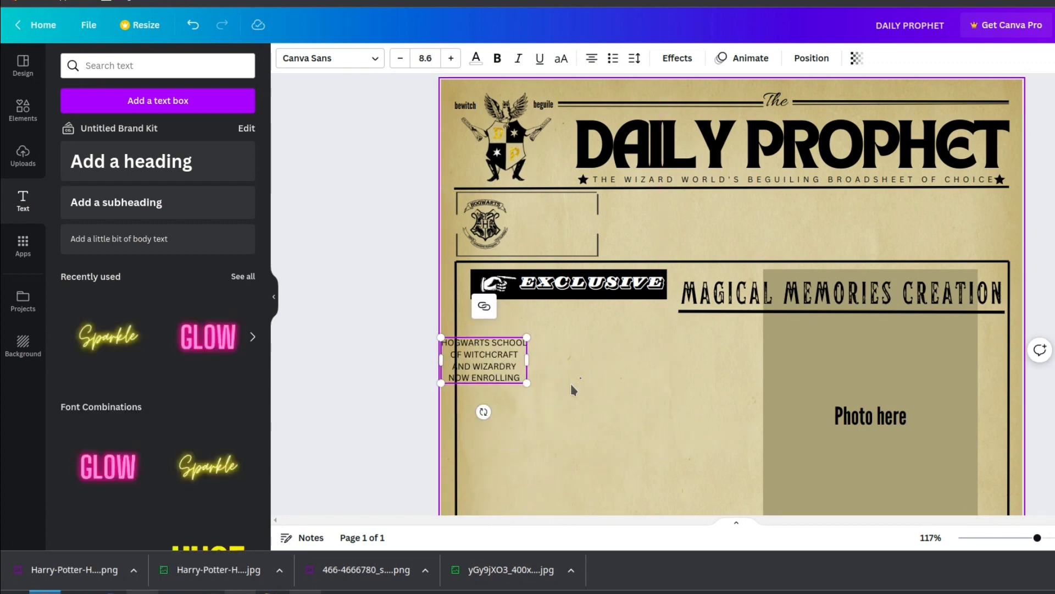
left_click_drag(485, 360, 553, 223)
left_click(581, 363)
left_click(558, 240)
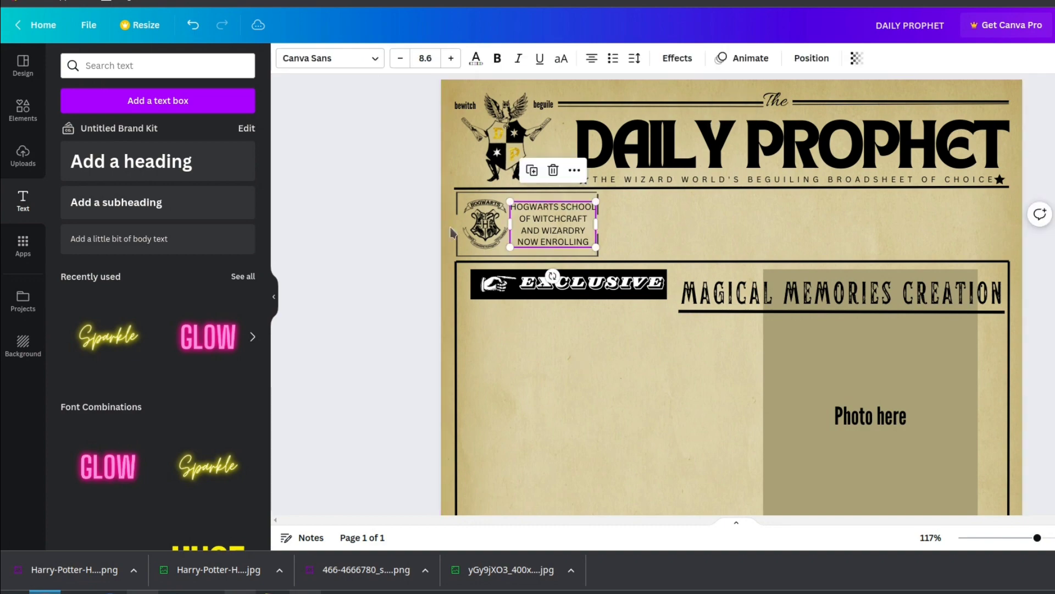
- Try the ITC Magnifico font on the school enrolment text and resize it within the small outline
left_click(377, 61)
scroll(118, 368, "down", 15)
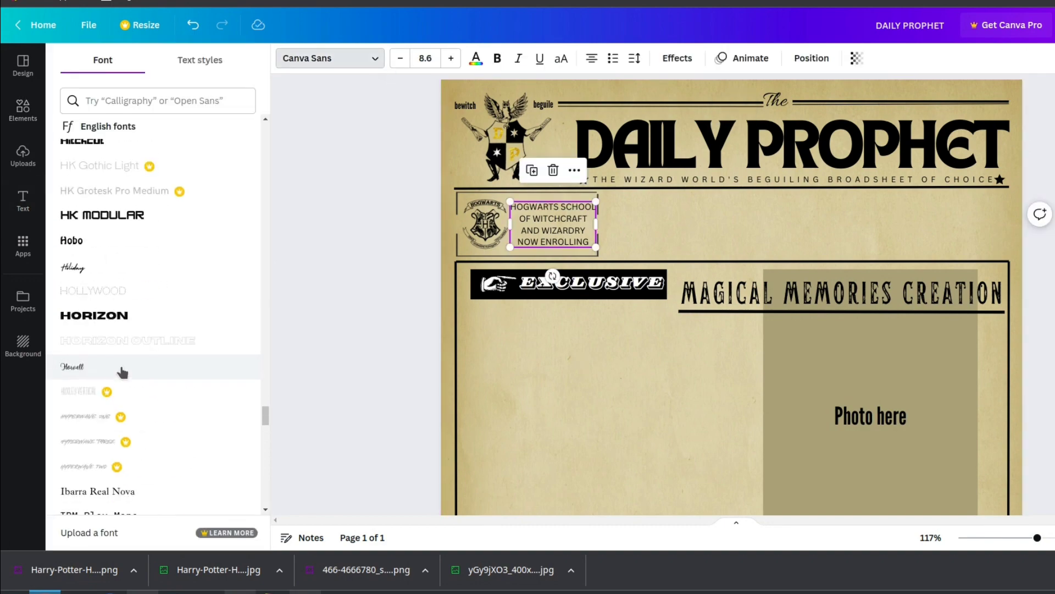
scroll(120, 368, "down", 10)
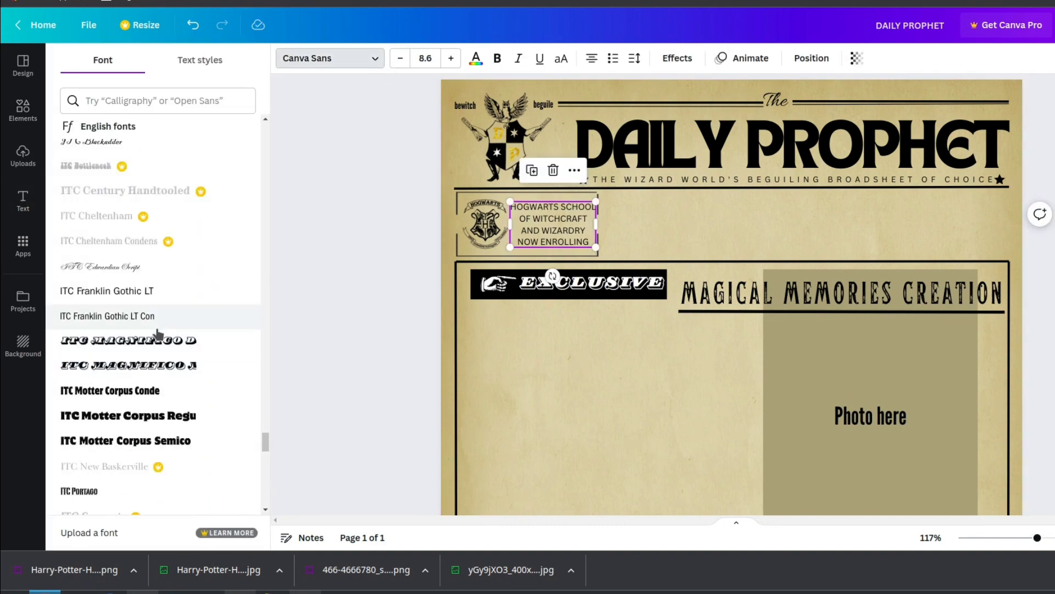
left_click(157, 274)
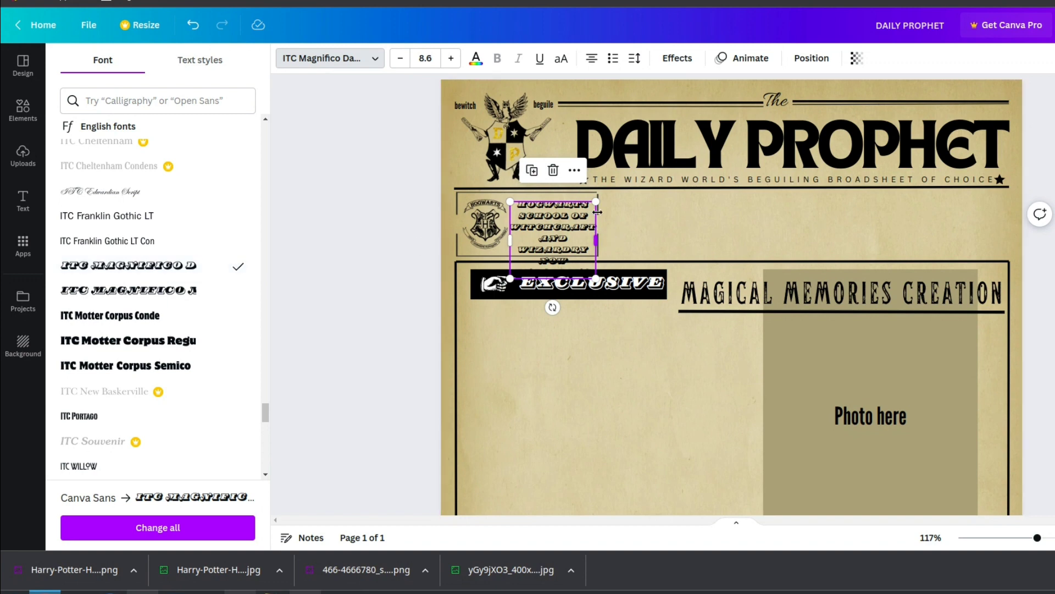
left_click_drag(601, 239, 565, 222)
- Set the enrolment text in ITC Motter Corpus Condensed, scale it to about size 10.9 and fit it beside the logo
scroll(165, 308, "down", 1)
left_click(137, 240)
left_click_drag(565, 238, 592, 256)
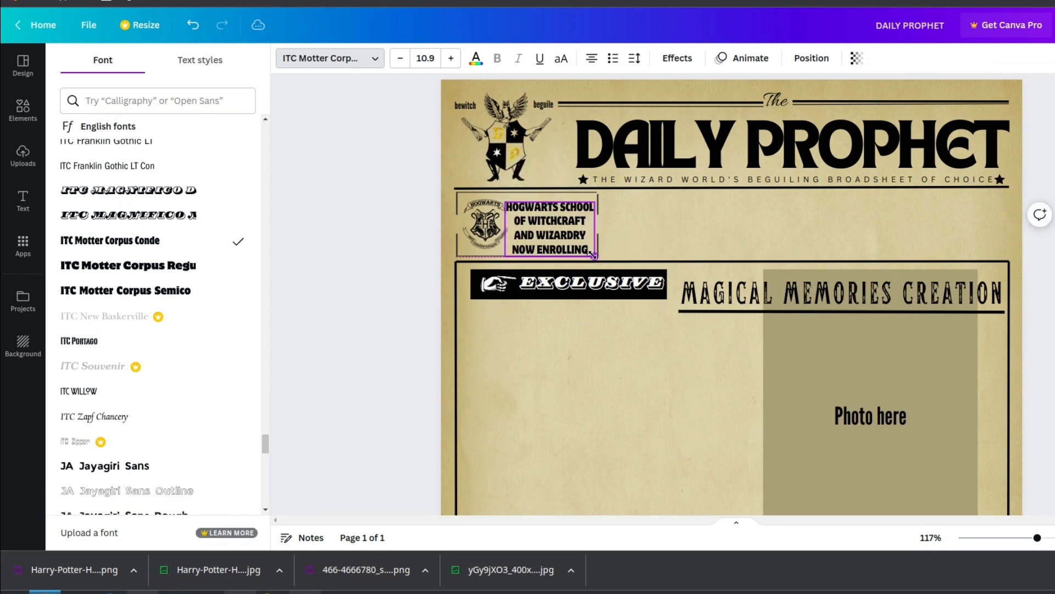
left_click_drag(531, 231, 554, 219)
left_click(626, 223)
- Add a body text box in the open area below the EXCLUSIVE banner reading "NATIONAL WETHER"
left_click(157, 101)
left_click(539, 368)
left_click(126, 230)
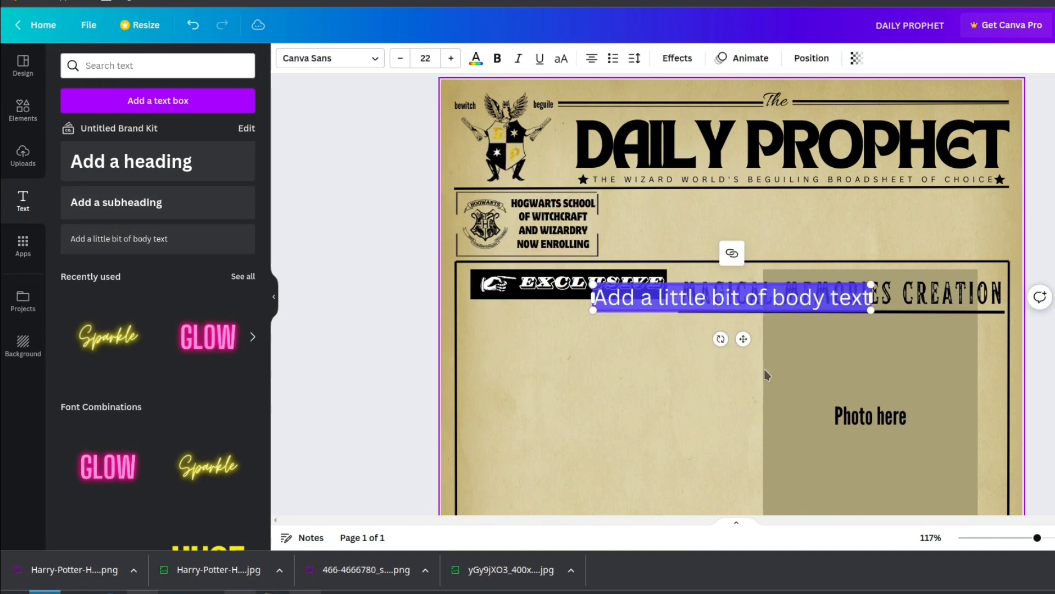
left_click_drag(742, 337, 659, 423)
left_click(660, 372)
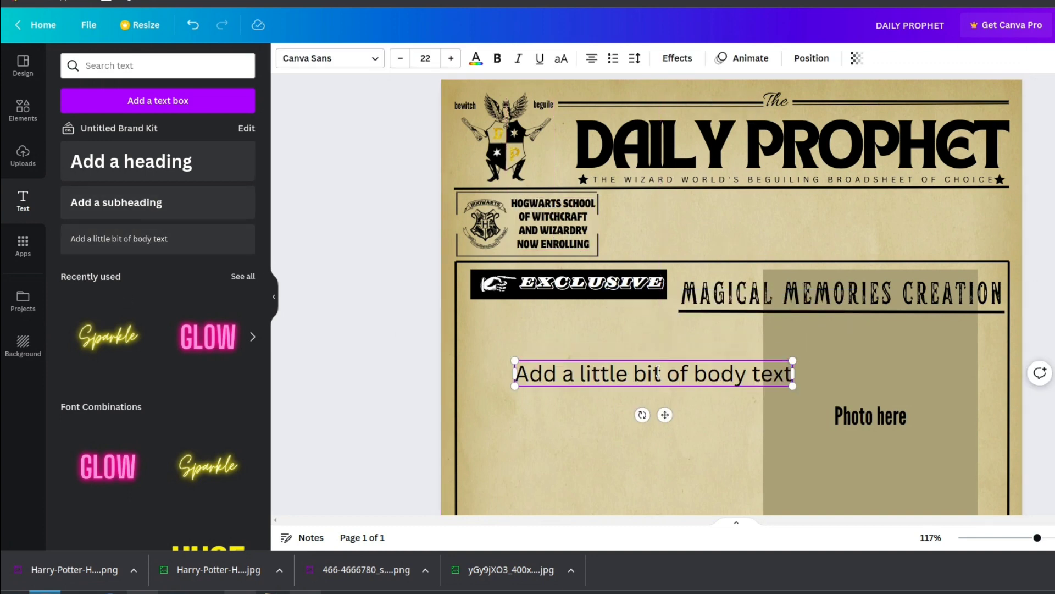
key("ctrl+a")
type("NAT")
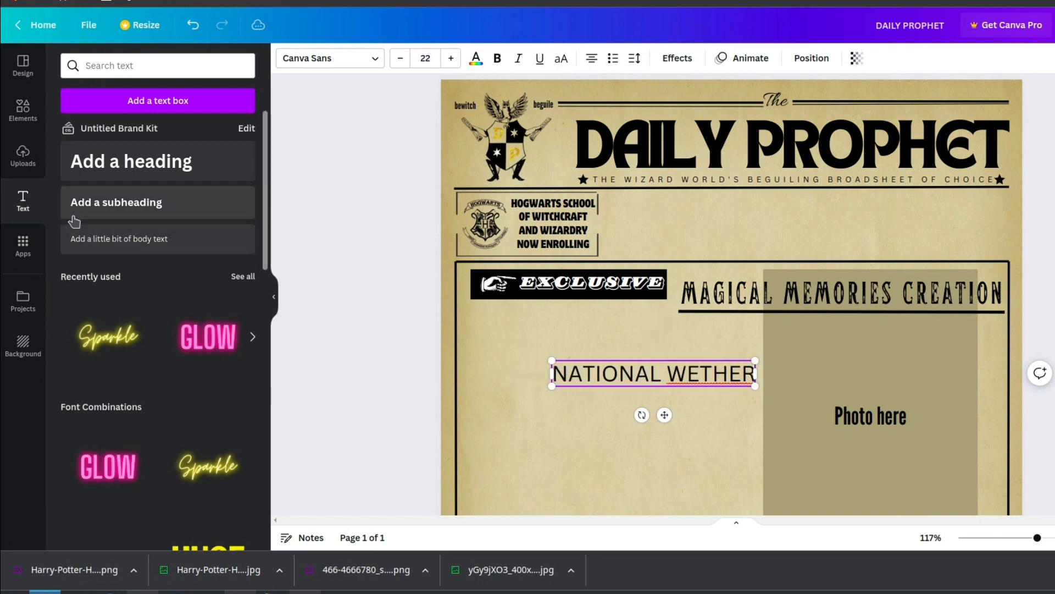
- Set the new text's font to Alegreya and correct its wording to "NATIONAL WEATHER"
left_click(332, 70)
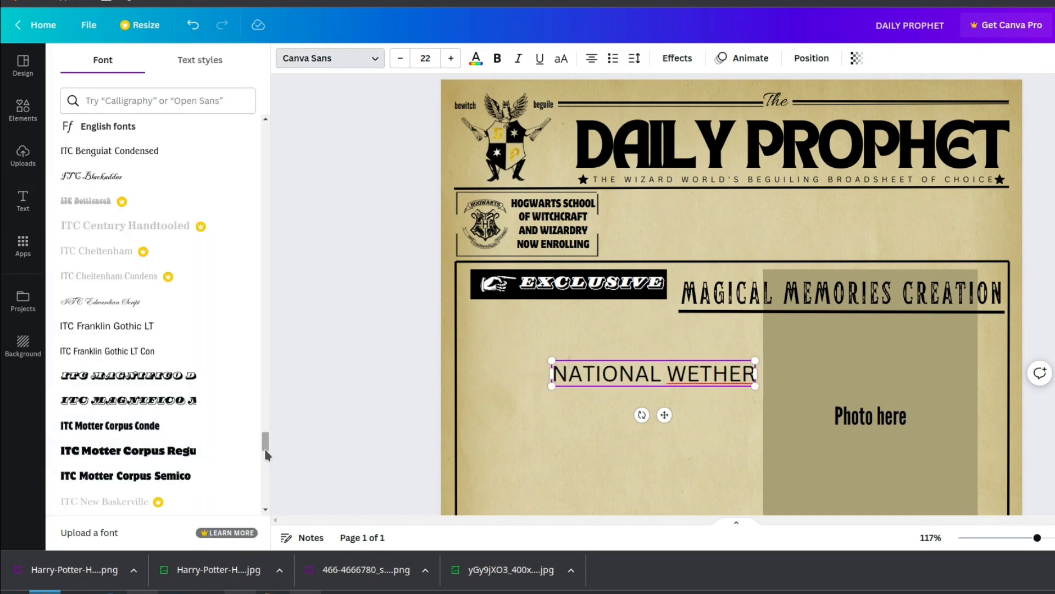
scroll(185, 358, "down", 10)
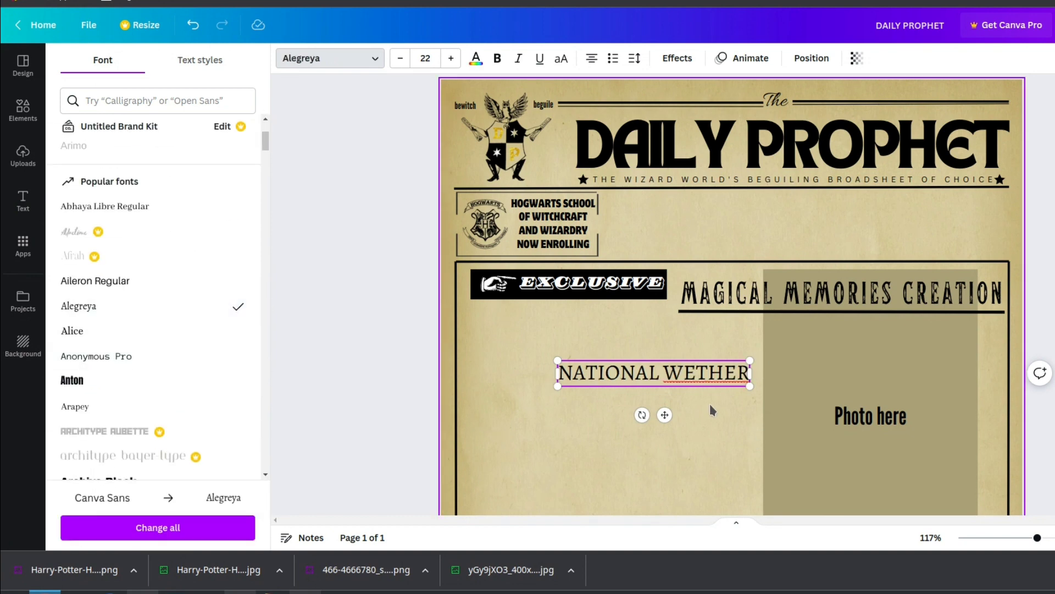
left_click(695, 377)
type("A")
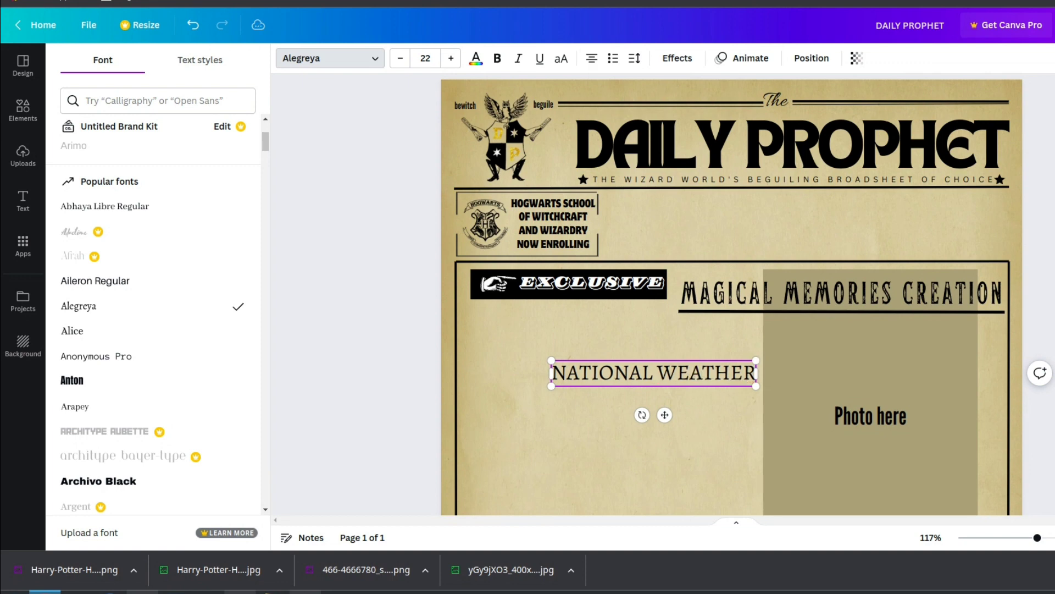
- Try Arapey and Arimo on the NATIONAL WEATHER text and set its font to Bebas Neue
left_click(120, 405)
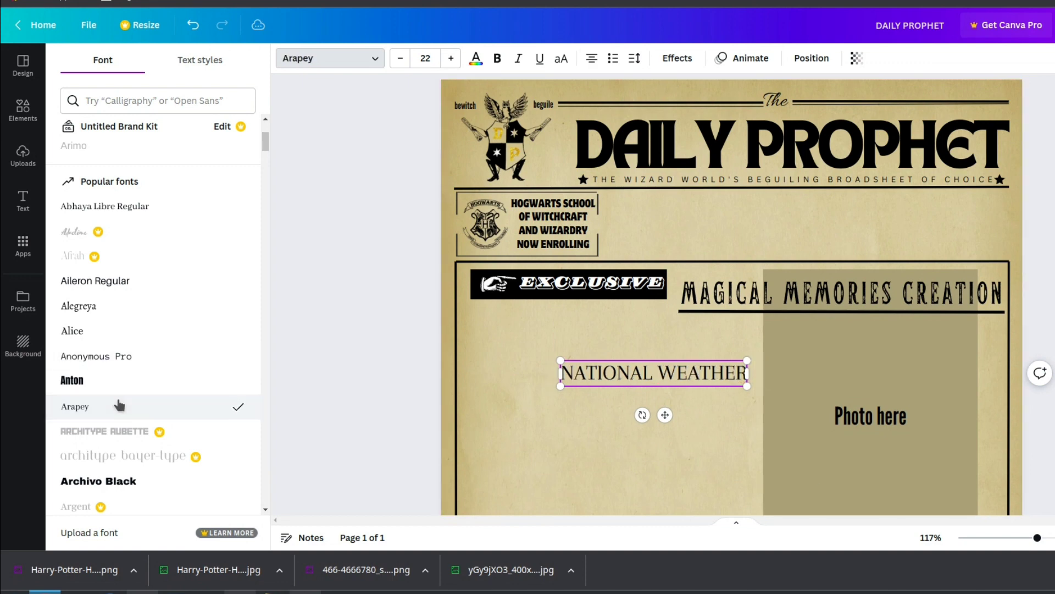
scroll(116, 404, "down", 4)
left_click(94, 352)
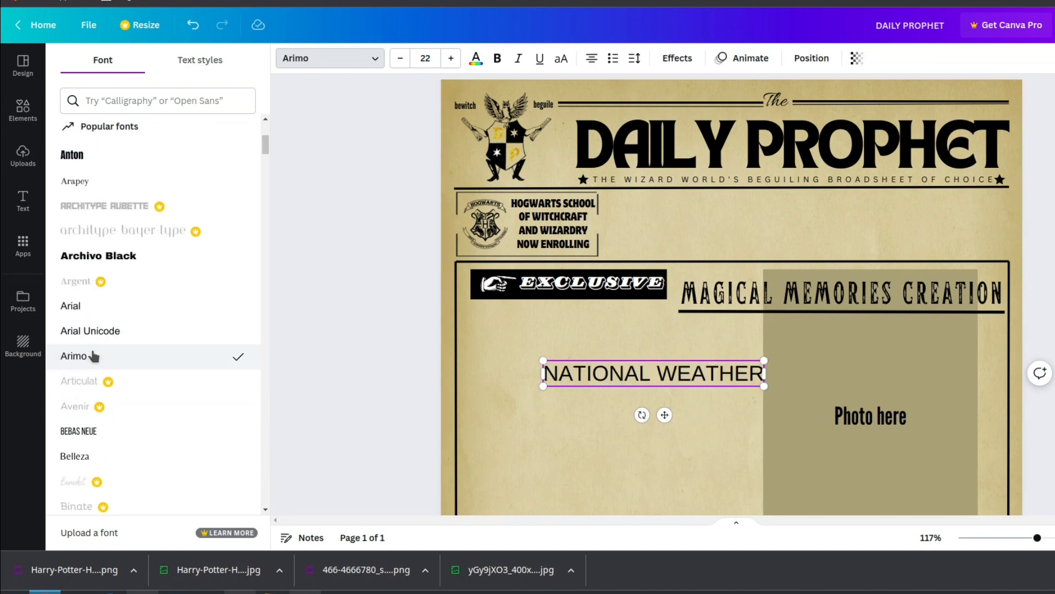
scroll(94, 351, "down", 3)
left_click(89, 282)
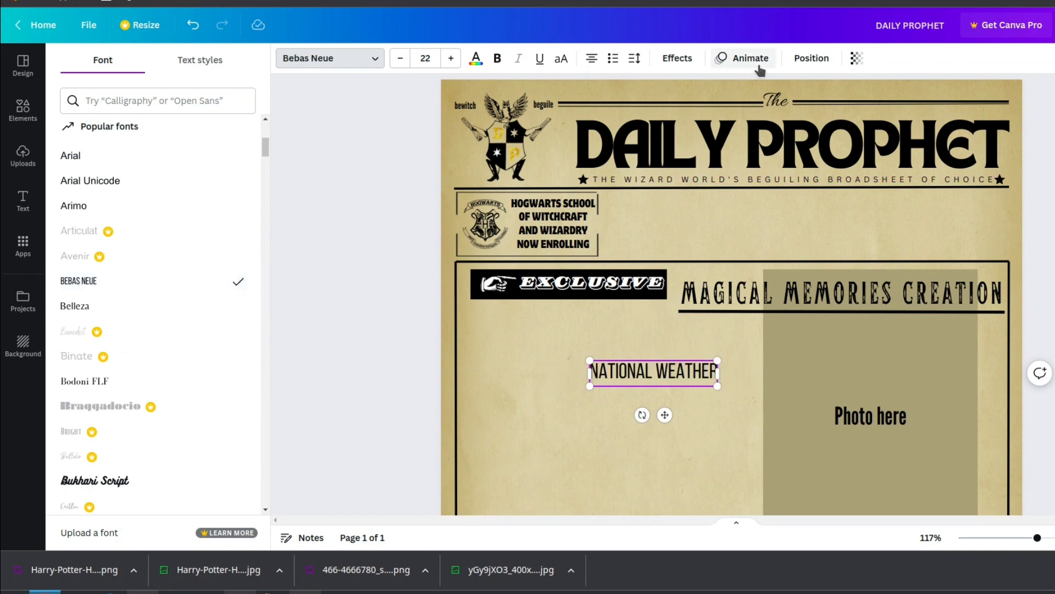
- Give NATIONAL WEATHER a letter spacing of 209, shrink it to size 13.7 and place it under the masthead beside the Hogwarts box
left_click(636, 59)
left_click(699, 114)
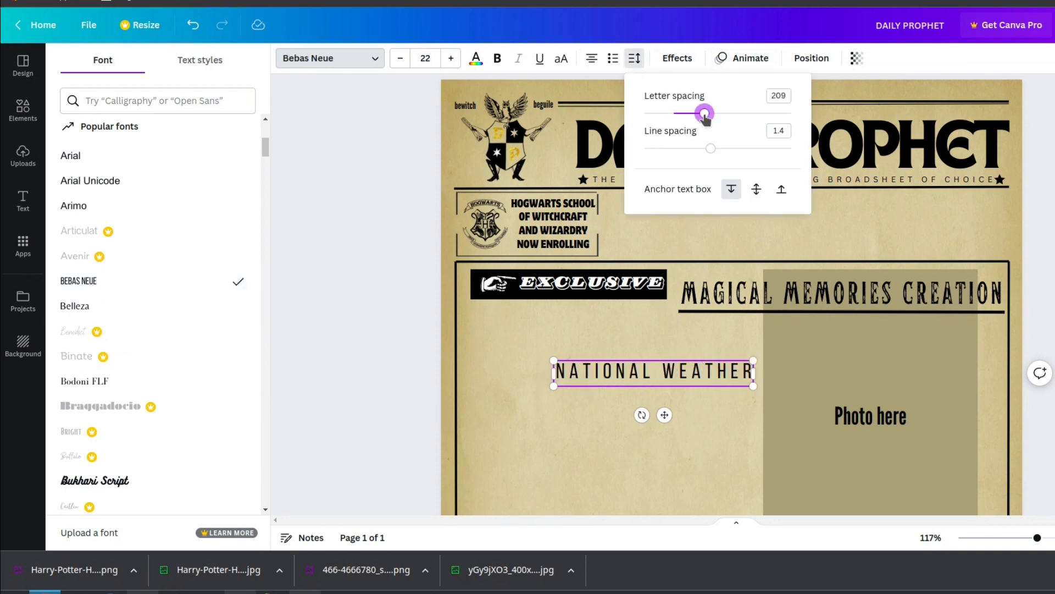
left_click_drag(754, 385, 681, 378)
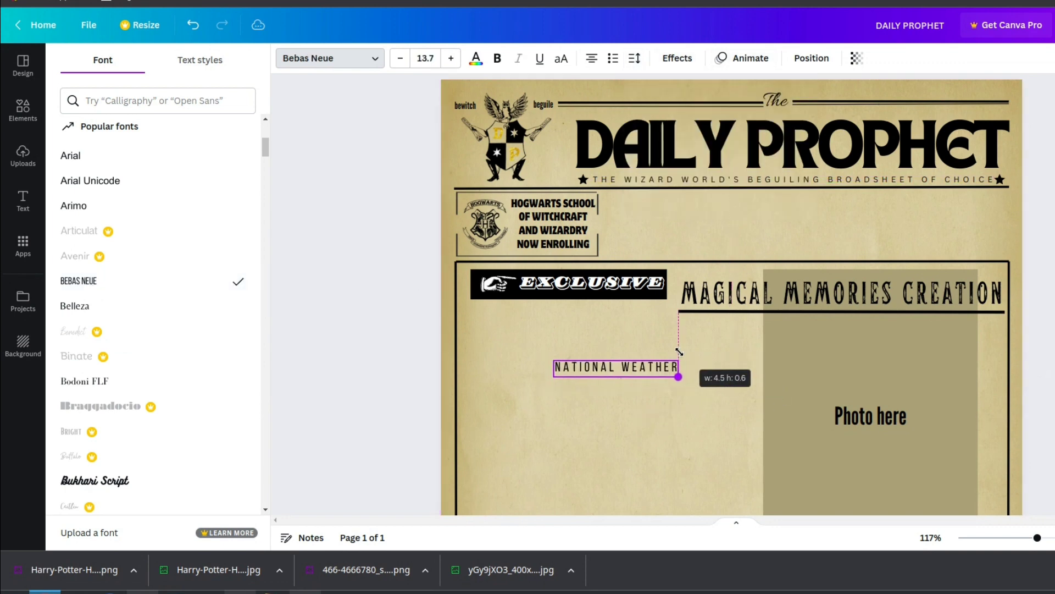
left_click_drag(623, 410, 681, 239)
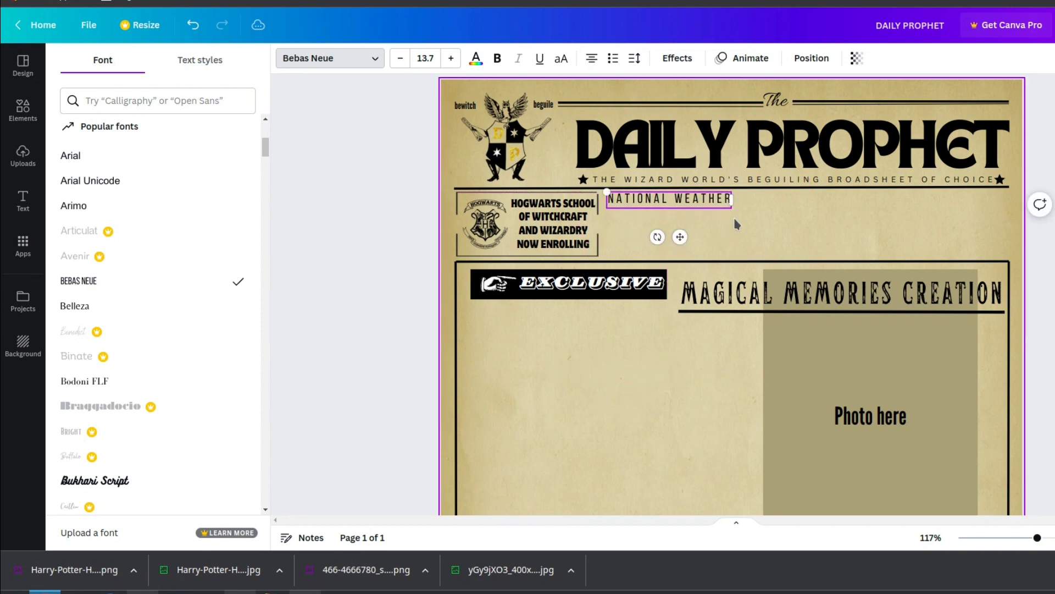
- Increase the NATIONAL WEATHER letter spacing to 311 and widen its text box so the words fit on one line
left_click_drag(731, 199, 753, 199)
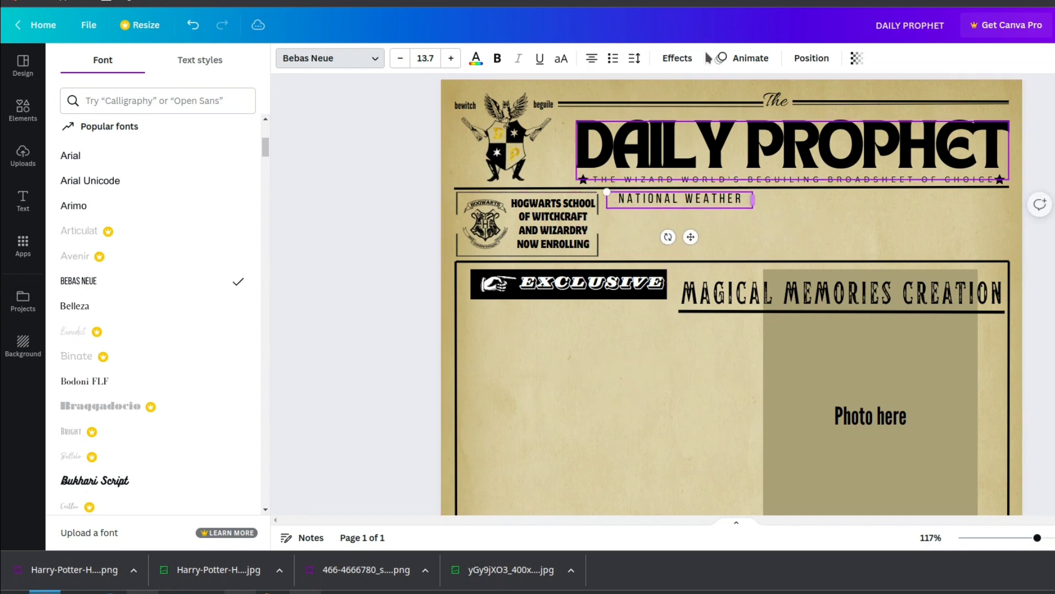
left_click(635, 57)
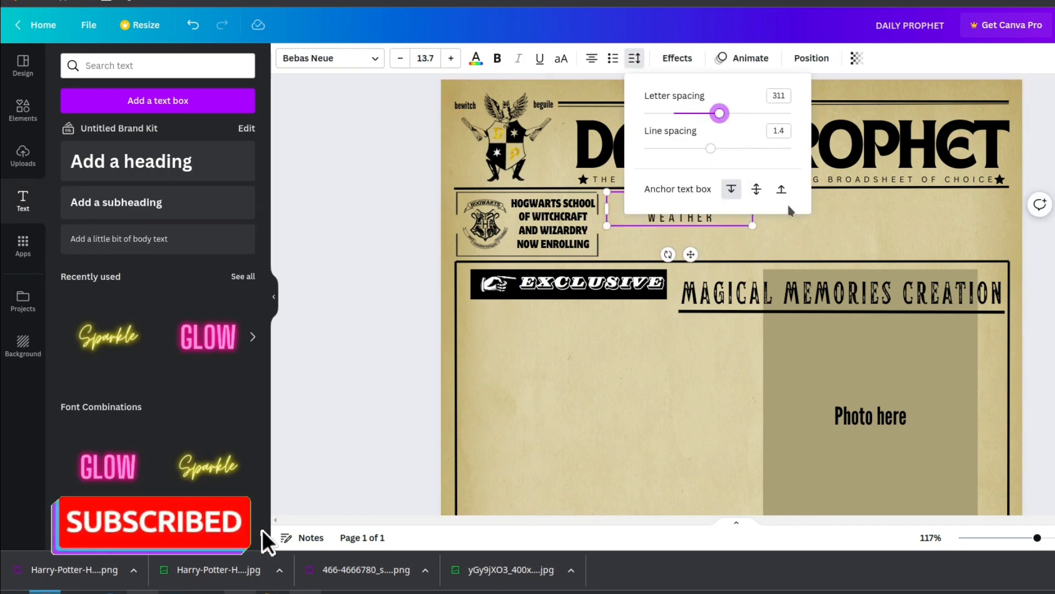
left_click_drag(753, 209, 773, 210)
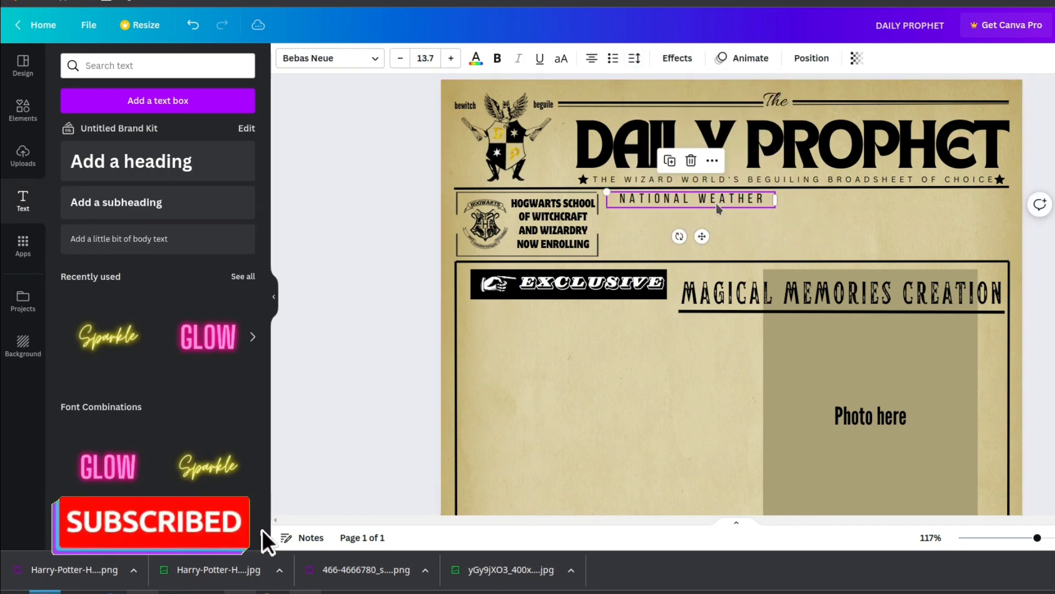
- Add a body text box below the EXCLUSIVE banner reading "SOUTH - CLOUDY & RAIN 3C" and widen it so the words fit on one line
left_click(119, 238)
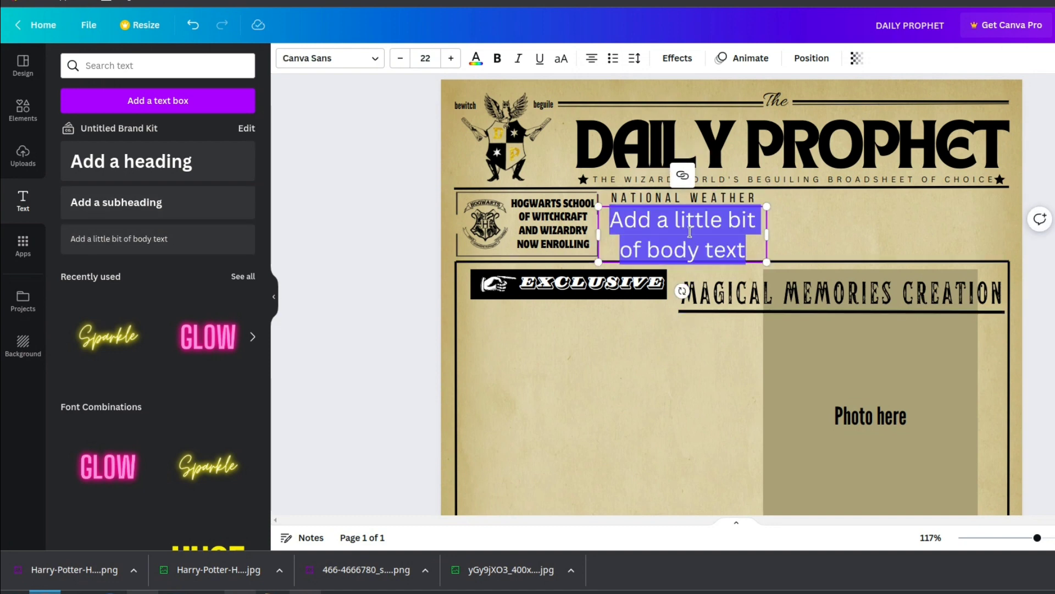
left_click_drag(690, 231, 606, 385)
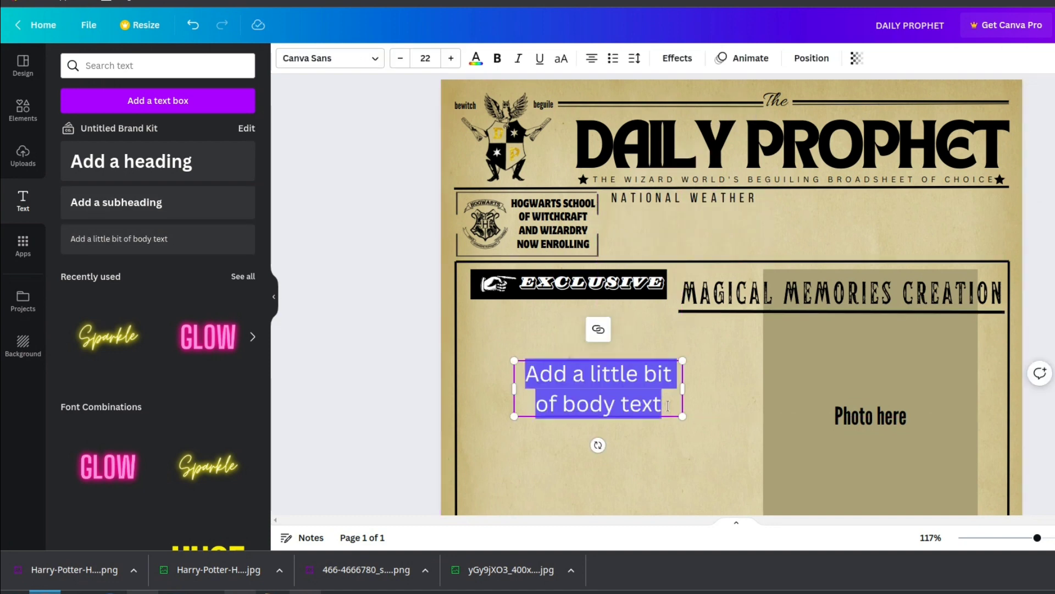
type("SOUTH - CLOU")
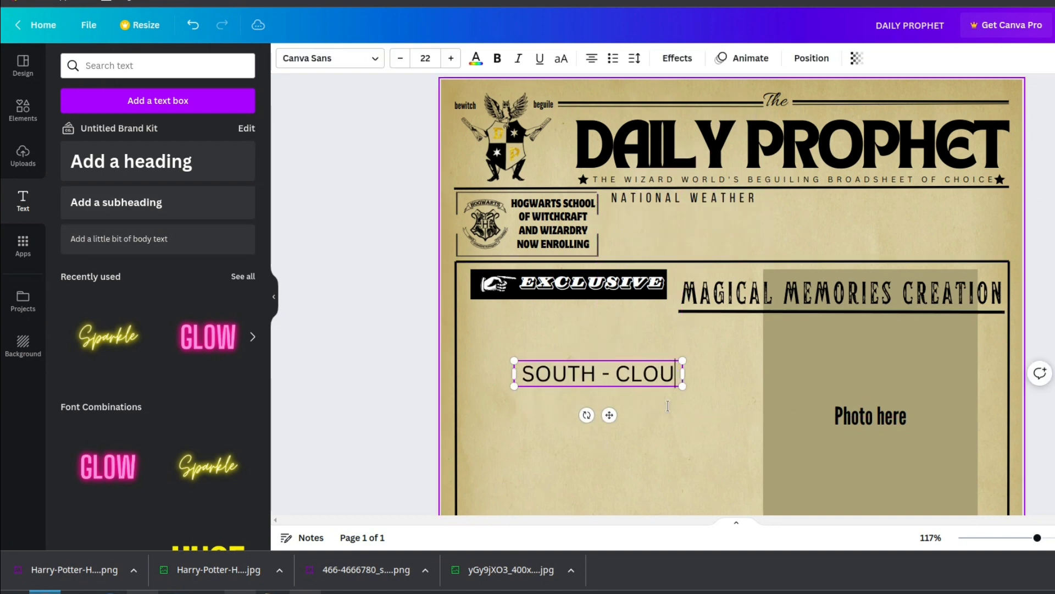
type("DY & RAIN")
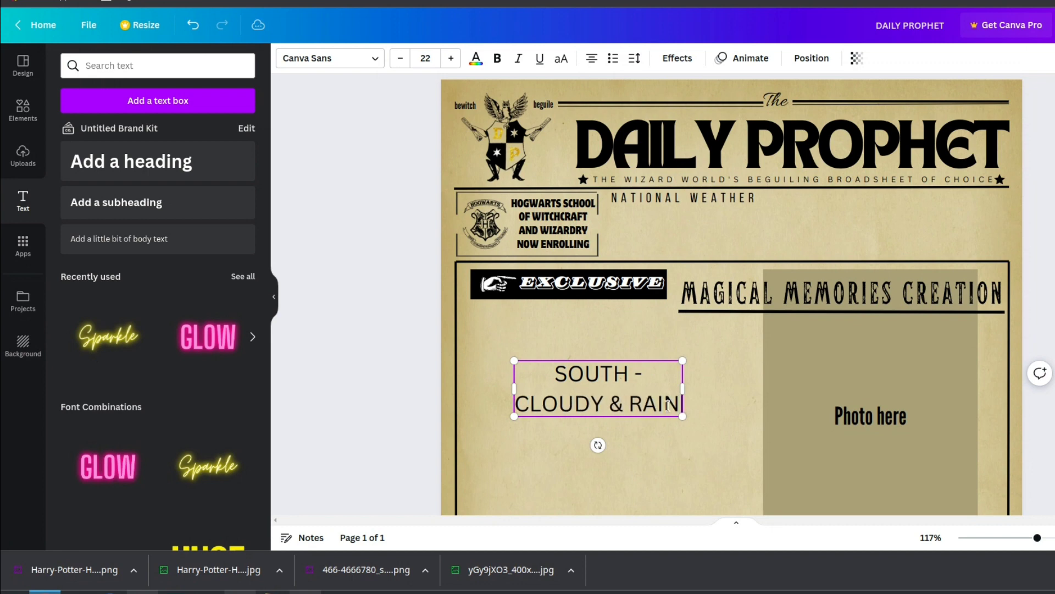
type(" 3C")
left_click_drag(685, 417, 763, 410)
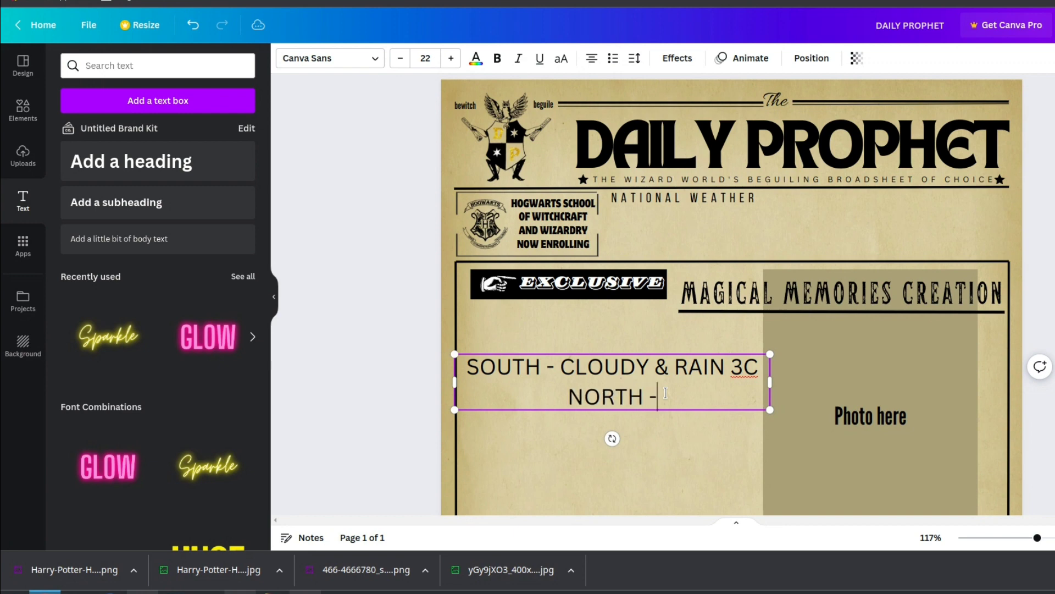
- Add the forecast lines "NORTH - CLOUDY & RAIN 7C" and "CENTRAL - CLOUDY & RAIN 6C" to the weather text
type("& RAIN 7C")
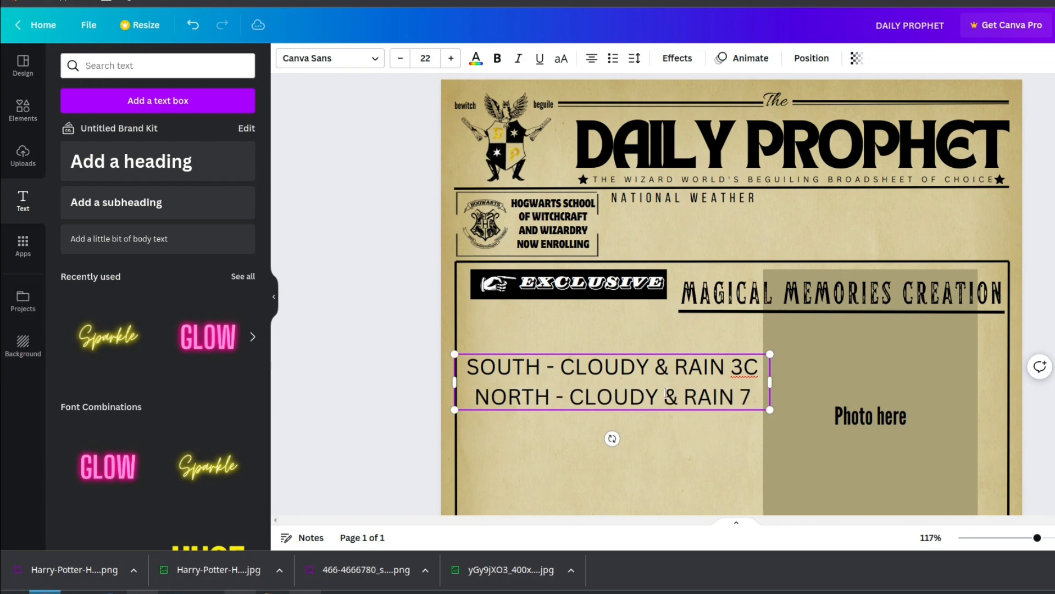
key("Return")
type("CENTRAL - CLOU")
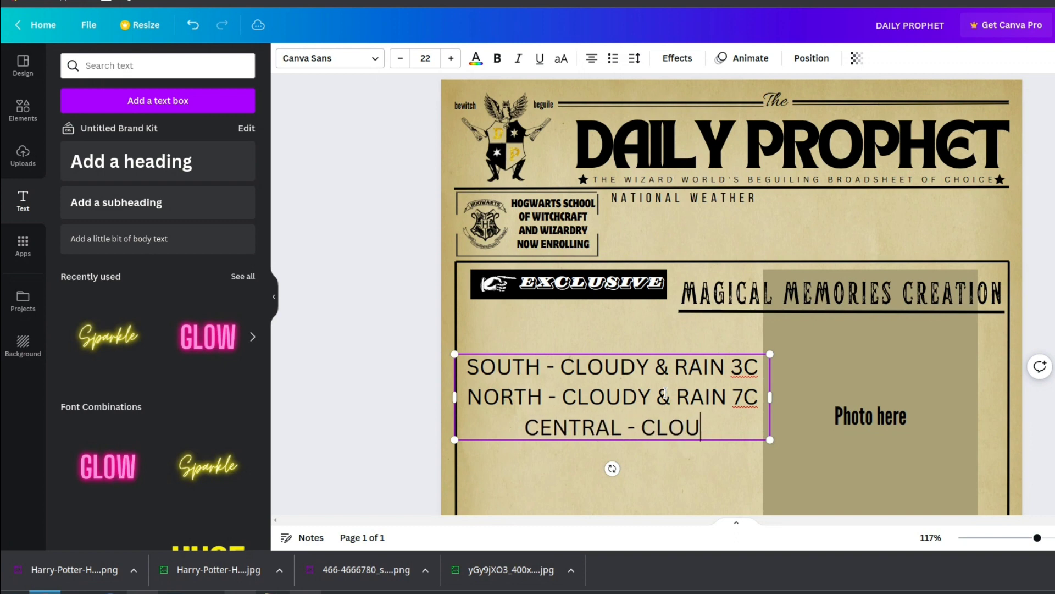
type("DY & RAIN 6C")
key("Return")
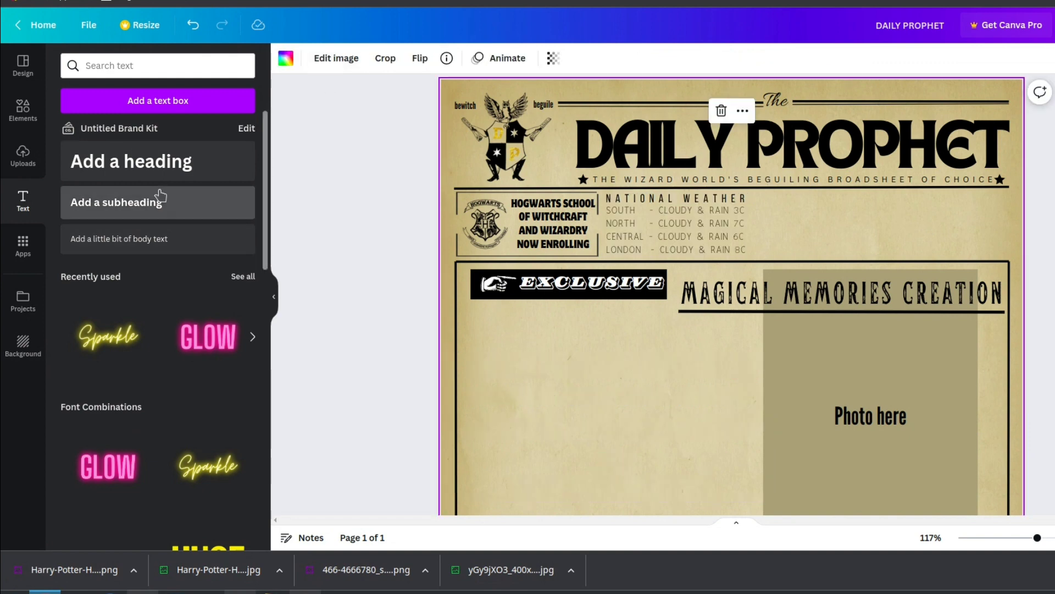
- Add a subheading reading "ZODIAC * ASPECTS" in the empty article area below the EXCLUSIVE banner
left_click(116, 202)
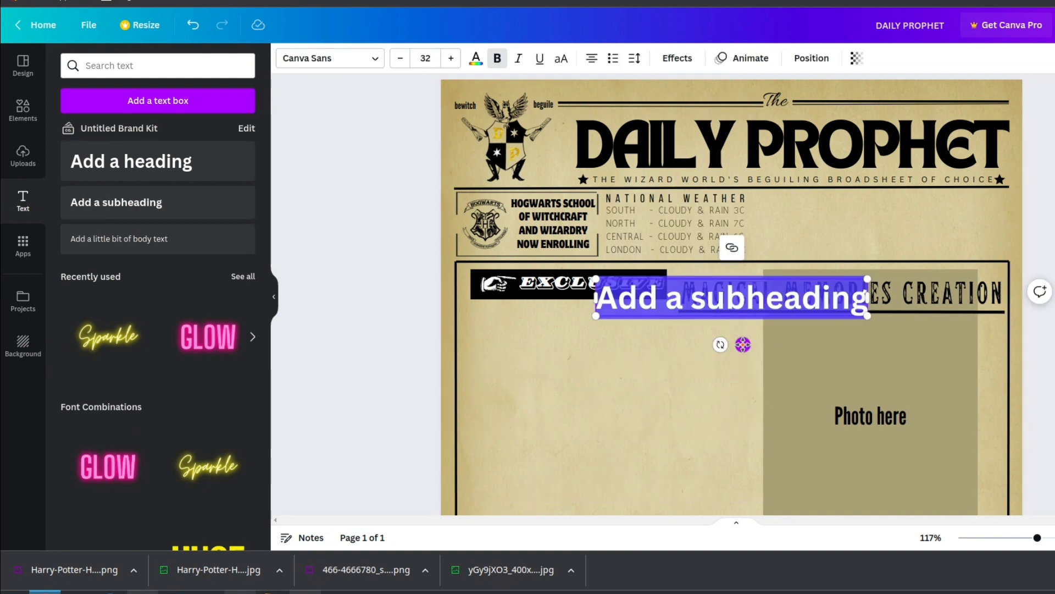
left_click_drag(769, 295, 651, 357)
type("ZODIAC")
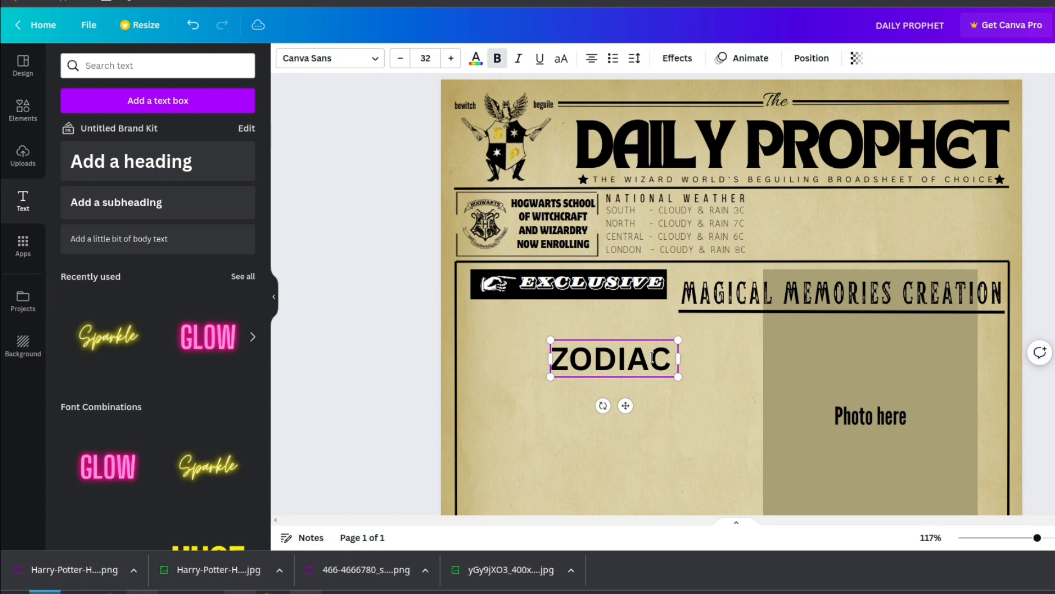
type(" *")
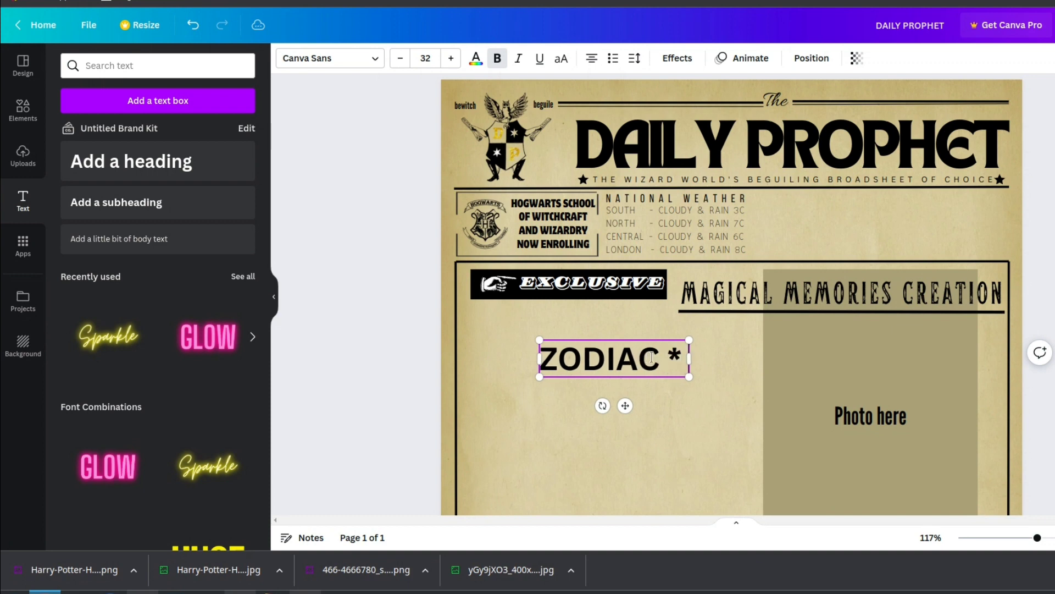
type(" ASPECTS")
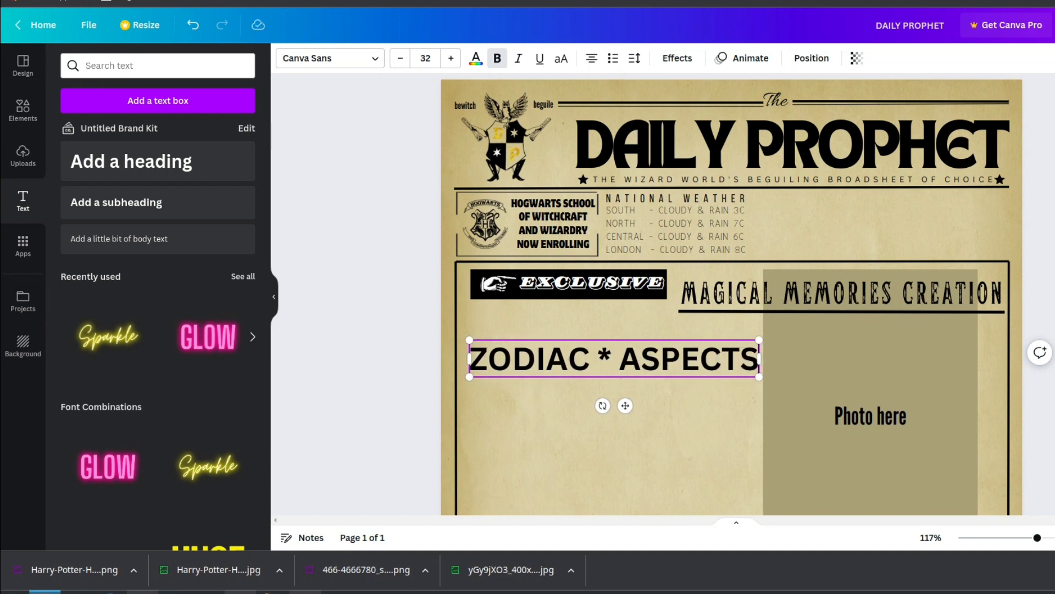
- Set ZODIAC * ASPECTS to Alegreya Bold, shrink it to size 10.7 and place it beside the NATIONAL WEATHER heading
left_click(355, 62)
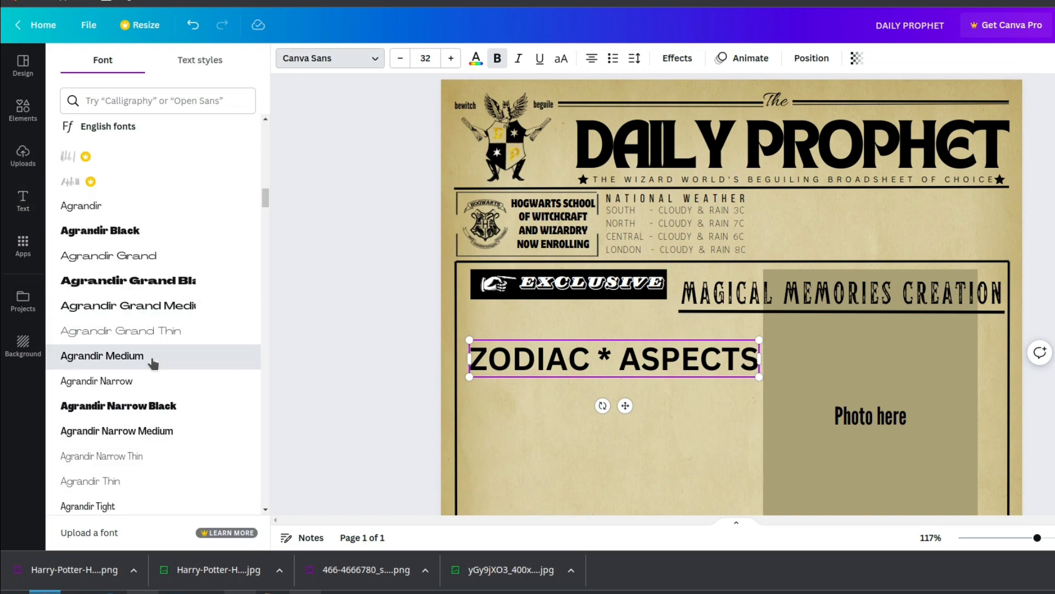
left_click(153, 362)
scroll(163, 303, "down", 1)
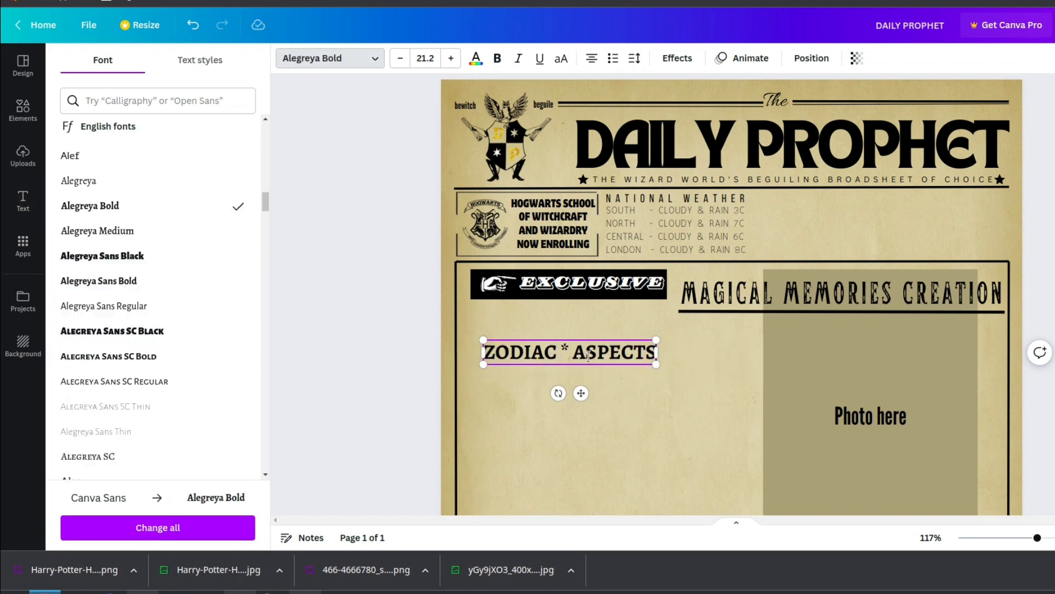
left_click_drag(579, 393, 834, 237)
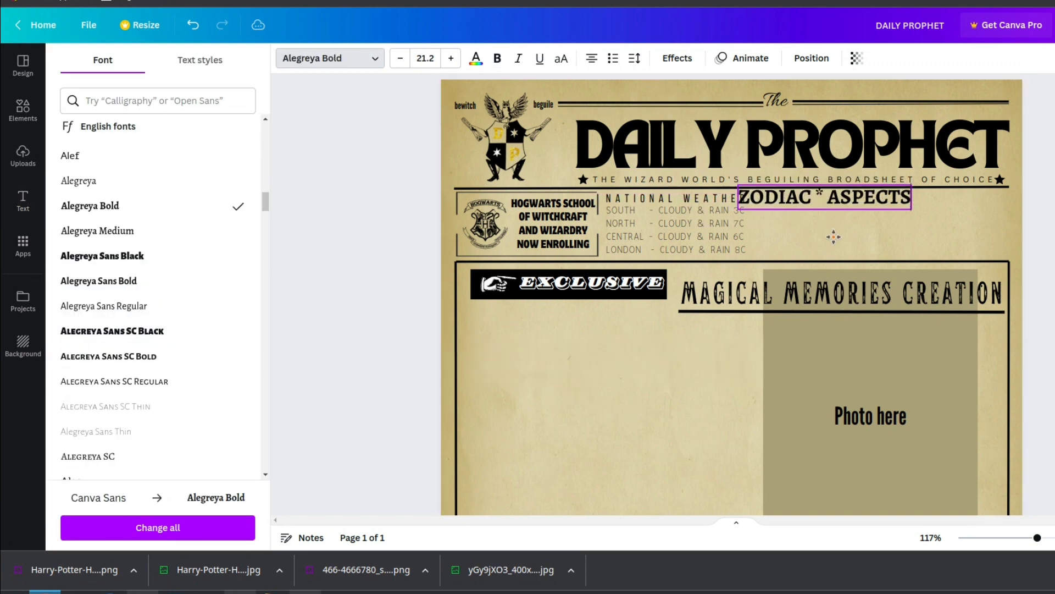
left_click_drag(912, 208, 817, 236)
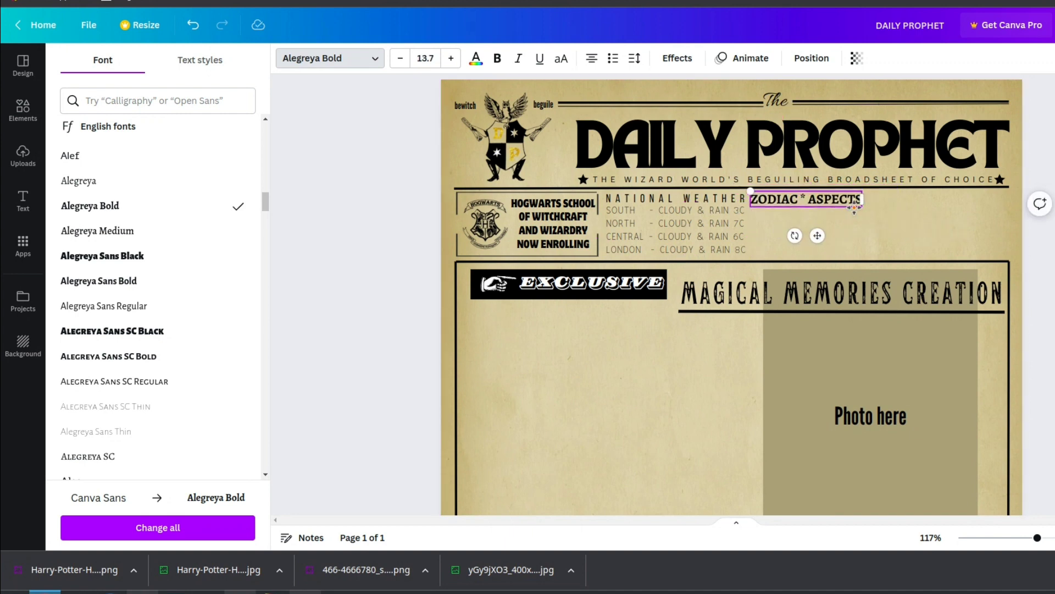
left_click(399, 60)
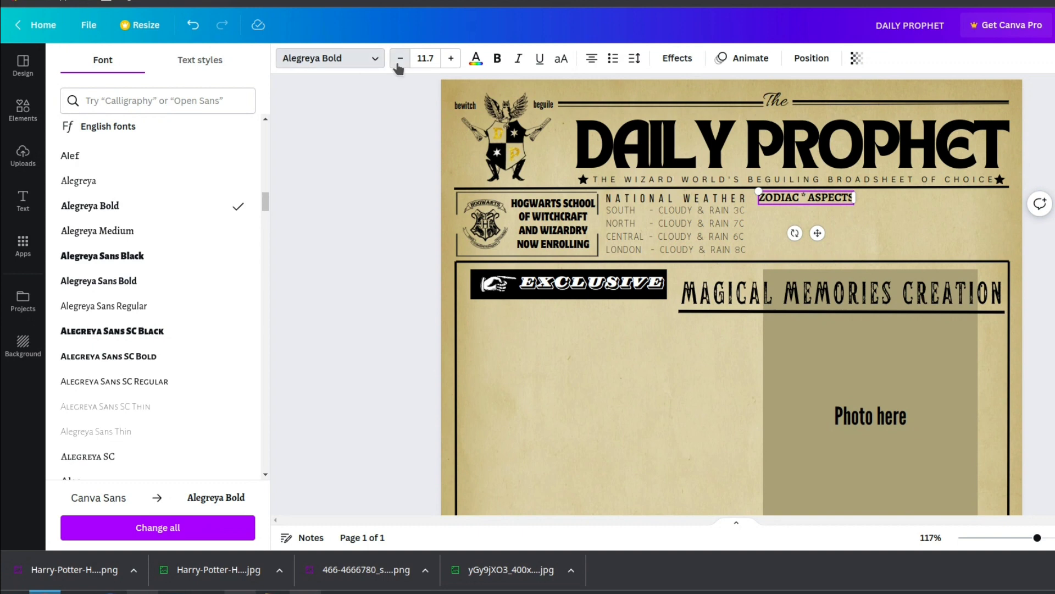
left_click(399, 60)
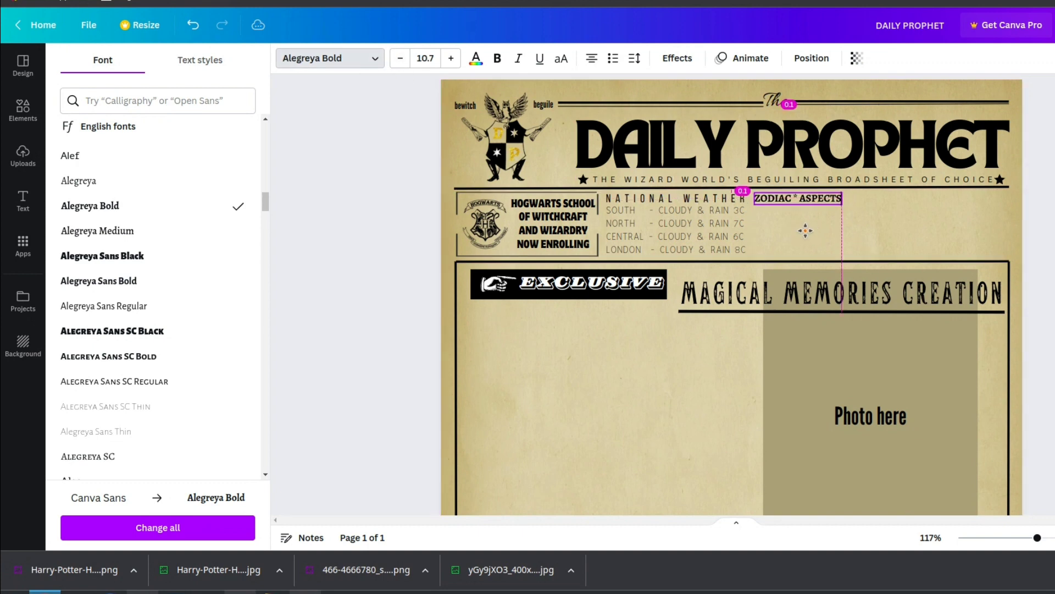
- Add a body text box in the empty article area reading "IN VIGRO **"
left_click(22, 201)
left_click(158, 238)
left_click_drag(817, 277, 604, 412)
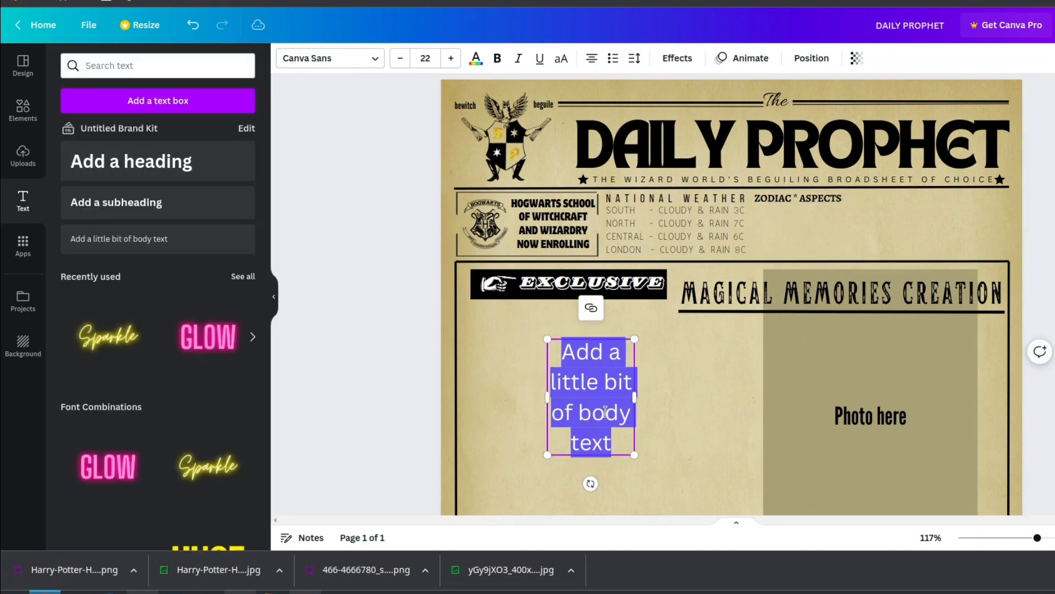
type("IN VIGRO")
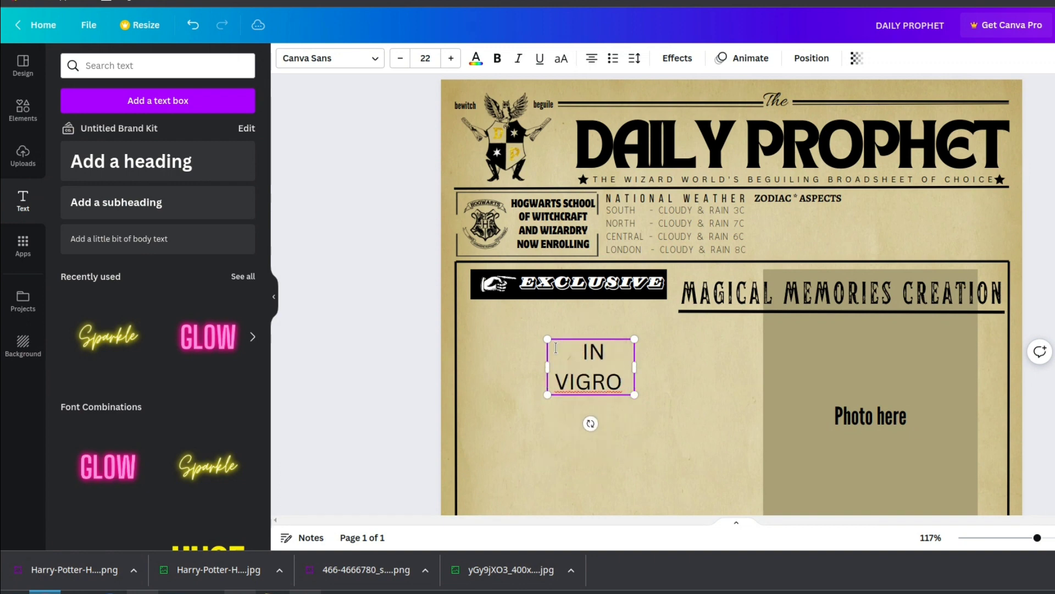
type(" **")
- Widen the IN VIGRO text box, set its size to 13 and add the lines "A LAND LIBRA" and "TO PIERCE IS"
left_click_drag(635, 381, 698, 381)
left_click(400, 61)
left_click(400, 62)
left_click(400, 62)
left_click(401, 61)
left_click(677, 344)
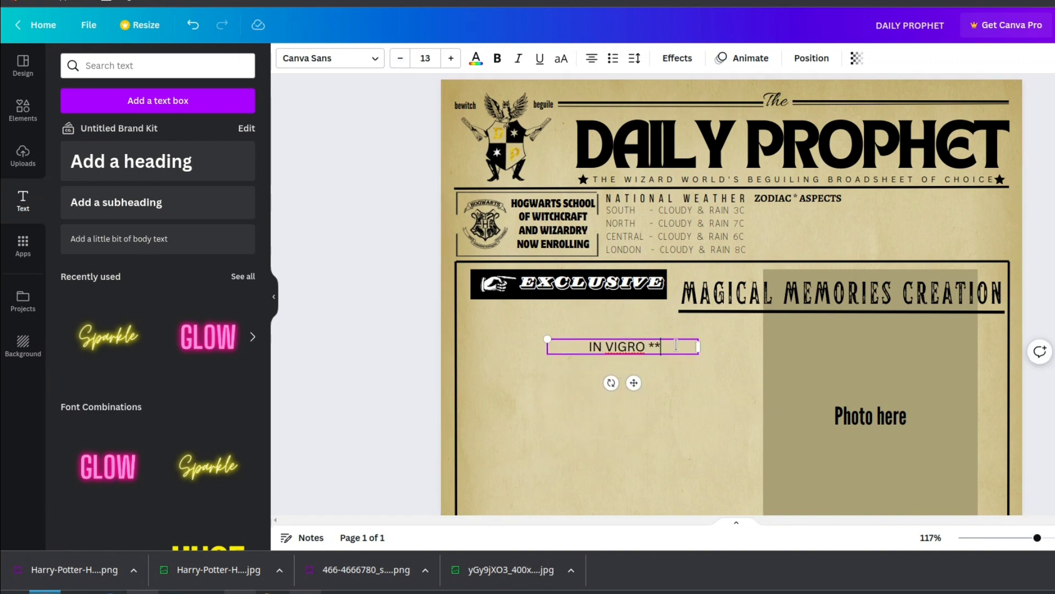
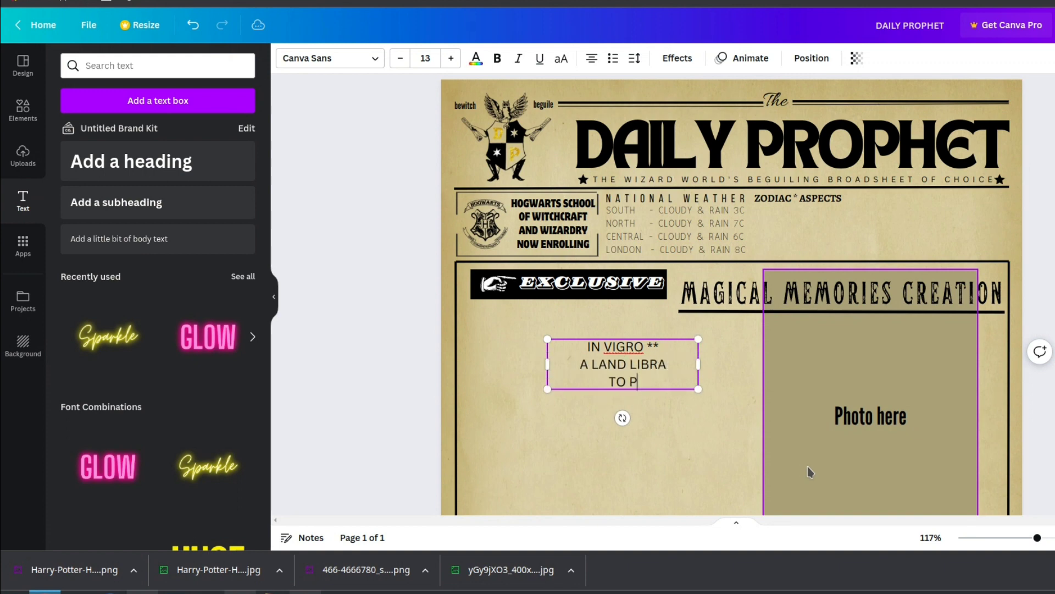
- Replace the previous search for design elements with a search for "CIRCLE"
left_click(23, 110)
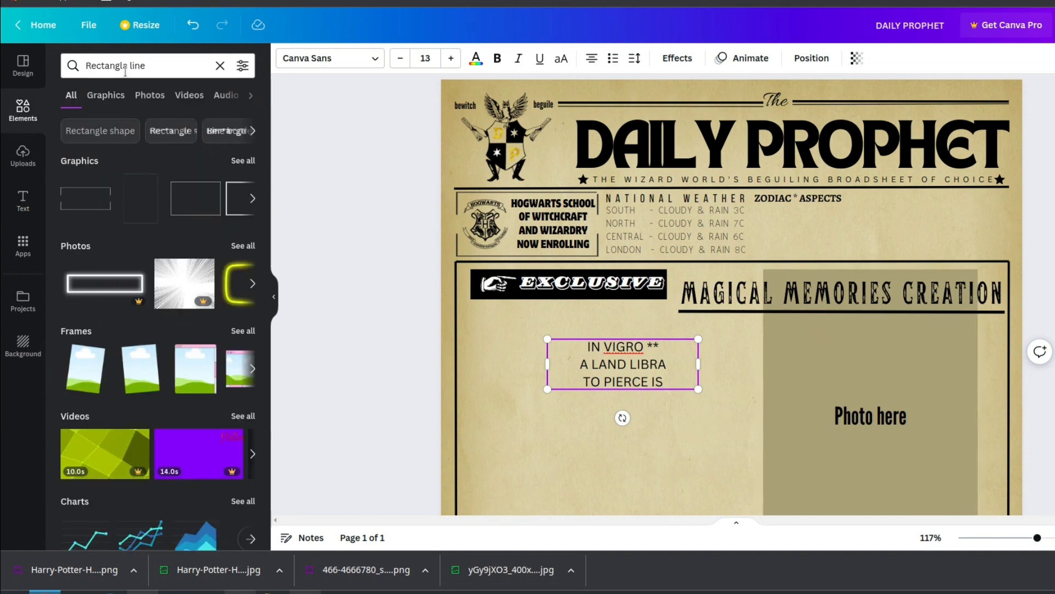
triple_click(175, 65)
type("C")
left_click(162, 125)
key("Delete")
left_click(137, 65)
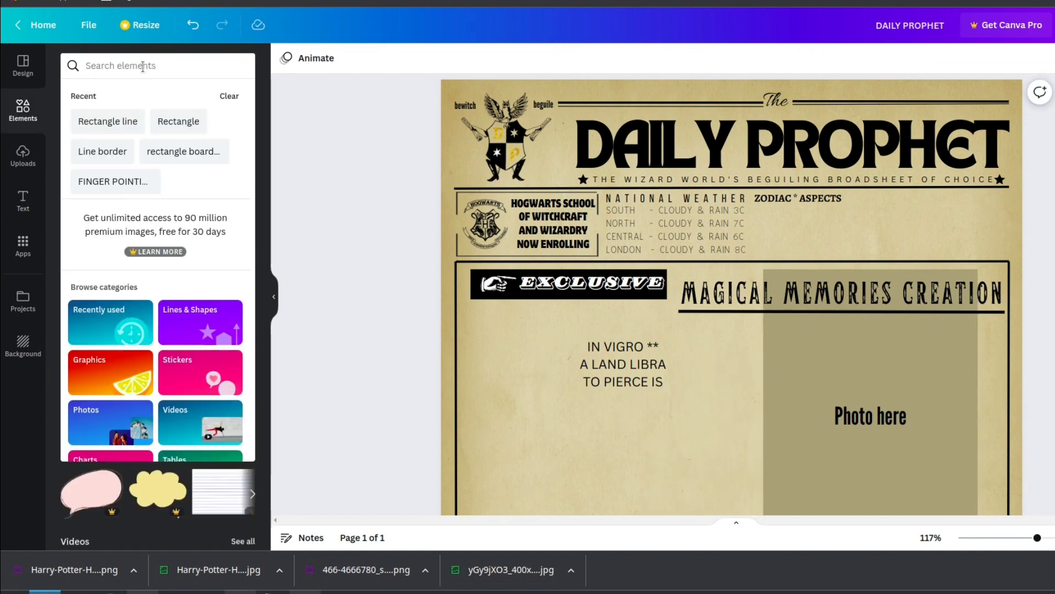
type("CIRCLE")
key("Return")
- Insert gaps before A LAND LIBRA and IS for symbols, widen the text box and move it under the ZODIAC * ASPECTS heading
left_click(651, 354)
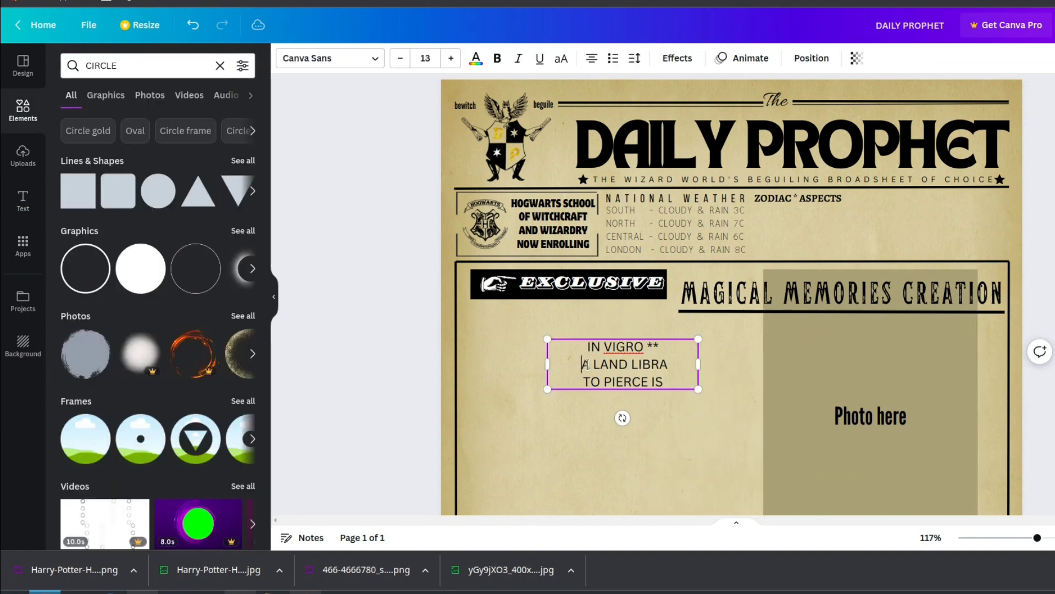
left_click(592, 59)
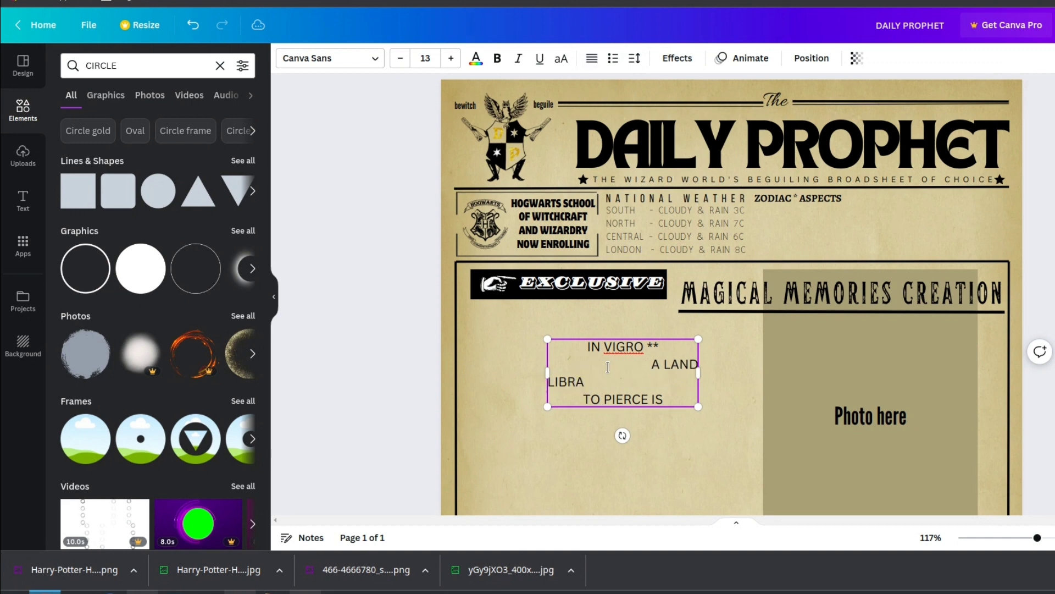
left_click_drag(699, 373, 750, 369)
left_click(674, 380)
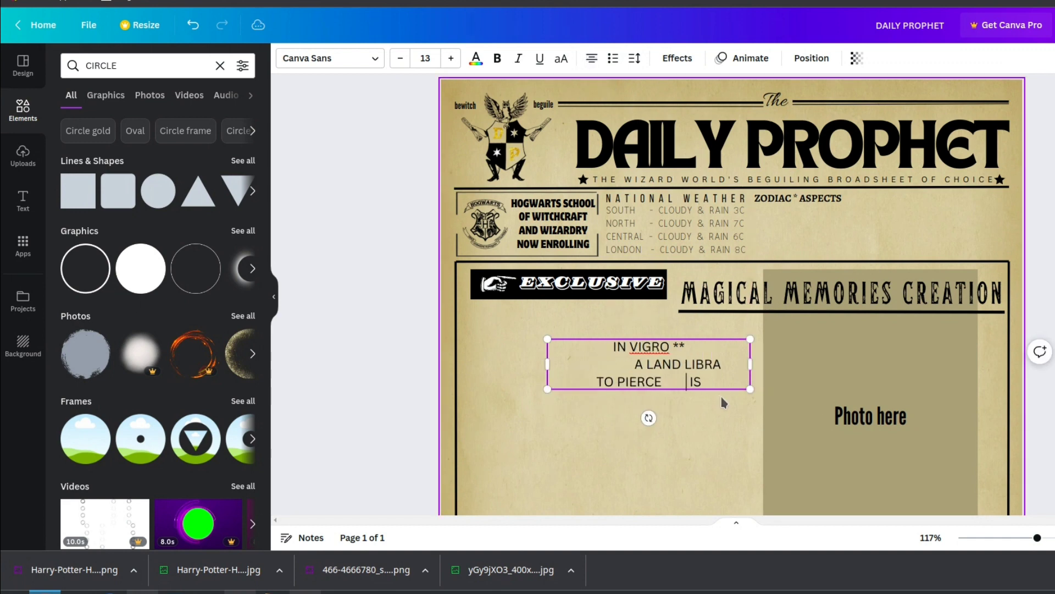
left_click_drag(653, 416, 649, 397)
left_click_drag(661, 346, 835, 214)
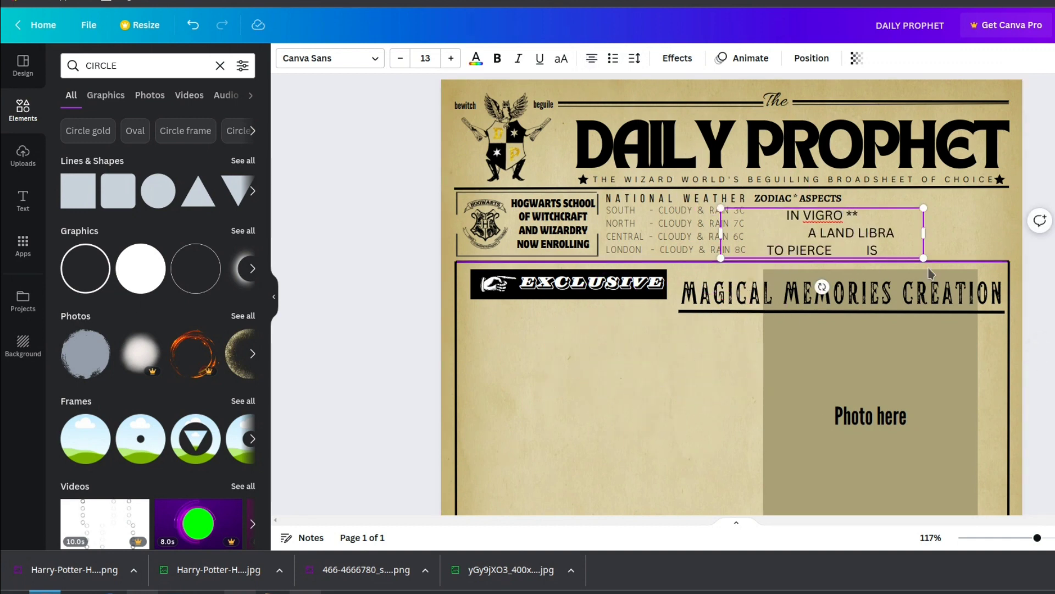
- Shrink the zodiac text to size 8.5, try Alex Brush on it and set its font to Alta Light
left_click_drag(923, 258, 852, 240)
left_click(664, 245)
left_click(827, 234)
left_click(360, 62)
scroll(157, 395, "down", 3)
left_click(157, 379)
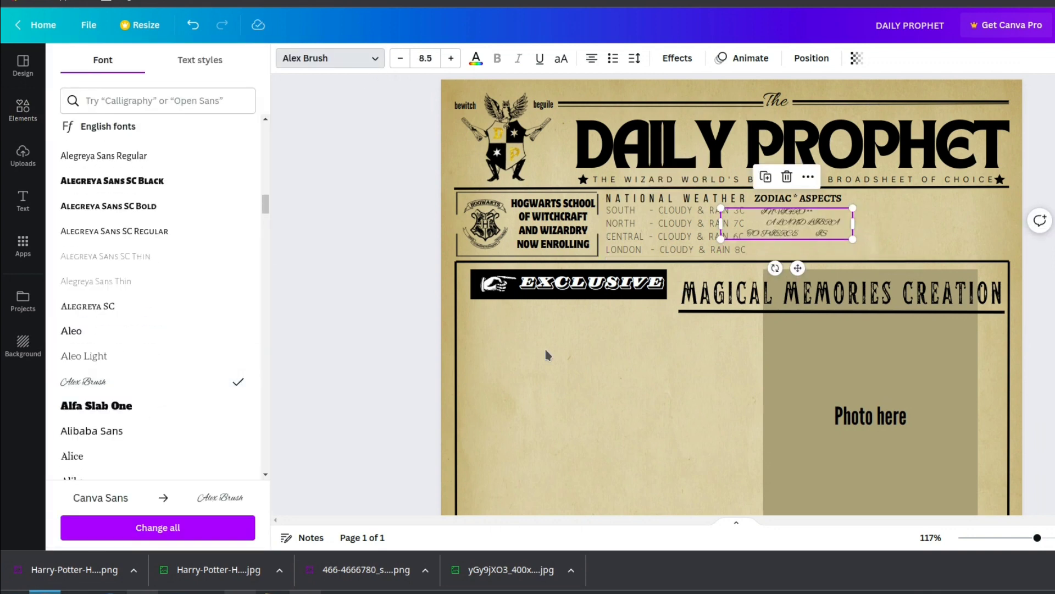
scroll(137, 358, "down", 5)
left_click(117, 332)
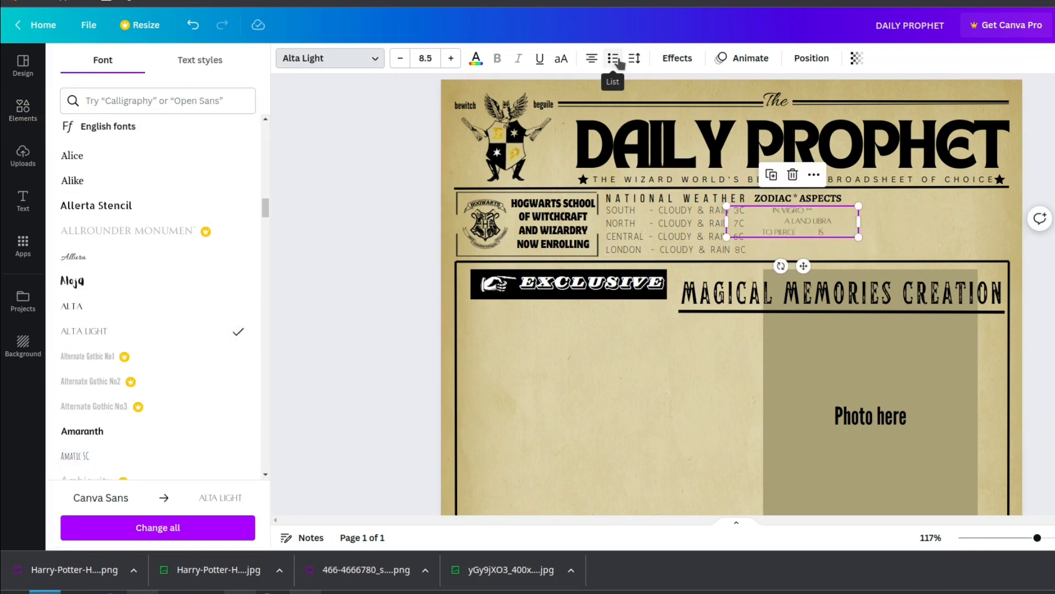
- Fine-tune the zodiac text's font size and increase its line spacing
left_click(450, 59)
left_click(451, 58)
left_click(400, 58)
left_click(633, 58)
left_click_drag(711, 148, 762, 149)
left_click(634, 58)
left_click(634, 58)
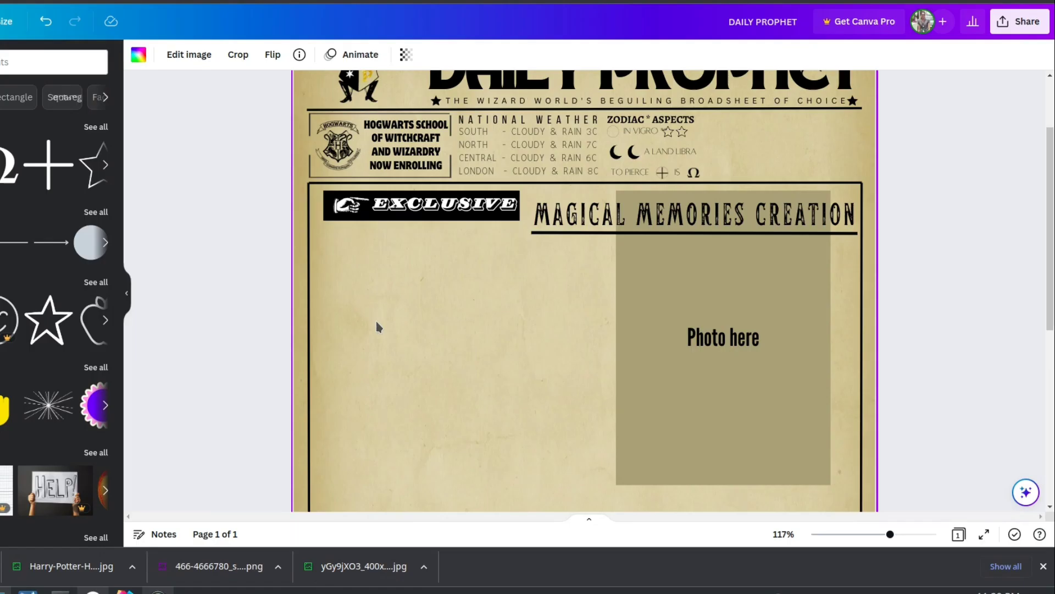
- Add a new subheading text box and place it in the article area below the EXCLUSIVE banner
left_click(1, 179)
left_click(21, 195)
left_click_drag(596, 339, 503, 353)
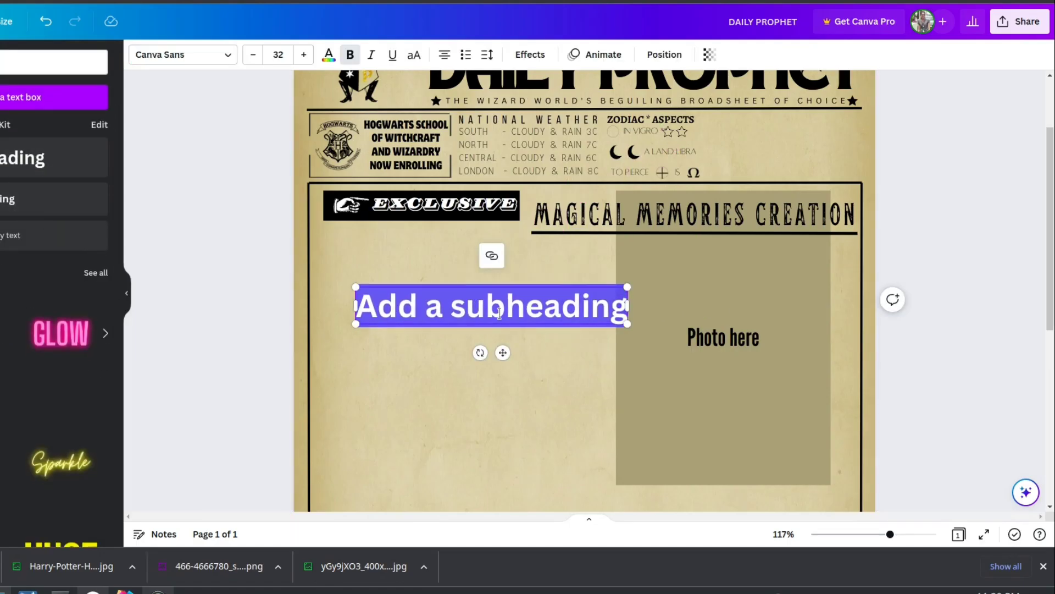
- Enter FIRST-SECOND EDITION as the new subheading's text and set its font to Art Nuvo
type("FIRST-SECOND")
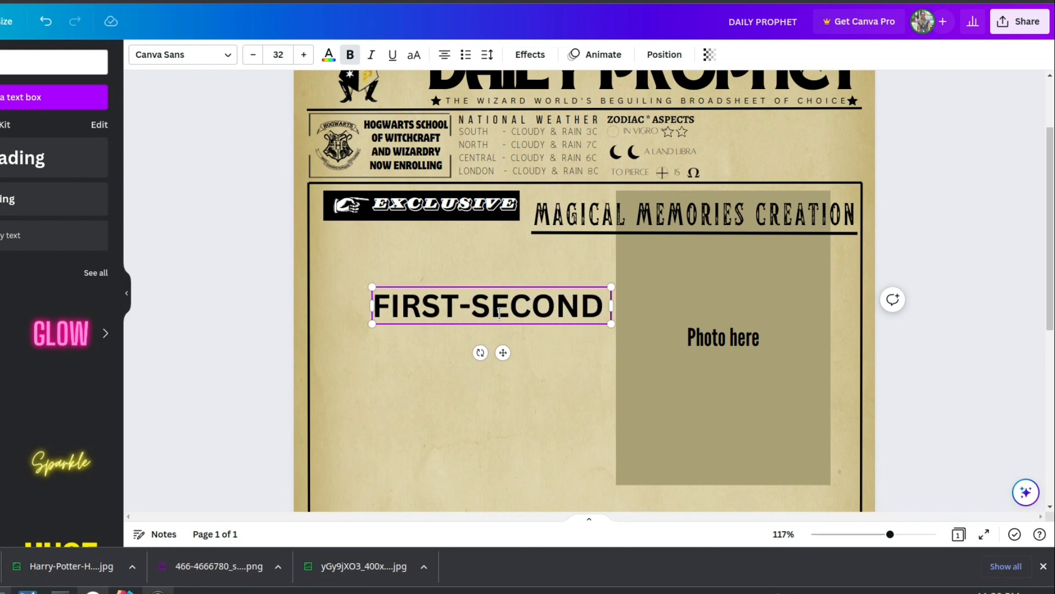
type(" EDITION")
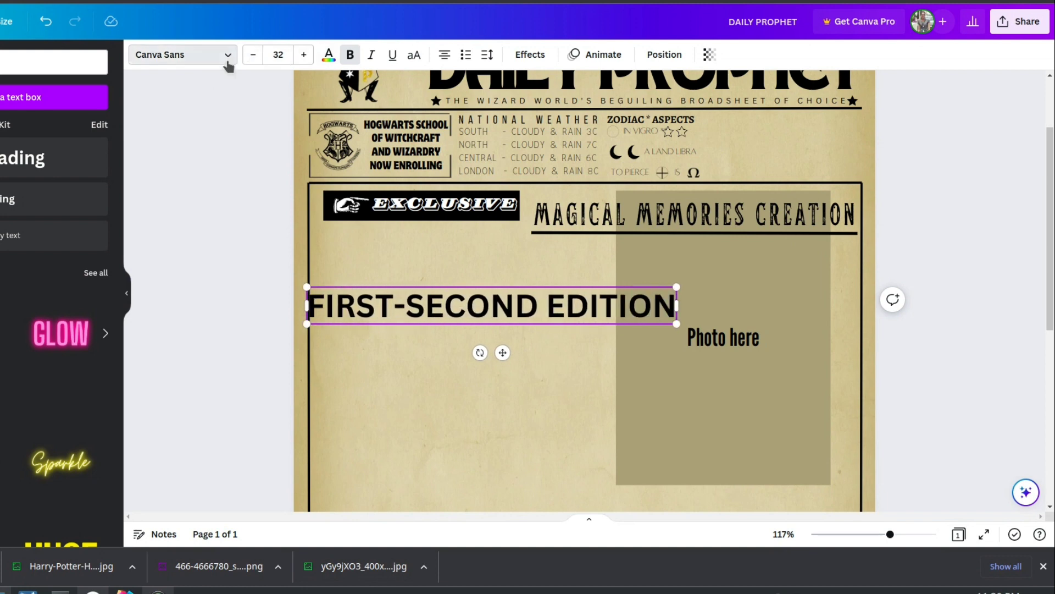
left_click(227, 58)
left_click(44, 302)
left_click(44, 228)
scroll(2, 228, "down", 2)
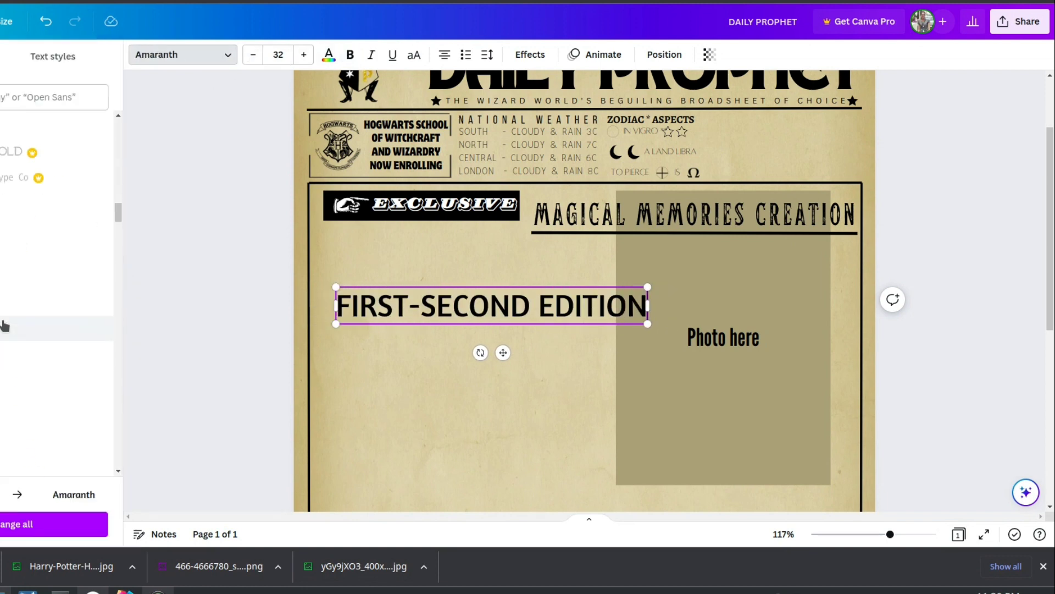
left_click(2, 252)
scroll(2, 252, "down", 1)
left_click(2, 203)
scroll(2, 274, "down", 4)
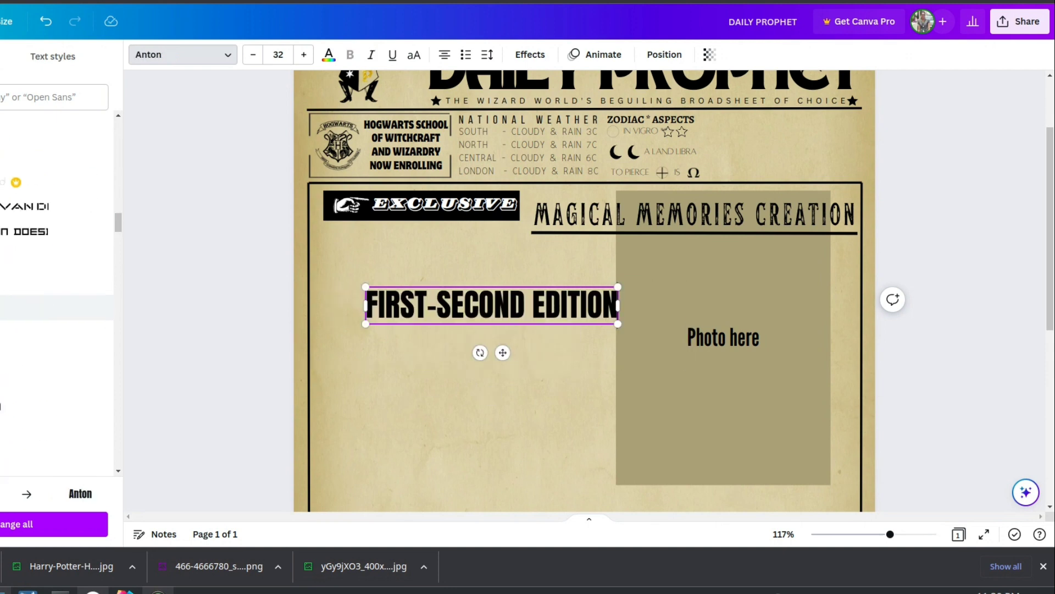
left_click(3, 203)
scroll(2, 253, "down", 2)
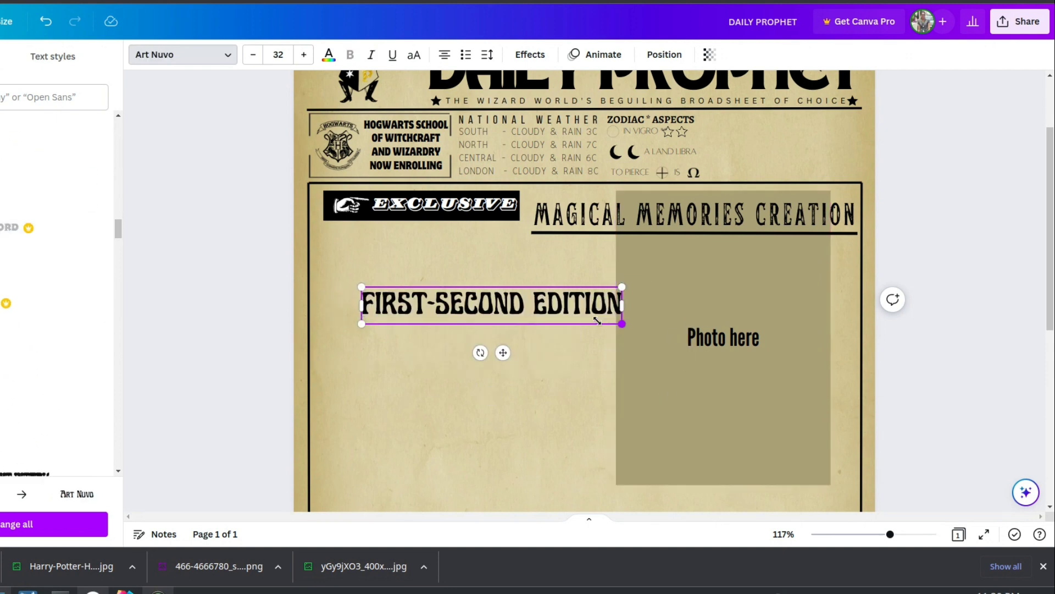
- Shrink the FIRST-SECOND EDITION heading and place it directly beside the ZODIAC * ASPECTS heading
left_click_drag(622, 324, 471, 305)
left_click_drag(423, 336, 765, 160)
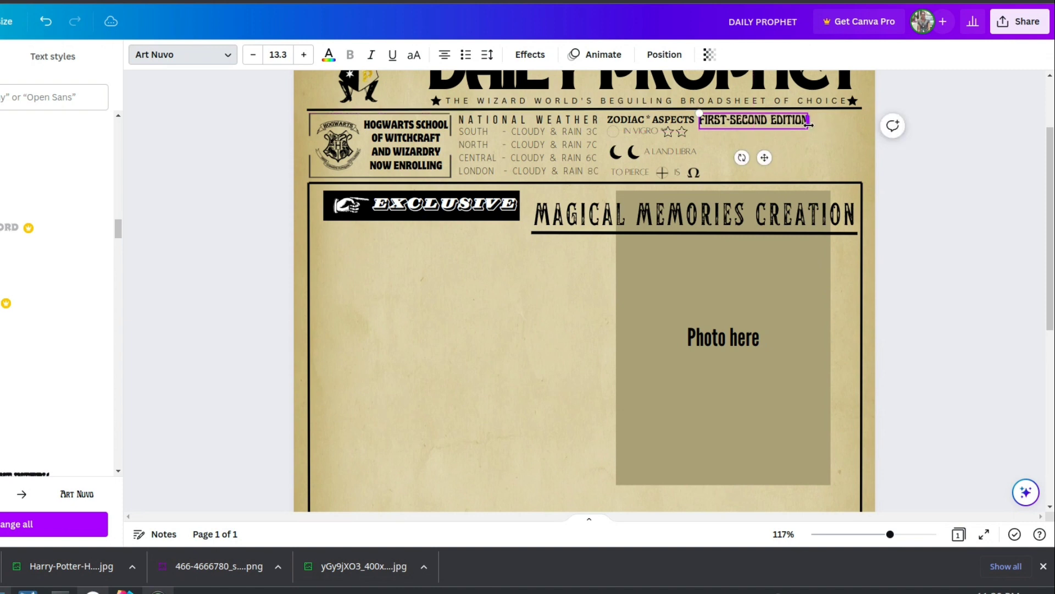
left_click_drag(810, 127, 799, 125)
left_click_drag(765, 159, 758, 159)
- Add a body text box reading BO240273-LONDON UK and TODAY IN AQUARIUS, widened so each phrase fits on one line
key("t")
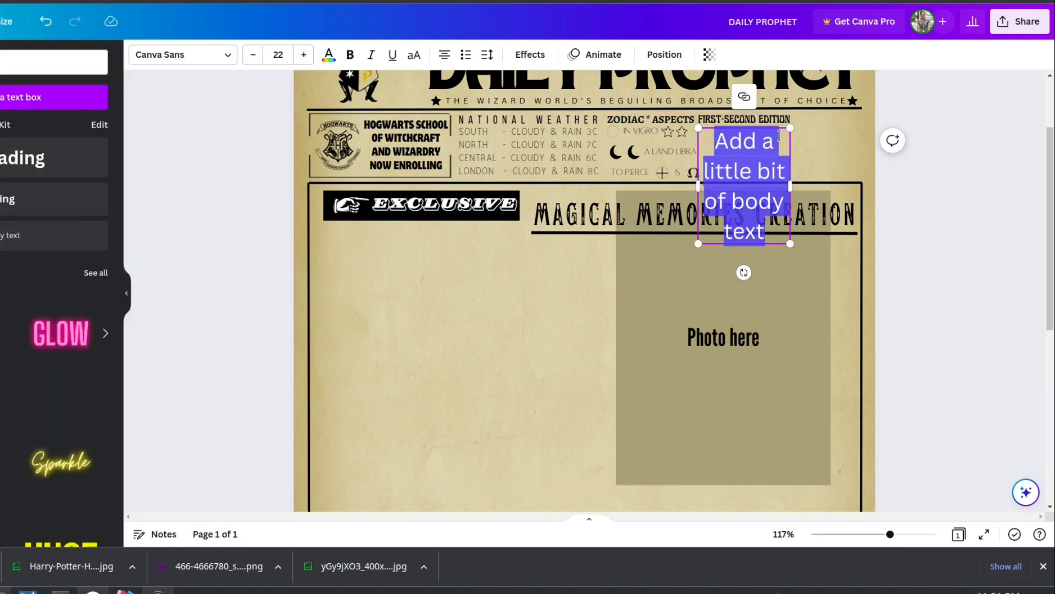
left_click_drag(784, 236, 465, 385)
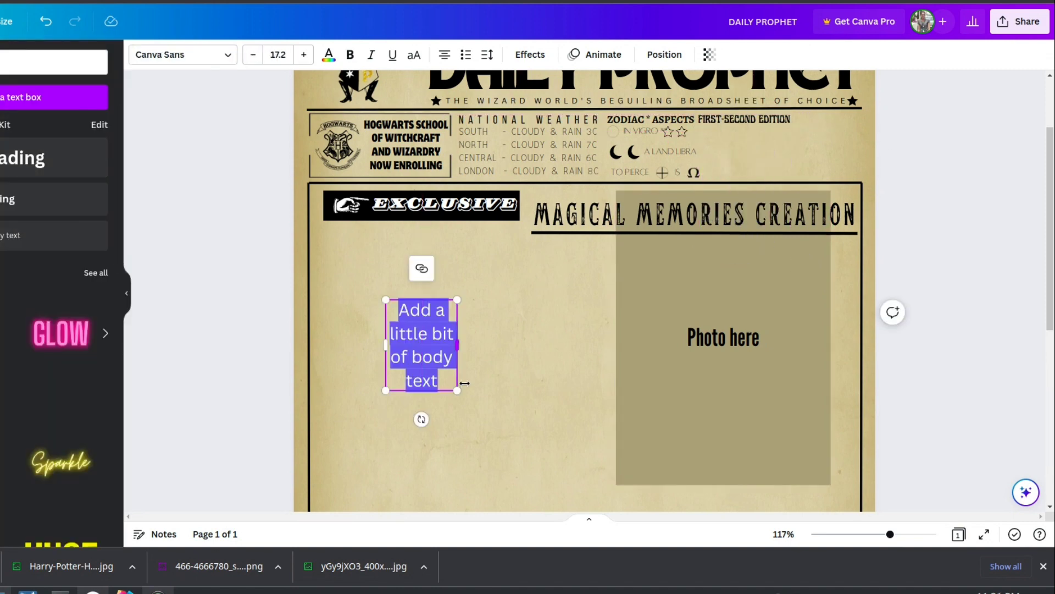
type("BO240273")
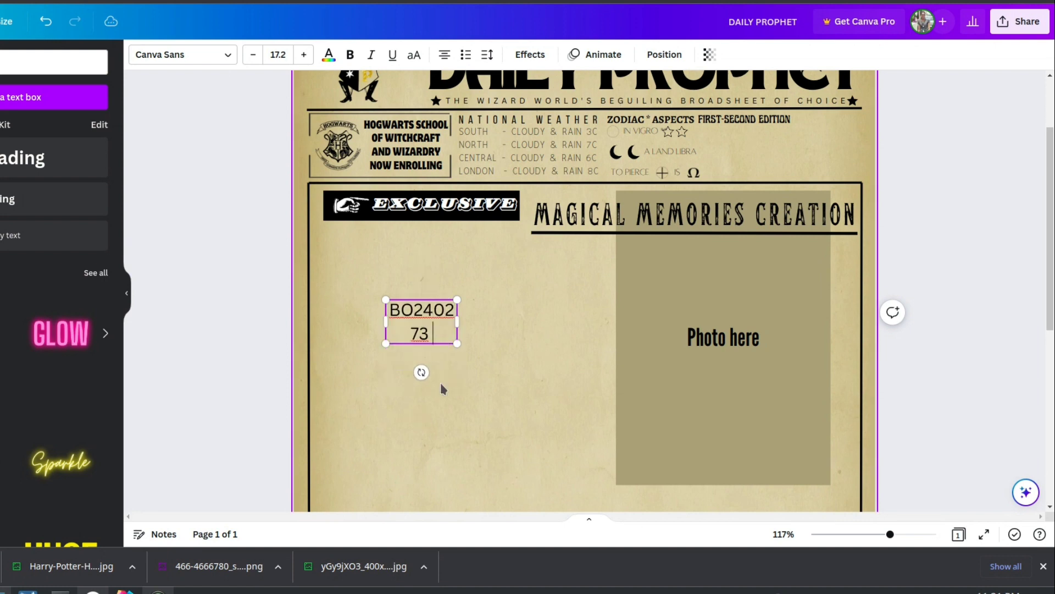
type("-LONDON UK")
left_click_drag(457, 344, 585, 321)
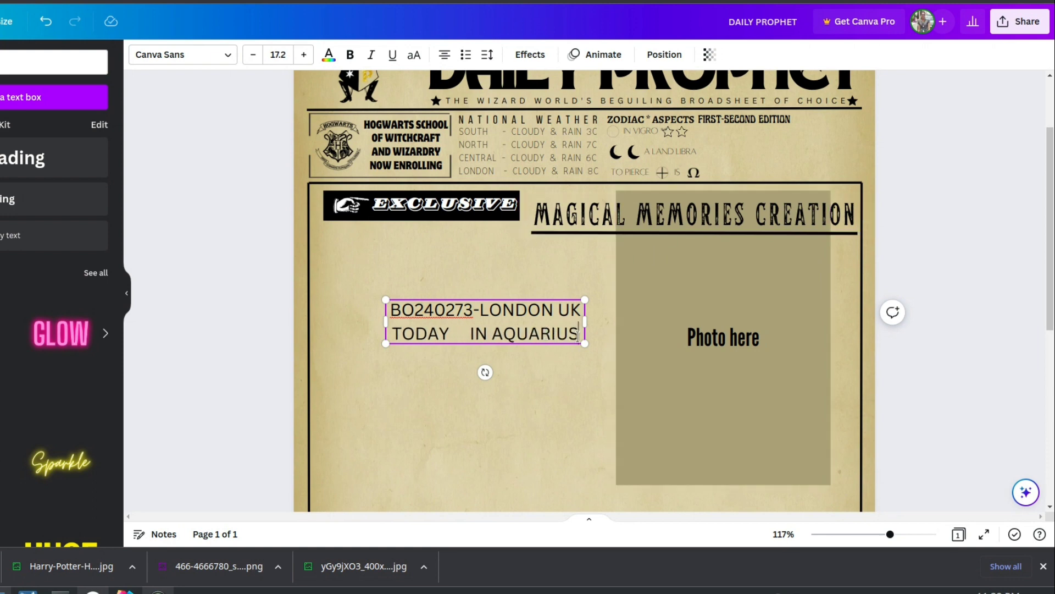
- Set the BO240273-LONDON UK text to Atteron at size 9 and place it beneath the FIRST-SECOND EDITION heading
left_click(278, 54)
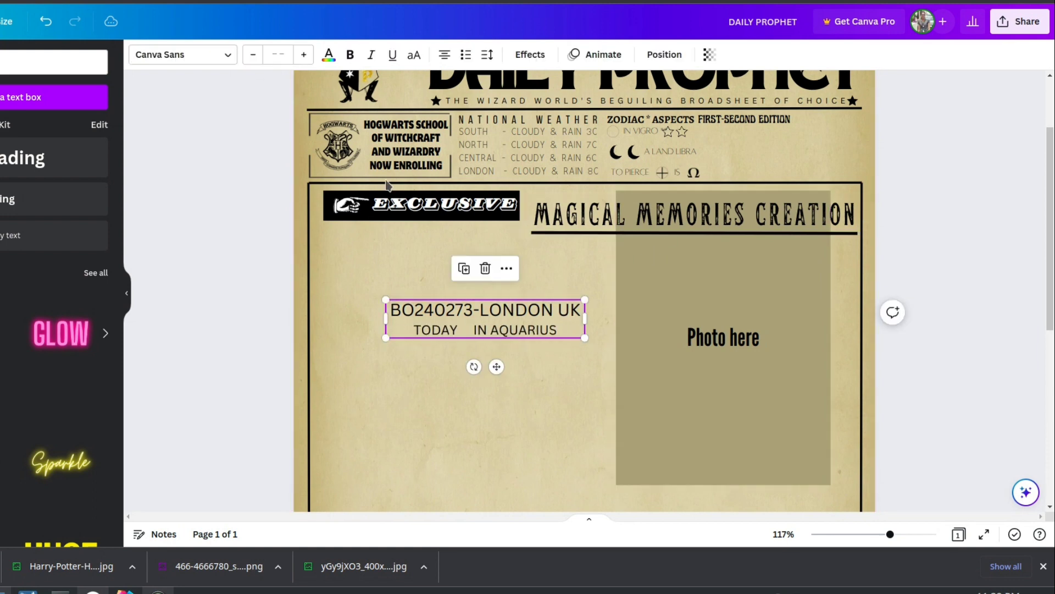
left_click(276, 87)
triple_click(303, 54)
double_click(304, 54)
triple_click(253, 55)
left_click_drag(497, 353, 756, 175)
left_click(182, 54)
left_click(92, 303)
double_click(303, 55)
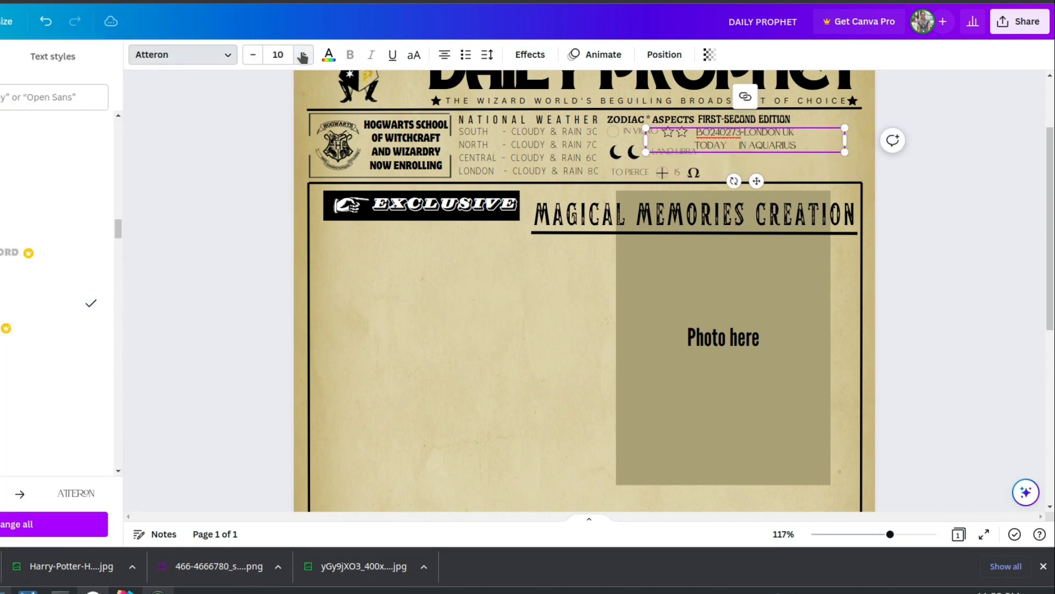
left_click(253, 54)
- Duplicate a crescent moon and place the copy in the gap between TODAY and IN AQUARIUS
left_click(632, 152)
key("ctrl+d")
left_click_drag(656, 199, 757, 180)
left_click(494, 323)
left_click(759, 144)
left_click(456, 321)
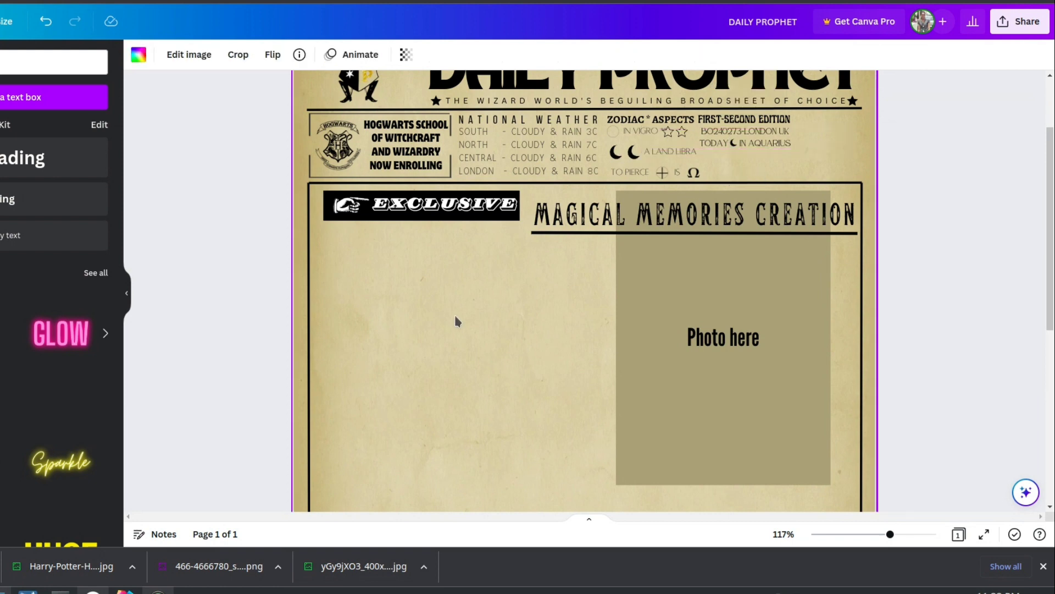
- Add IN TVIGRO LANDED IN LUNA LAND LIBRA and TA PISCCS MOON IN OMEGA below TODAY IN AQUARIUS at size 5
left_click(802, 146)
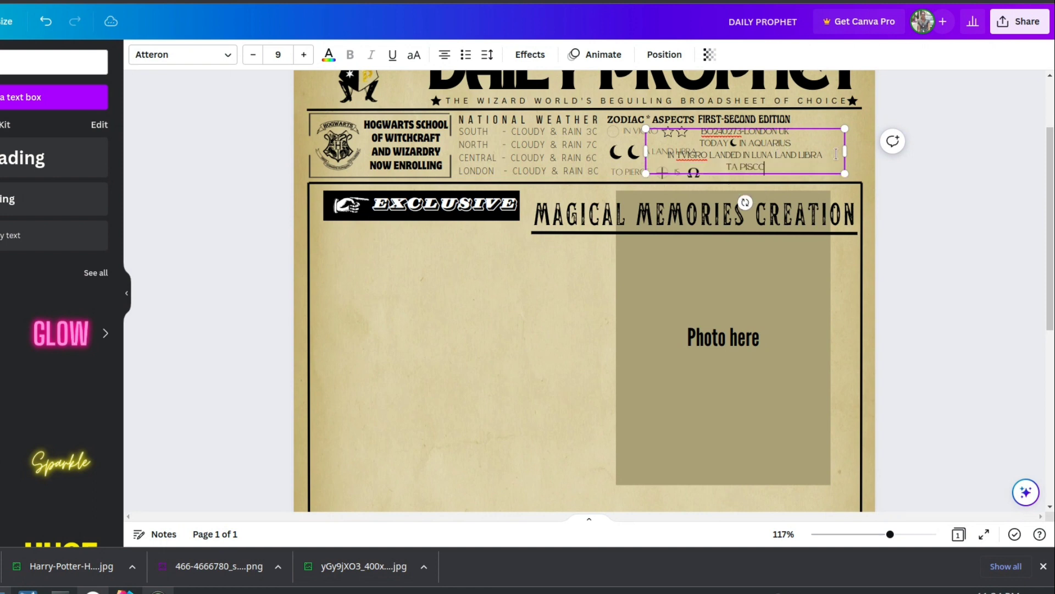
triple_click(836, 154)
left_click(253, 55)
left_click(254, 55)
left_click(253, 55)
left_click(253, 55)
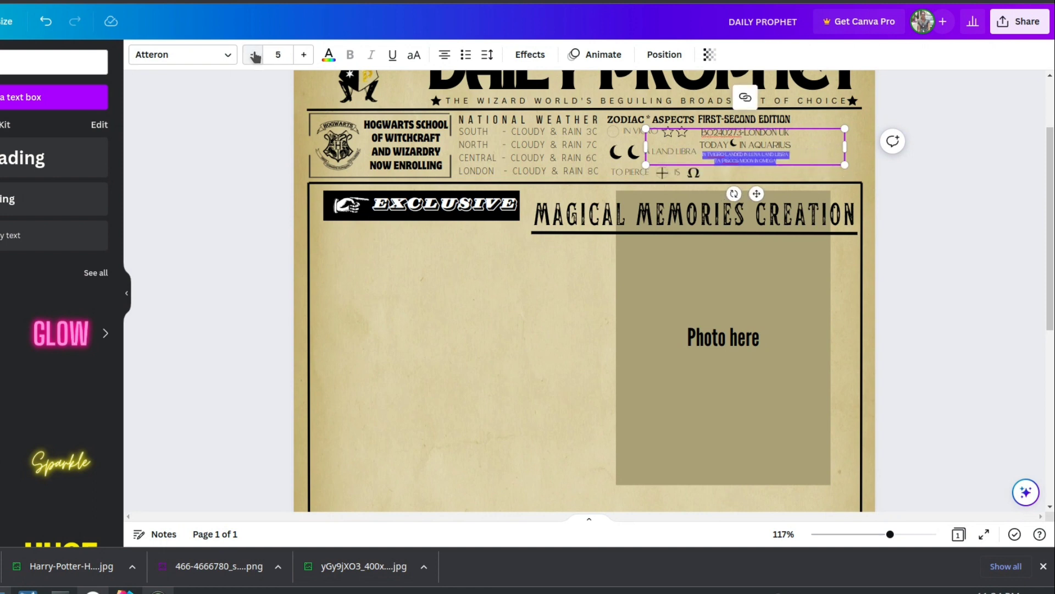
key("Return")
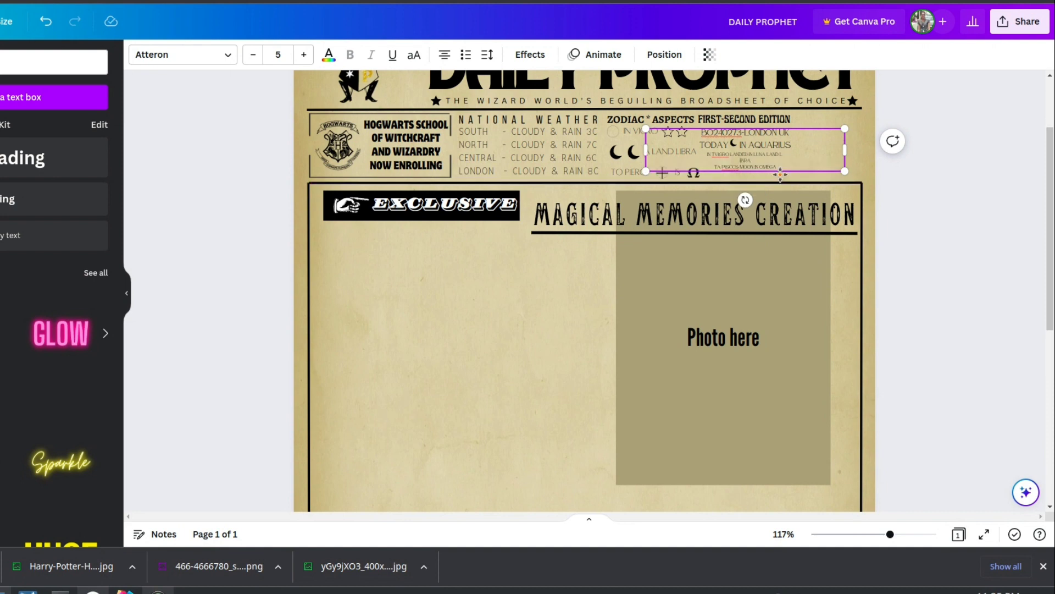
left_click(382, 419)
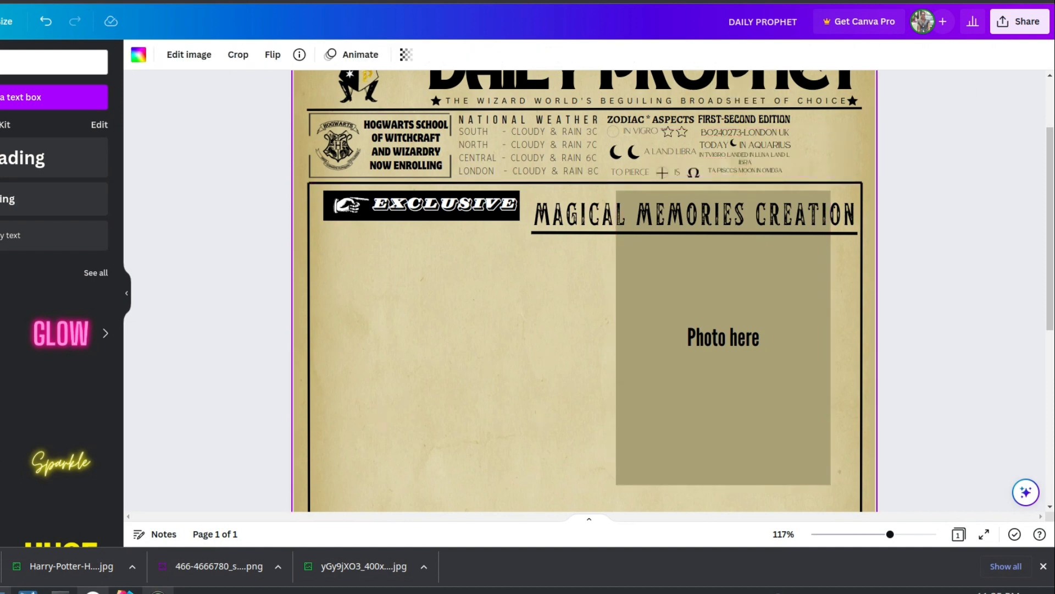
- Insert a square frame, color it black and fit it into the empty end of the header strip beside the edition text
left_click(5, 63)
key("Return")
left_click(47, 266)
left_click(139, 54)
left_click(3, 130)
left_click_drag(471, 298, 475, 243)
left_click_drag(450, 224, 506, 282)
left_click_drag(544, 325, 829, 146)
left_click(499, 409)
- Search the elements for circle, insert a solid circle colored black and center it small inside the square frame
left_click(6, 63)
type("circle")
key("Return")
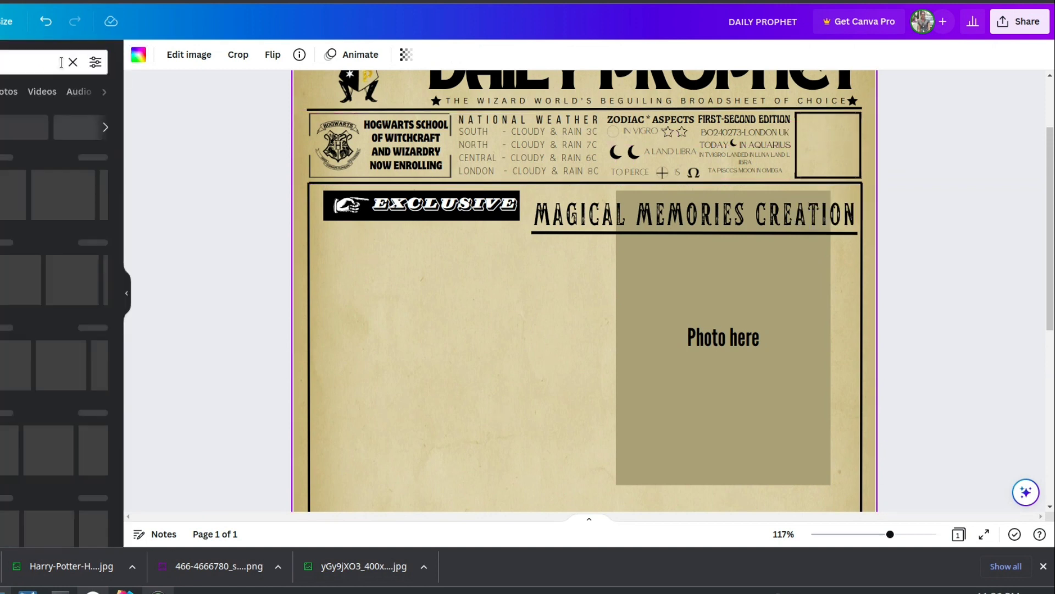
left_click(11, 188)
left_click(207, 56)
left_click(4, 131)
left_click_drag(671, 500, 876, 160)
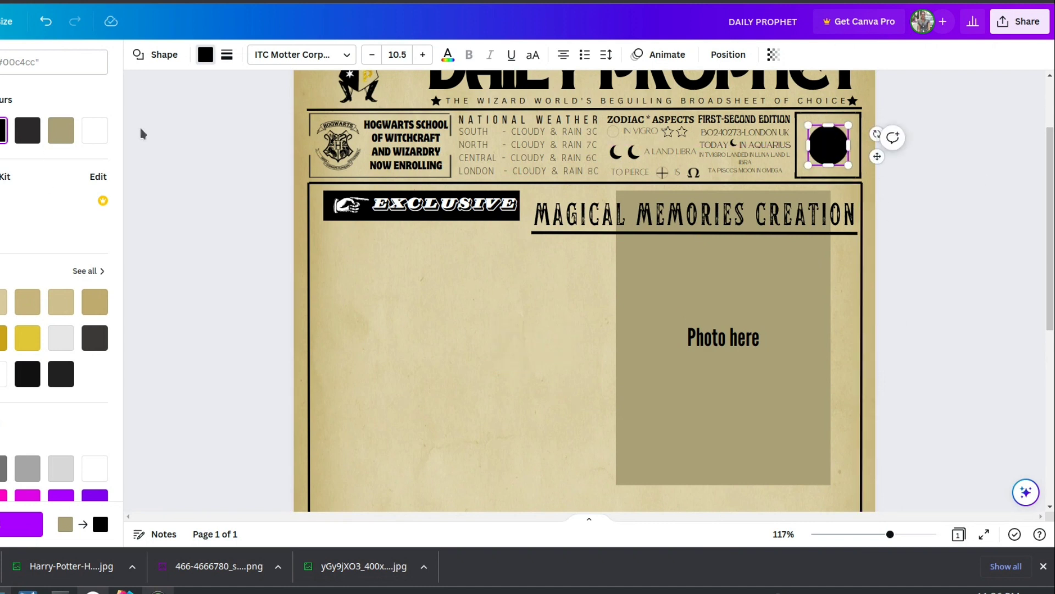
- Add a text box reading L 1/4 and color the text white
type("t")
type("L1")
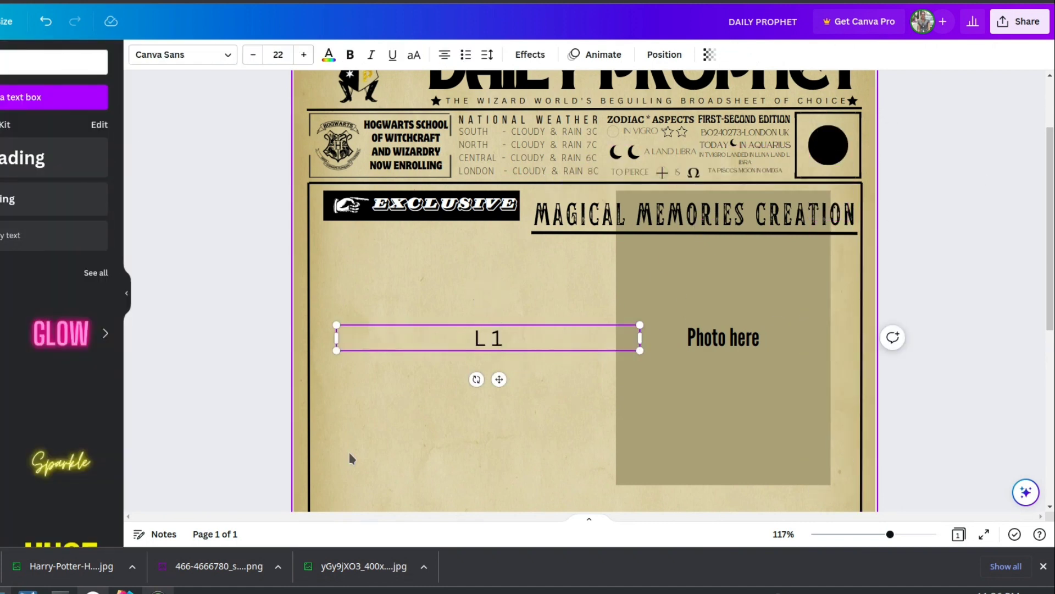
type("/4")
key("ctrl+a")
left_click(328, 54)
left_click(98, 467)
left_click(422, 205)
left_click(488, 337)
- Set the L 1/4 text to Bakerie Thin, shrink it to about size 15.8 and center it on the black circle
left_click(182, 54)
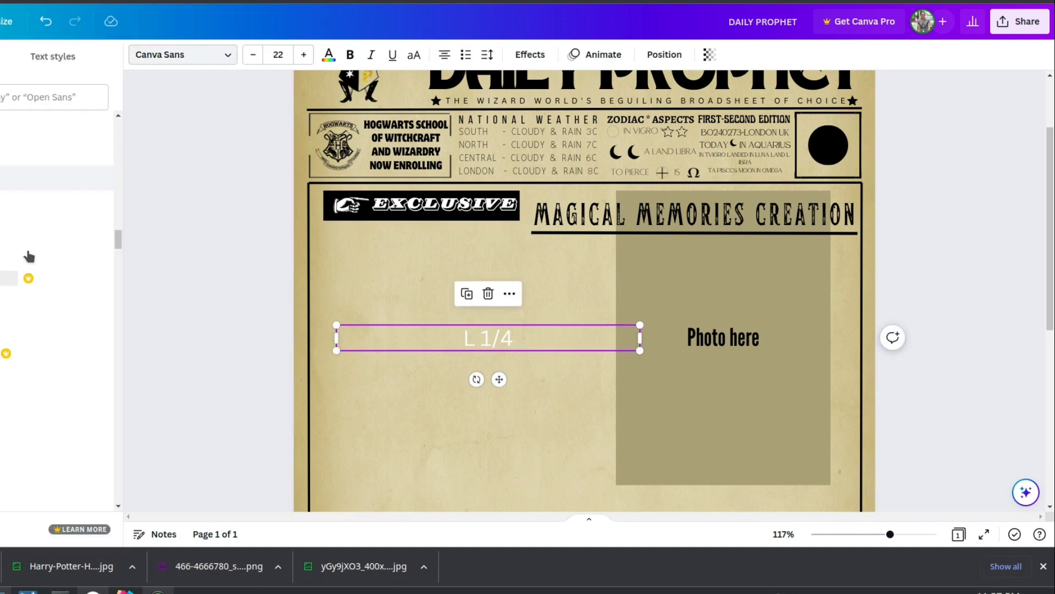
key("Down")
key("Down")
key("Down")
key("Down")
key("Down")
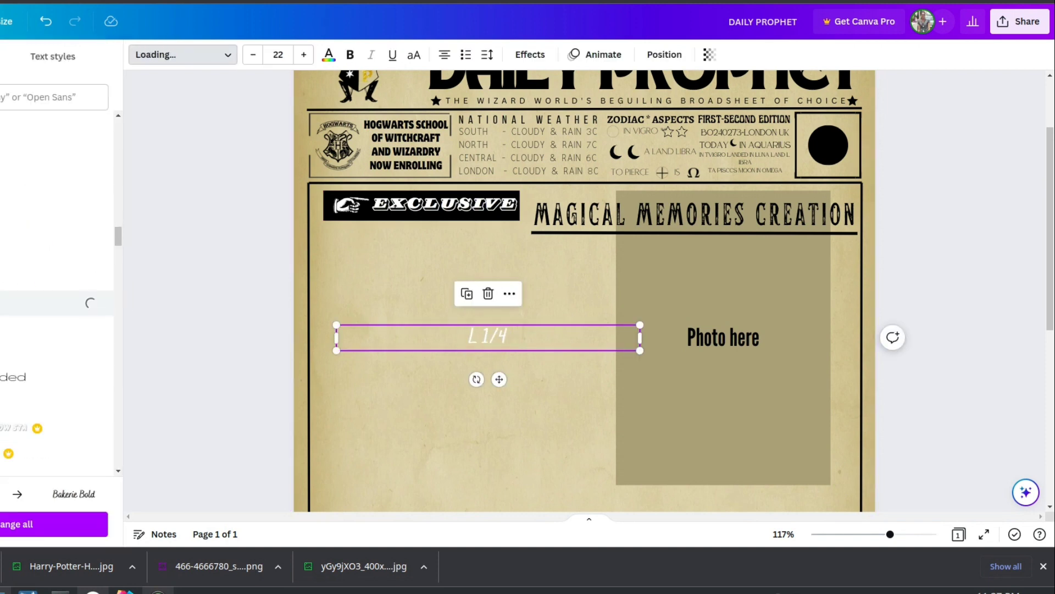
left_click(55, 353)
left_click(55, 303)
left_click_drag(569, 347, 910, 156)
left_click_drag(677, 158, 761, 151)
left_click_drag(883, 184, 842, 188)
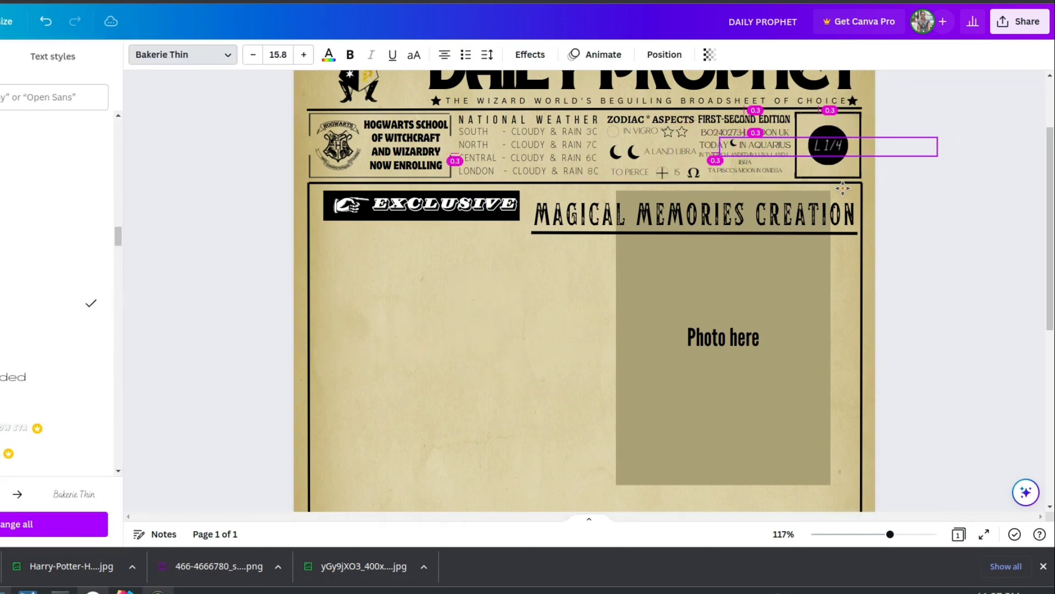
- Place a short black line between the circle and the square frame's edge as the first sun ray
left_click(280, 108)
scroll(519, 131, "up", 2)
left_click(572, 130)
left_click(491, 105)
left_click_drag(522, 142, 964, 250)
left_click_drag(848, 249, 487, 372)
left_click_drag(714, 373, 432, 372)
scroll(404, 385, "up", 2)
left_click_drag(330, 360, 964, 206)
- Set the sun ray's line weight to 3
left_click(168, 53)
left_click(962, 194)
left_click(964, 199)
left_click(967, 185)
left_click(169, 54)
left_click(335, 147)
type("3")
- Duplicate the ray repeatedly and angle the copies all around the black circle out to the square frame's edges
left_click(963, 213)
left_click(965, 198)
key("ctrl+d")
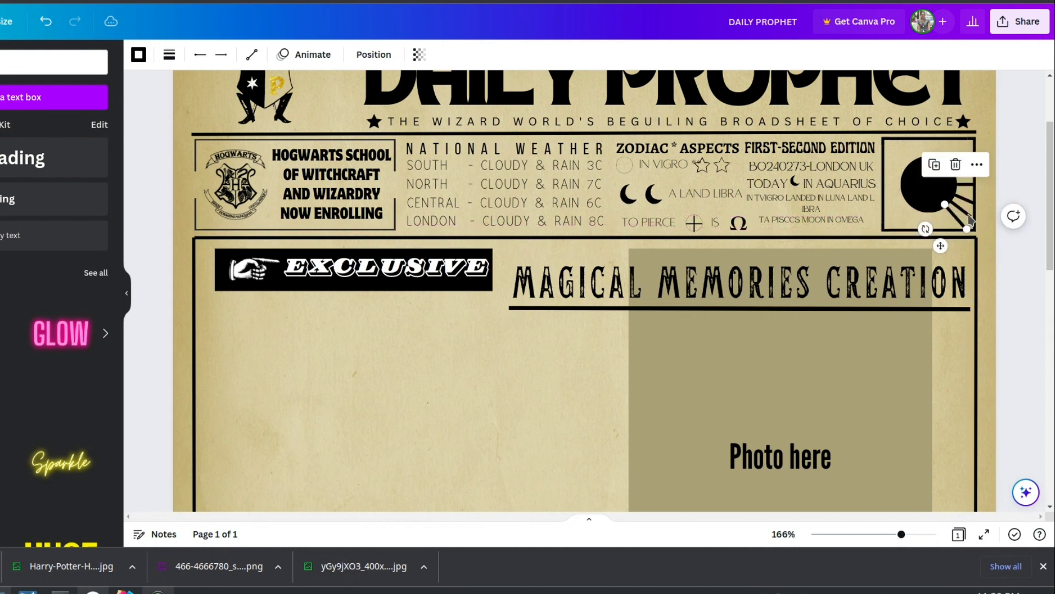
left_click(924, 252)
left_click_drag(953, 215, 951, 219)
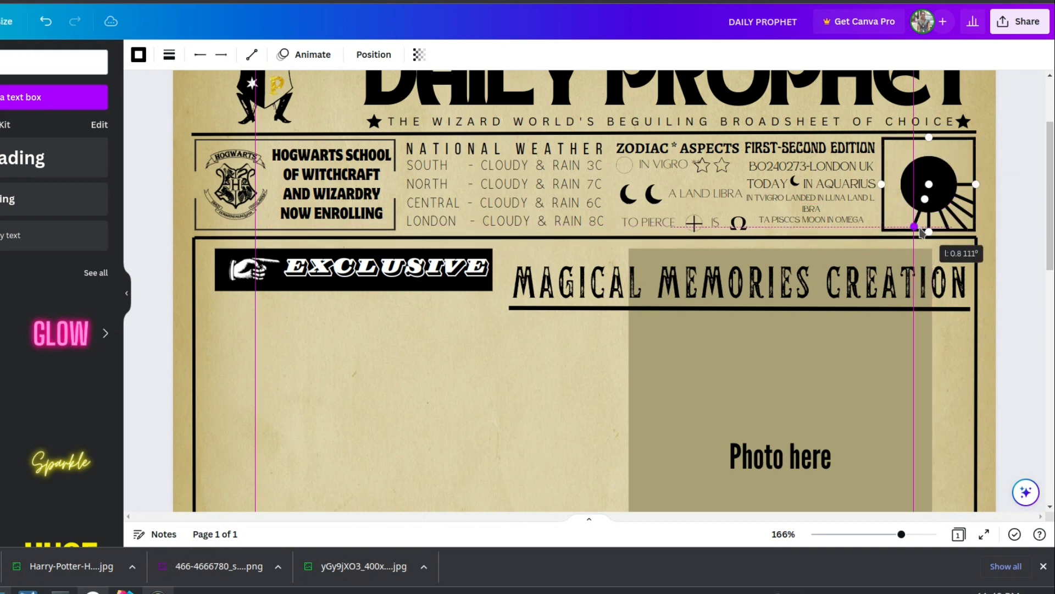
left_click_drag(920, 228, 882, 209)
left_click(917, 209)
key("ctrl+d")
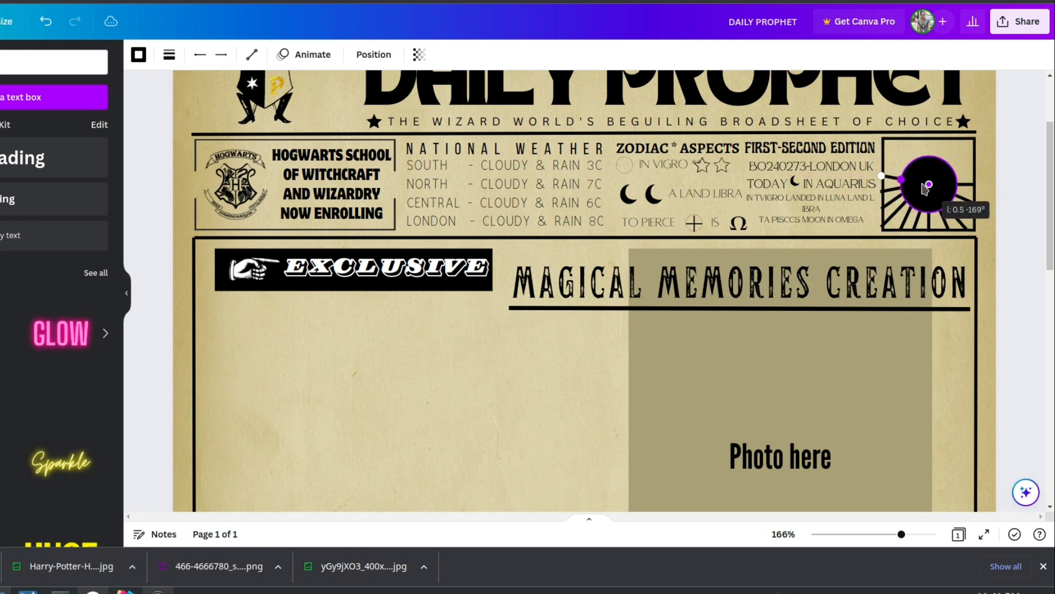
left_click_drag(902, 169, 913, 176)
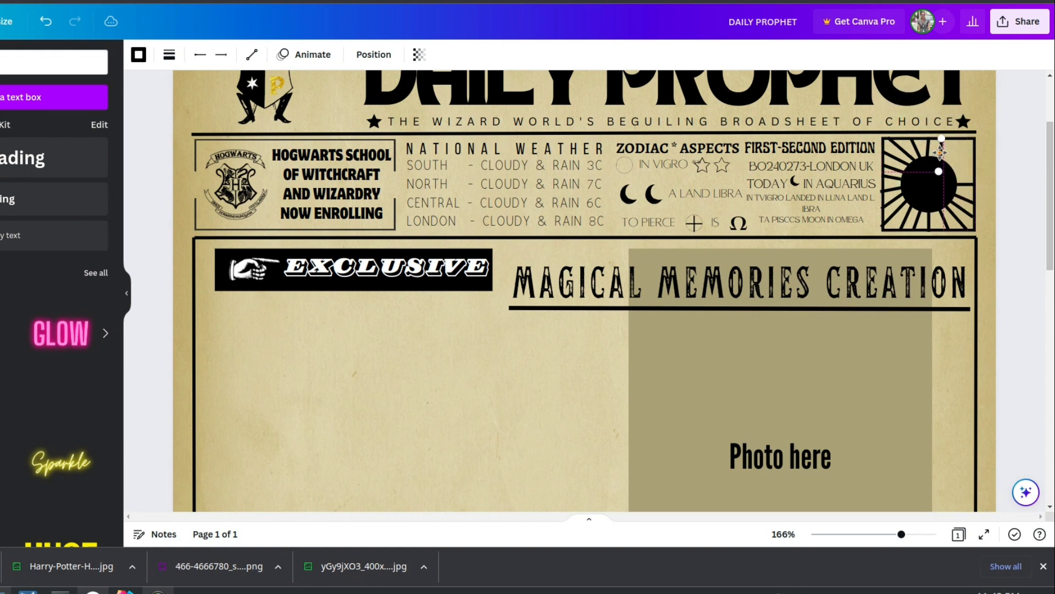
left_click_drag(930, 175, 957, 177)
left_click(931, 98)
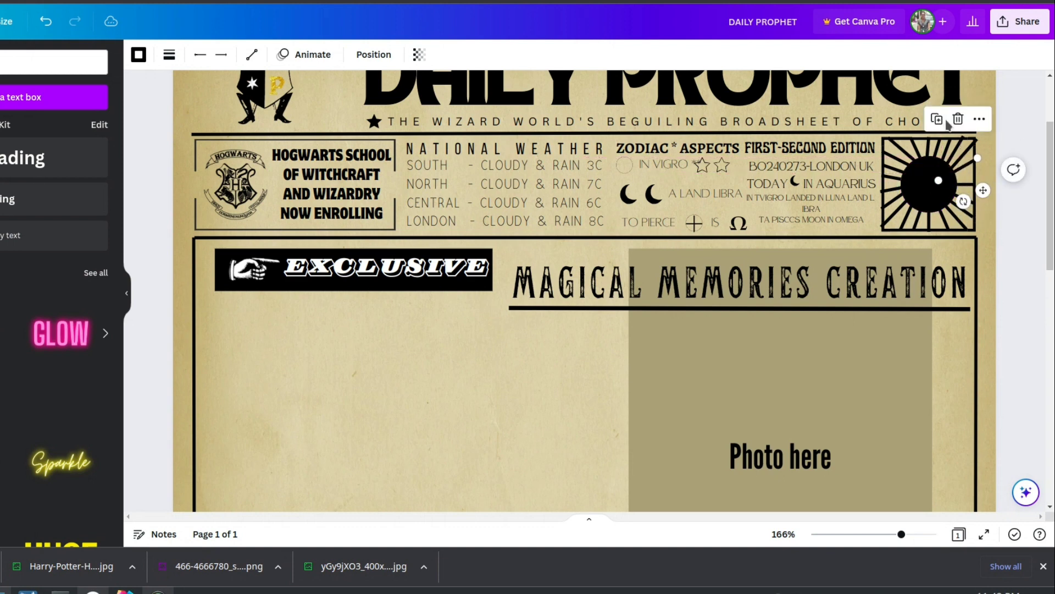
- Add a white L 1/4 subheading in Bakerie Bold and shrink it to fit centered on the black circle
left_click(50, 198)
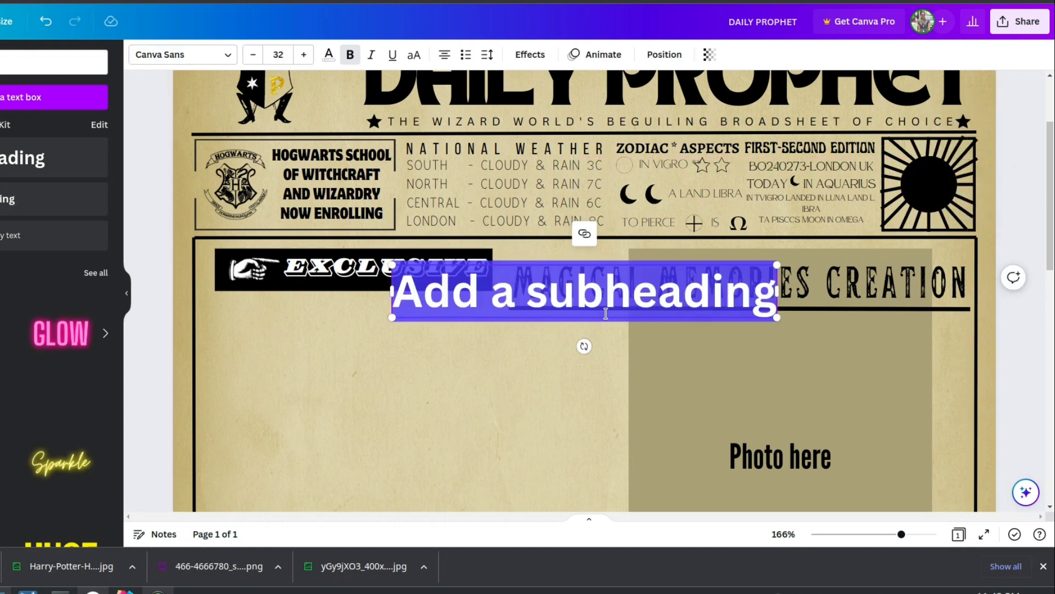
left_click_drag(574, 291, 492, 405)
type("L 1/4")
left_click(329, 54)
left_click(60, 130)
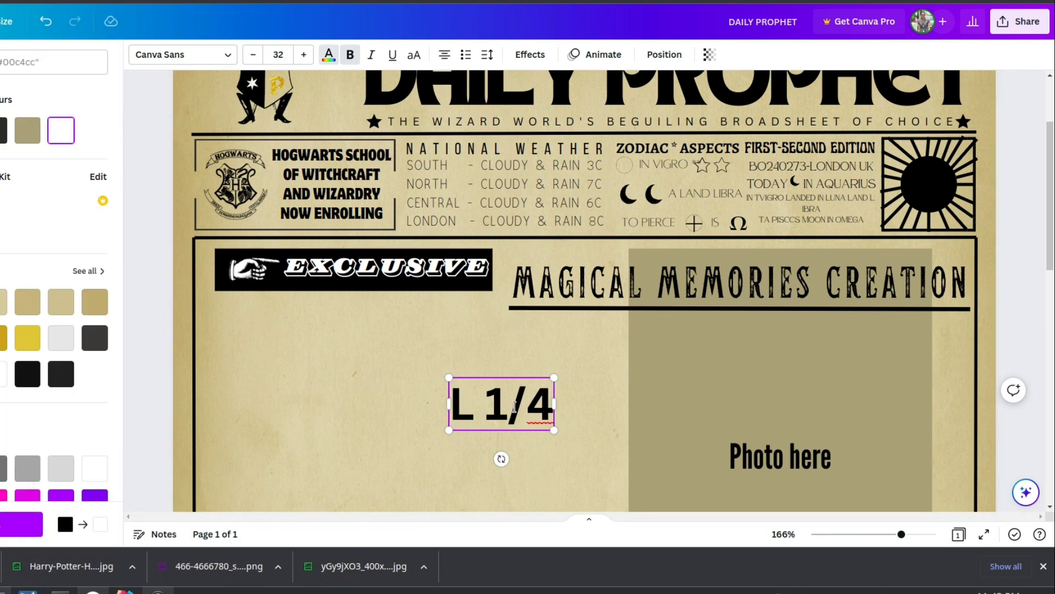
left_click(514, 358)
left_click(514, 387)
left_click(328, 54)
left_click(60, 131)
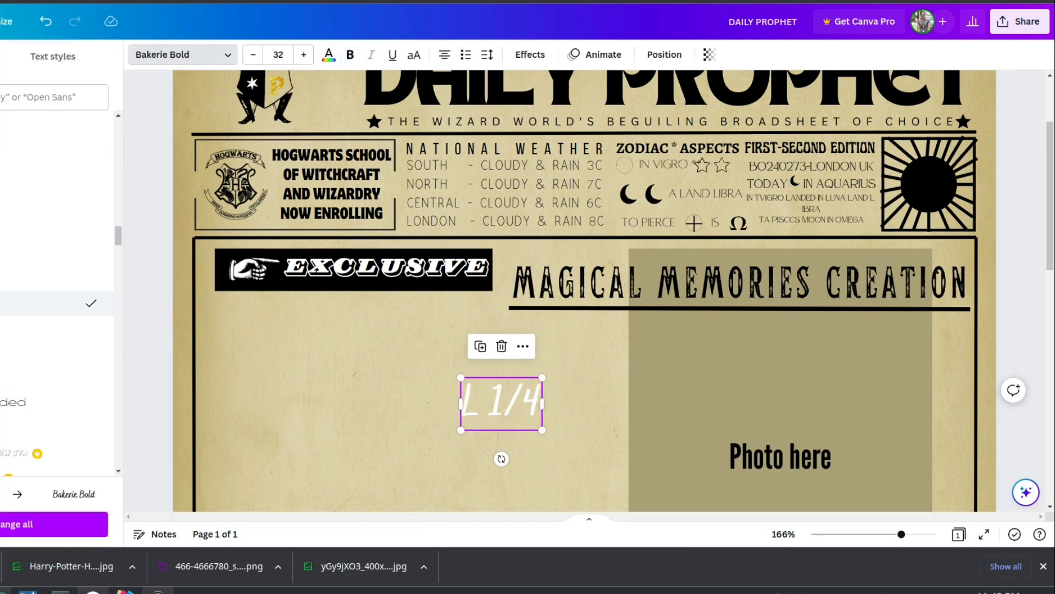
left_click_drag(544, 428, 933, 185)
left_click(595, 409)
- Delete the square frame surrounding the sunburst
left_click(906, 222)
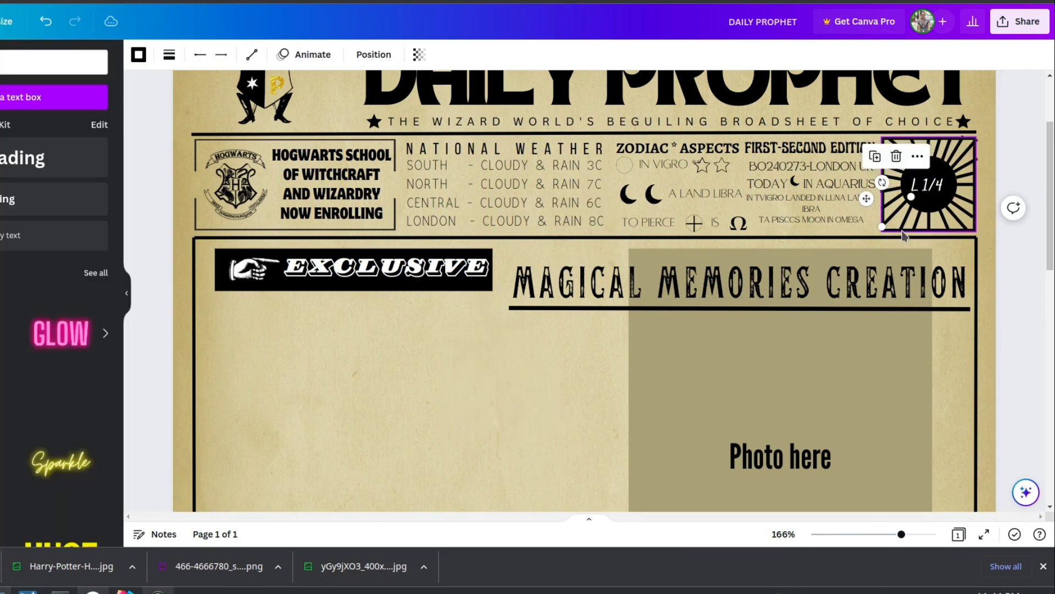
left_click(891, 237)
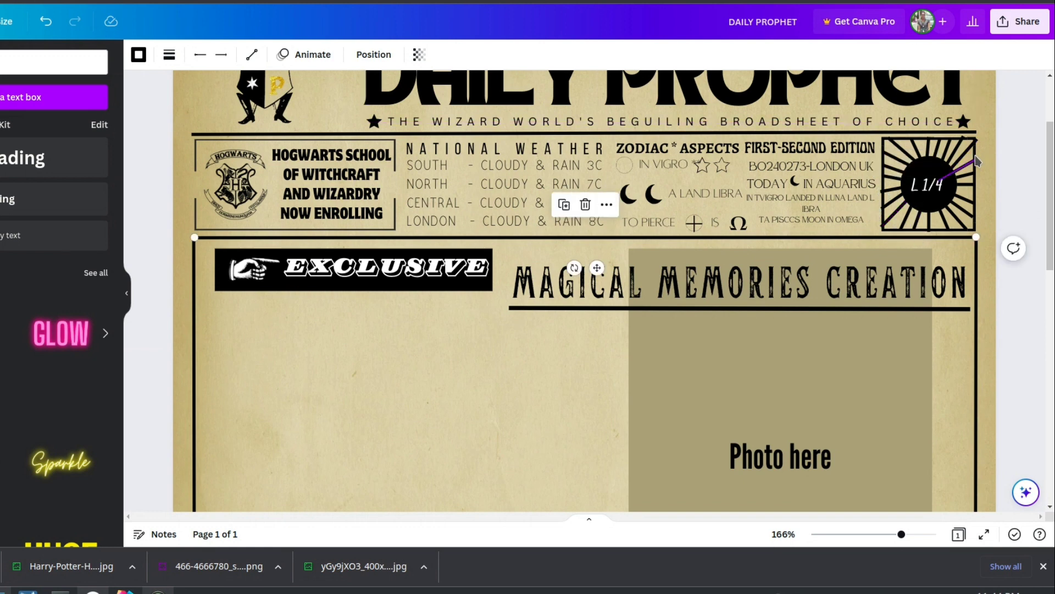
left_click(976, 161)
left_click(968, 144)
left_click(917, 223)
left_click(896, 143)
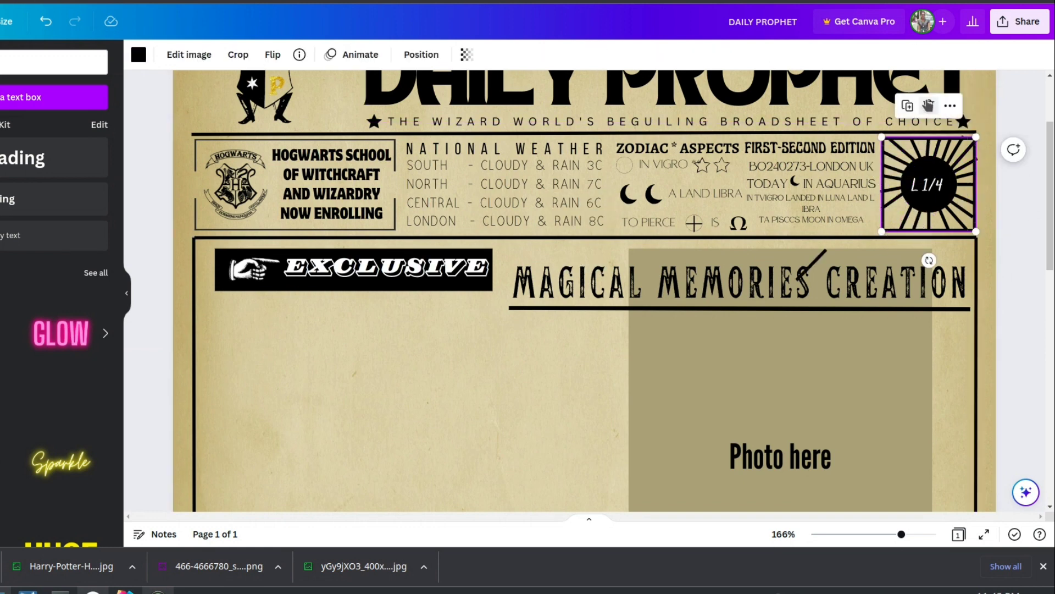
left_click(878, 206)
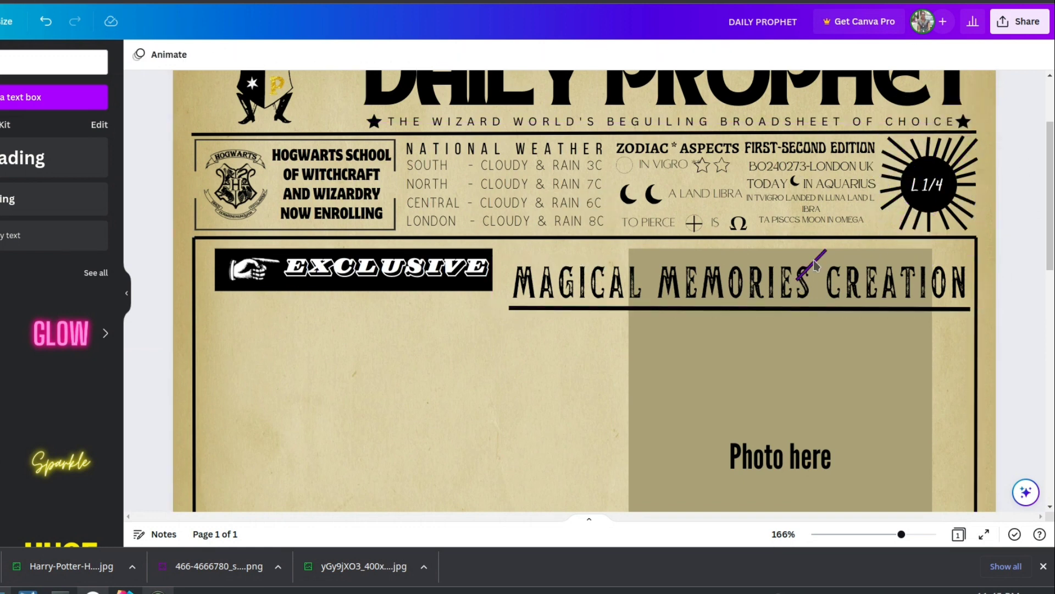
- Move the photo placeholder down clear of the headline and raise MAGICAL MEMORIES CREATION with its underline level with the EXCLUSIVE banner
left_click(900, 199)
left_click_drag(900, 199, 900, 205)
left_click(520, 429)
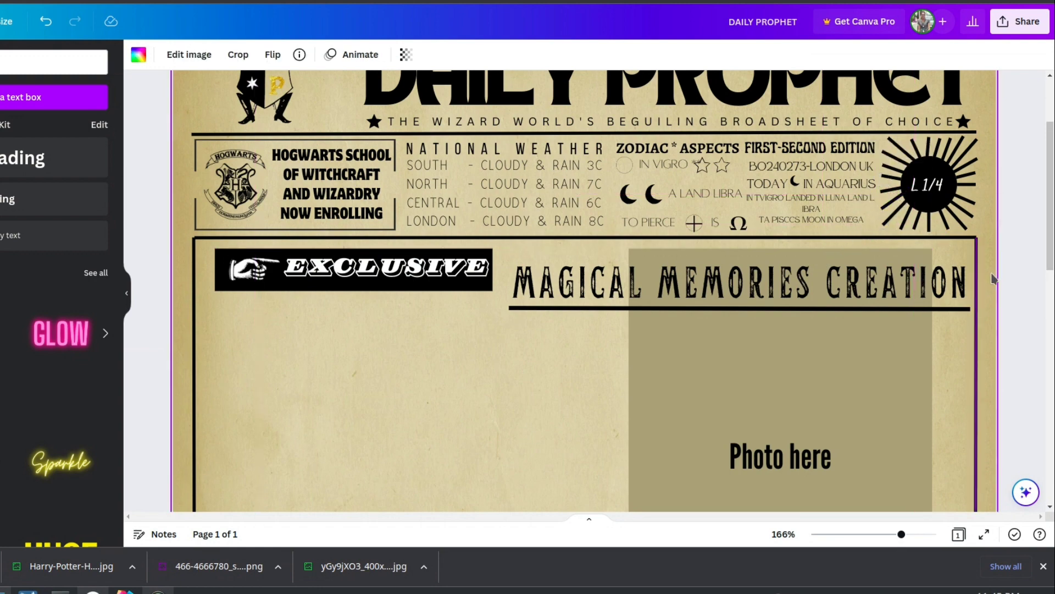
scroll(646, 347, "down", 5)
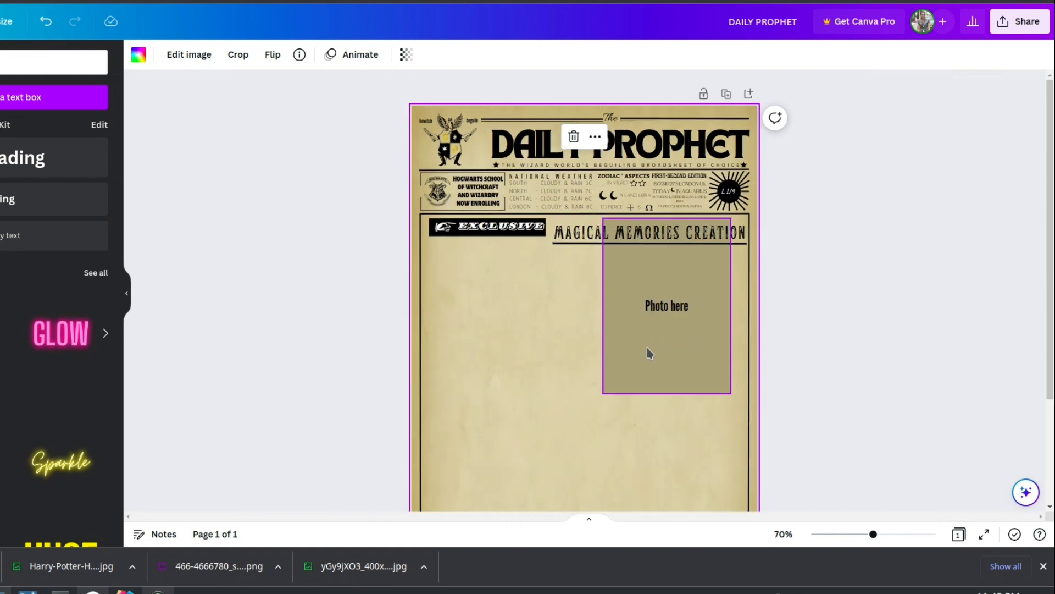
left_click_drag(672, 377, 684, 412)
left_click_drag(604, 237, 605, 230)
left_click(605, 243)
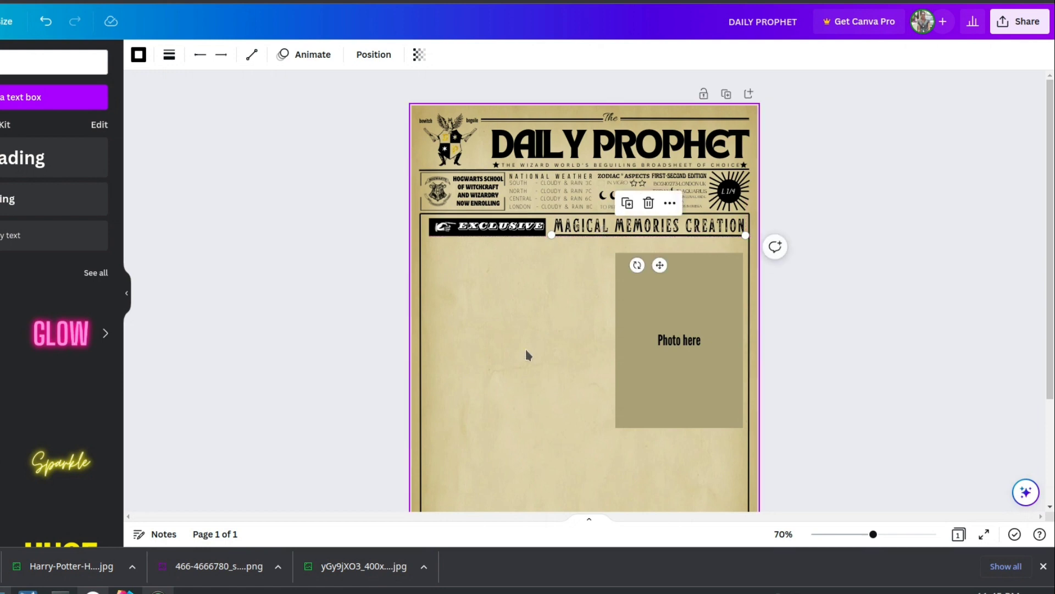
- Nudge the photo placeholder slightly up so it sits closer beneath the headline's underline
scroll(525, 348, "up", 3)
scroll(525, 349, "up", 2)
scroll(523, 346, "up", 3)
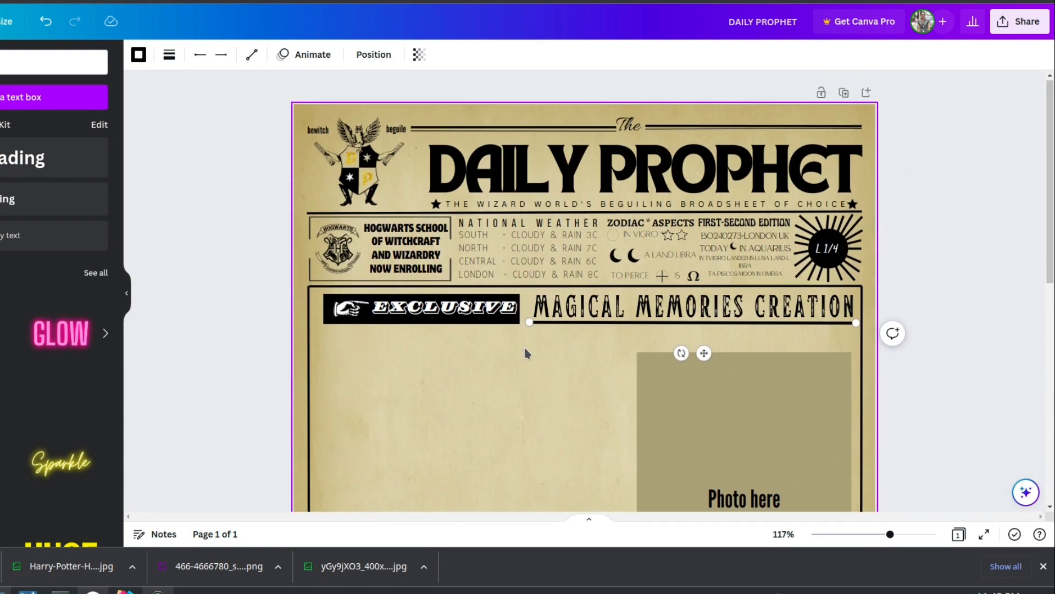
scroll(524, 347, "down", 4)
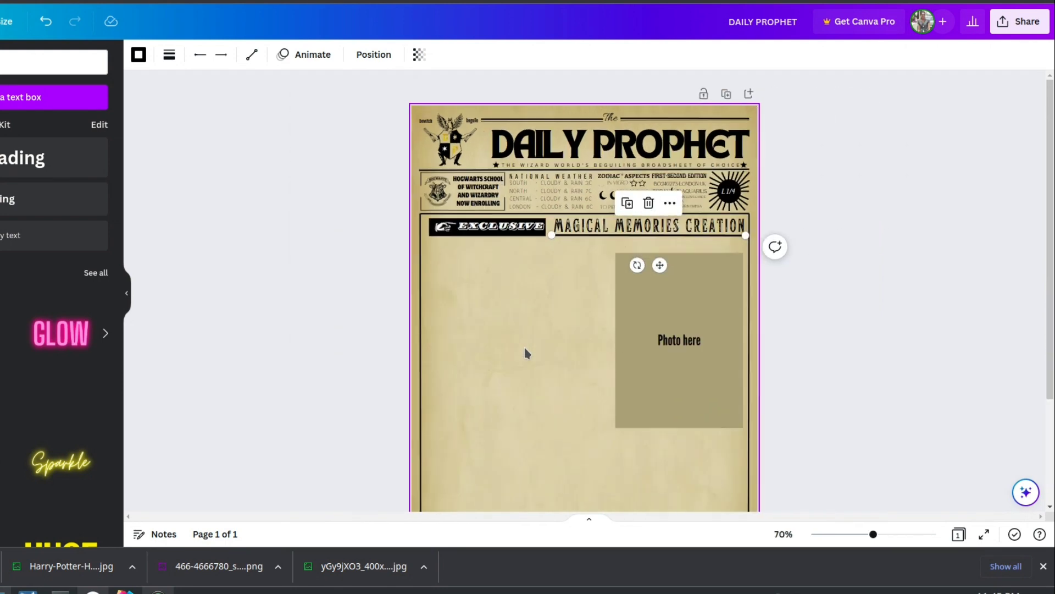
scroll(524, 347, "up", 3)
mouse_move(707, 306)
left_mouse_down()
mouse_move(700, 285)
mouse_move(702, 296)
left_mouse_up()
scroll(568, 352, "up", 3)
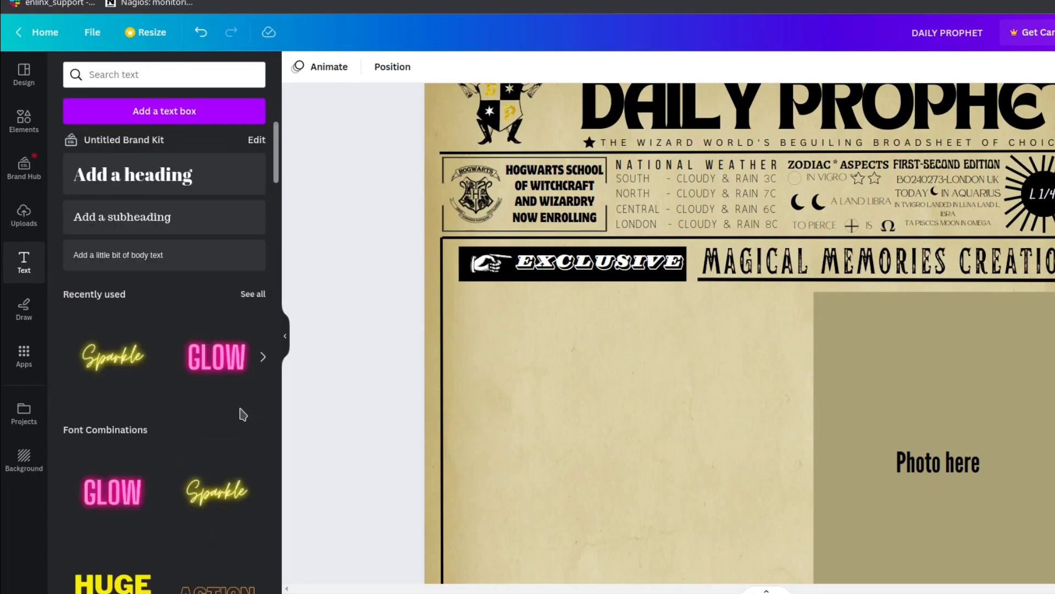
- Add a subheading reading NEW CHILDREN and place it beneath the EXCLUSIVE banner
left_click(12, 203)
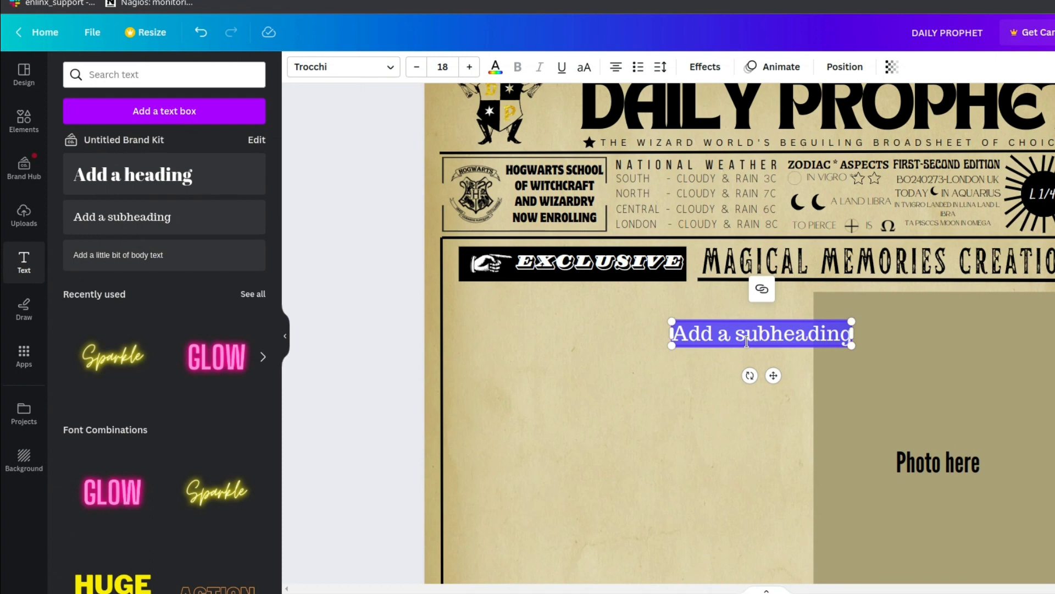
type("nEW CHILDRE")
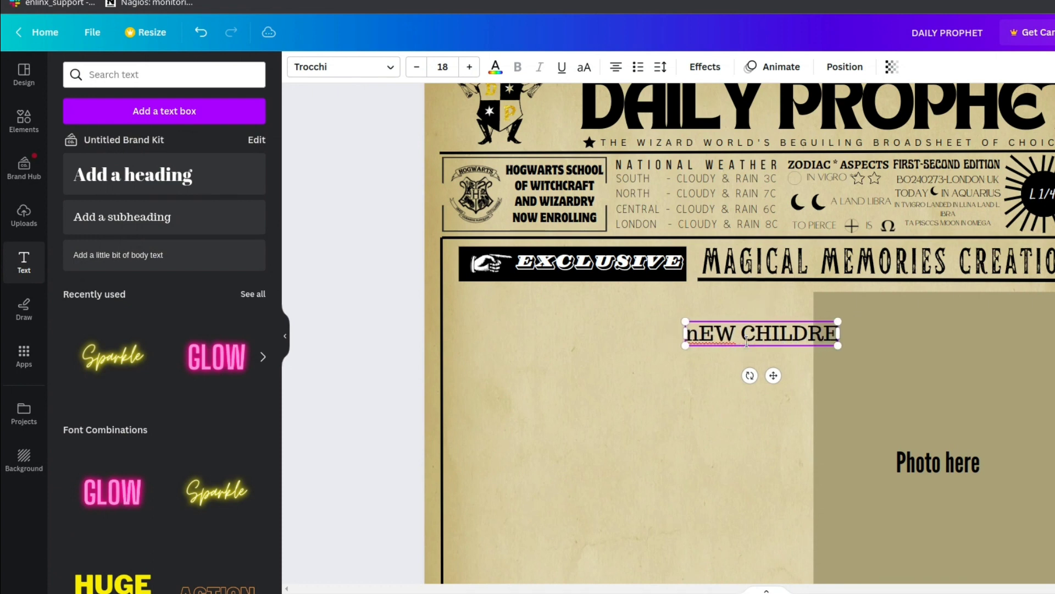
type("N")
key("Home")
key("Right")
key("BackSpace")
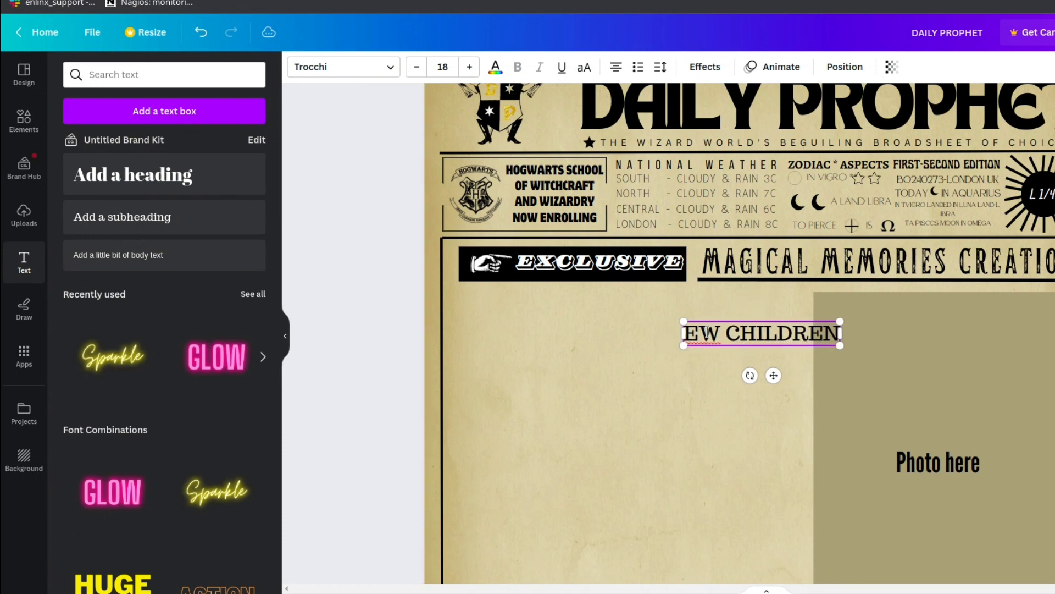
type("N")
left_click(678, 372)
left_click(731, 337)
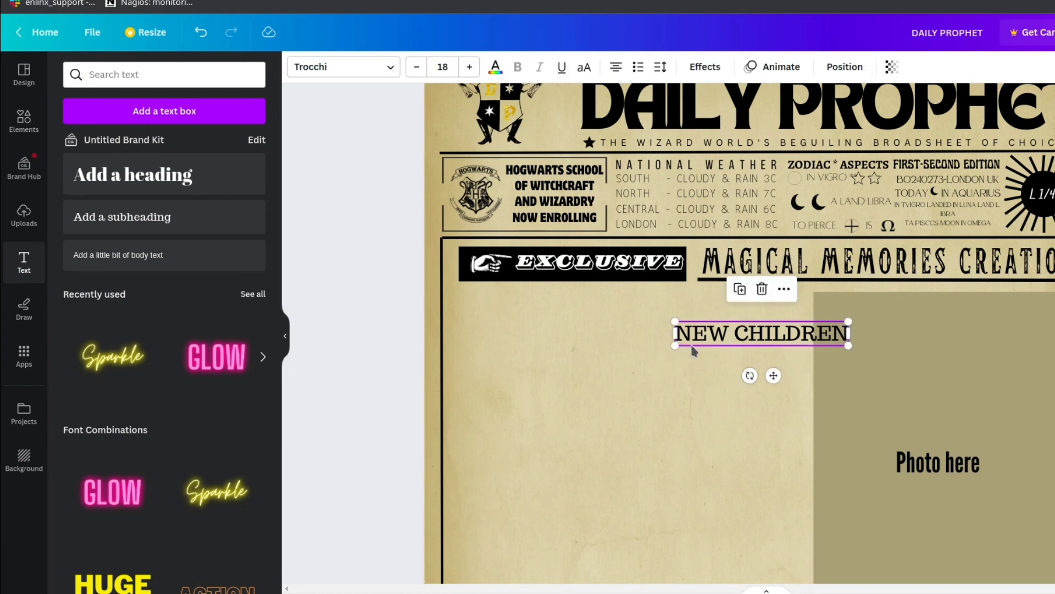
left_click_drag(773, 375, 648, 366)
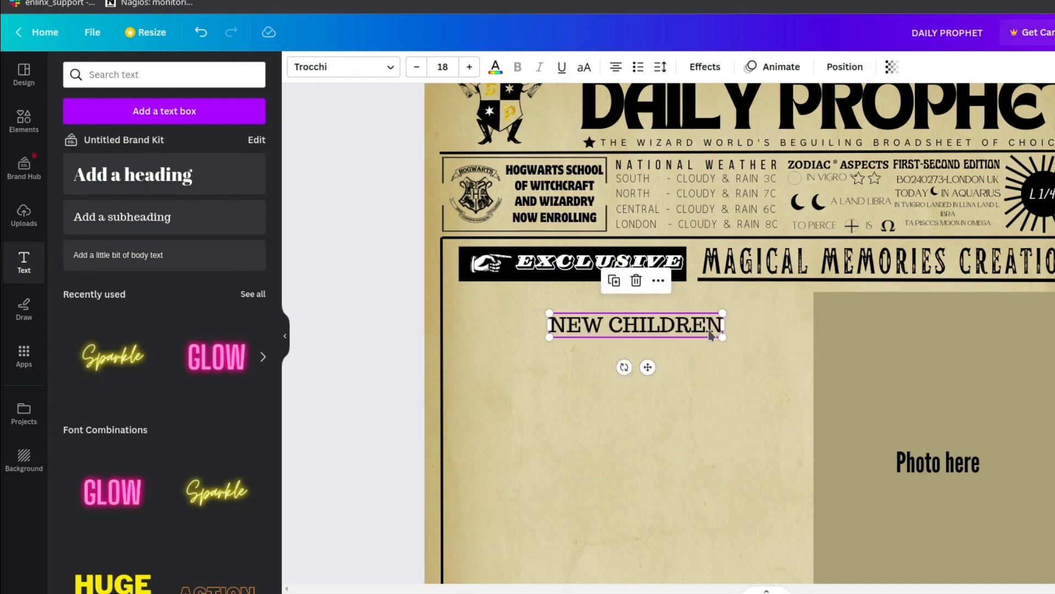
- Extend the subheading to read NEW CHILDREN ASSIGNED TO THEIR RESPECTIVE HOGWARTS HOUSE
type("ASSIGNED")
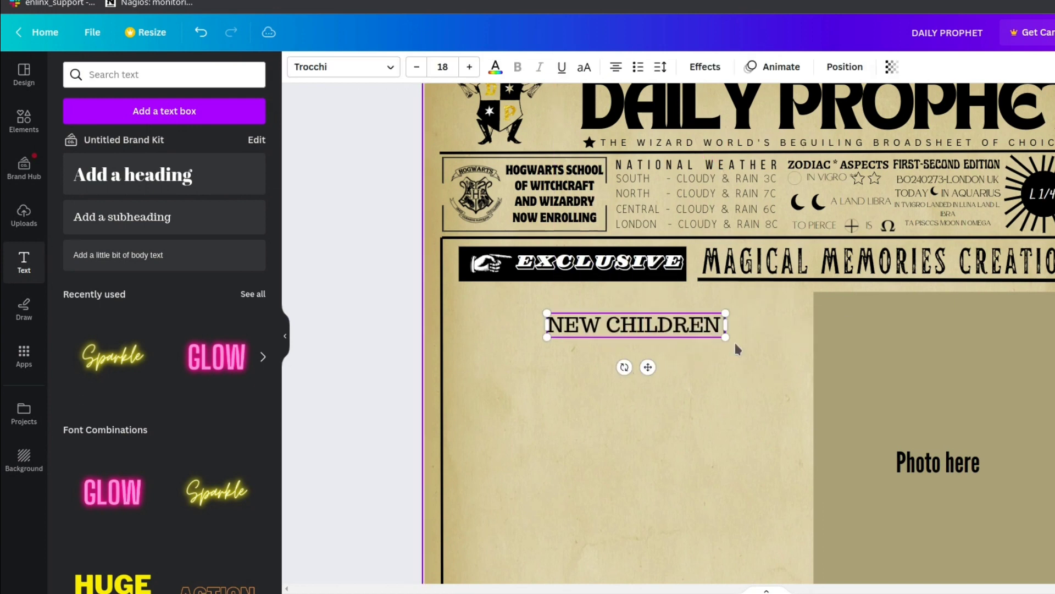
type(" TO THEIR")
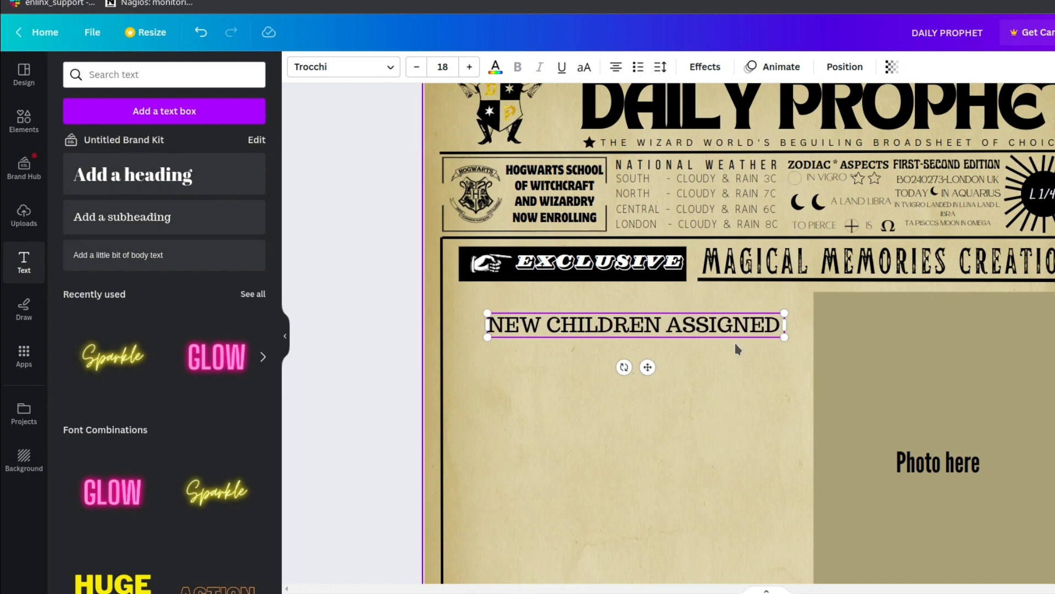
type(" R")
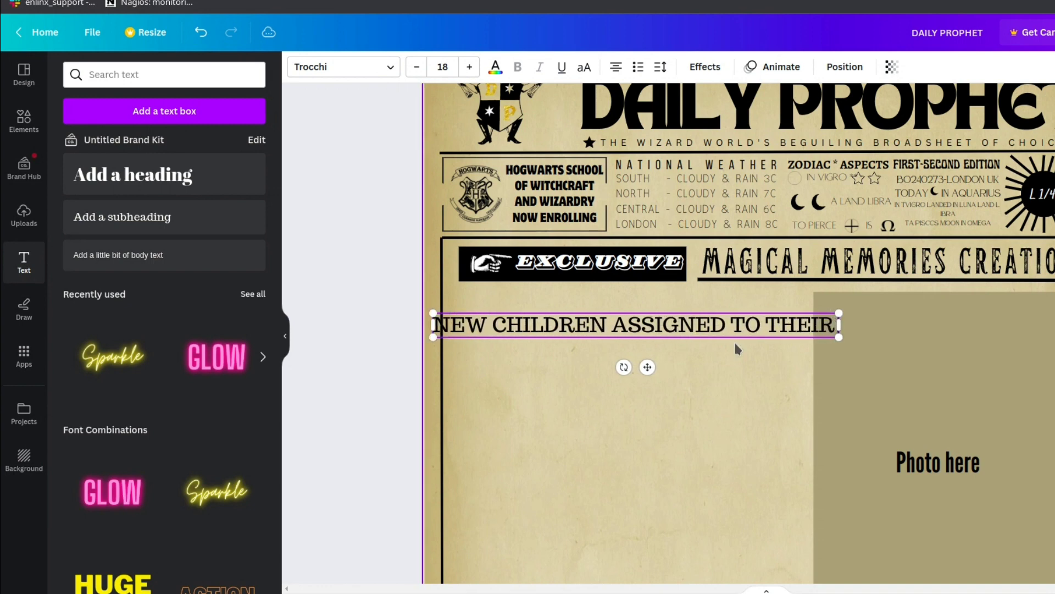
type(" RESPECTIVE H")
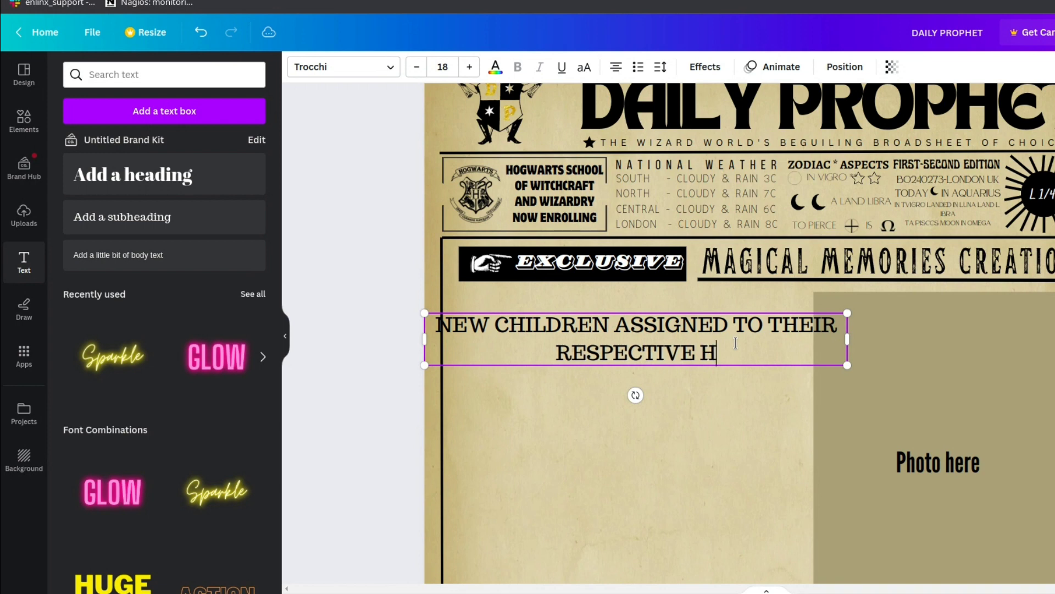
type("OGWARTS HOUSE")
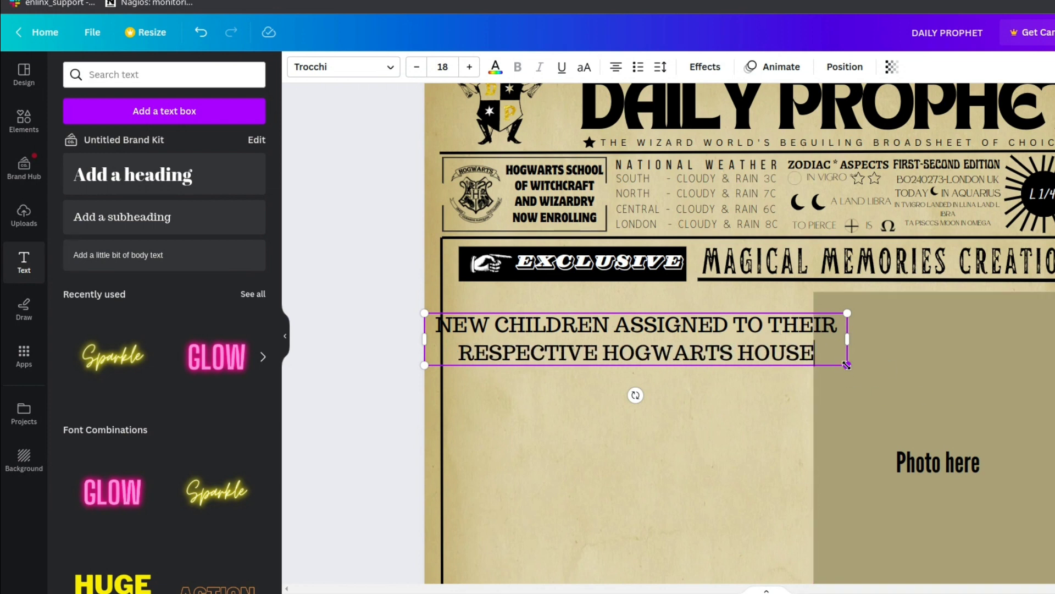
- Restyle the subheading in League Spartan at size 16.9 and fit it under the EXCLUSIVE banner beside the photo placeholder
left_click_drag(848, 365, 805, 359)
left_click(616, 347)
key("Escape")
left_click_drag(618, 341, 642, 321)
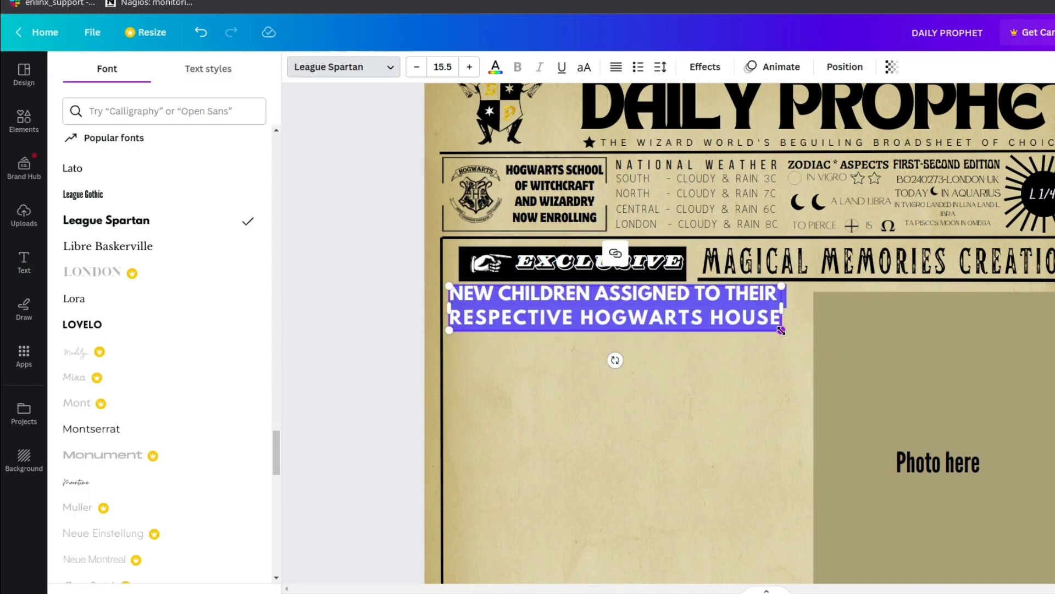
left_click_drag(781, 330, 812, 334)
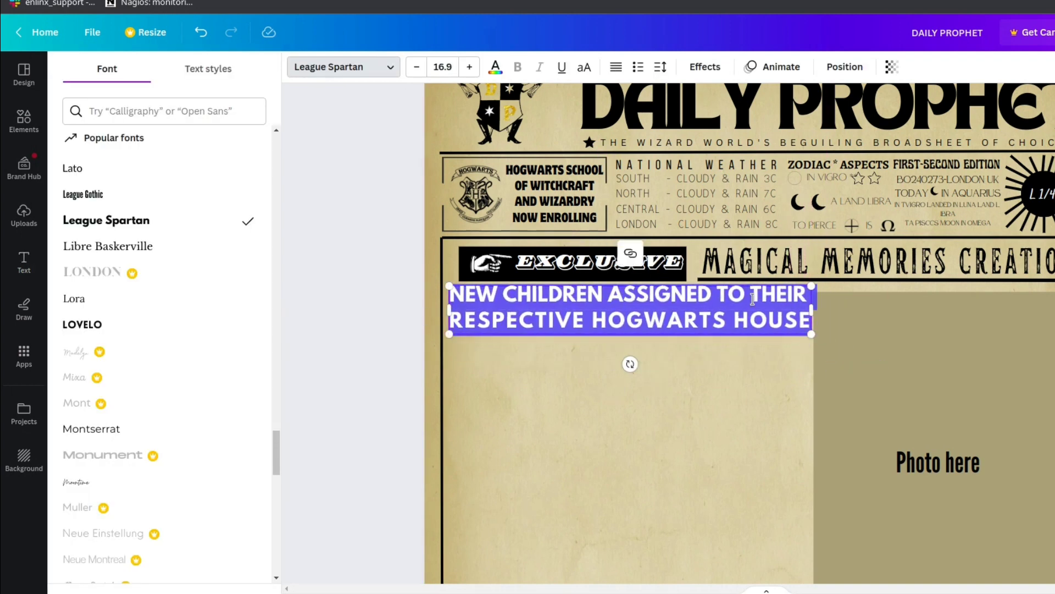
left_click(751, 414)
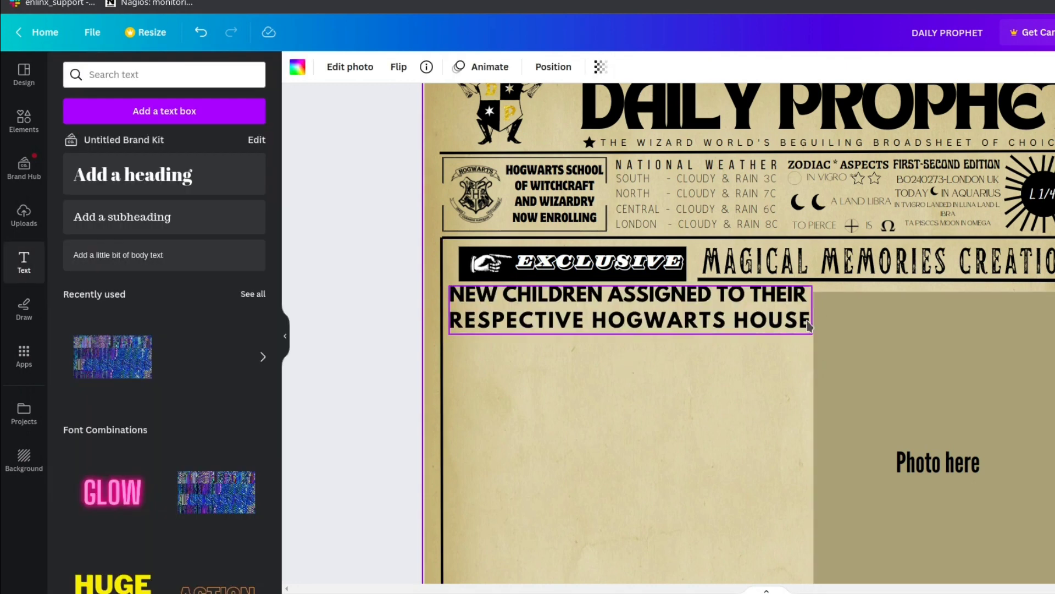
- Set the letter spacing of the line RESPECTIVE HOGWARTS HOUSE to 0
left_click(456, 316)
left_click_drag(457, 316, 811, 325)
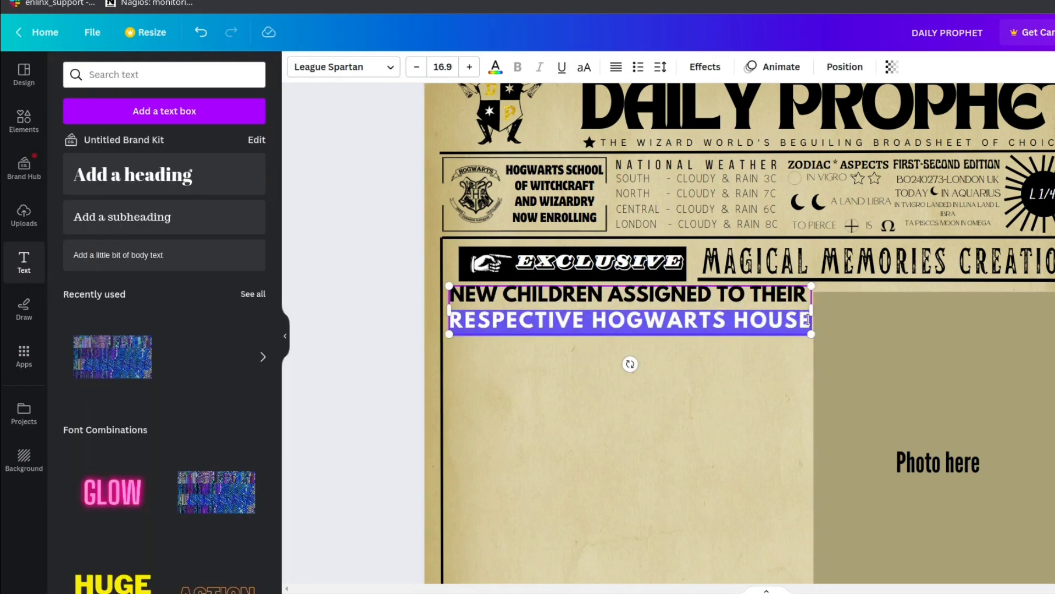
left_click(660, 66)
left_click(702, 126)
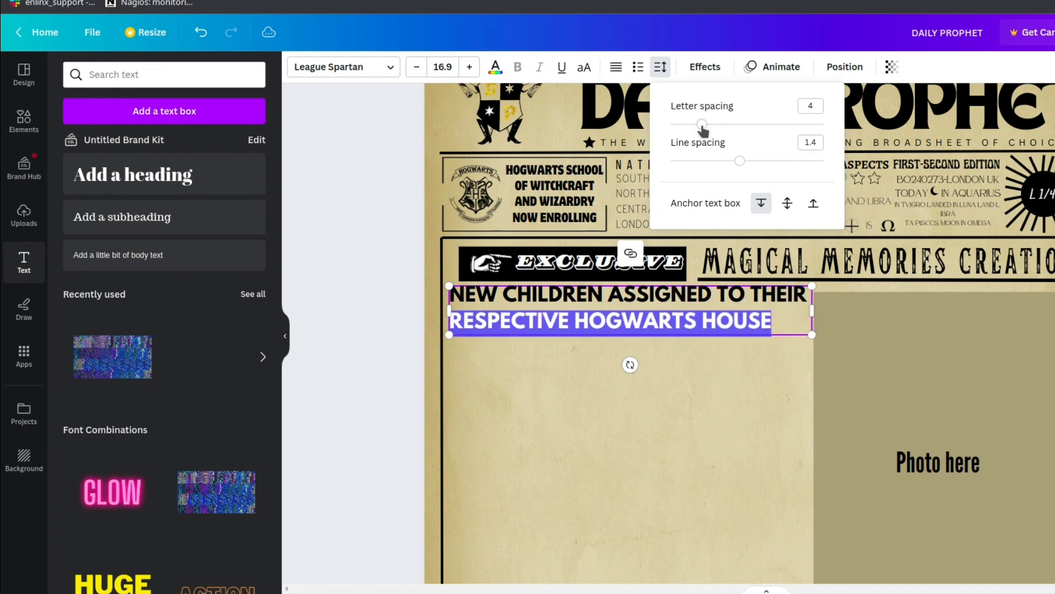
left_click(815, 108)
type("0")
left_click(672, 368)
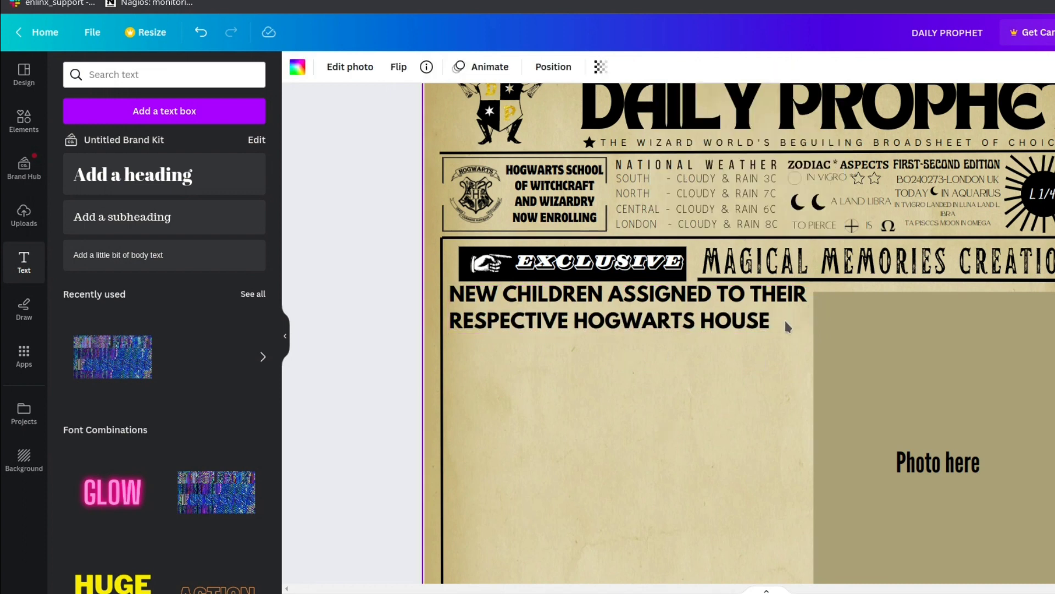
- Try to rewrap the subheading so that THEIR begins the second line, before RESPECTIVE HOGWARTS HOUSE
left_click(753, 293)
left_click(754, 295)
left_click_drag(812, 310, 770, 307)
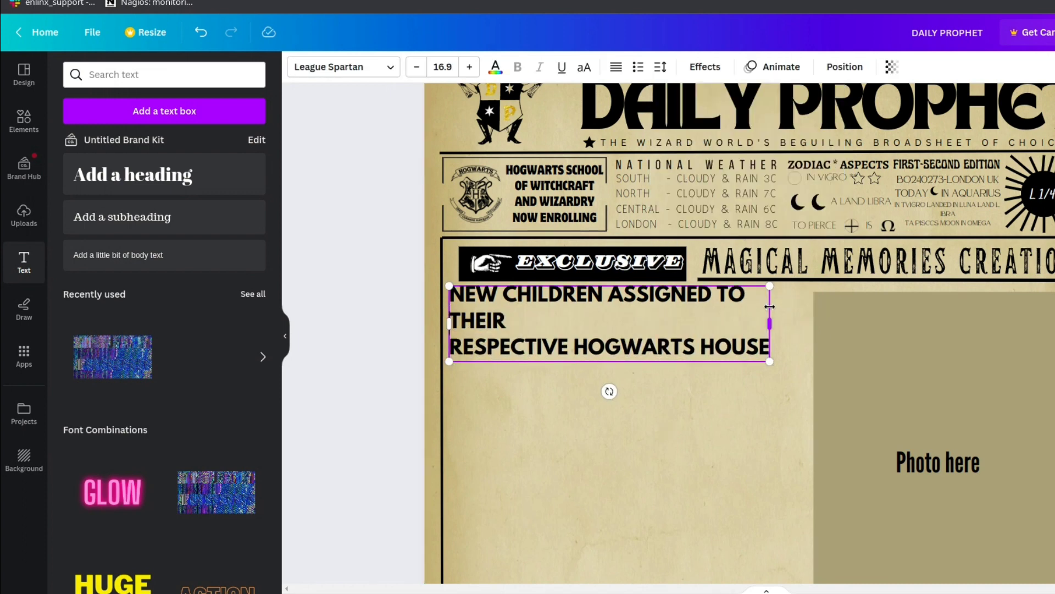
key("BackSpace")
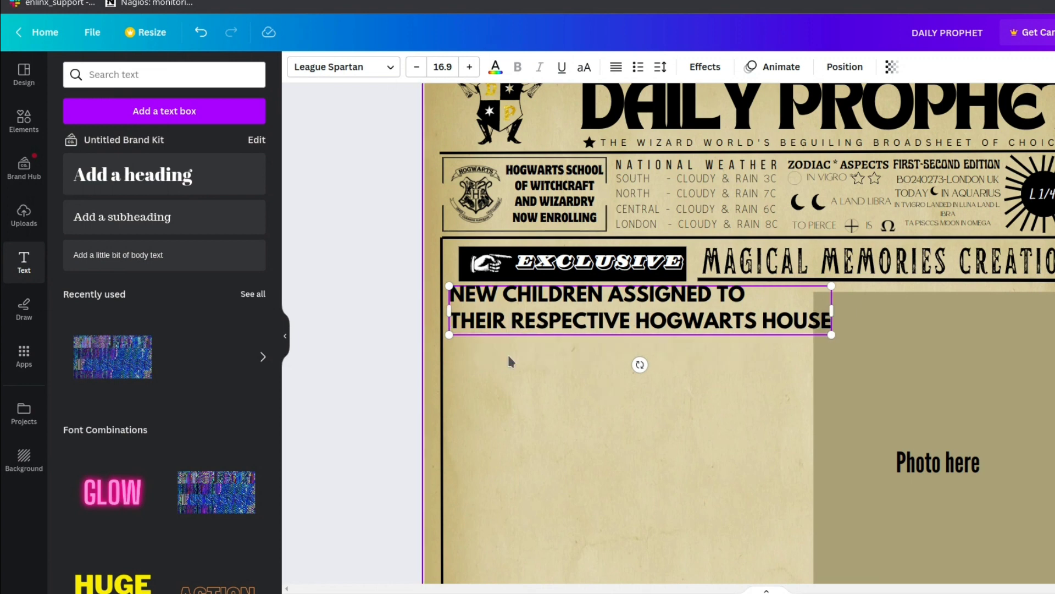
- Try enlarging the first line, NEW CHILDREN ASSIGNED TO, to size 19.9
left_click_drag(746, 292, 449, 295)
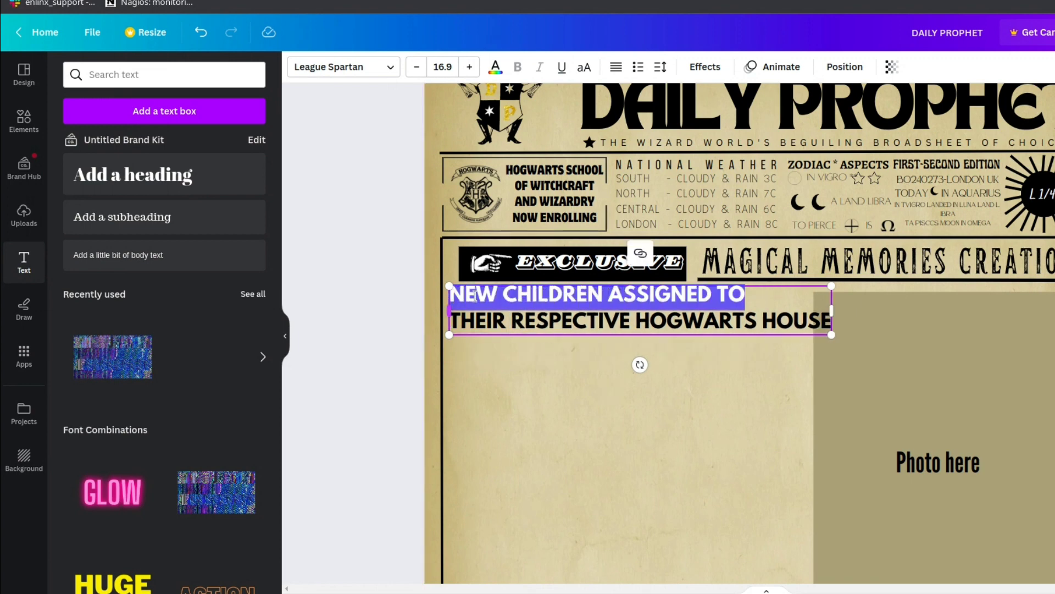
left_click(470, 66)
left_click(469, 67)
left_click(469, 67)
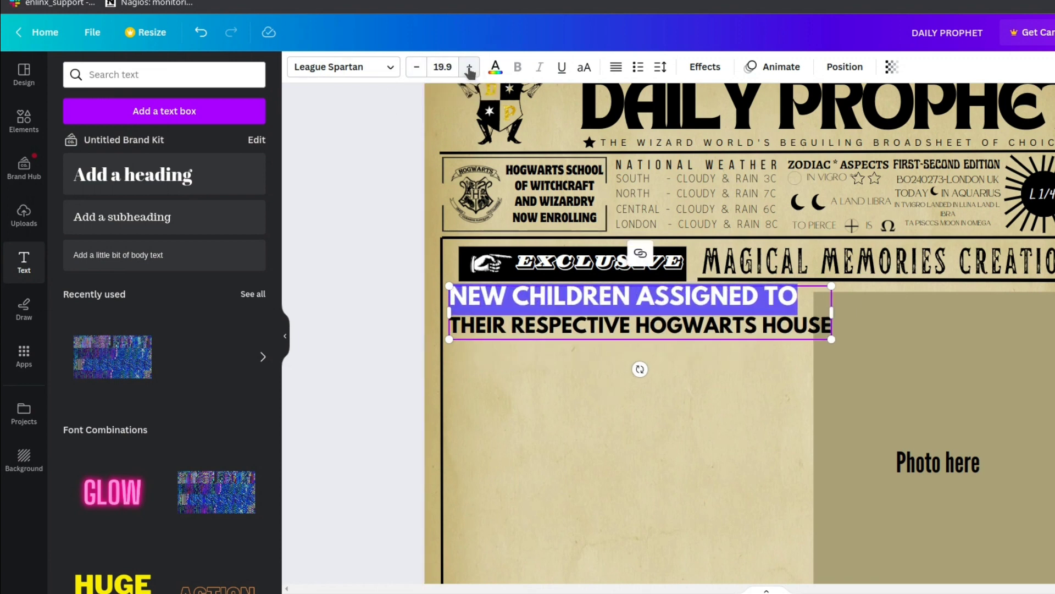
left_click(470, 66)
left_click(416, 67)
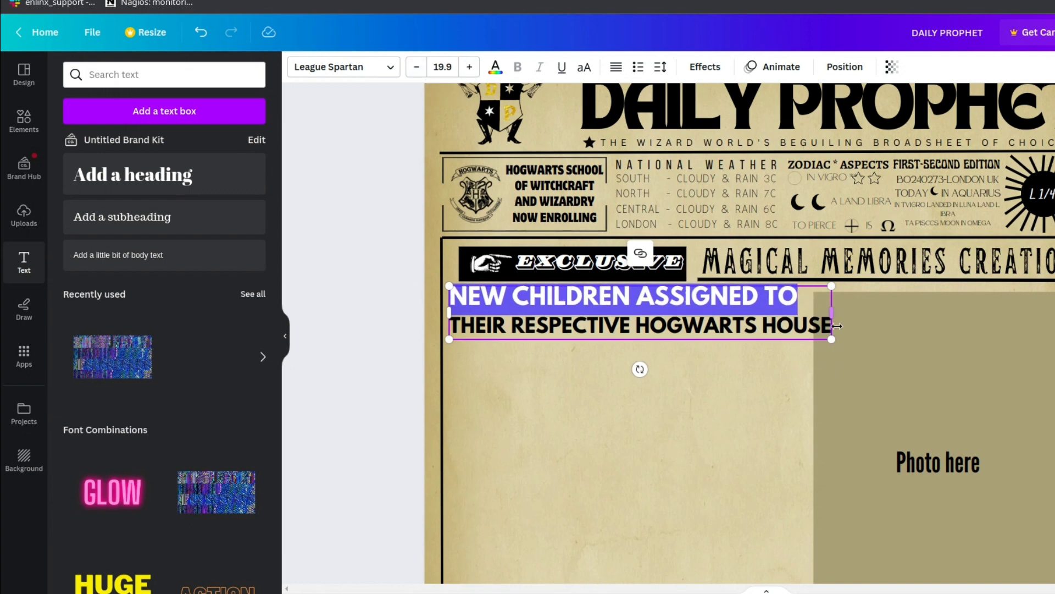
- Put HOGWARTS HOUSE on its own line at size 14.9 and set the text before it to size 11.9
left_click(816, 309)
left_click_drag(816, 309, 449, 297)
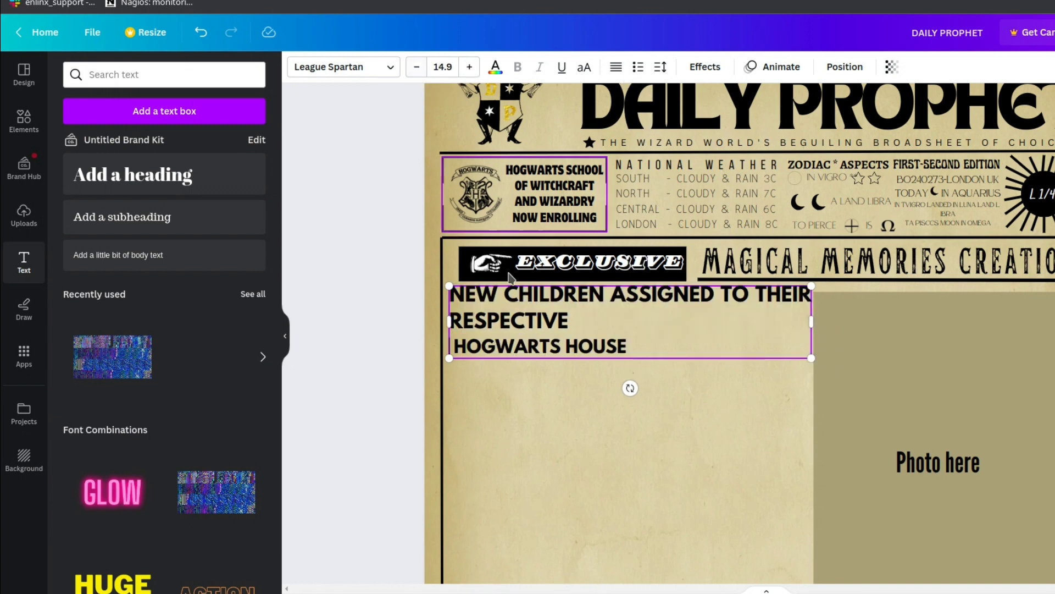
left_click_drag(569, 320, 525, 311)
triple_click(524, 311)
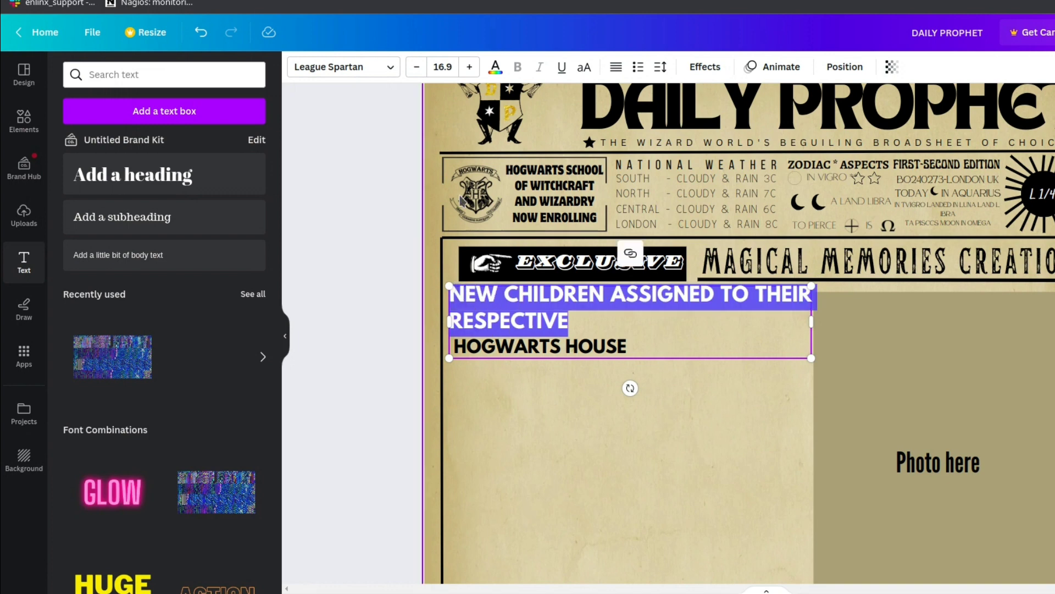
left_click(417, 67)
left_click(416, 67)
left_click(417, 66)
left_click(417, 67)
left_click(417, 66)
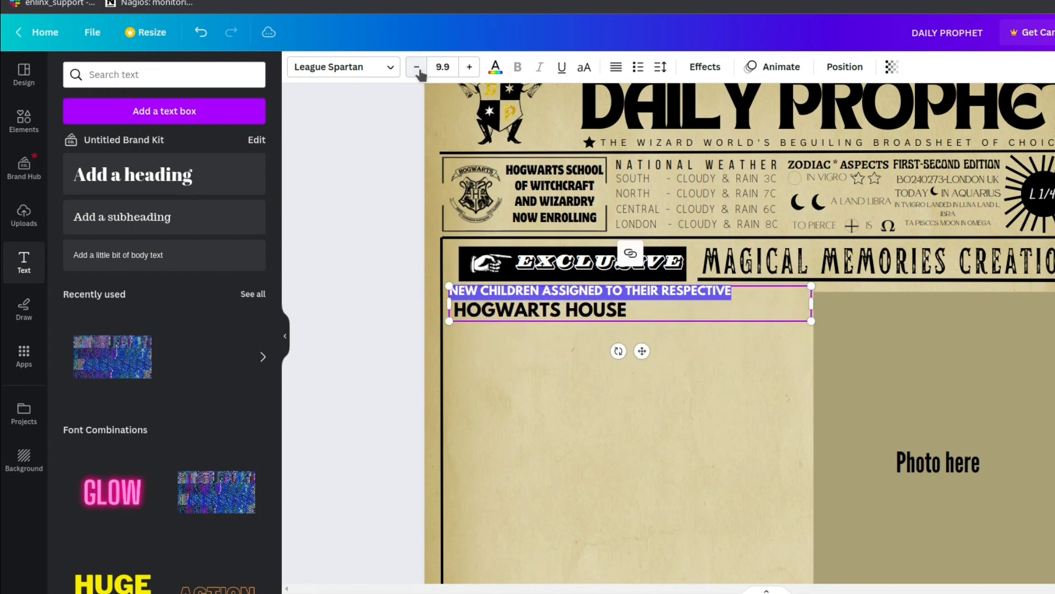
left_click(469, 67)
left_click(469, 67)
left_click(470, 67)
key("ctrl+shift+period")
key("ctrl+shift+period")
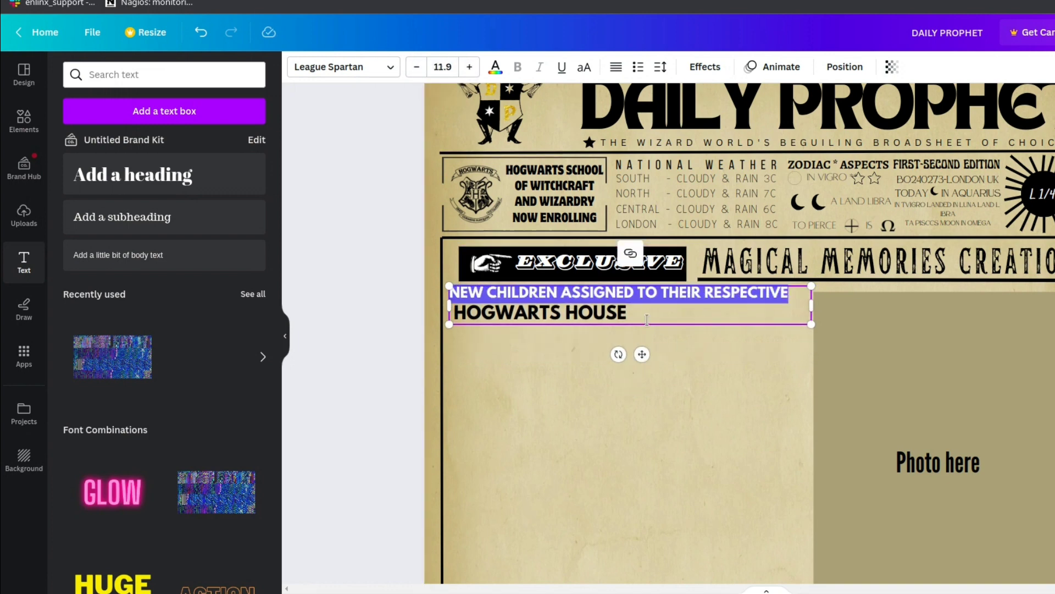
- Nudge the subheading slightly down and set the line HOGWARTS HOUSE to size 16
left_click(680, 309)
left_click_drag(811, 305, 812, 306)
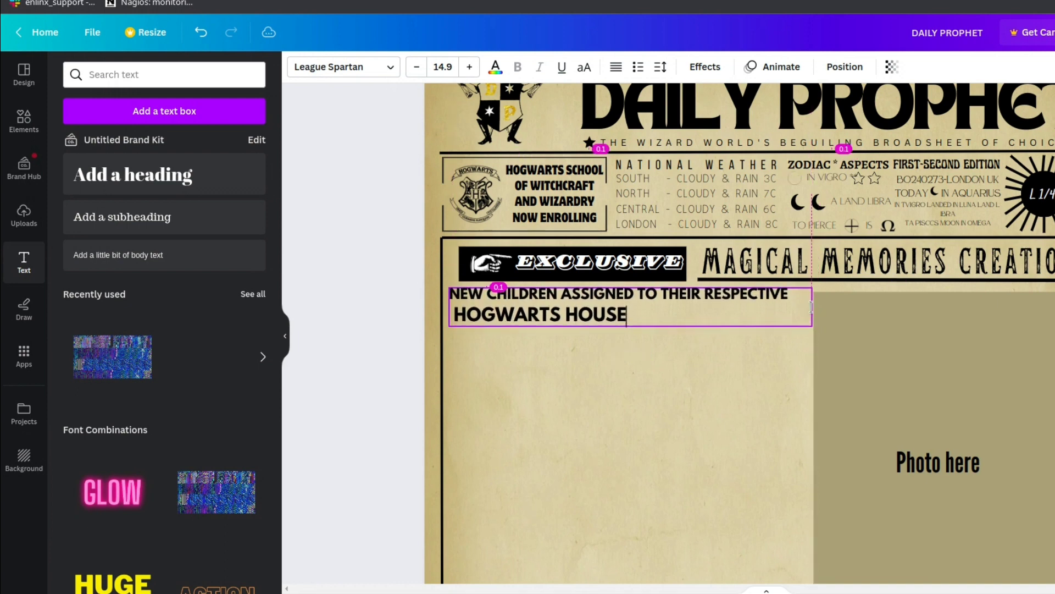
left_click(443, 67)
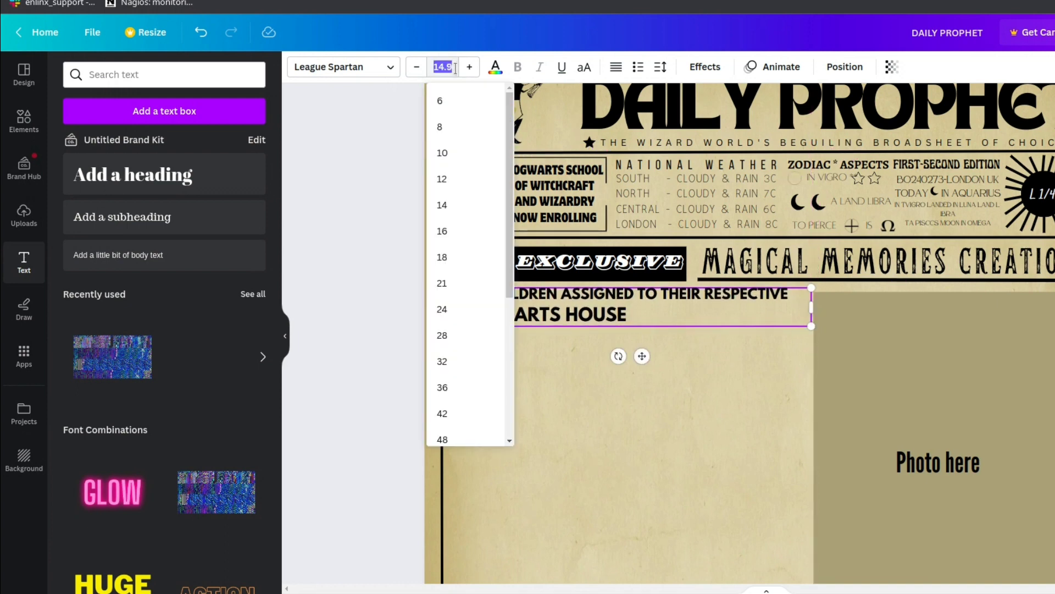
left_click(452, 230)
- Try enlarging the first subheading line, NEW CHILDREN ASSIGNED TO THEIR RESPECTIVE, to size 13.9
left_click_drag(794, 293, 452, 289)
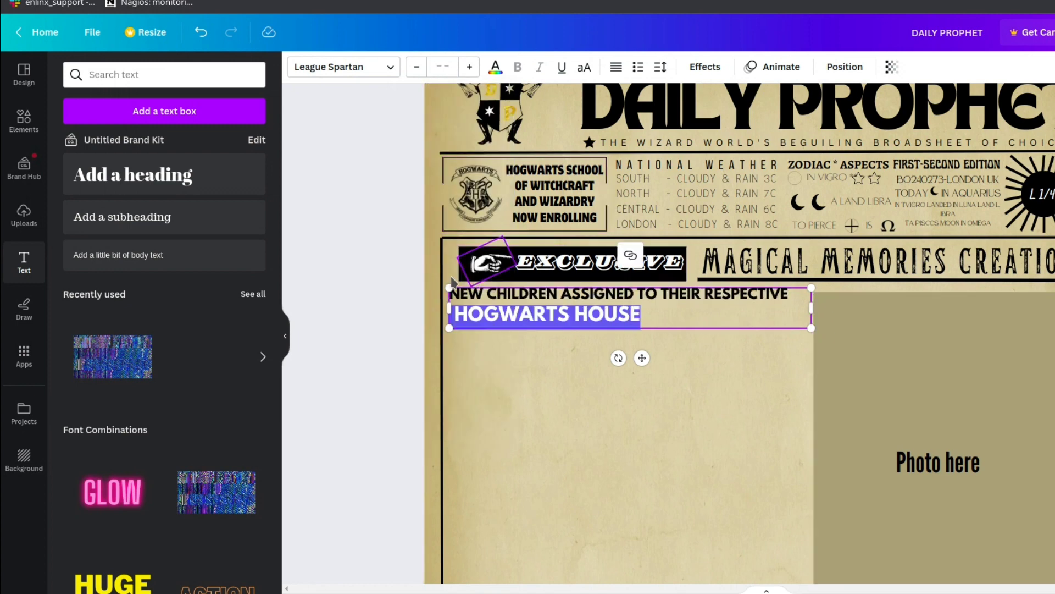
left_click(452, 289)
left_click(795, 297)
left_click(794, 296)
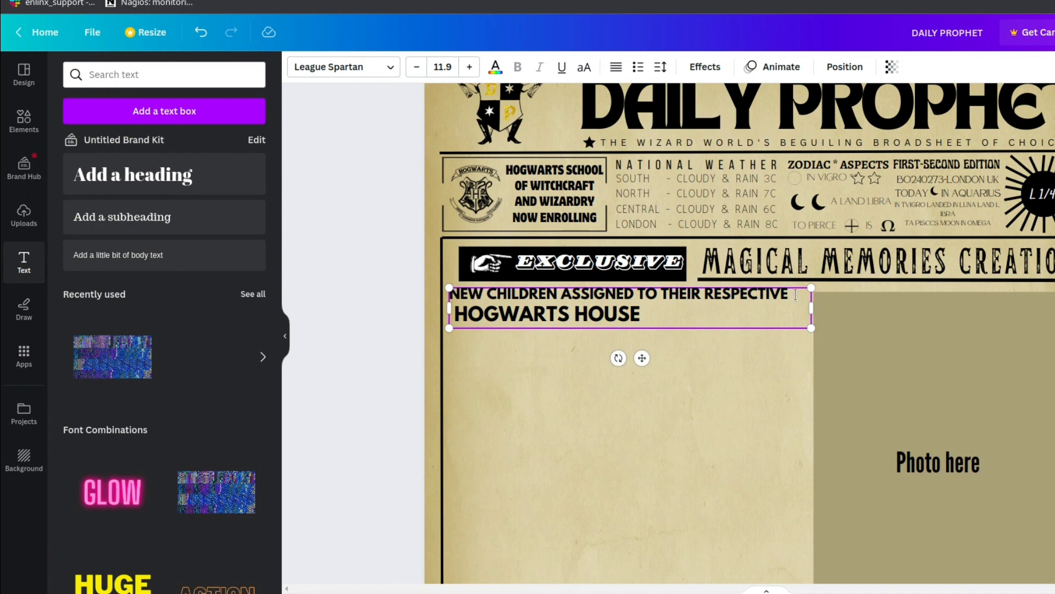
left_click_drag(796, 294, 552, 226)
left_click(471, 68)
left_click(472, 67)
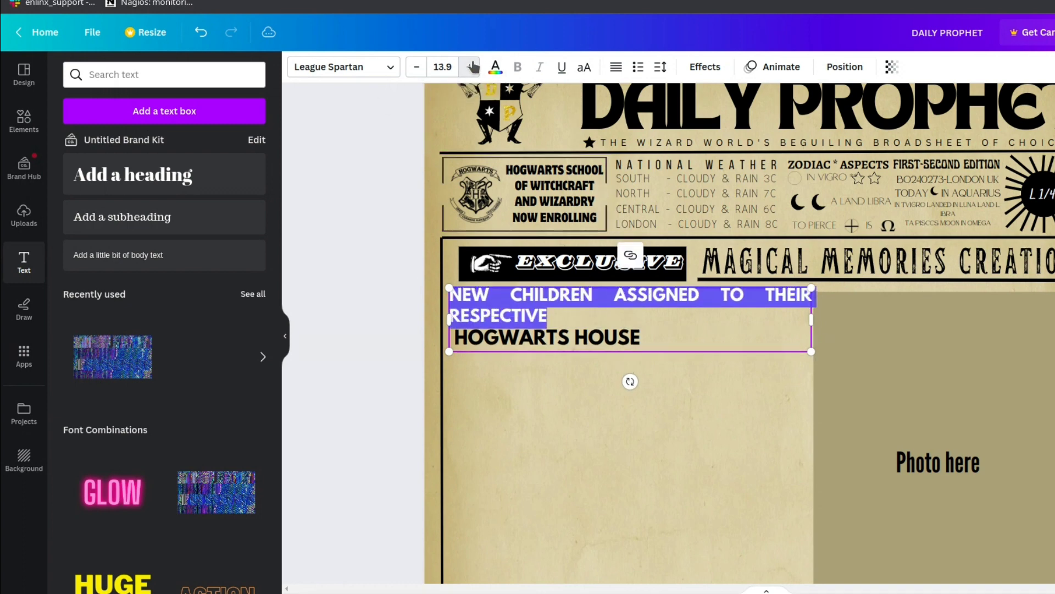
left_click(417, 67)
left_click(417, 66)
- Try size 13 for the line NEW CHILDREN ASSIGNED TO THEIR RESPECTIVE
left_click(443, 67)
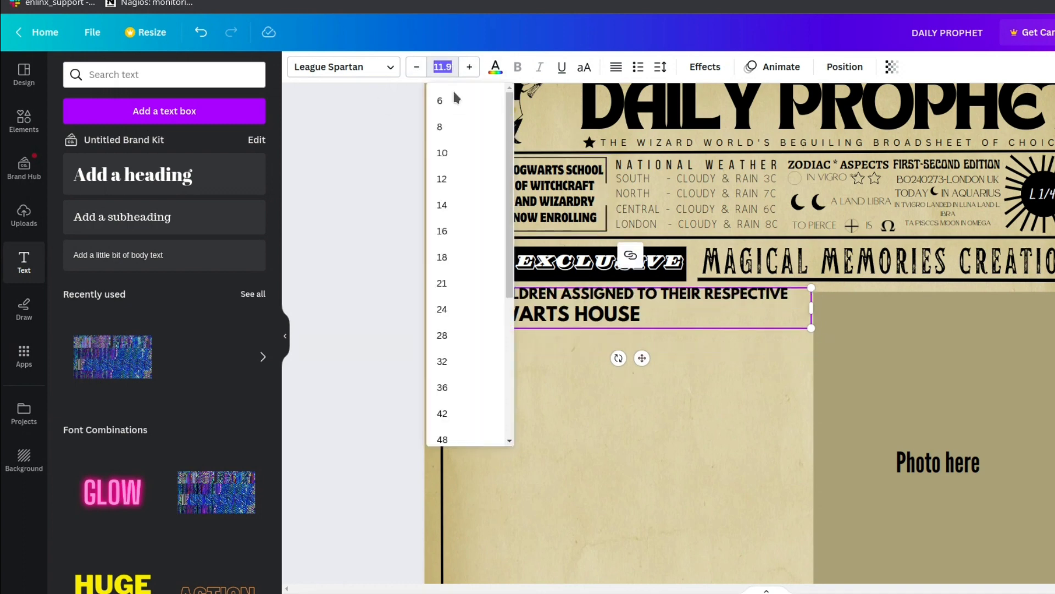
left_click(455, 67)
left_click(455, 67)
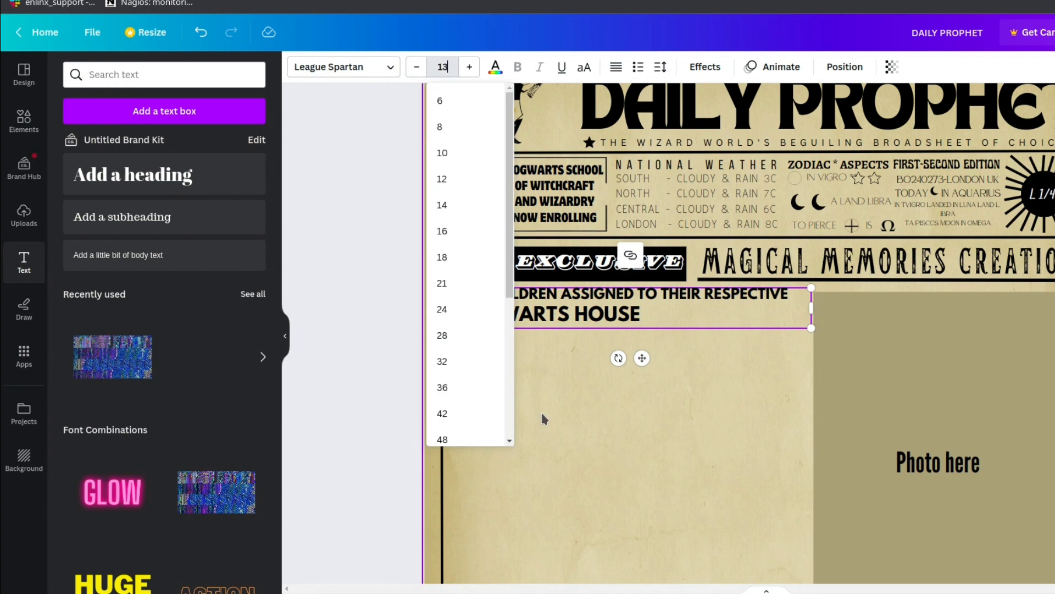
left_click(588, 494)
left_click(547, 313)
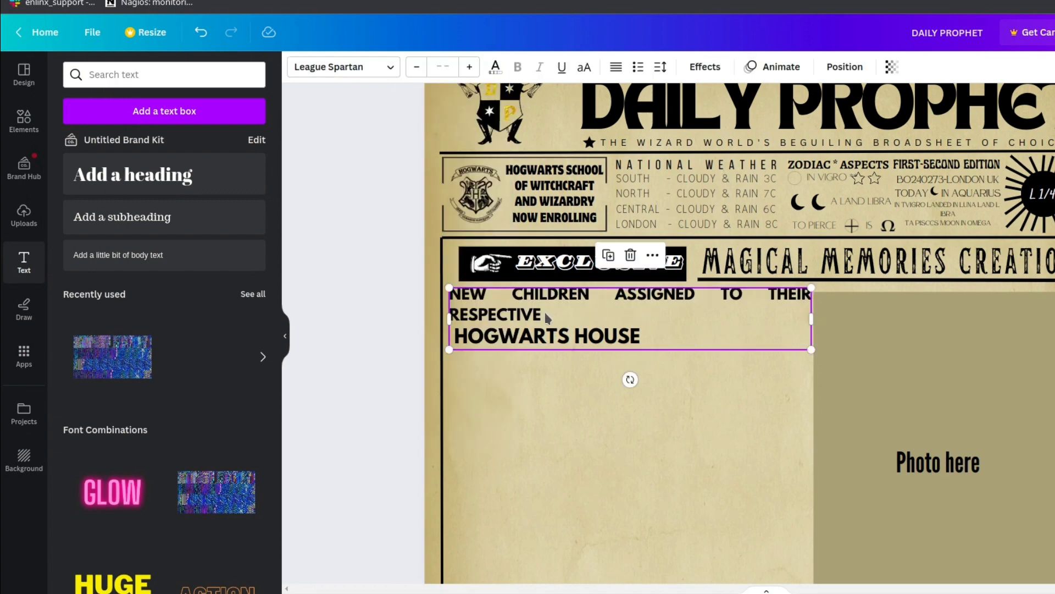
- Set NEW CHILDREN ASSIGNED TO THEIR RESPECTIVE to a size slightly above 12 so that it nearly fills the box width on one line
left_click_drag(452, 297, 542, 316)
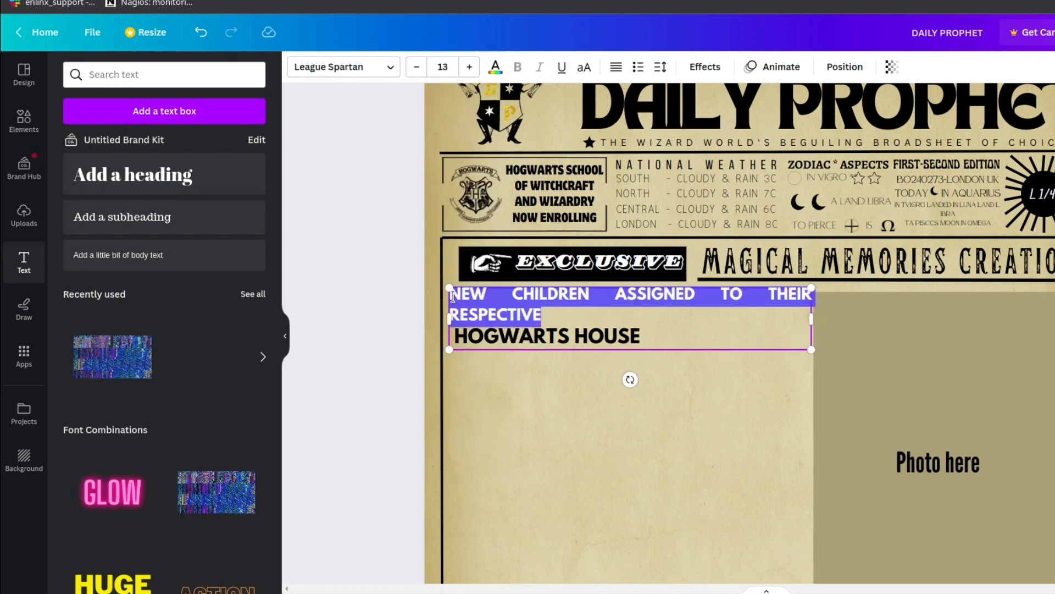
left_click(417, 67)
left_click(444, 68)
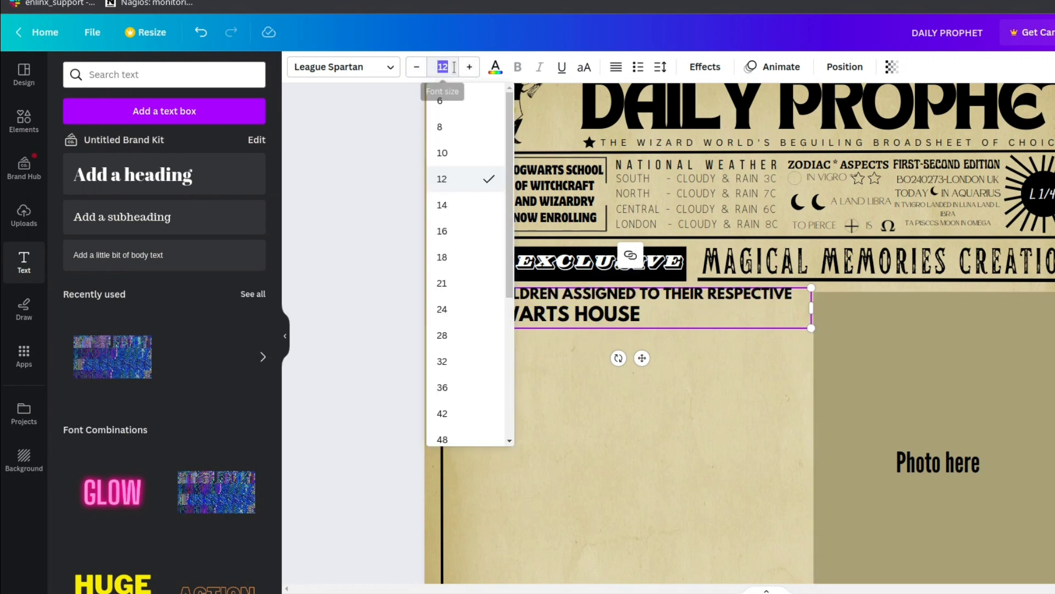
left_click(463, 71)
left_click(453, 65)
left_click(453, 66)
left_click(453, 66)
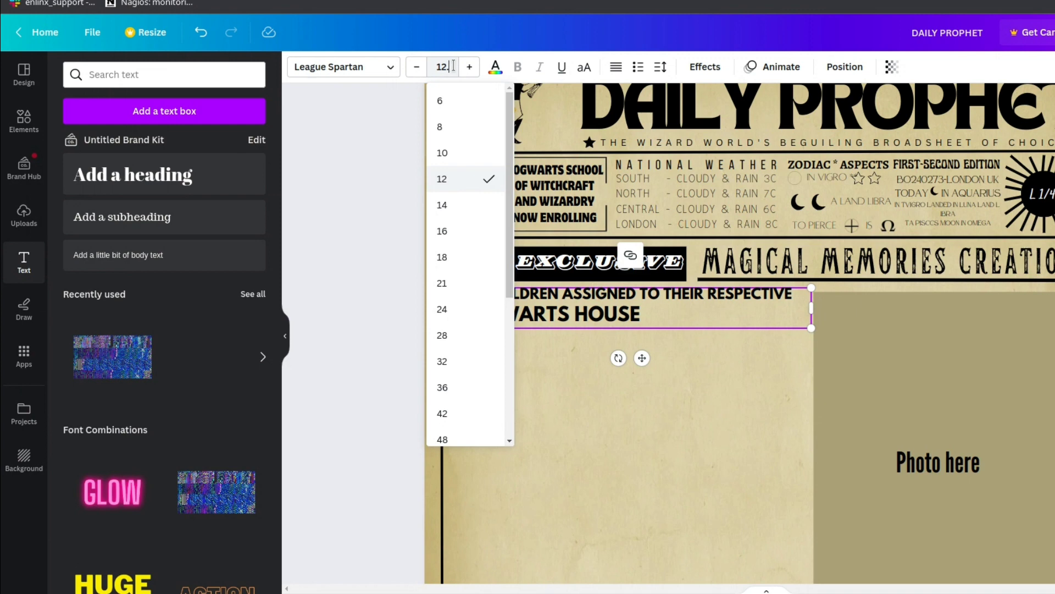
left_click(620, 528)
- Remove the leading space before HOGWARTS HOUSE and enlarge that line to size 31 so it spans the text box
left_click(644, 321)
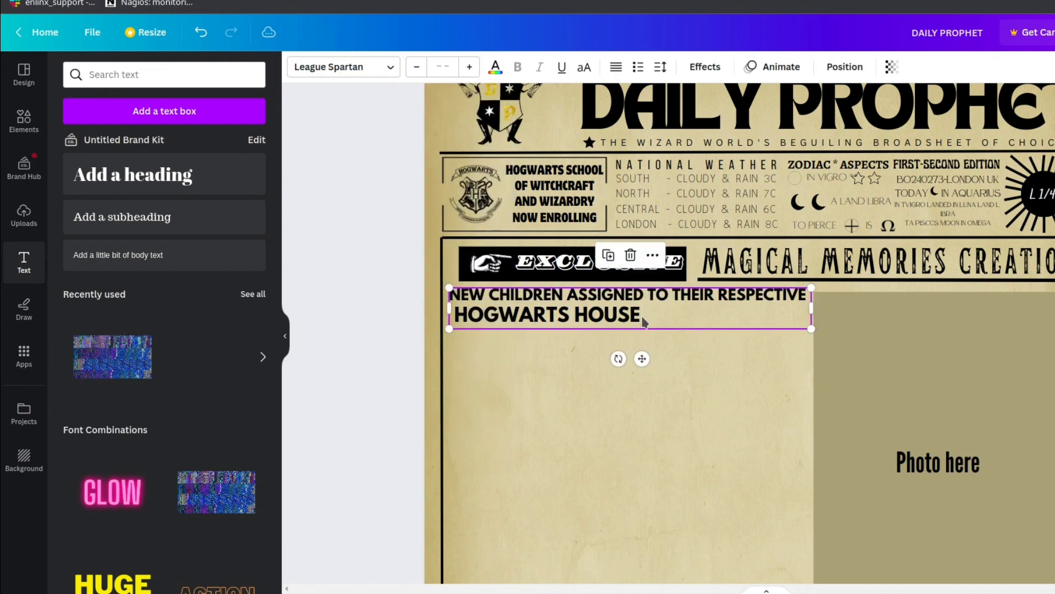
left_click(456, 314)
key("BackSpace")
left_click_drag(643, 317, 450, 317)
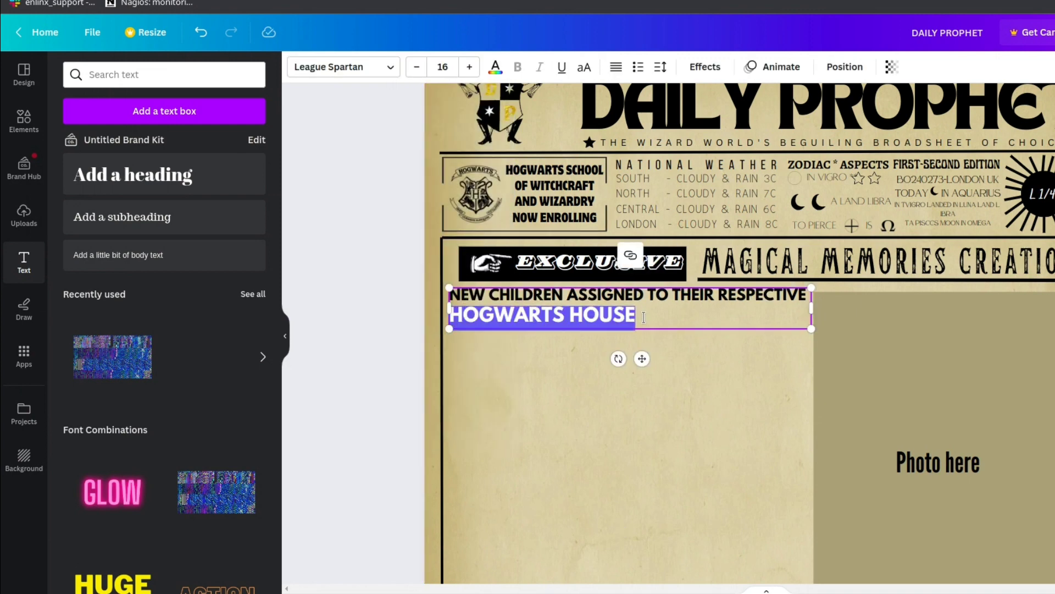
left_click(470, 67)
left_click(470, 67)
left_click(470, 67)
left_click(470, 67)
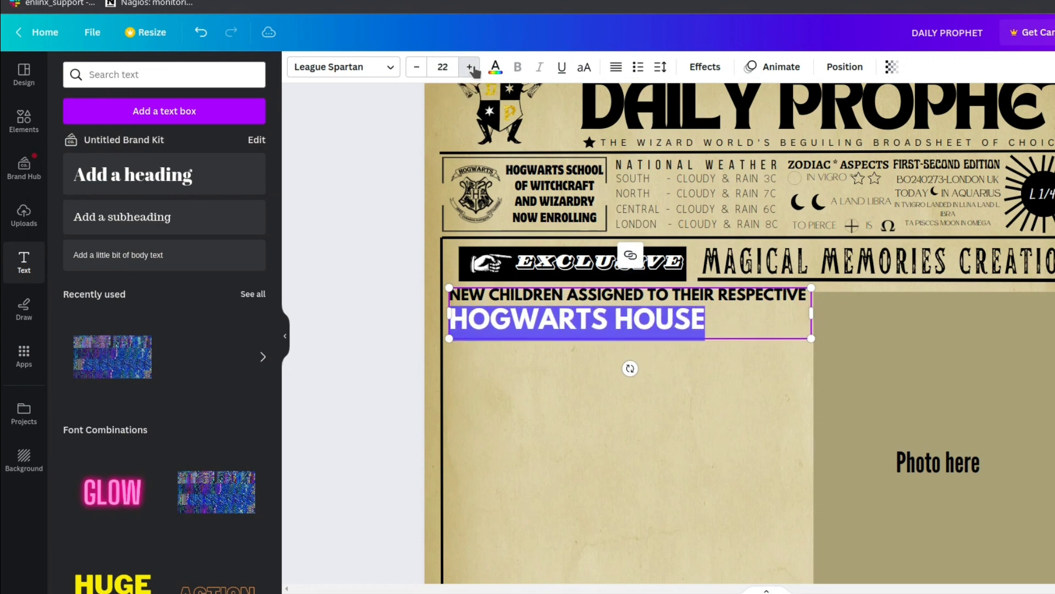
left_click(470, 67)
left_click(470, 67)
left_click(470, 67)
left_click(470, 68)
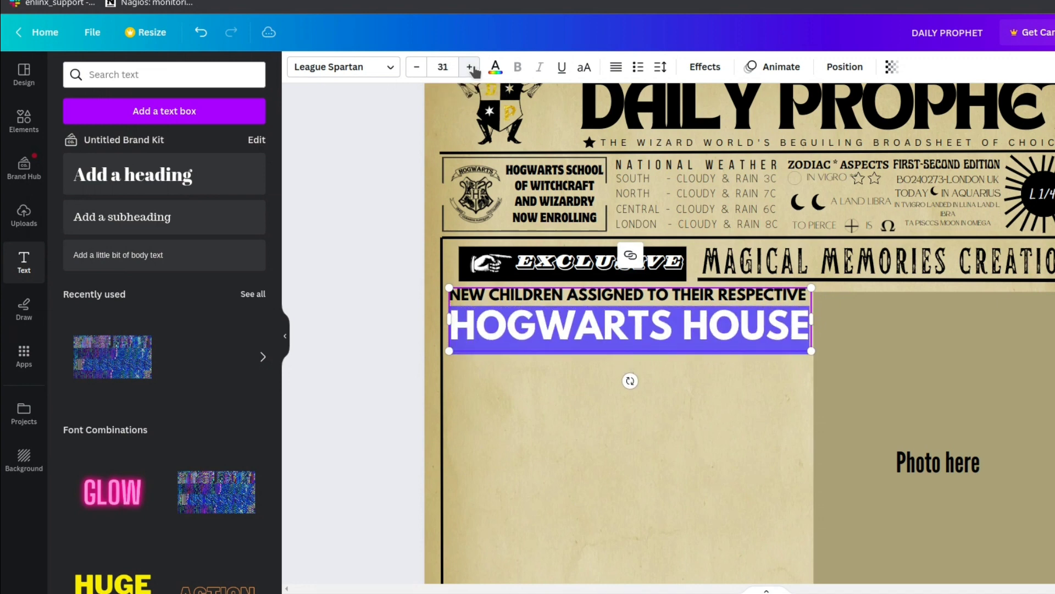
left_click(577, 453)
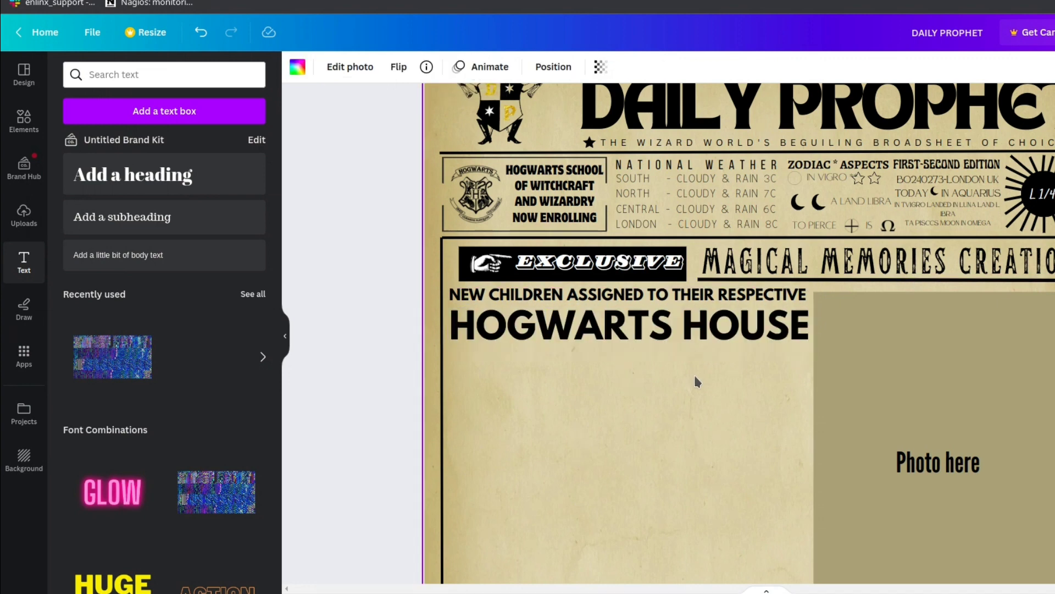
- Place two paragraph text boxes side by side beneath the HOGWARTS HOUSE subheading, set in Lato
left_click_drag(536, 244, 531, 241)
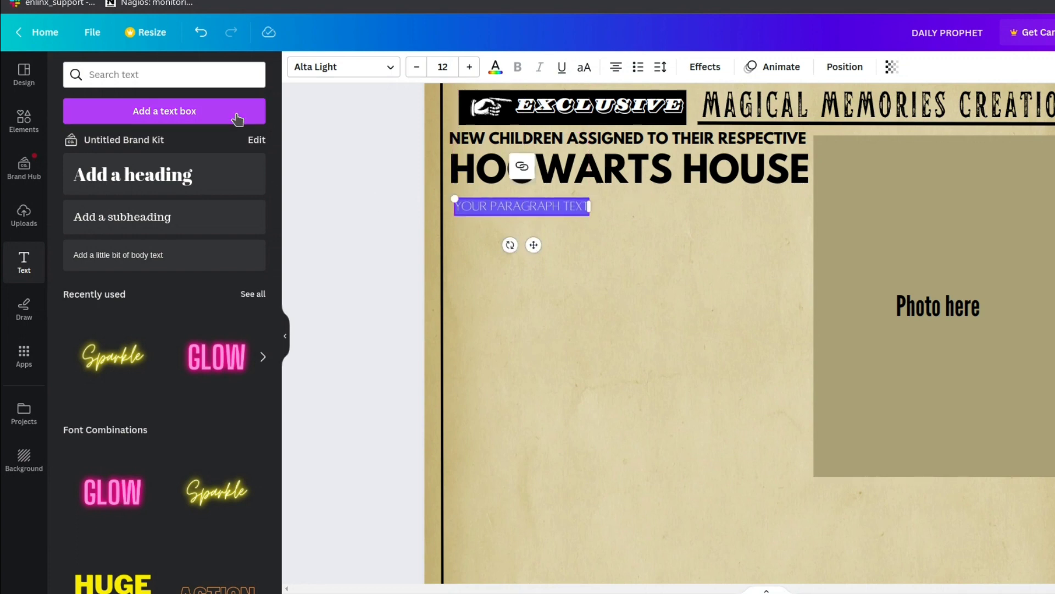
left_click(537, 211)
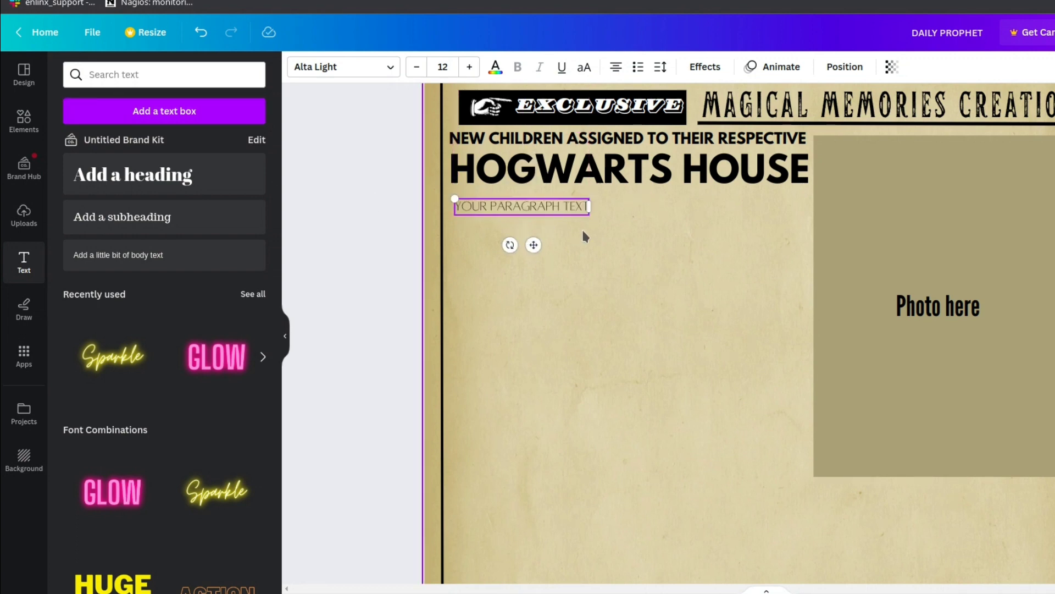
left_click(189, 111)
left_click_drag(535, 261, 710, 239)
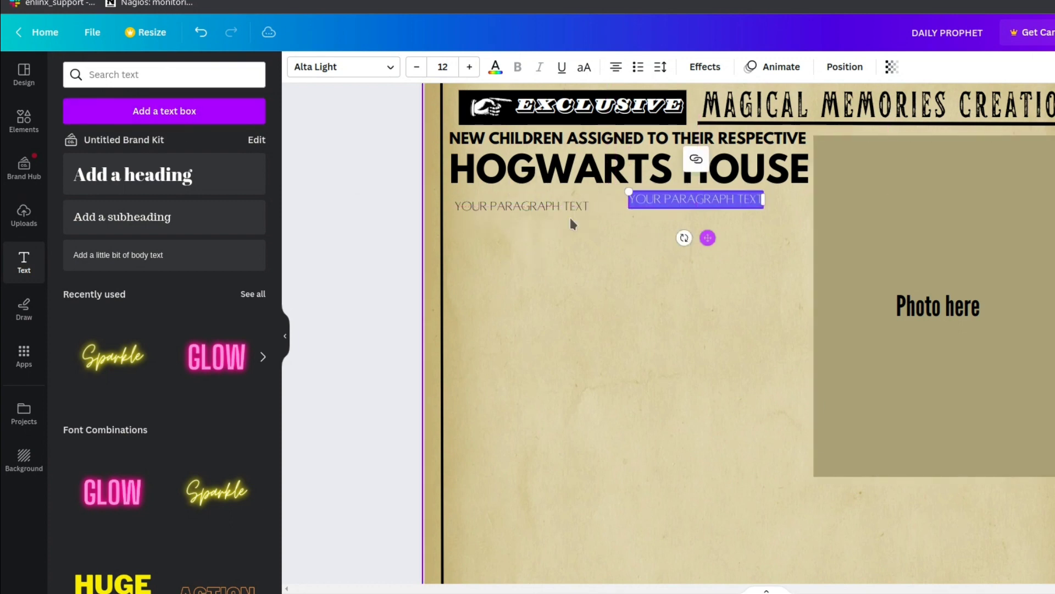
left_click(574, 214)
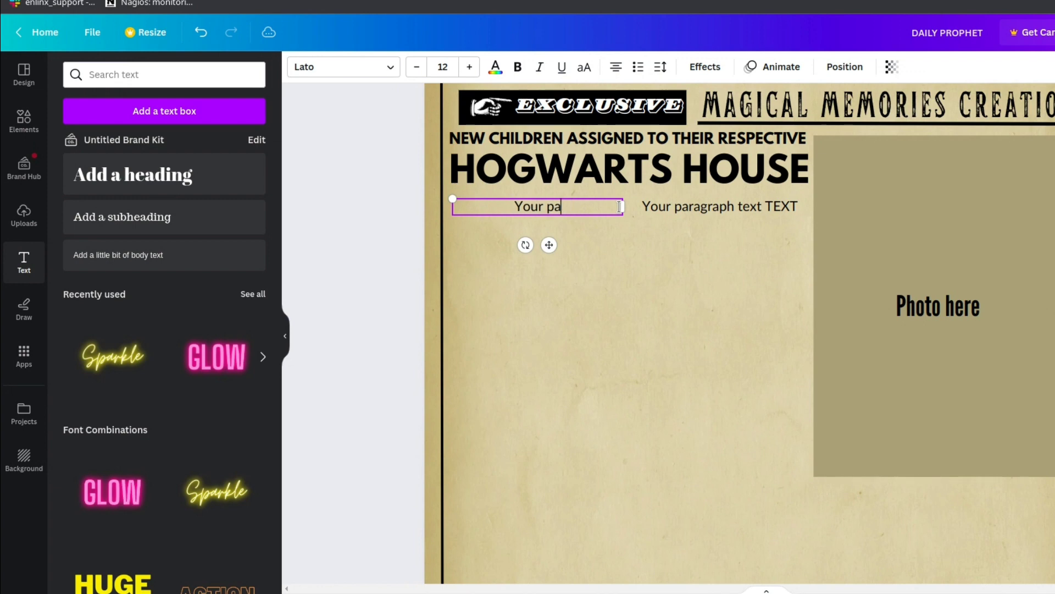
- Replace the left column's placeholder with "Students are happy about their hogwarts house assigned to them by sorting hat which belogned to the founder of hogwarts"
key("BackSpace")
key("BackSpace")
key("BackSpace")
key("BackSpace")
key("BackSpace")
key("BackSpace")
key("BackSpace")
type("sT")
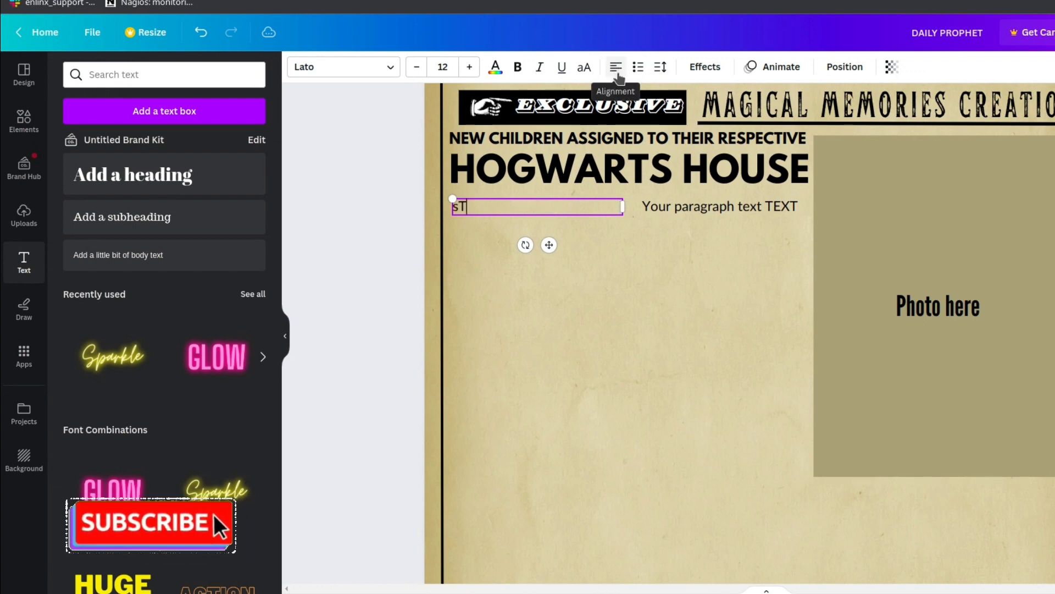
key("BackSpace")
key("BackSpace")
type("Students are happy about their")
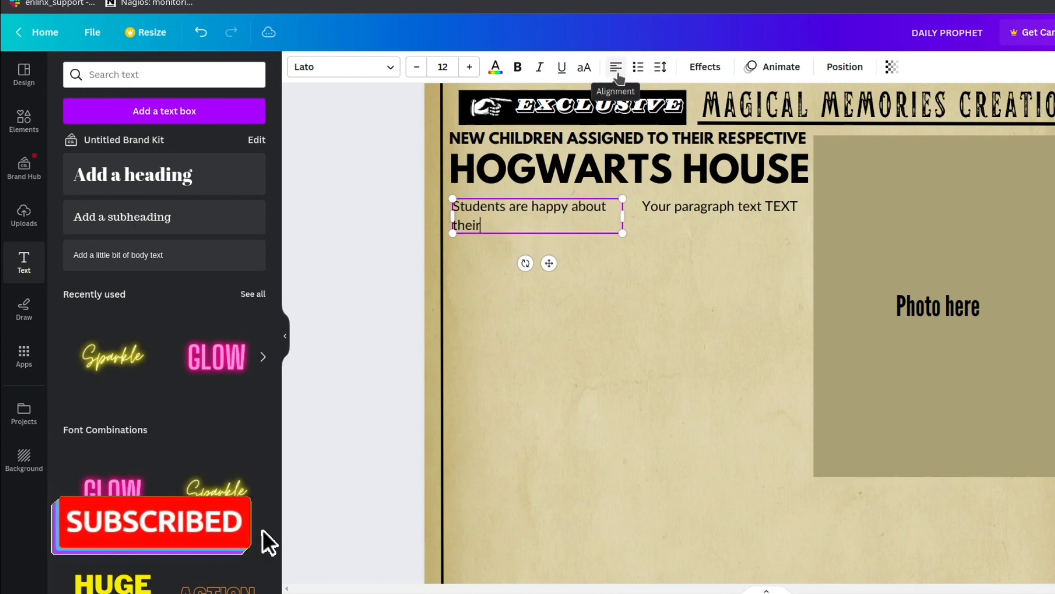
type(" hogwarts house assigned to them by sorting hat which")
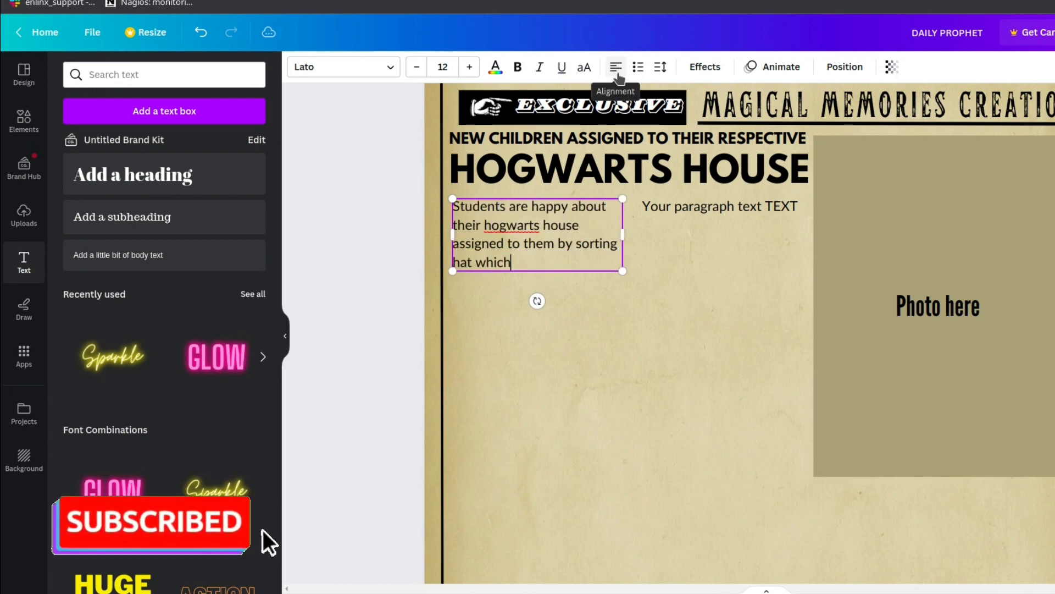
type(" belogned to the founder of hogwarts")
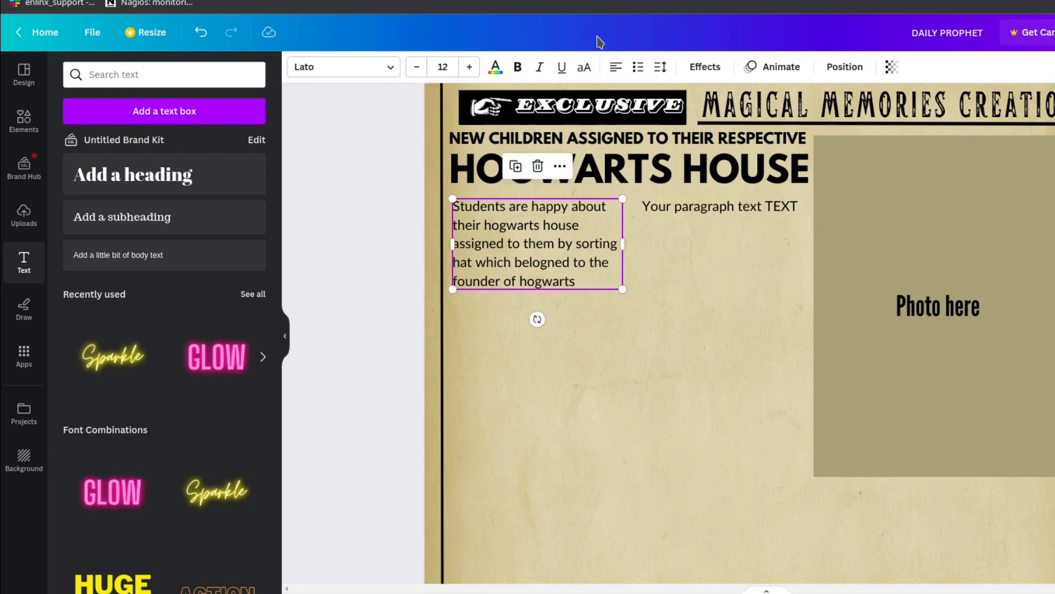
- Justify the left column's text and continue it with "Godric Gryffindor. the desicision made by sorting hat is final."
key("ctrl+shift+j")
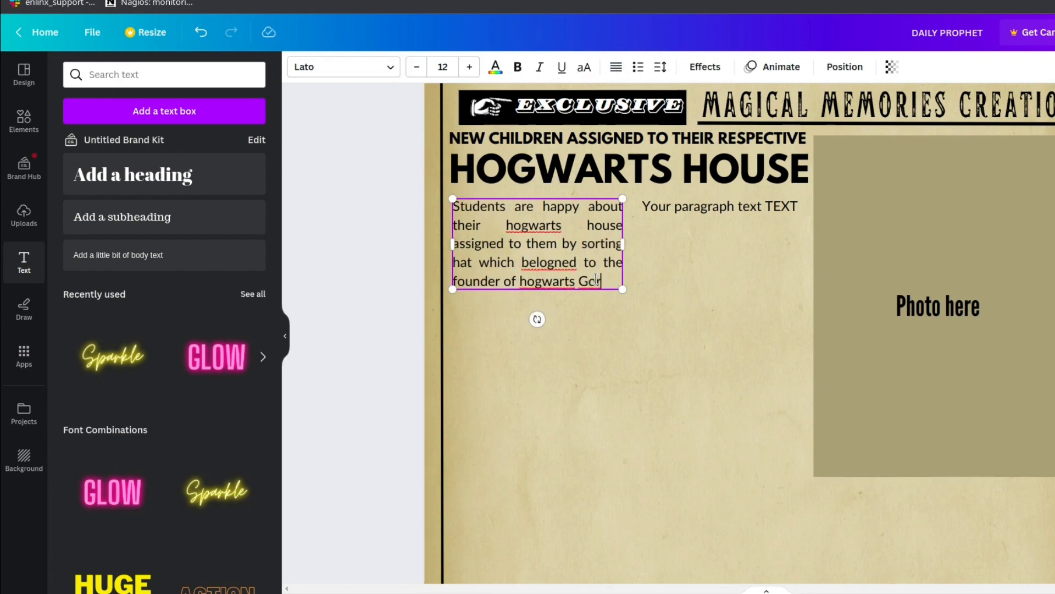
type("Godric Gryffindor. the ")
type("desicision")
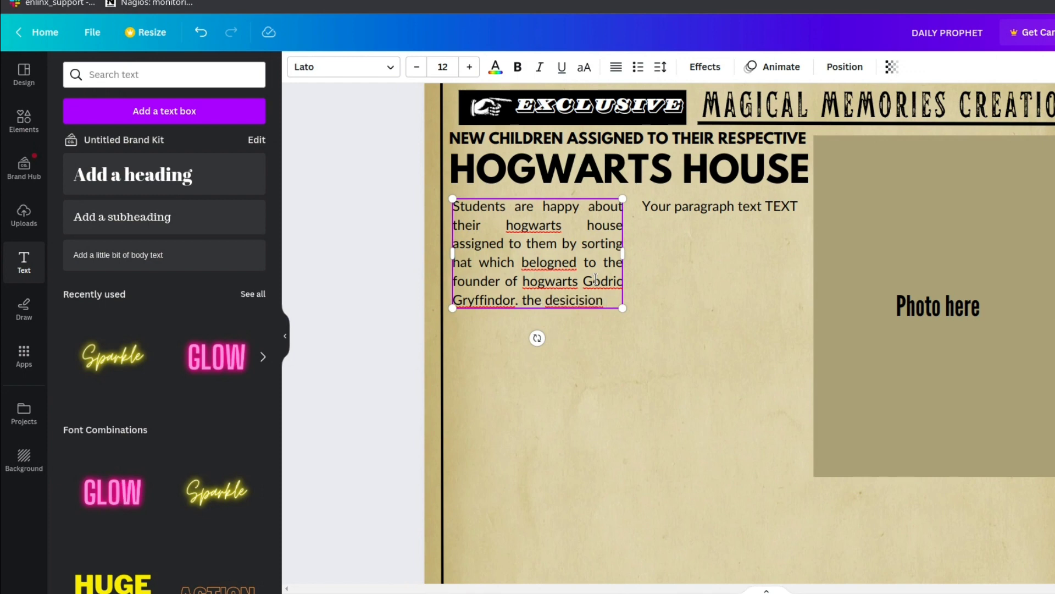
type(" made by sorting hat is final.")
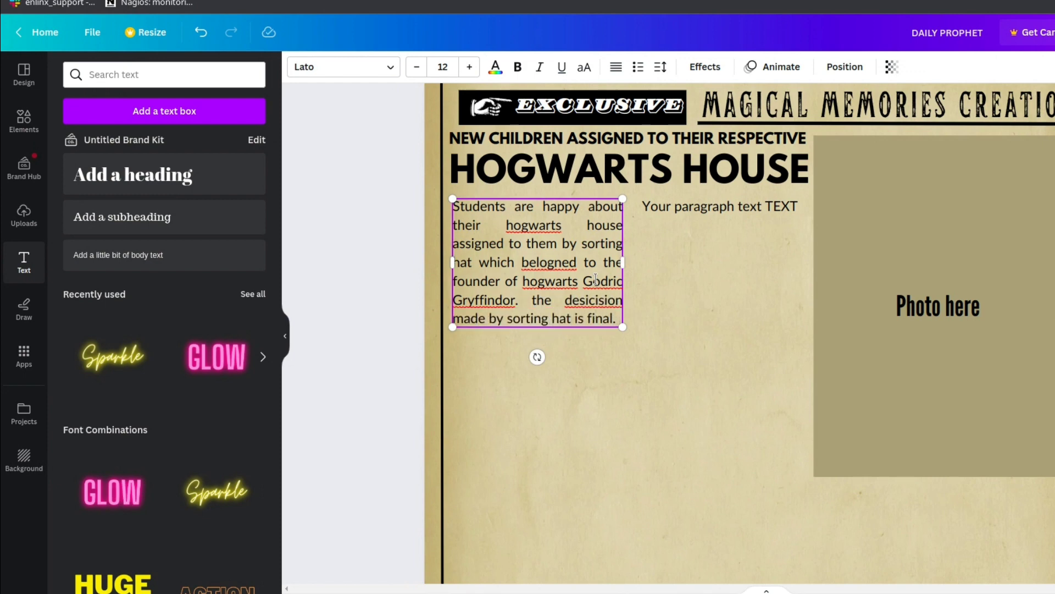
- Continue the left column with "Let see which house is going to score maximum points to win the house"
type(" Let see which house is going to")
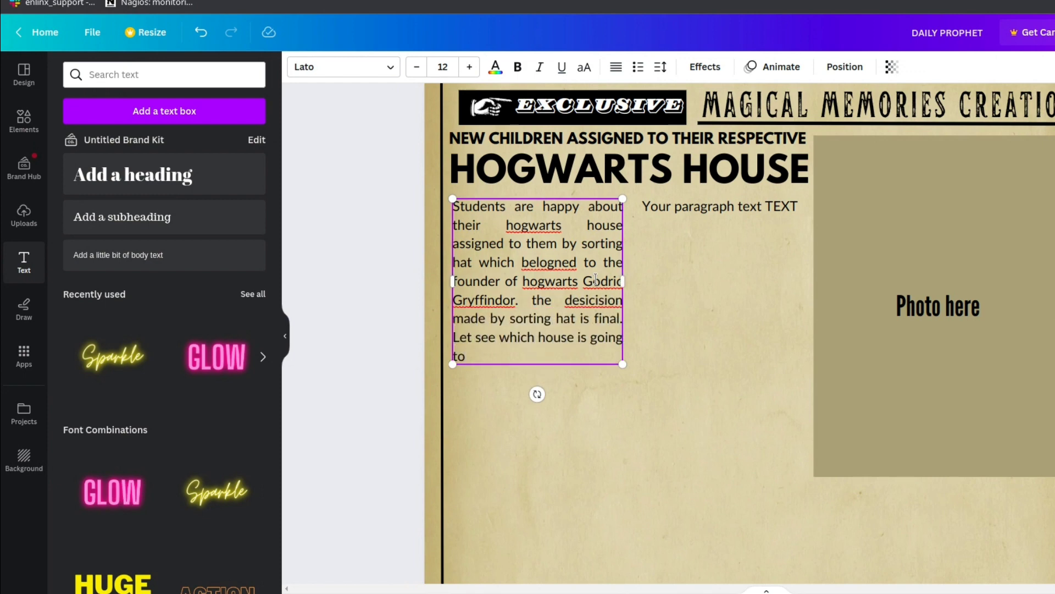
type("ts and win")
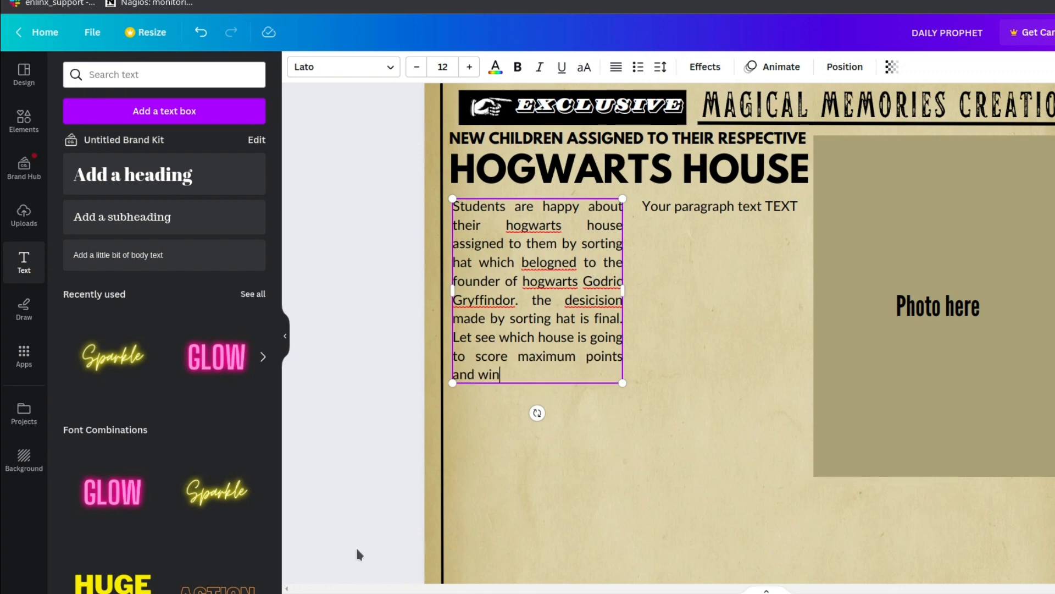
key("BackSpace")
key("BackSpace")
key("BackSpace")
left_click(702, 186)
key("BackSpace")
key("BackSpace")
key("BackSpace")
key("BackSpace")
type("to win the house ")
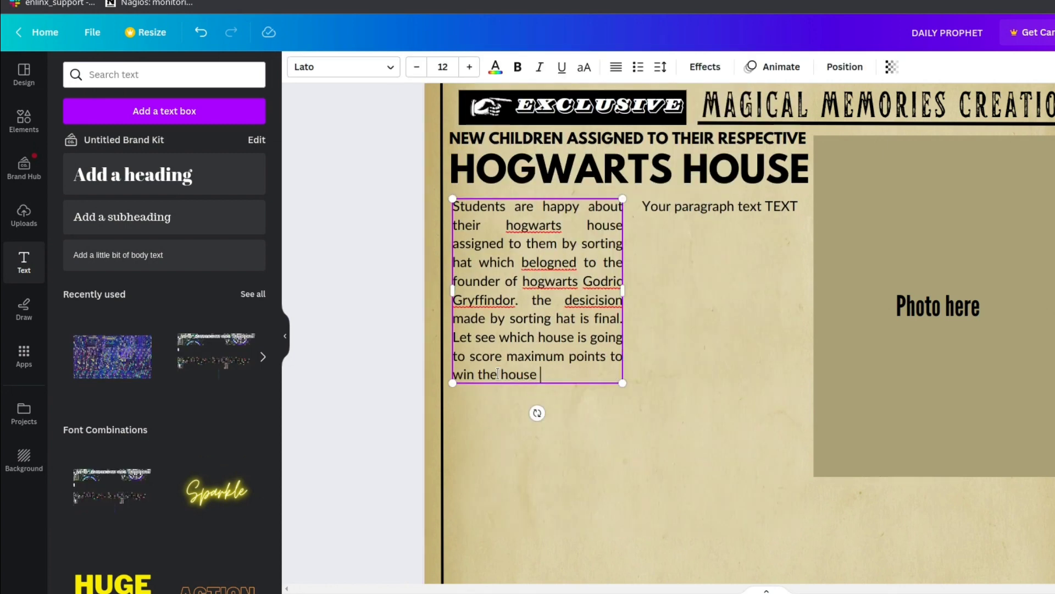
- Finish the left column's sentence with "cup and how the students contributes to their respective houses."
type("cup and how the students contribu")
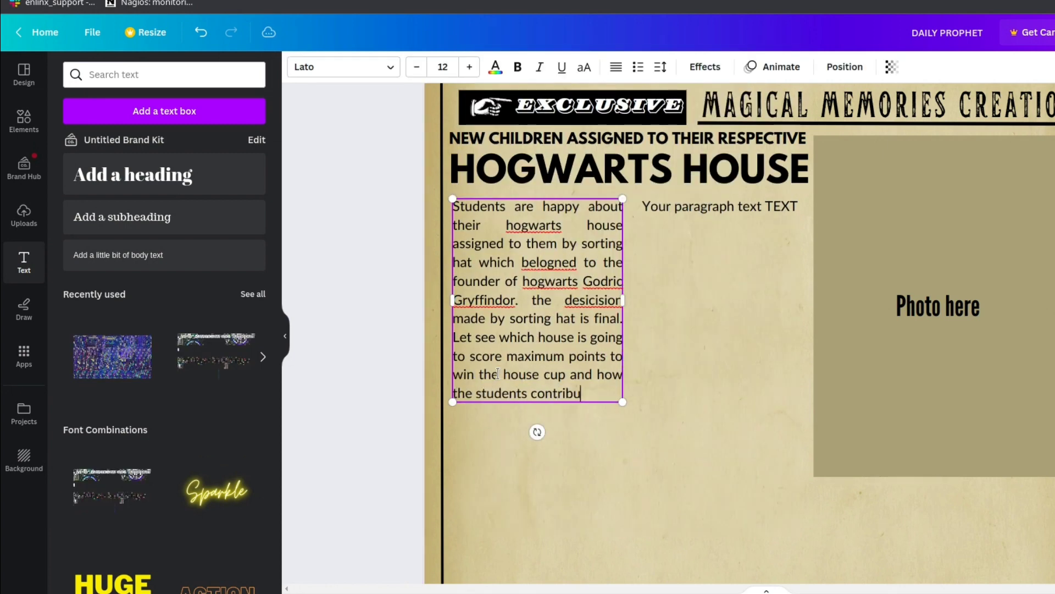
type("tes to their ")
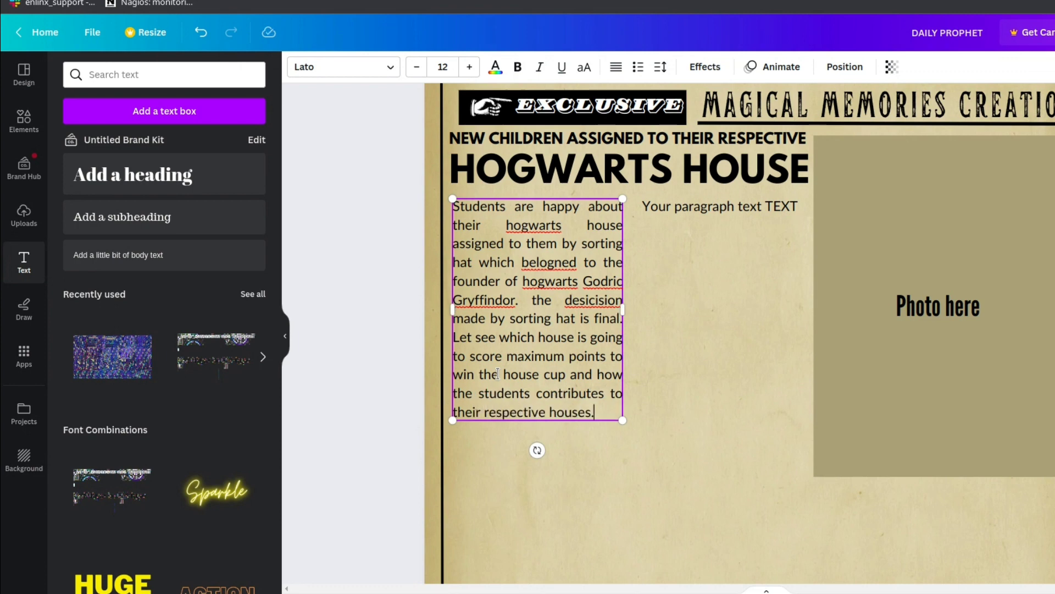
type("respective houses.")
- Start a new paragraph in the left column with the child's first name, capitalizing only its first letter
key("Return")
scroll(681, 413, "down", 2)
type("HAthinee")
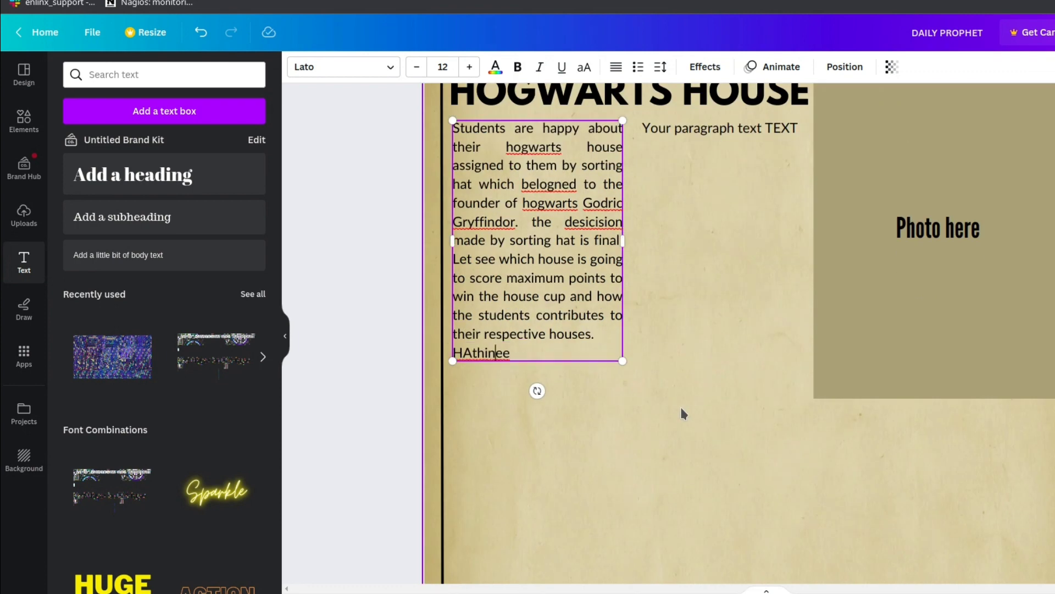
key("Left")
key("Left")
key("Left")
key("Left")
key("BackSpace")
type("a")
left_click(540, 353)
- Continue the left column with "our new child wizard is sorted to griffindor house. This decision made by sorting hat made her happy. This decision"
type("our new child wizard is so")
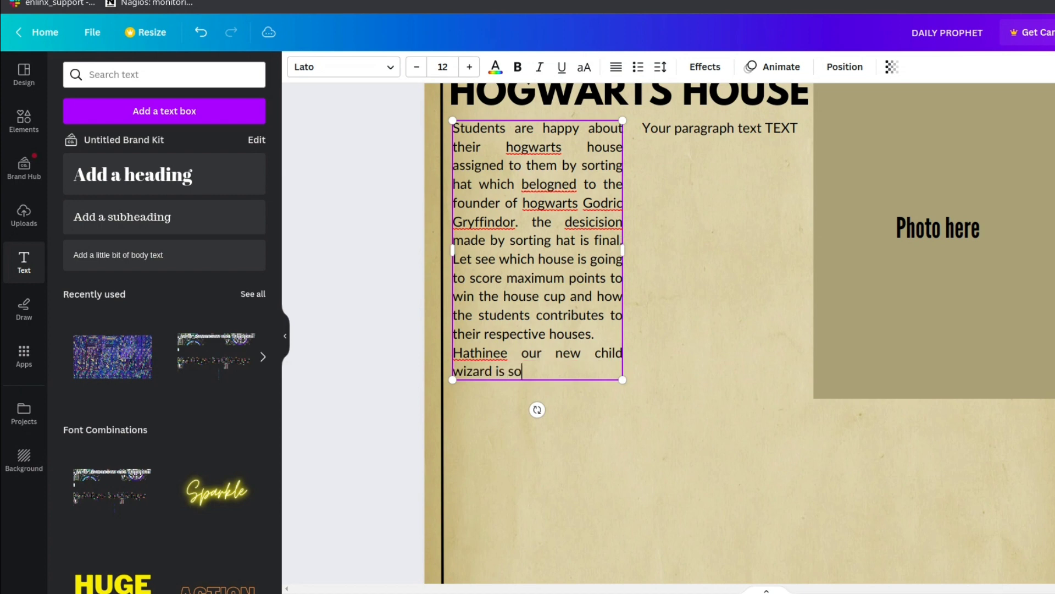
type("rted to griffindor house. This")
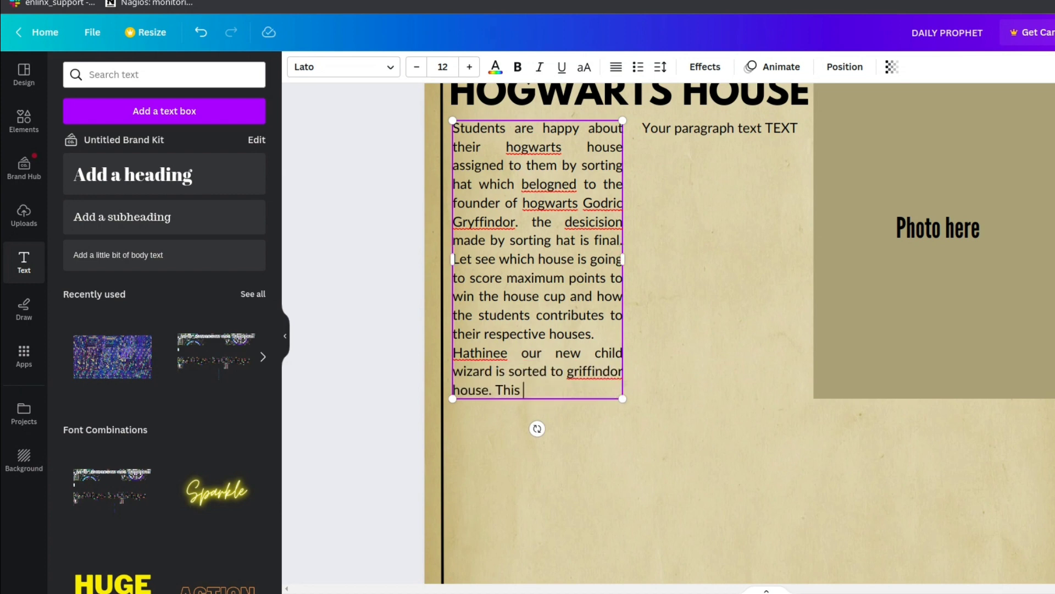
type(" decision made by sorting hat made her happ")
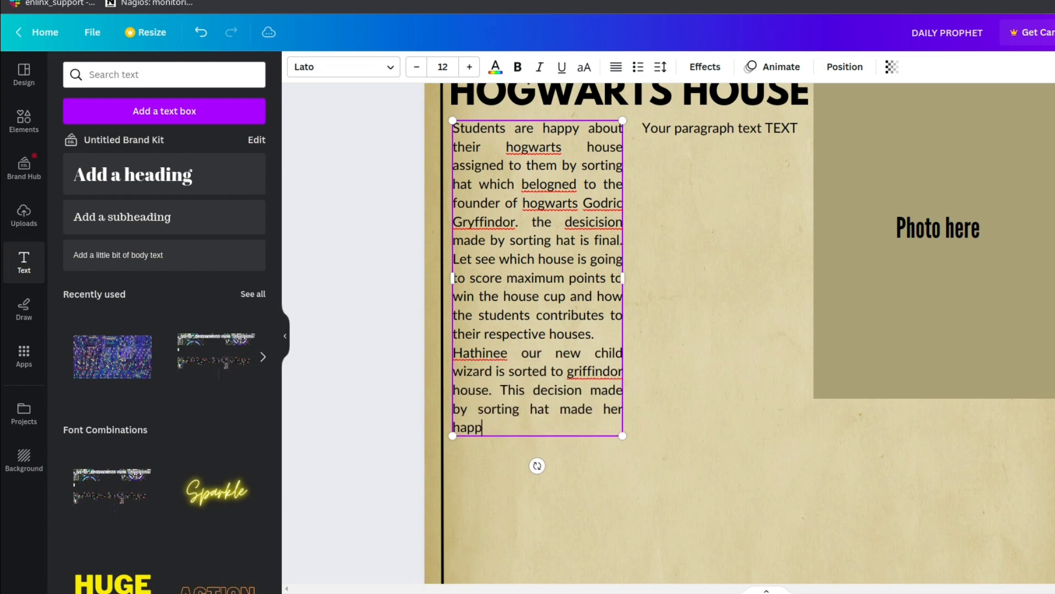
type("y. This decision ")
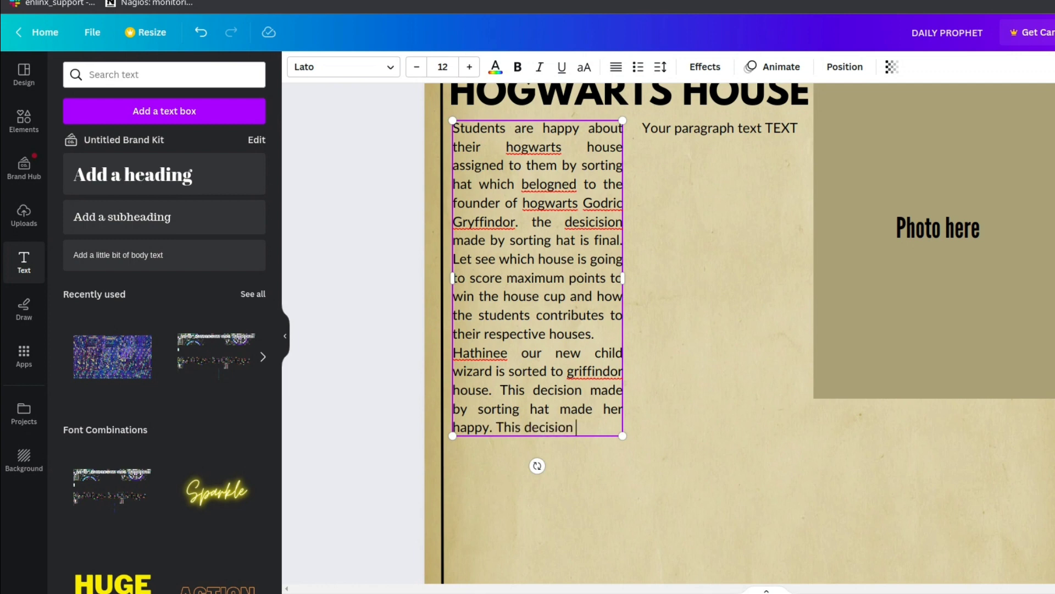
- Finish the left column's sentence with "made is according to", the child's possessive name, and "nascent qualities like brave, naughtiness and intelligence."
type("made is according to hathinee's nasc")
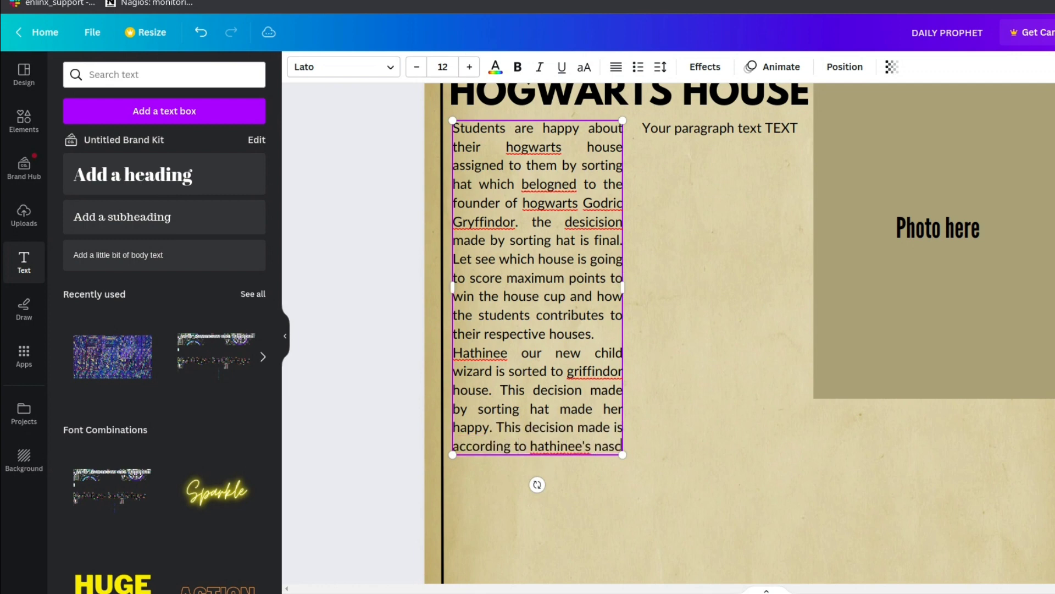
type("ent qualities like brave, naughtiness ")
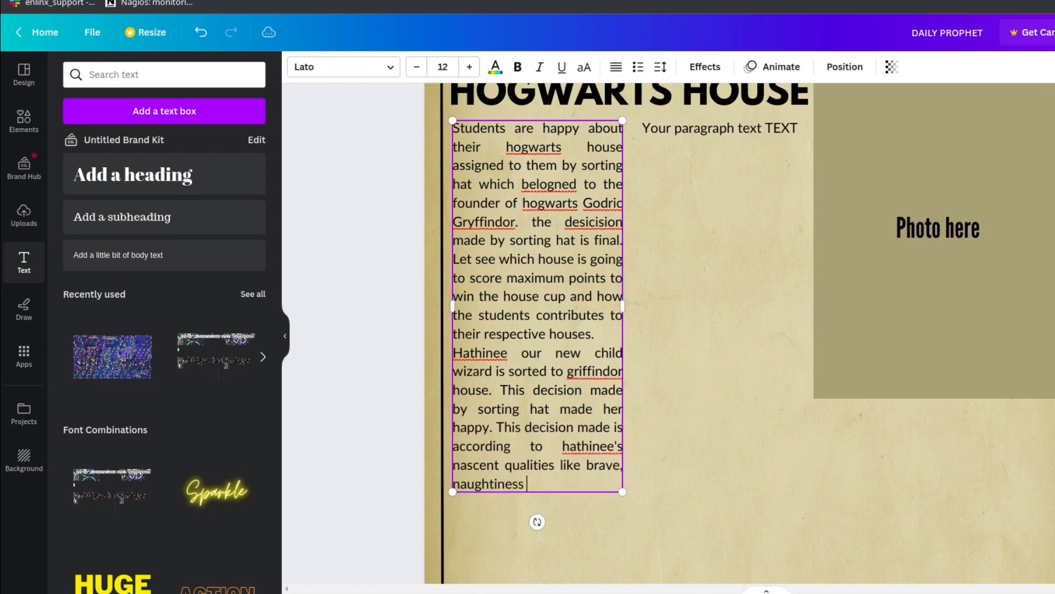
type("and intelligence.")
- Correct "belogned" to "belonged" and capitalize "Hogwarts" and the child's possessive name throughout the left column
right_click(549, 184)
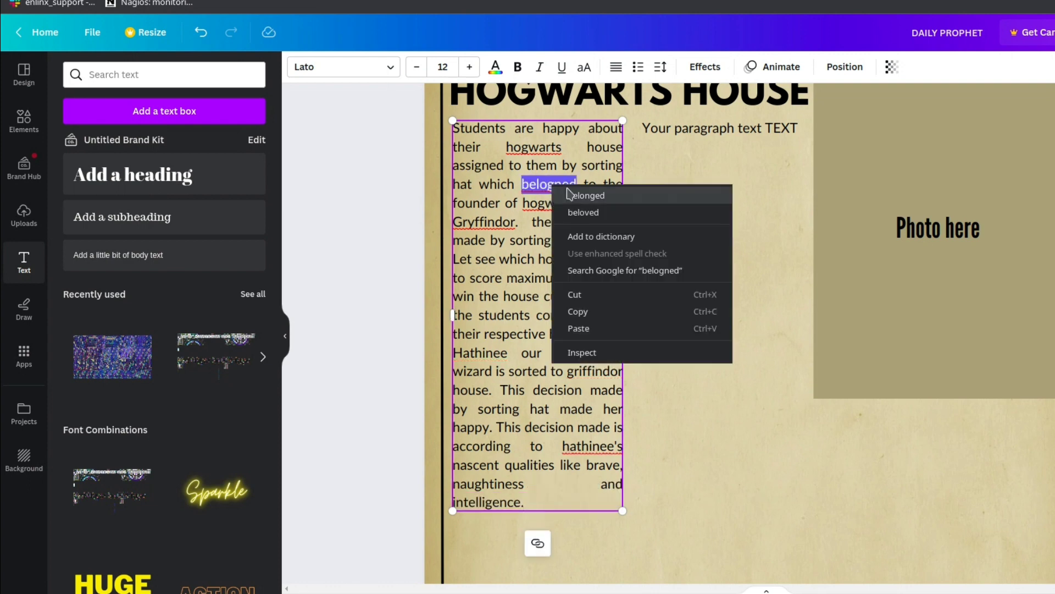
left_click(577, 189)
type("H")
left_click(513, 148)
key("BackSpace")
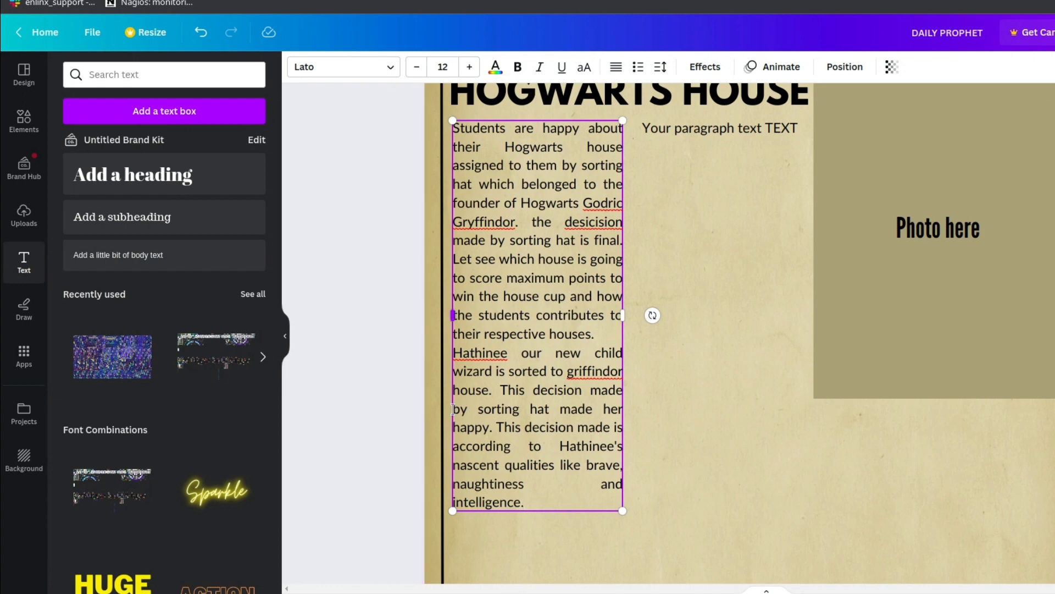
- Move the text from "by sorting hat made her happy" onward out of the left column, replacing the right column's placeholder text
left_click_drag(453, 409, 525, 502)
key("ctrl+x")
left_click(789, 128)
left_click_drag(799, 128, 642, 128)
key("ctrl+v")
left_click(751, 297)
left_click(608, 391)
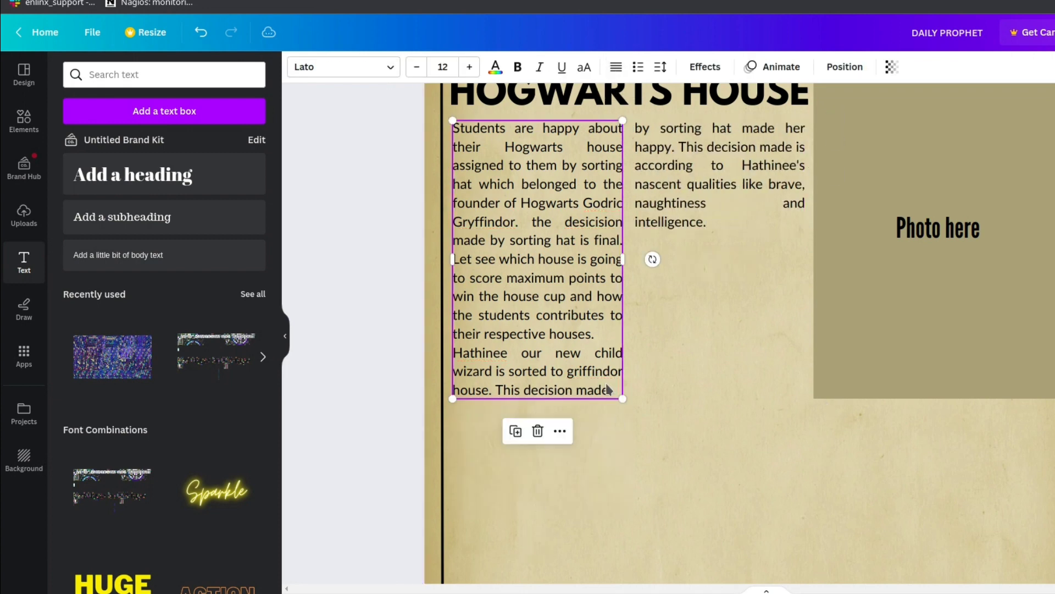
left_click(578, 372)
left_click(617, 67)
left_click(616, 67)
- Add a right-column paragraph reading "Students are assigned to their houses according to their character and sorting can ready their mind and even", correcting its misspellings
left_click(743, 227)
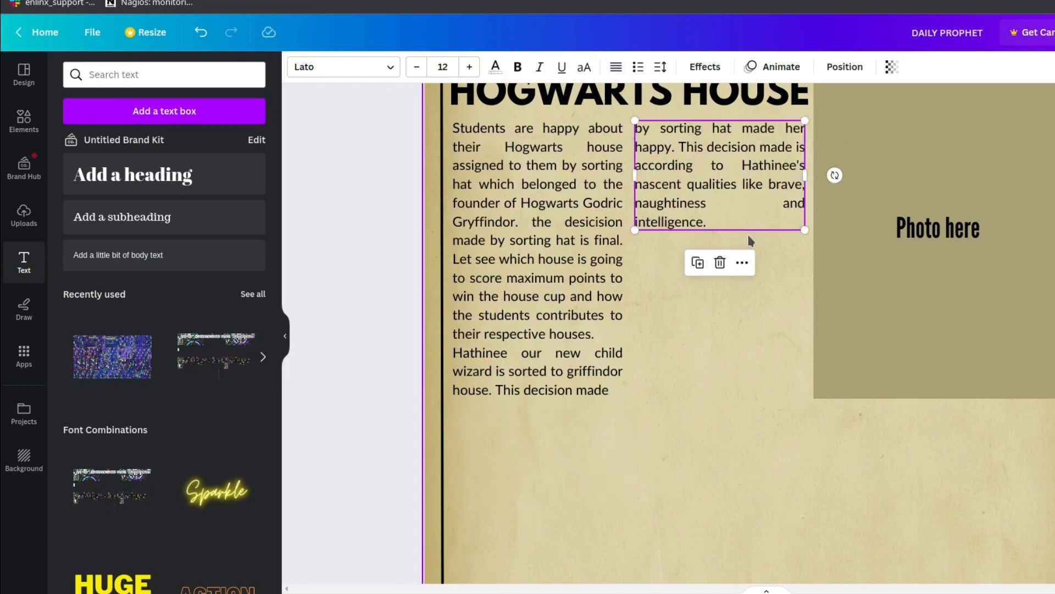
type("assigned to their houses according to their character and sorting can ready thier maind")
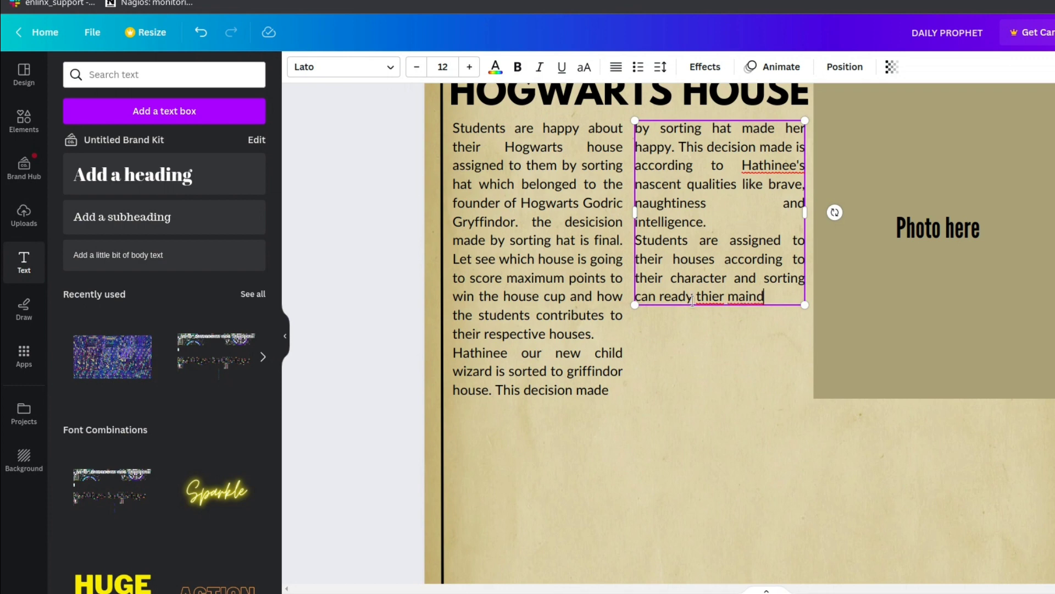
right_click(692, 301)
left_click(777, 294)
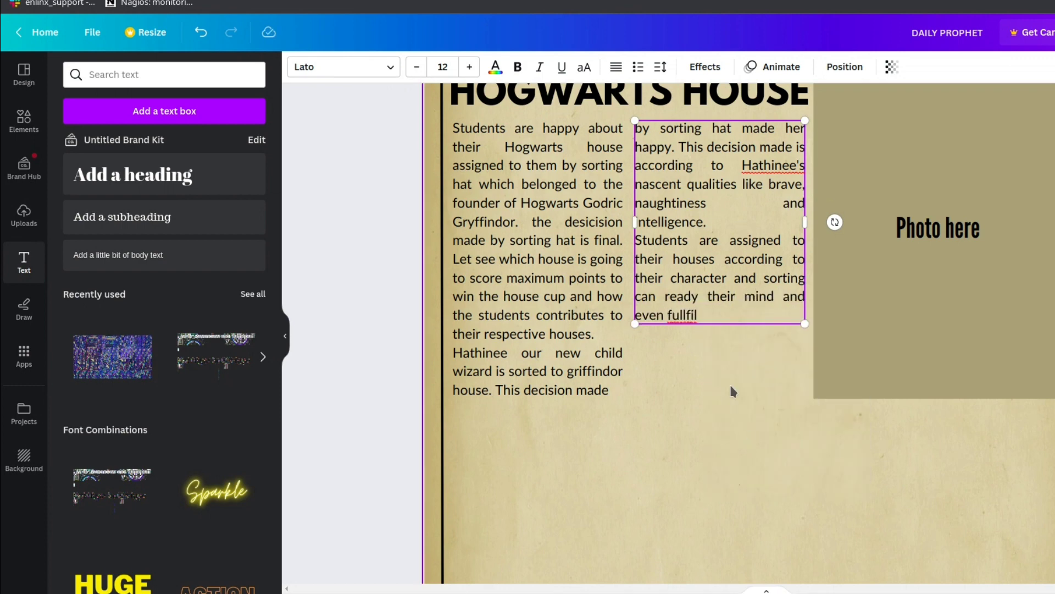
- Finish the right column with "fulfill their wishes, like it did when harry potter wished to join the Gryffindor house and sorting hat read his mind."
right_click(677, 309)
left_click(718, 315)
type("the gryffindor")
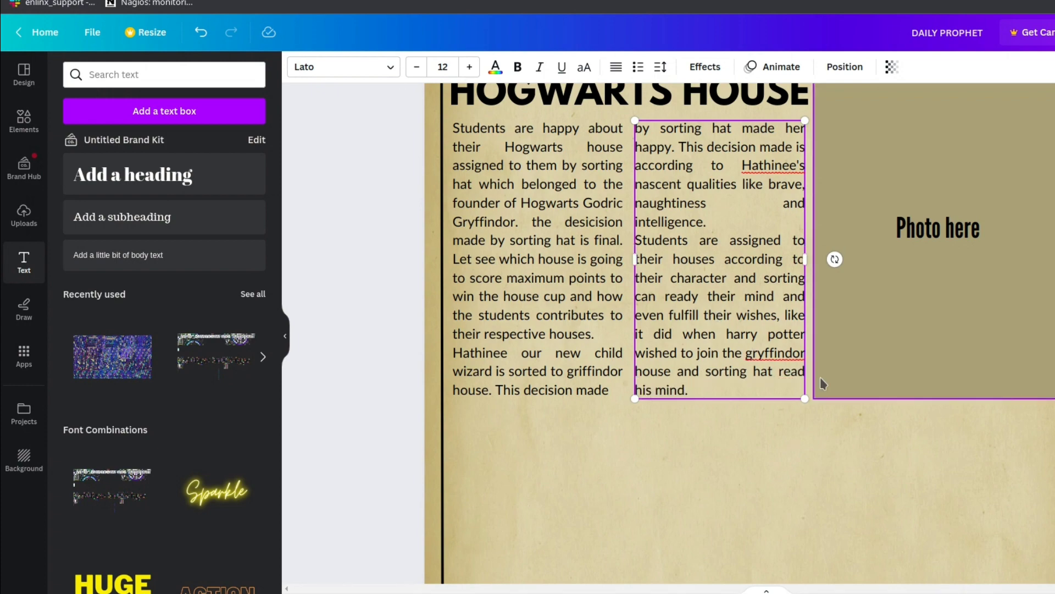
left_click(825, 440)
- Add a line element and stretch it directly beneath the "HOGWARTS HOUSE" heading across both article columns
scroll(825, 459, "up", 3)
scroll(928, 445, "down", 1)
scroll(555, 117, "up", 2)
left_click(32, 127)
left_click(164, 263)
scroll(500, 274, "down", 2)
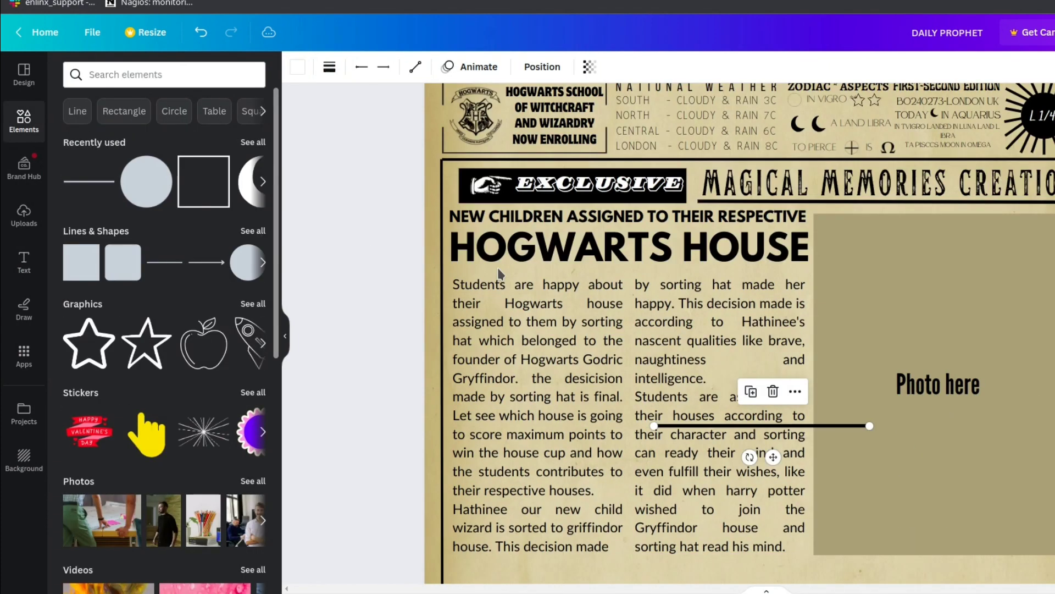
left_click_drag(823, 426, 813, 273)
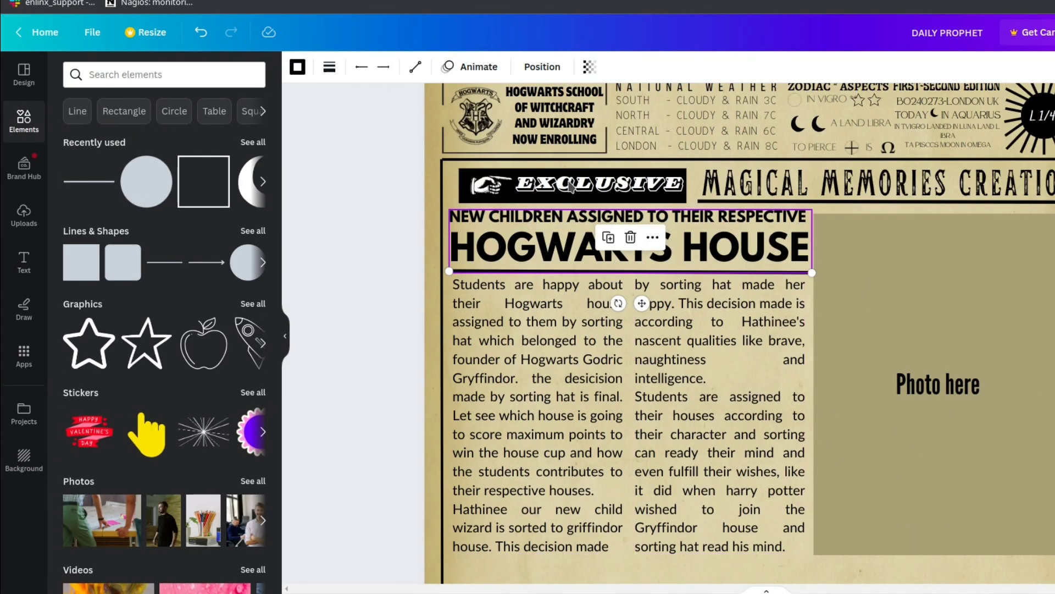
- Change the line beneath the "HOGWARTS HOUSE" heading to a dotted style with a weight of 2
left_click(329, 67)
left_click(398, 106)
left_click(490, 107)
left_click(498, 163)
type("2")
left_click(596, 431)
- Duplicate the heading's line, place the copy just below the original, and make the copy solid
left_click(603, 271)
key("ctrl+d")
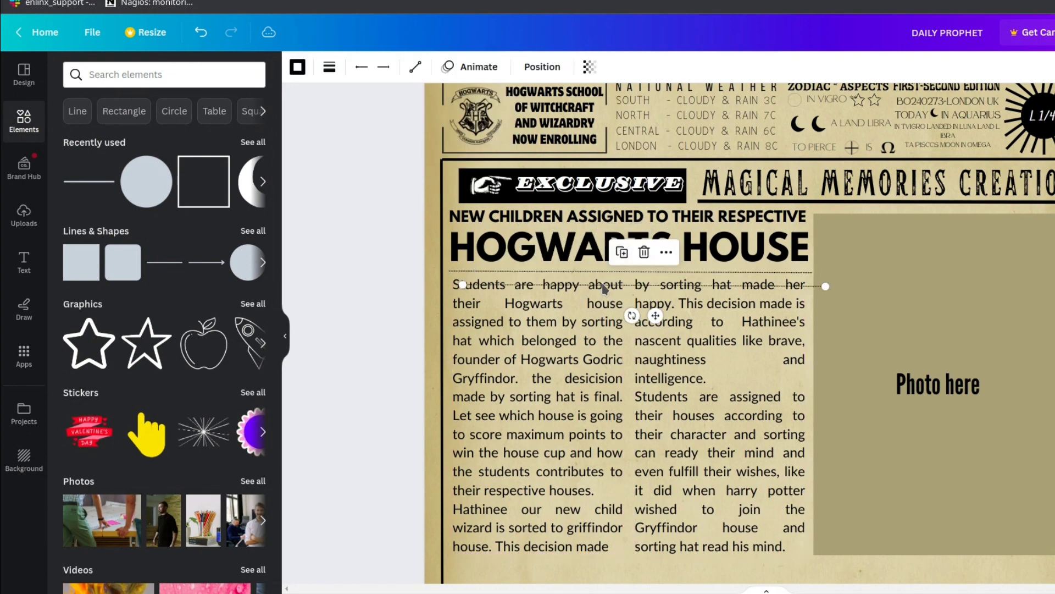
left_click_drag(605, 289, 604, 276)
left_click(330, 67)
left_click(348, 104)
left_click(659, 297)
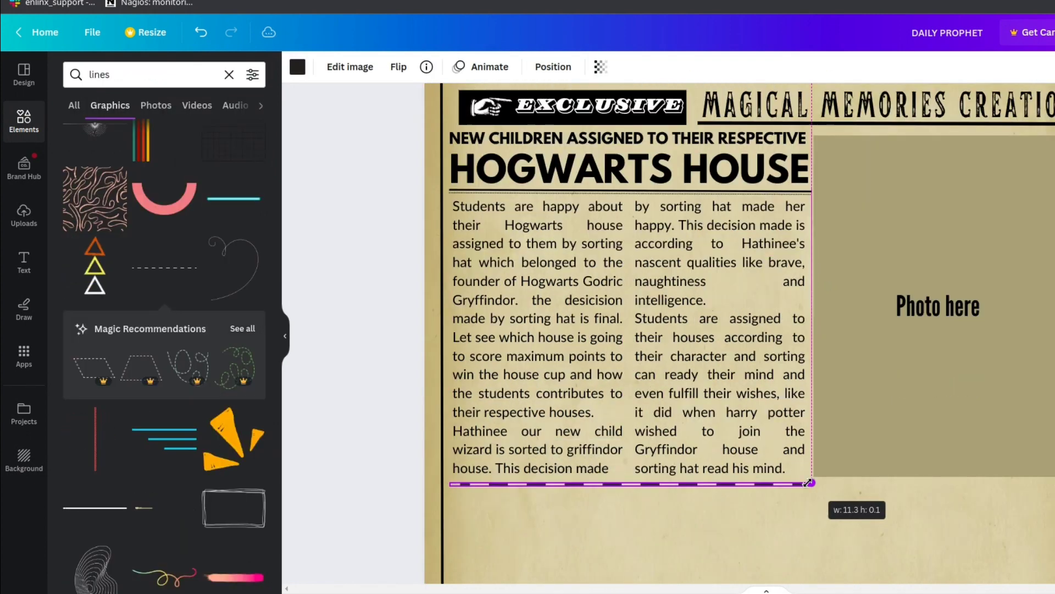
left_click(749, 554)
scroll(753, 557, "down", 3)
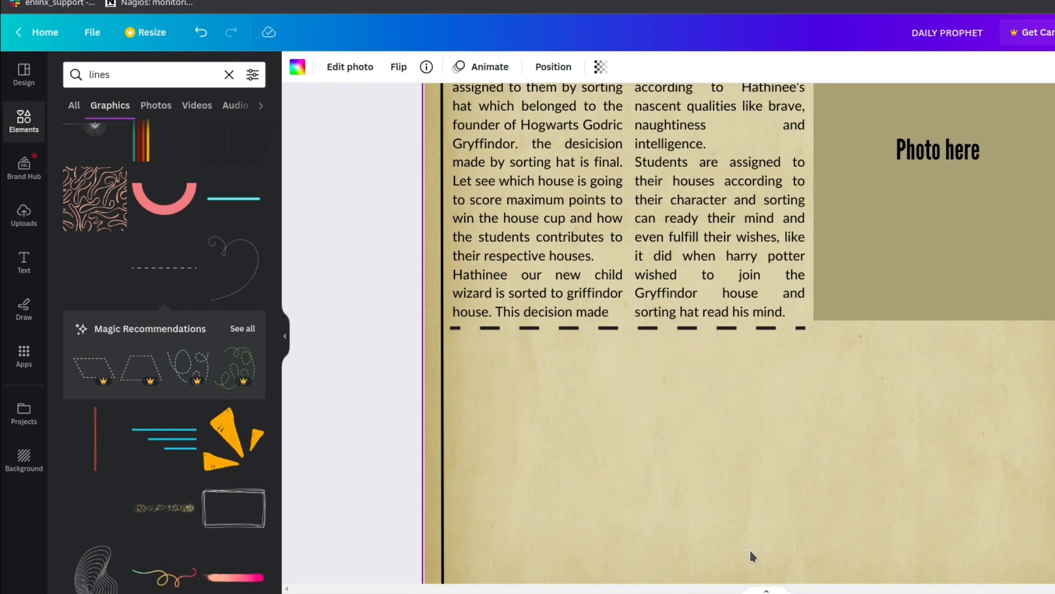
scroll(95, 385, "down", 1)
left_click(95, 358)
left_click(762, 414)
scroll(160, 431, "down", 6)
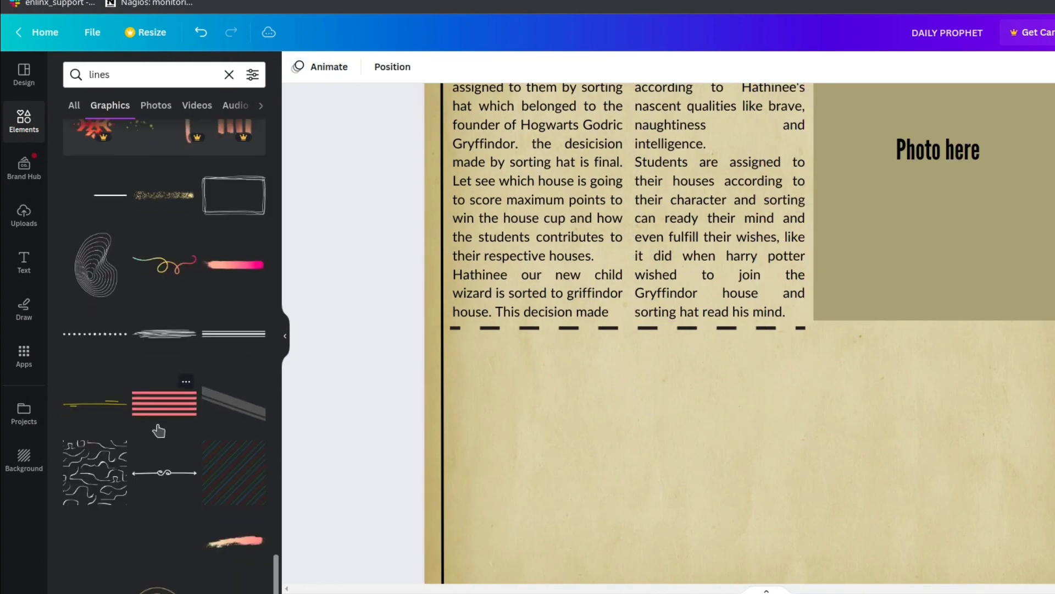
scroll(158, 431, "down", 5)
left_click(94, 387)
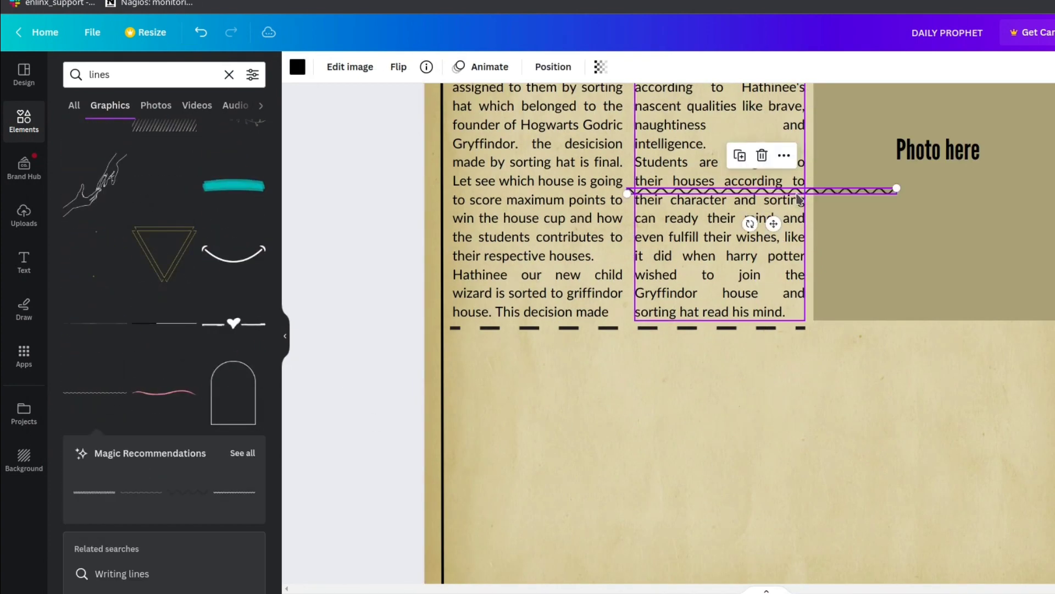
left_click(761, 156)
- Add a rough hand-drawn line graphic in black beneath the article text, starting at the left column's edge
scroll(101, 494, "down", 15)
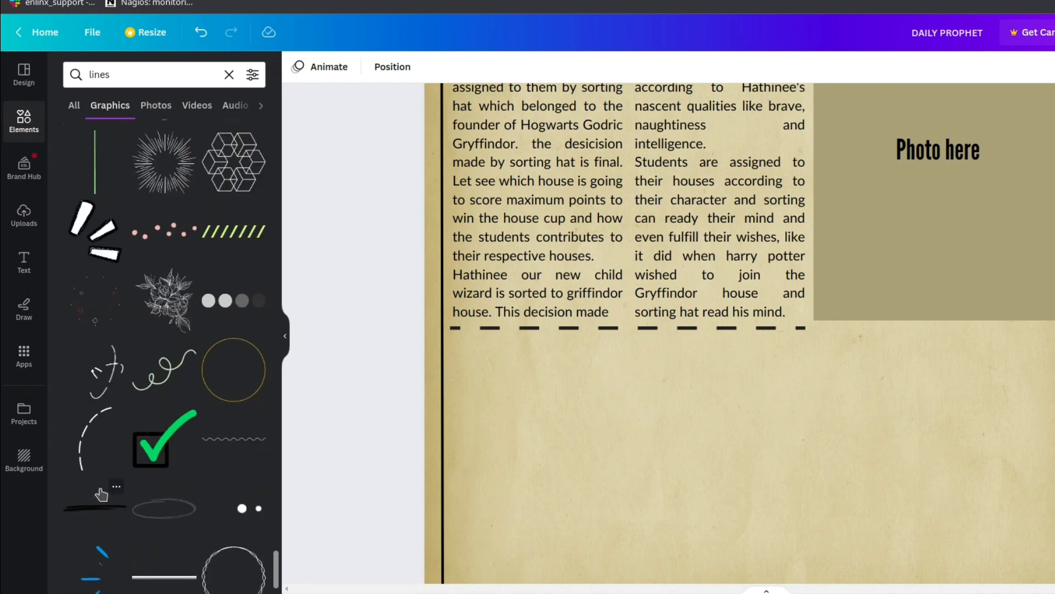
scroll(101, 494, "down", 10)
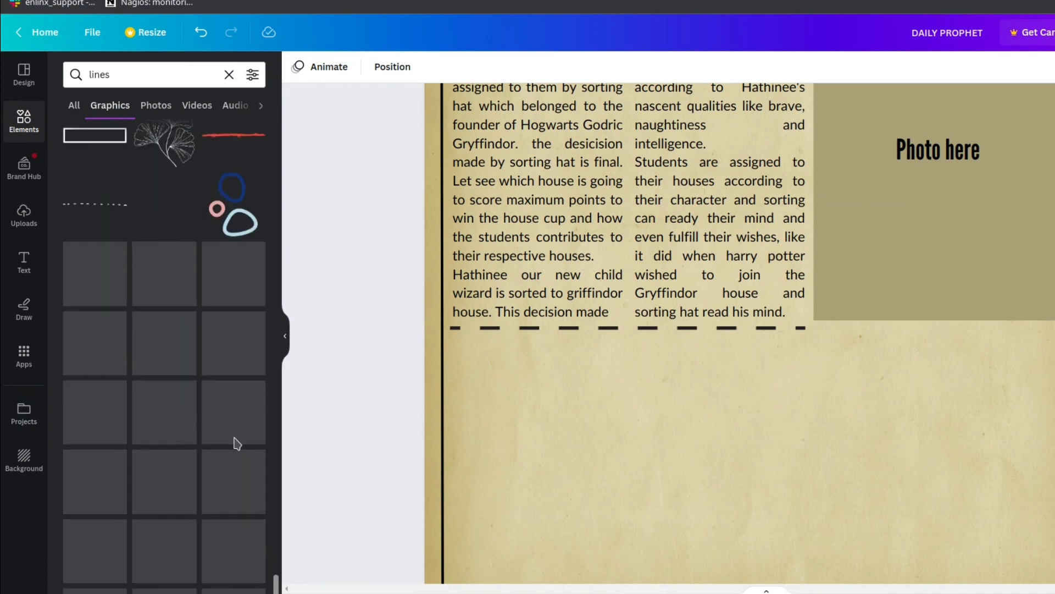
left_click(189, 275)
left_click_drag(745, 190, 559, 324)
left_click(297, 67)
- Delete the dashed line below the article and stretch the hand-drawn line across the width of both columns
left_click(682, 329)
key("Delete")
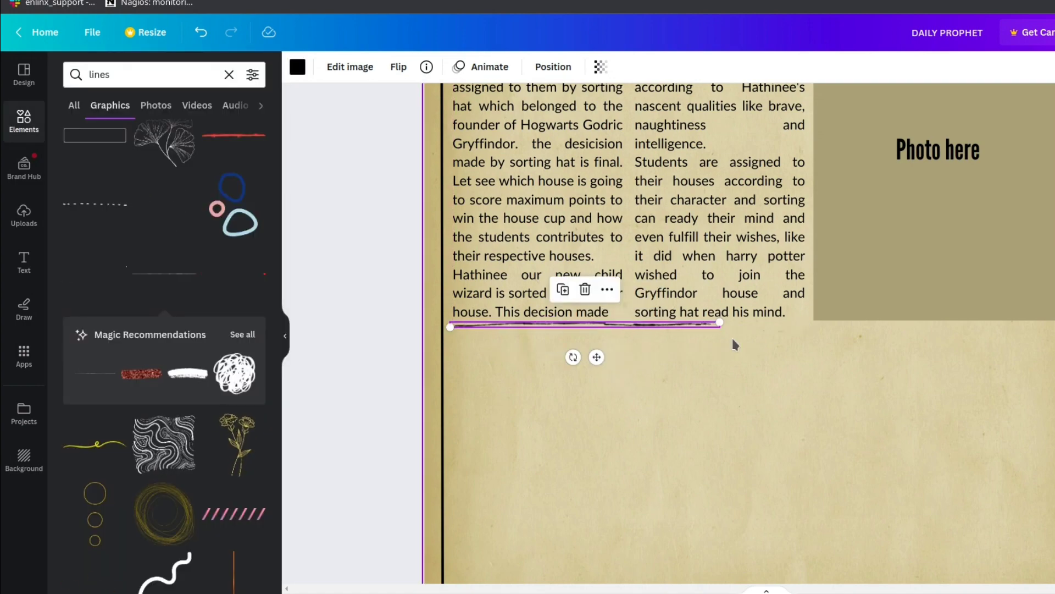
left_click_drag(721, 322, 807, 323)
left_click(888, 561)
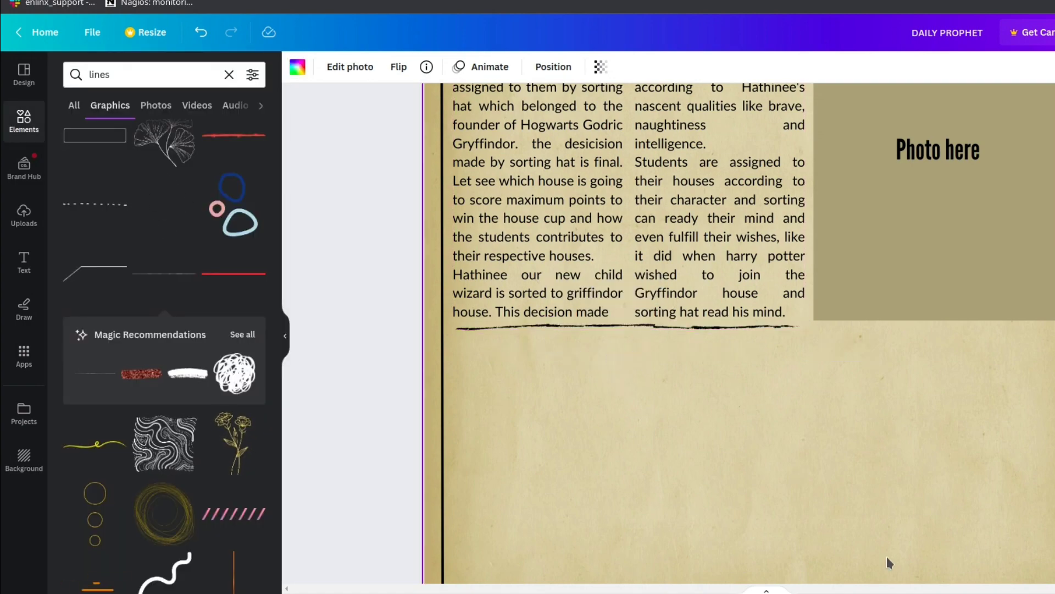
- Add a square shape, flatten it into a thin bar, and place it directly beneath the photo placeholder
scroll(858, 522, "up", 3)
left_click(228, 74)
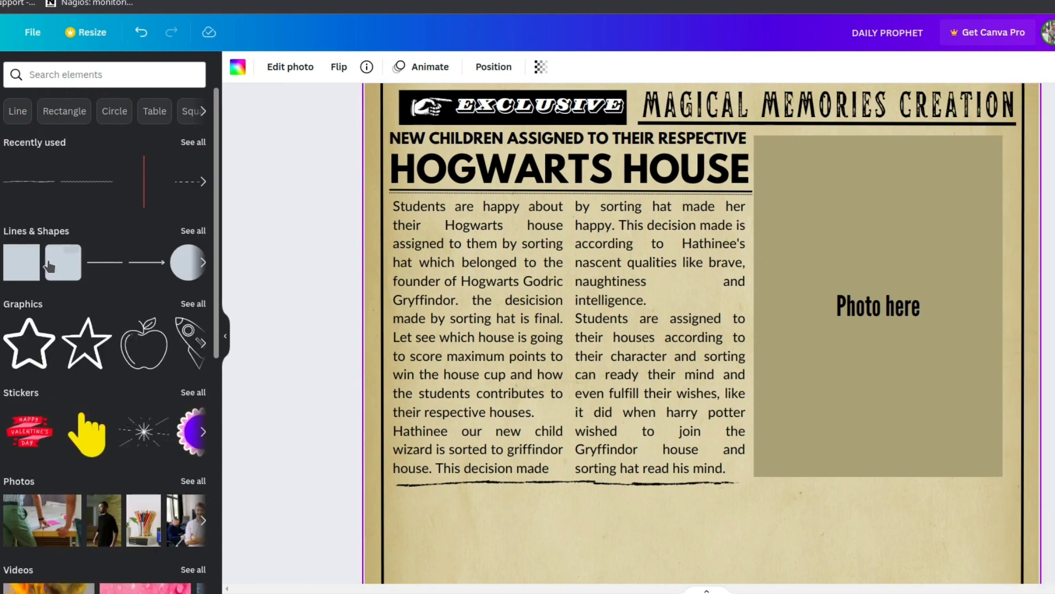
left_click(88, 261)
scroll(783, 187, "down", 3)
scroll(881, 318, "up", 2)
scroll(802, 297, "up", 1)
left_click_drag(768, 259, 778, 424)
scroll(777, 352, "down", 5)
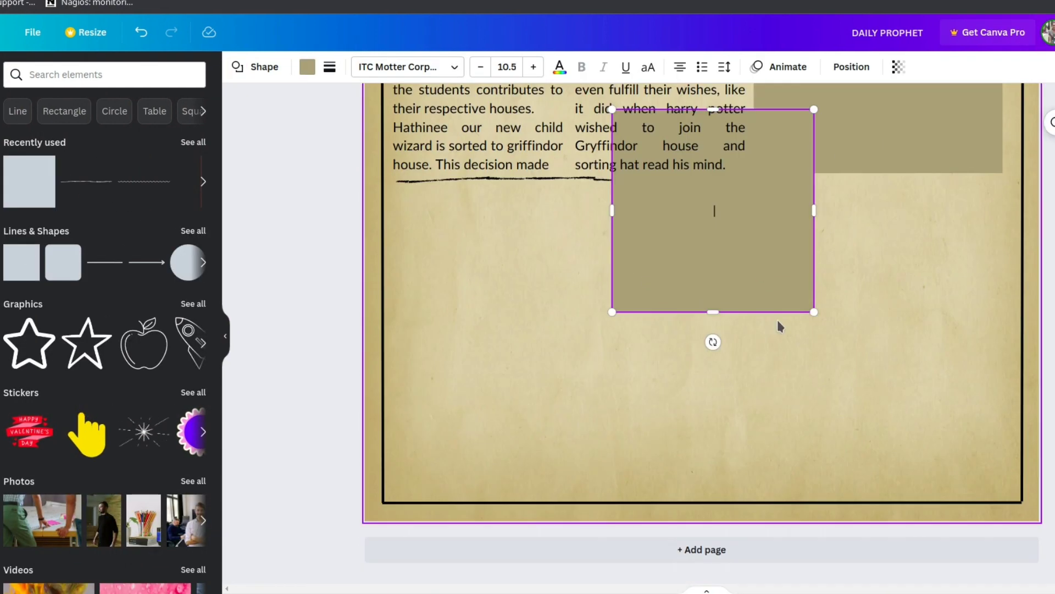
left_click_drag(776, 302, 788, 392)
left_click_drag(723, 402, 864, 242)
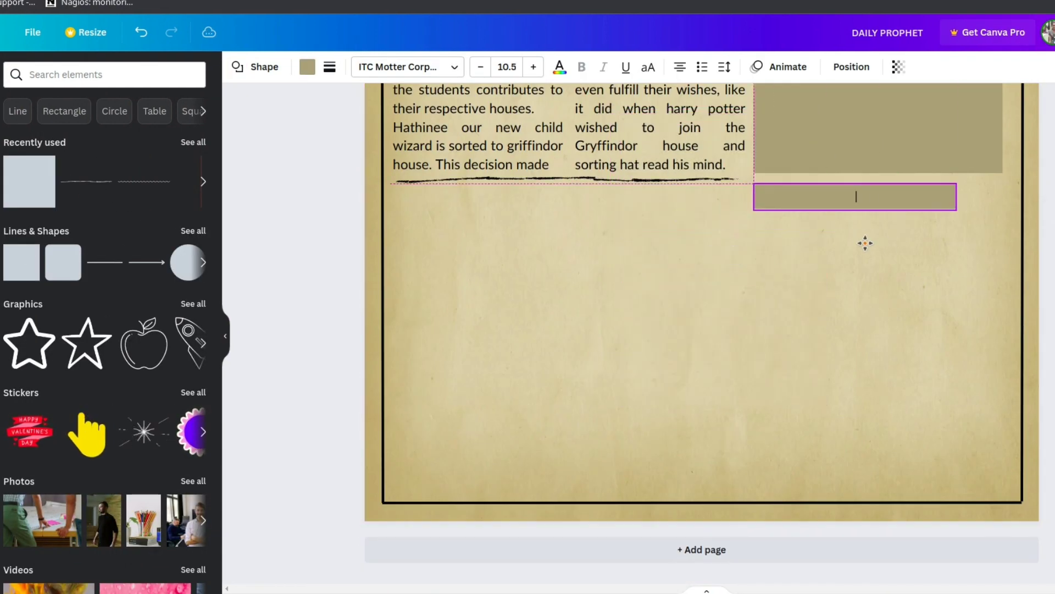
- Widen the bar to match the photo placeholder's width and fill it with black
left_click_drag(958, 196, 977, 195)
left_click(308, 66)
left_click(86, 146)
left_click(626, 313)
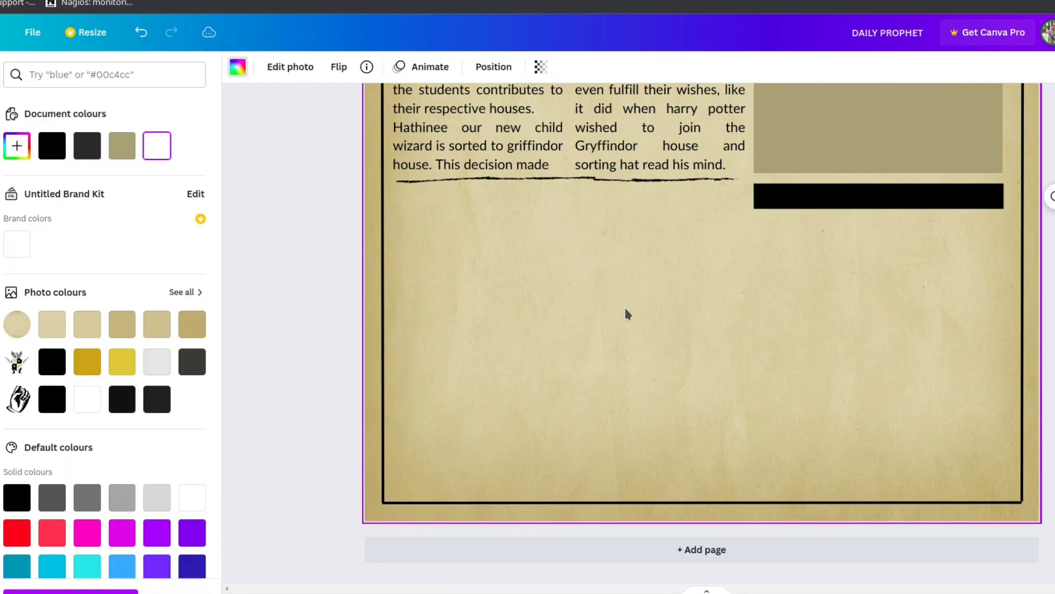
- Search the graphics for "star" and place the row of five yellow stars below the black bar
scroll(626, 313, "up", 3)
left_click(109, 72)
type("star")
key("Return")
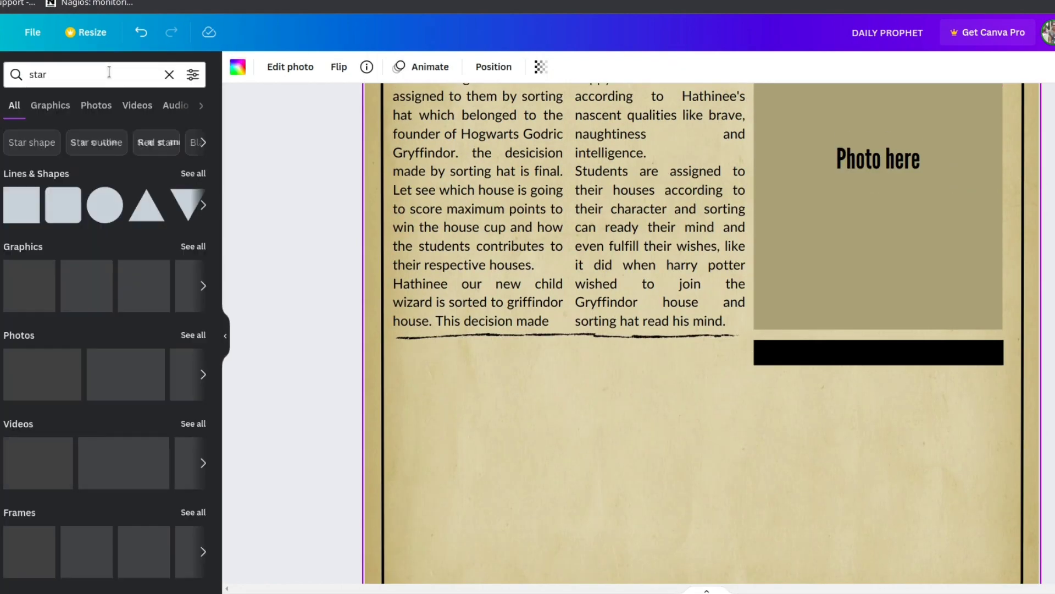
left_click(192, 245)
scroll(93, 367, "down", 5)
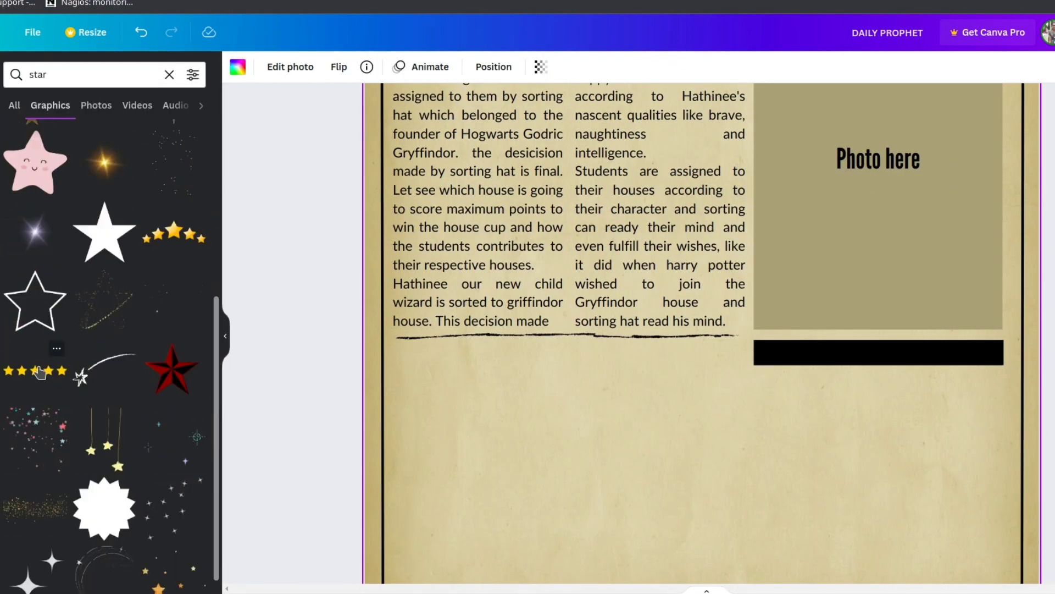
left_click(35, 370)
left_click_drag(819, 189, 883, 437)
scroll(566, 401, "up", 1)
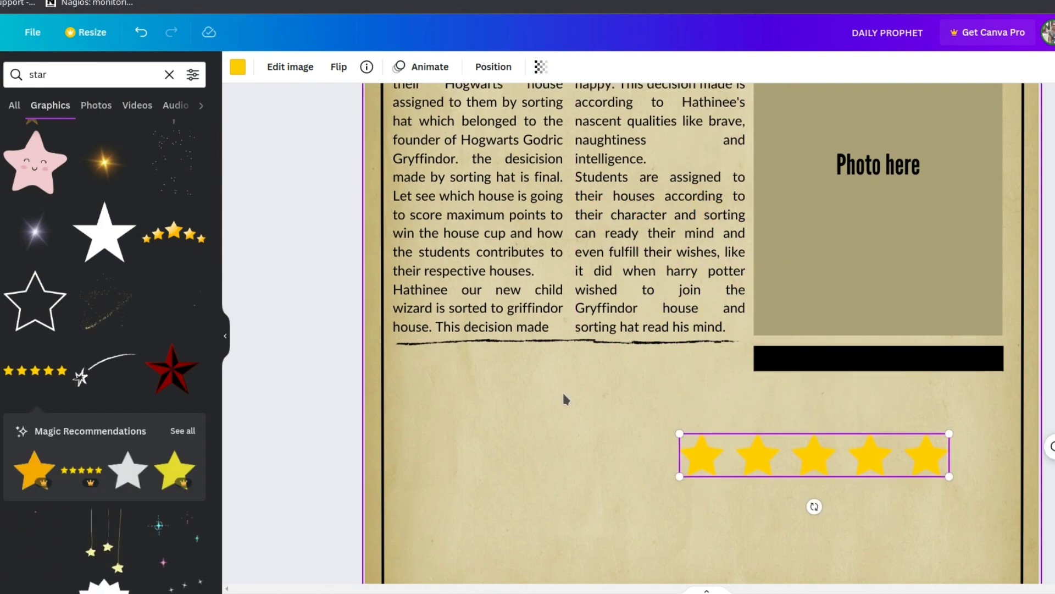
- Shrink the five-star graphic and fit it inside the left half of the black bar
key("alt+Tab")
left_click(566, 88)
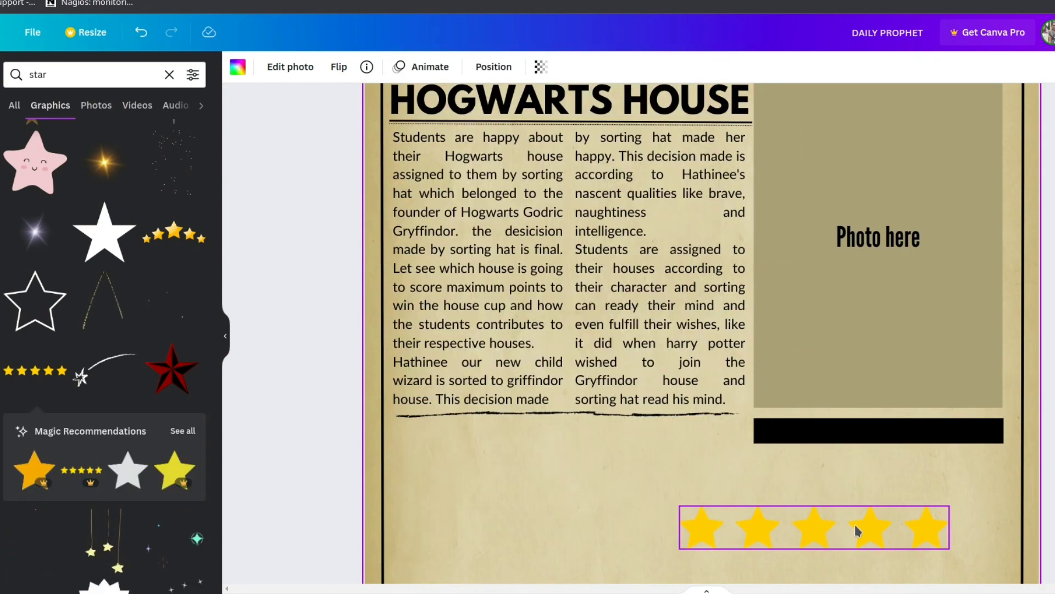
left_click(855, 527)
left_click_drag(949, 548, 810, 490)
left_click_drag(753, 553, 832, 466)
mouse_move(886, 441)
left_mouse_down()
mouse_move(862, 439)
mouse_move(891, 440)
mouse_move(875, 440)
left_mouse_up()
- Duplicate the five-star graphic and align the copy in the right half of the black bar
key("ctrl+d")
left_click_drag(844, 482, 950, 470)
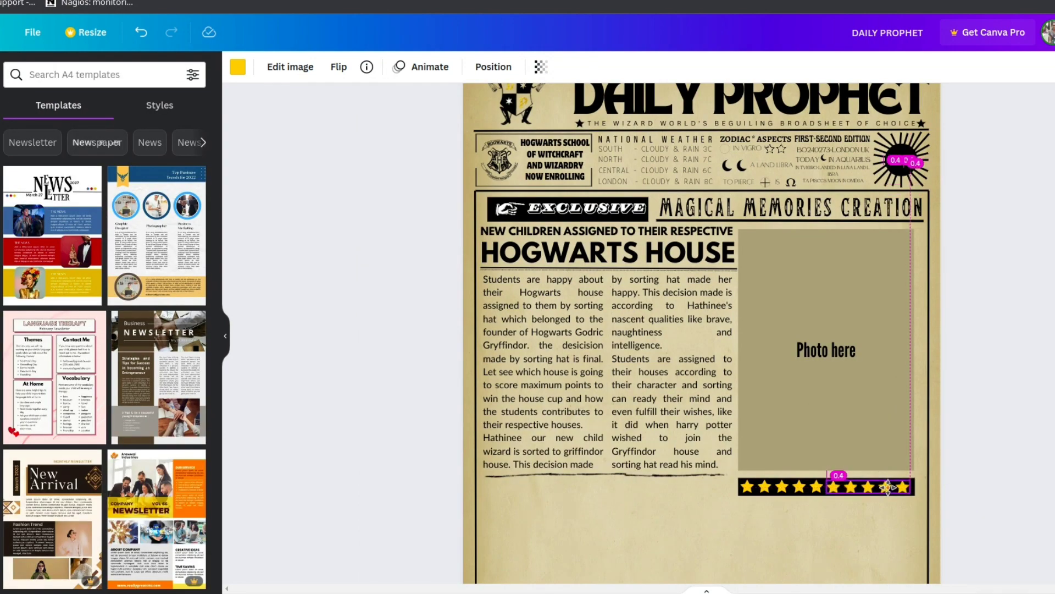
left_click_drag(887, 487, 888, 487)
- Recolour both five-star graphics on the black bar white
left_click(238, 67)
left_click(191, 145)
left_click(782, 486)
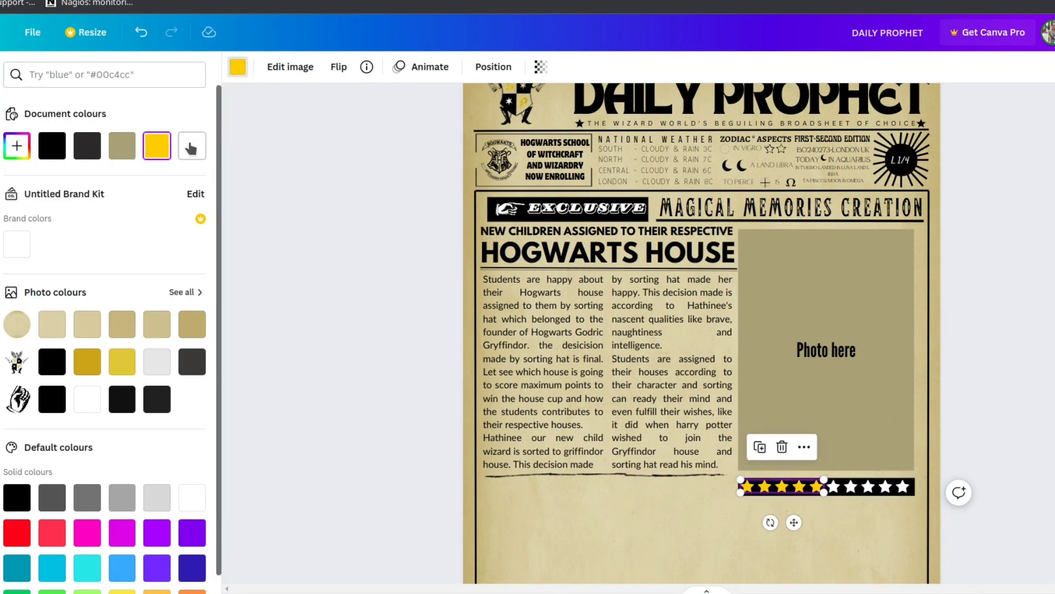
left_click(191, 148)
left_click(876, 550)
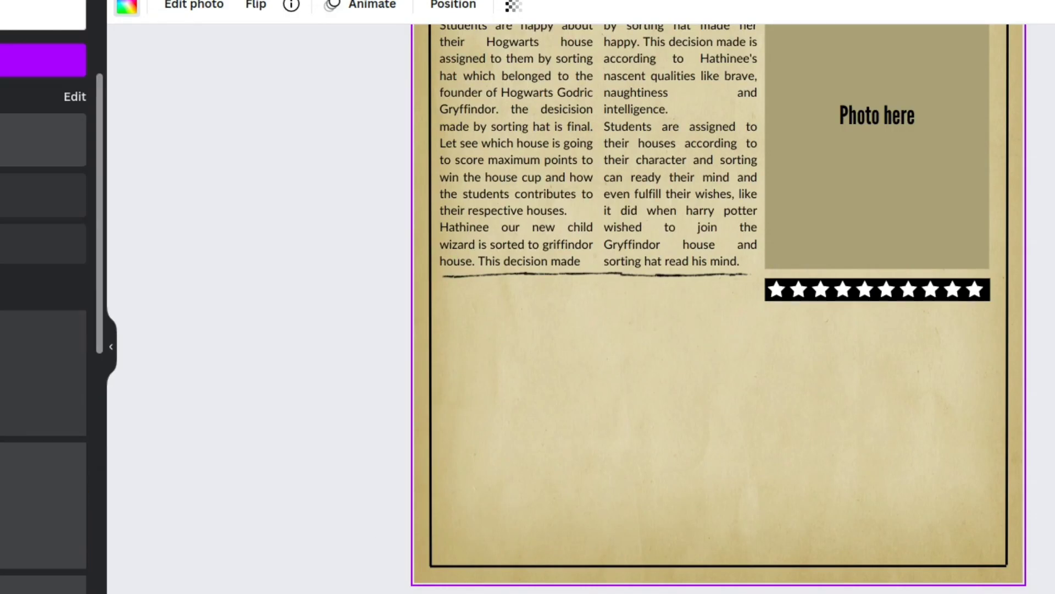
- Add a subheading reading "Potions 5" in the empty area below the article
left_click(44, 195)
key("ctrl+a")
type("Potions")
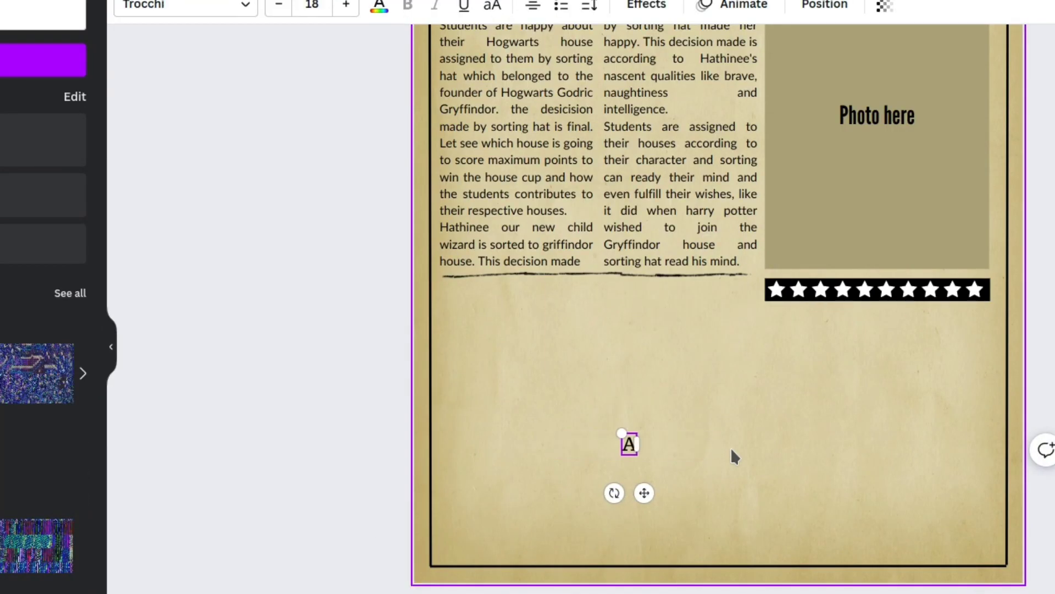
type(" 5")
- Duplicate the "Potions 5" text, set the copy beside it and change its wording to "Ministry Affairs 11"
key("ctrl+d")
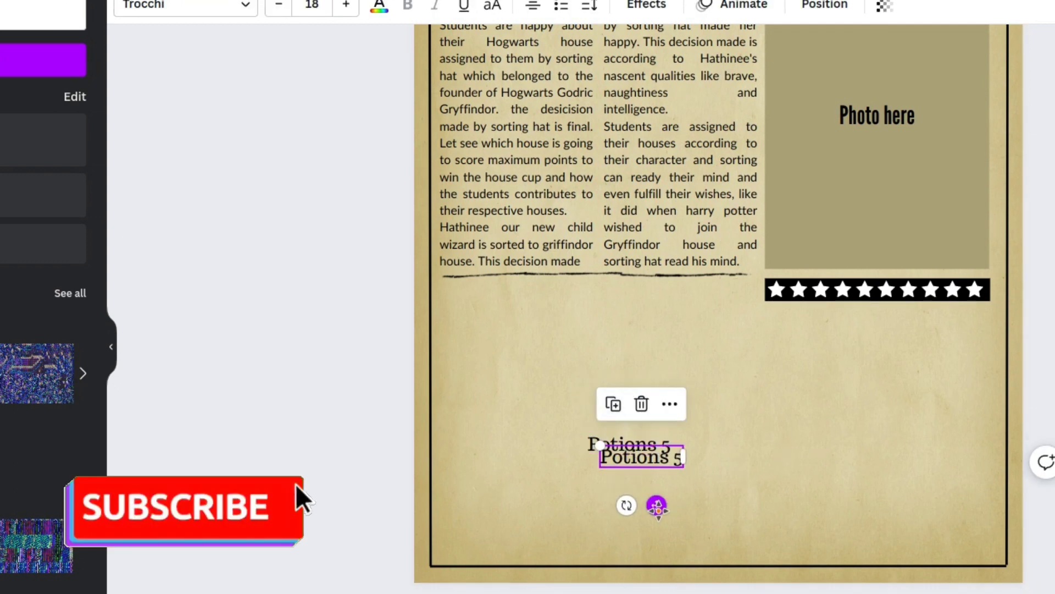
left_click_drag(657, 506, 877, 491)
left_click(896, 445)
key("BackSpace")
key("BackSpace")
key("BackSpace")
key("BackSpace")
key("BackSpace")
key("BackSpace")
key("BackSpace")
key("BackSpace")
key("BackSpace")
type("Ministry Affairs 11")
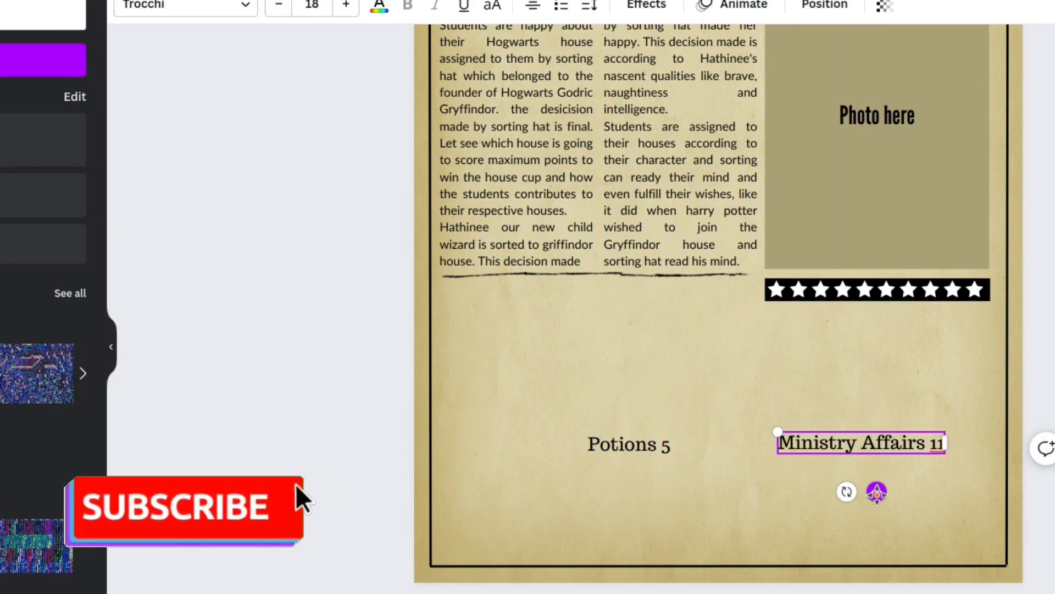
- Duplicate "Ministry Affairs 11" and reword the text beside "Potions 5" as "Quidditch scores 14"
key("ctrl+d")
left_click_drag(876, 492, 848, 492)
left_click(912, 443)
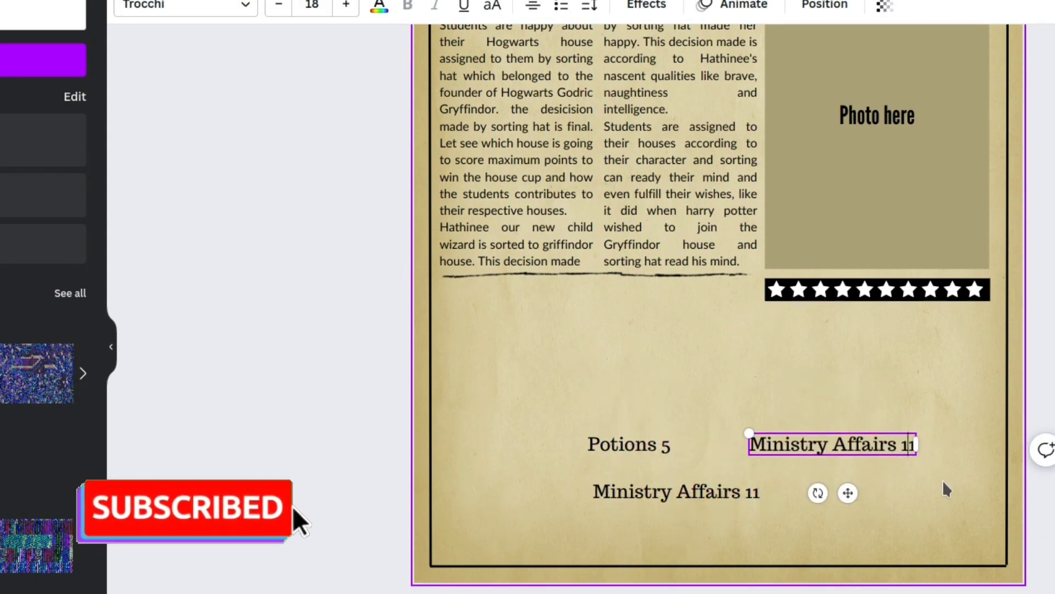
key("BackSpace")
key("BackSpace")
key("BackSpace")
key("BackSpace")
key("BackSpace")
key("BackSpace")
key("BackSpace")
key("BackSpace")
key("BackSpace")
key("BackSpace")
key("BackSpace")
key("BackSpace")
key("BackSpace")
key("BackSpace")
key("BackSpace")
key("BackSpace")
key("BackSpace")
key("BackSpace")
key("BackSpace")
type("Quidditch scores")
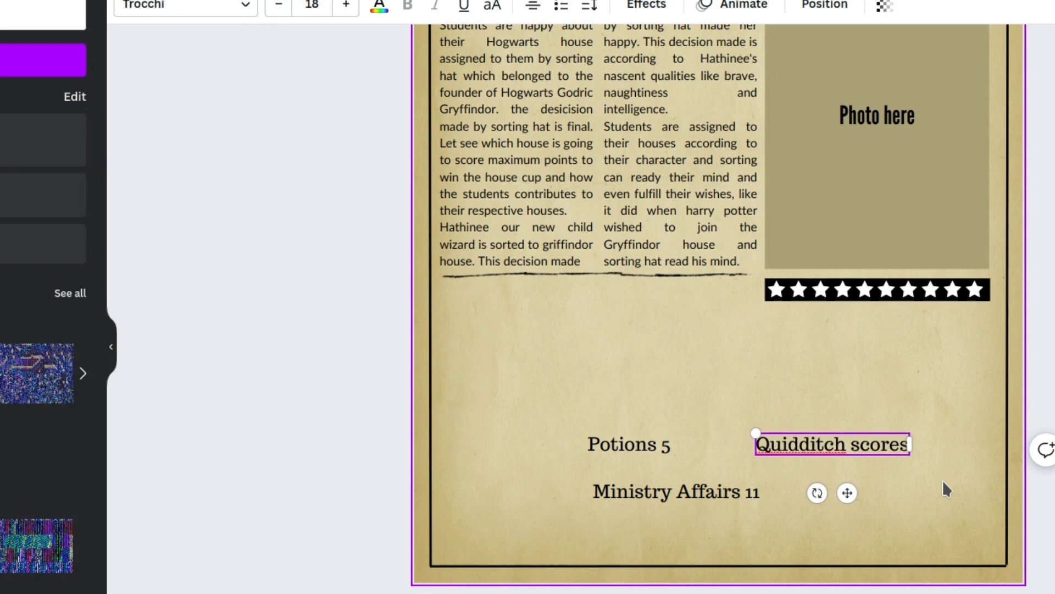
type(" 14")
left_click(942, 480)
- Duplicate "Potions 5", place the copy above "Quidditch scores 14" and reword it as "the broom review 18"
left_click(643, 445)
key("ctrl+d")
left_click_drag(656, 506, 860, 411)
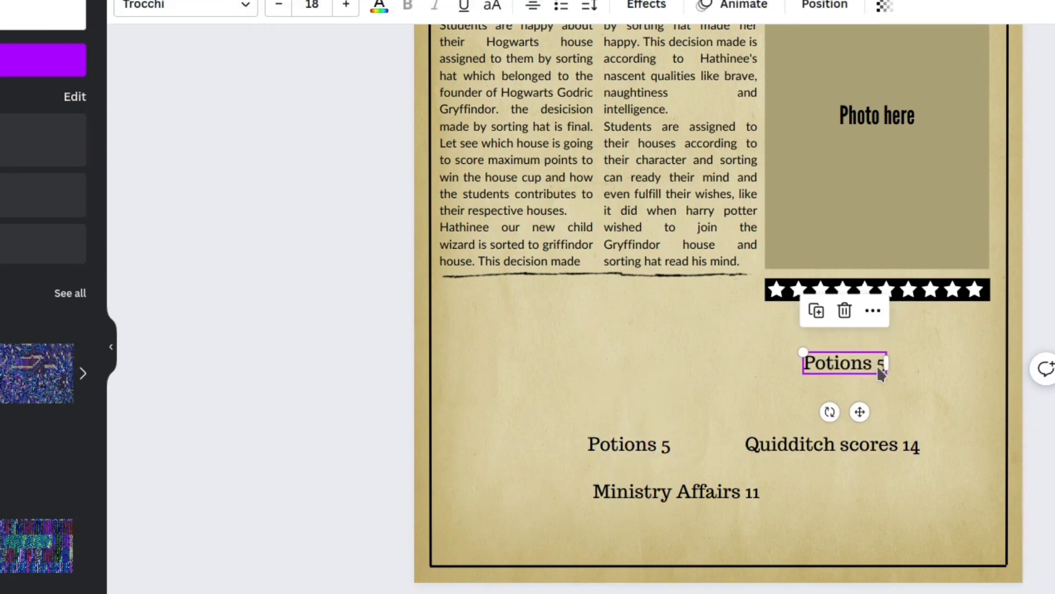
left_click(877, 366)
key("Return")
key("BackSpace")
type("the broom review 18")
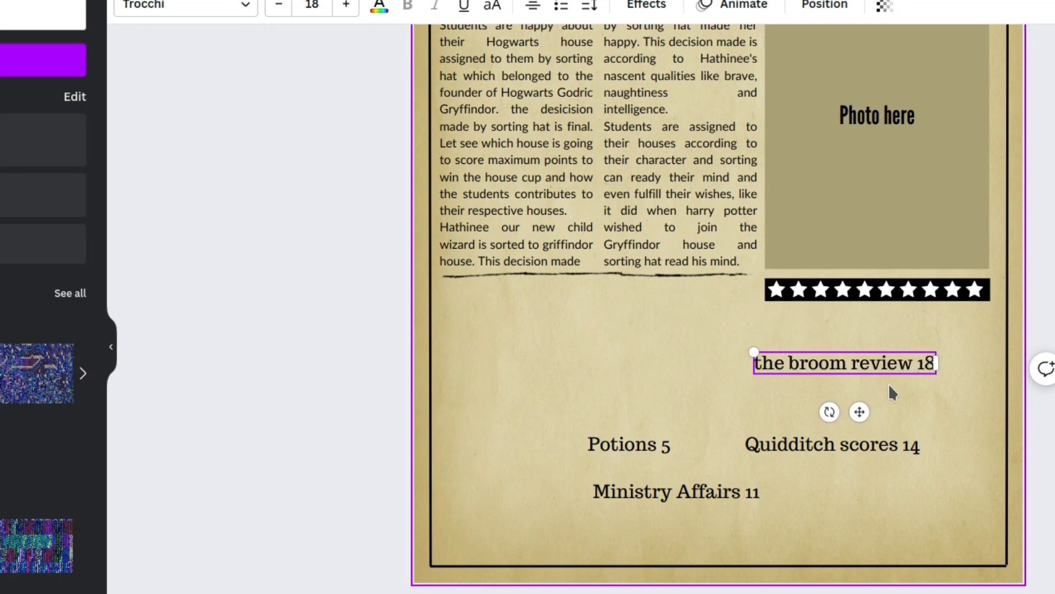
- Shrink "Potions 5" and "Ministry Affairs 11" to size 14 and set them side by side along the lower border
left_click(629, 444)
left_click_drag(629, 444, 490, 547)
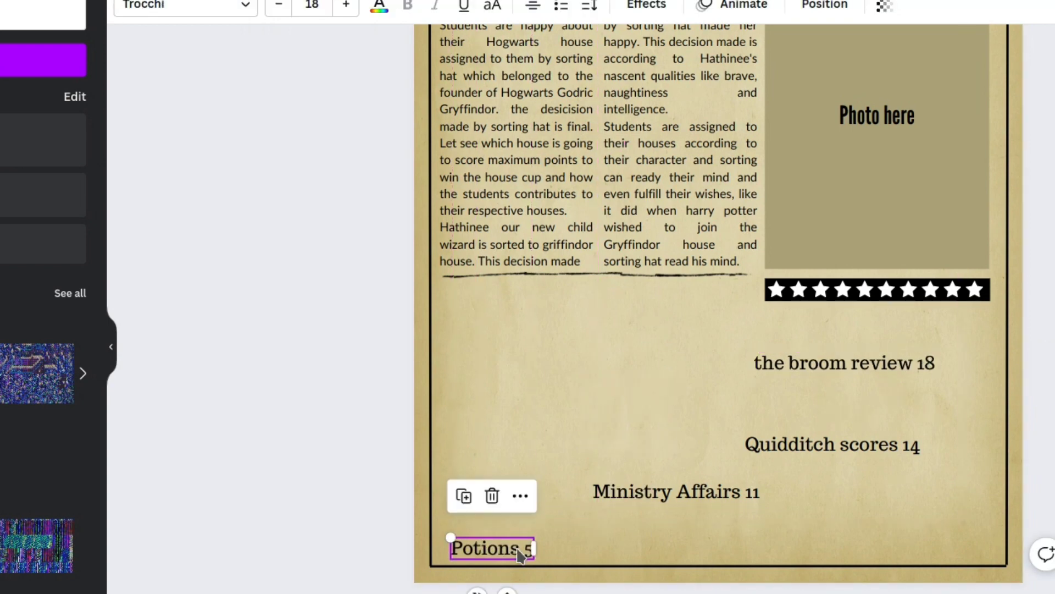
double_click(486, 547)
left_click(279, 7)
left_click(280, 8)
left_click(676, 491)
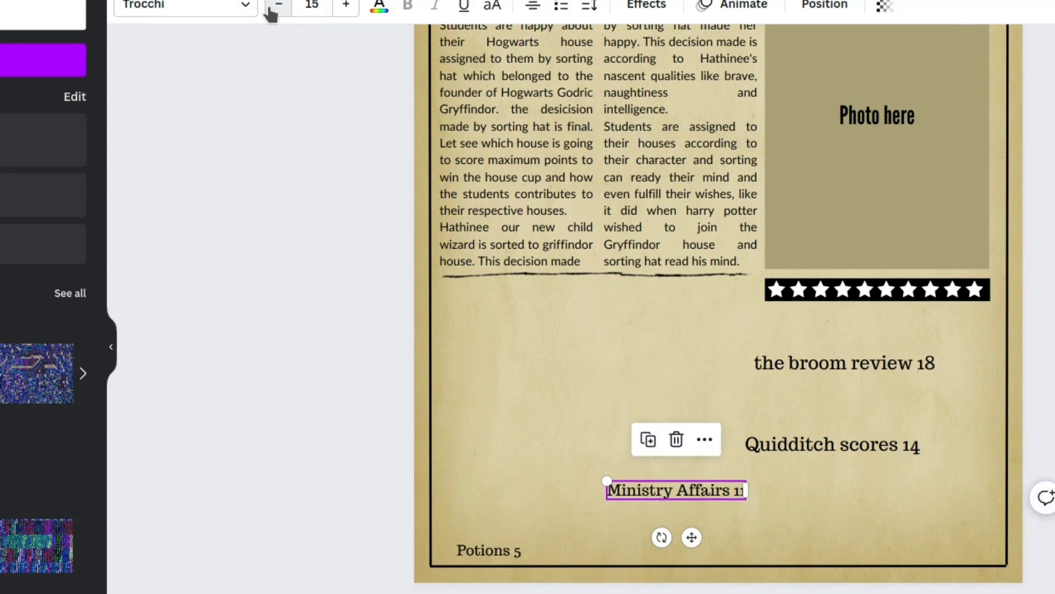
left_click_drag(676, 491, 610, 548)
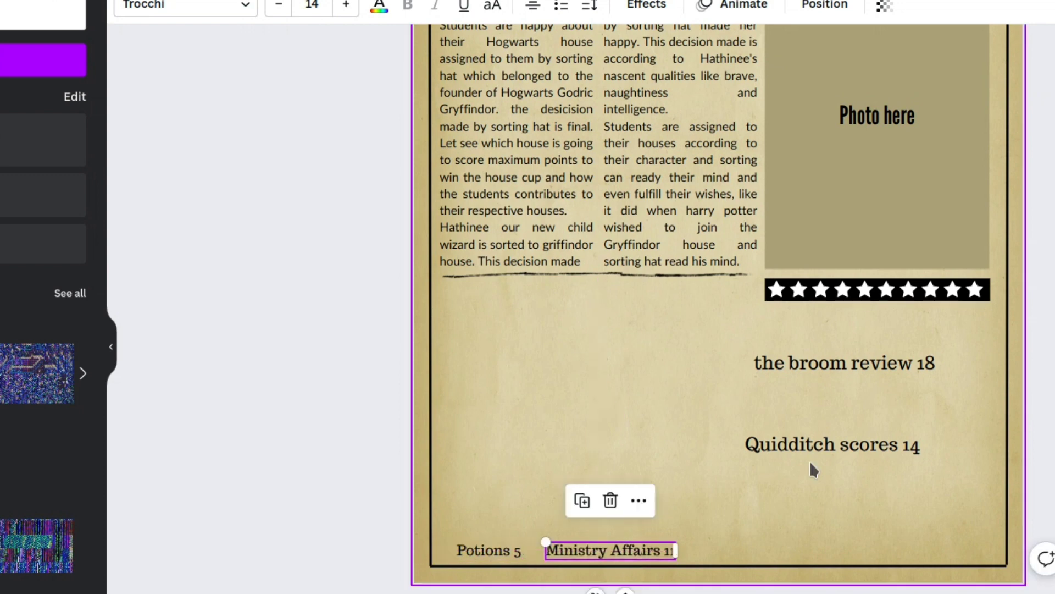
- Shrink "Quidditch scores 14" and "the broom review 18" to size 14 and line them up in the same footer row
left_click(754, 440)
left_click_drag(753, 440, 712, 547)
left_click(847, 362)
left_click_drag(847, 363, 929, 550)
left_click(820, 315)
left_click_drag(785, 555, 780, 555)
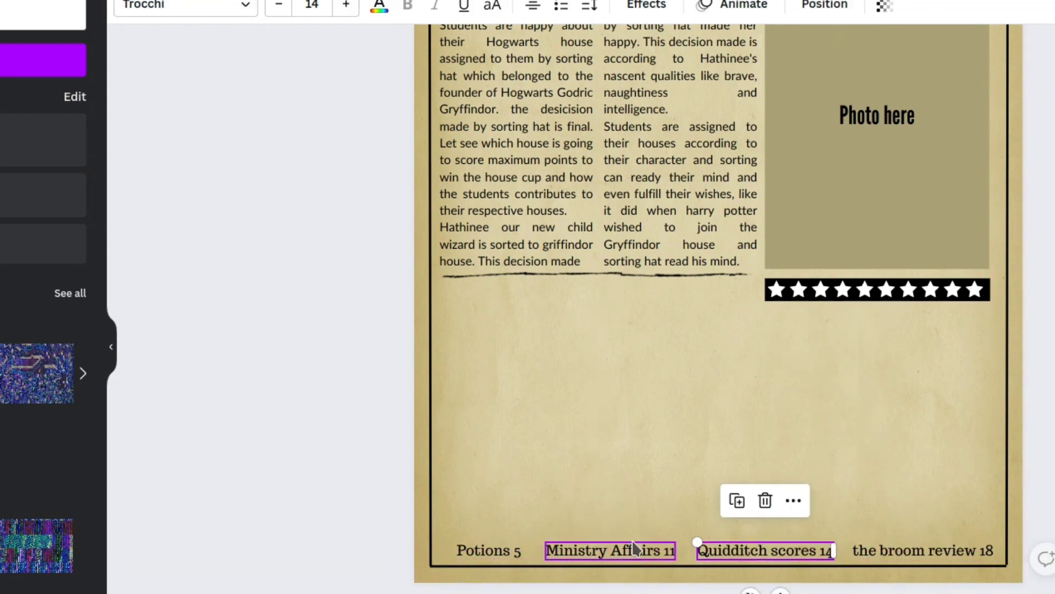
- Reduce the font size of all four footer texts by one point
left_click(489, 549)
left_click(279, 5)
left_click(611, 549)
left_click(278, 5)
left_click(766, 549)
left_click(279, 4)
left_click(873, 551)
left_click(278, 4)
left_click(602, 444)
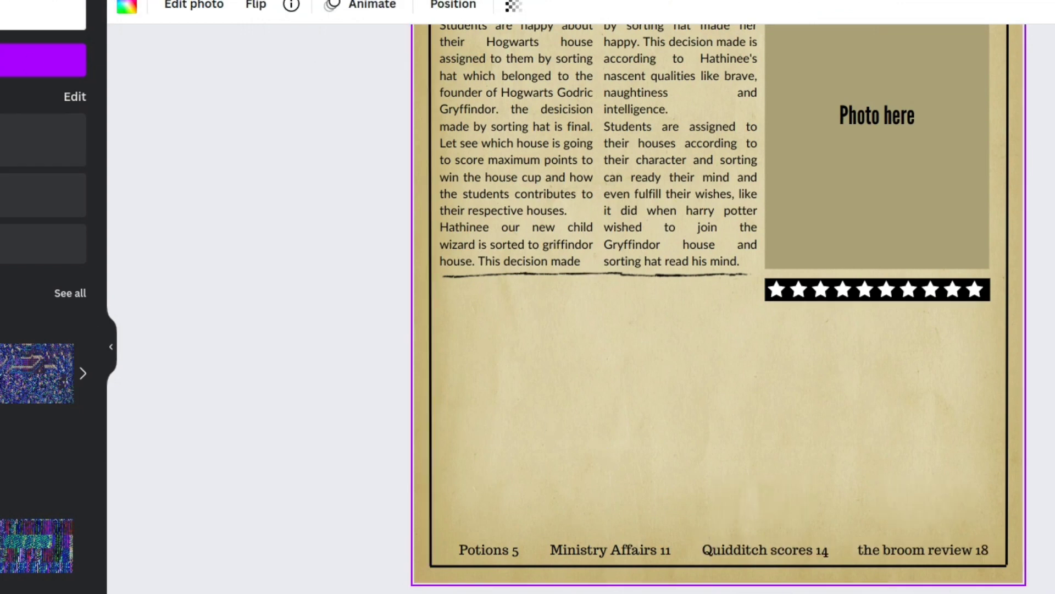
- Add a line, shorten it to a thin dash and place it directly before "Potions 5"
key("l")
left_click_drag(718, 159, 684, 519)
left_click_drag(727, 456, 550, 458)
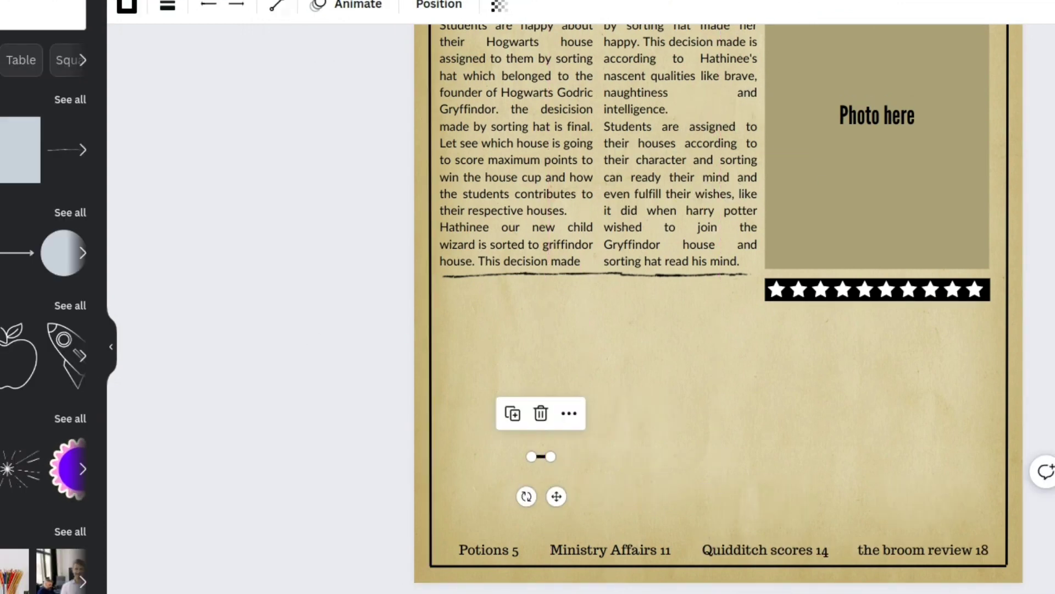
left_click(168, 5)
left_click(394, 130)
left_click_drag(556, 496, 465, 589)
- Duplicate the dash and place a copy before each of the other three footer texts
key("ctrl+d")
left_click_drag(466, 589, 550, 586)
key("ctrl+d")
left_click_drag(640, 589, 706, 589)
key("ctrl+d")
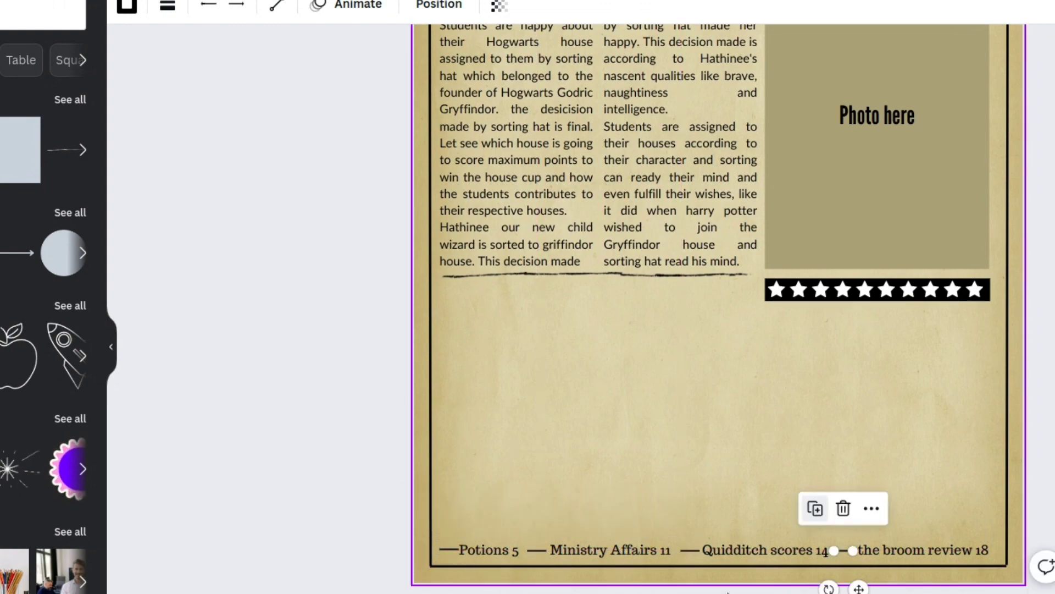
left_click(706, 578)
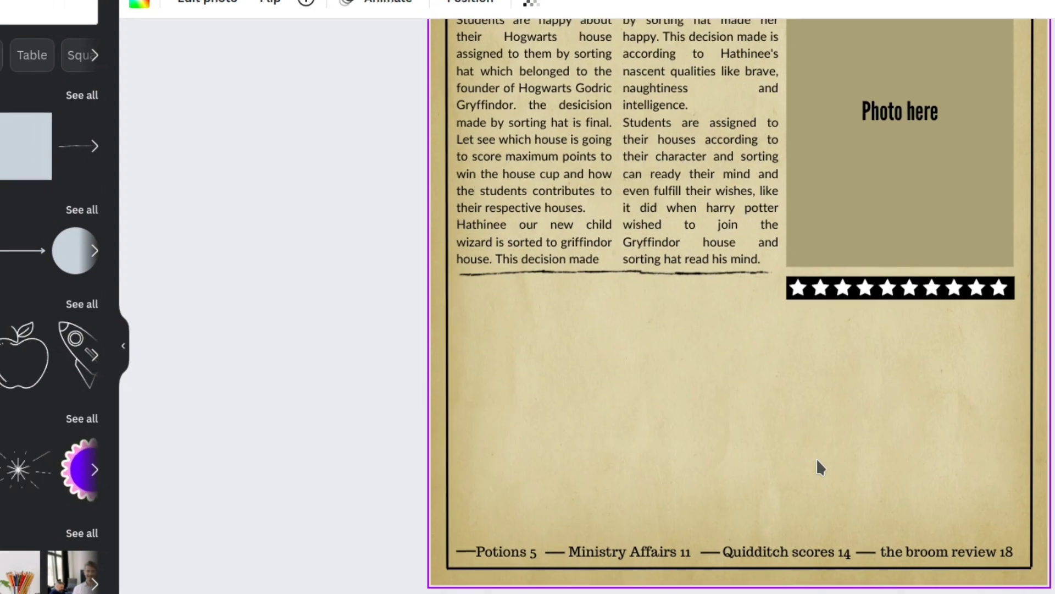
- Add a square shape in the empty area above the footer and give it a solid border of weight 2
left_click(25, 146)
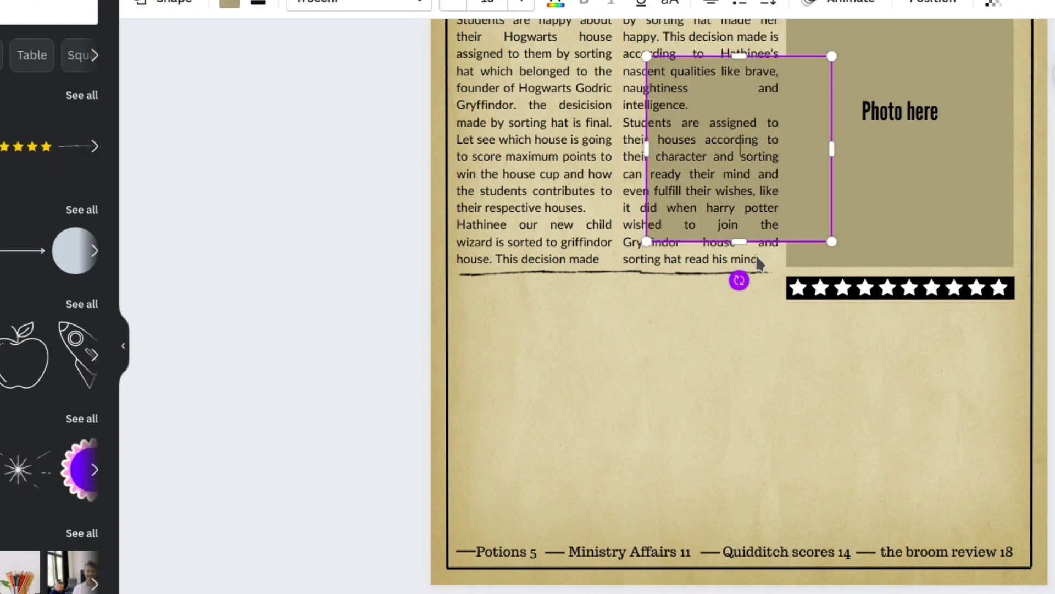
left_click_drag(790, 88, 791, 363)
left_click(259, 4)
left_click(280, 127)
left_click_drag(280, 129, 262, 129)
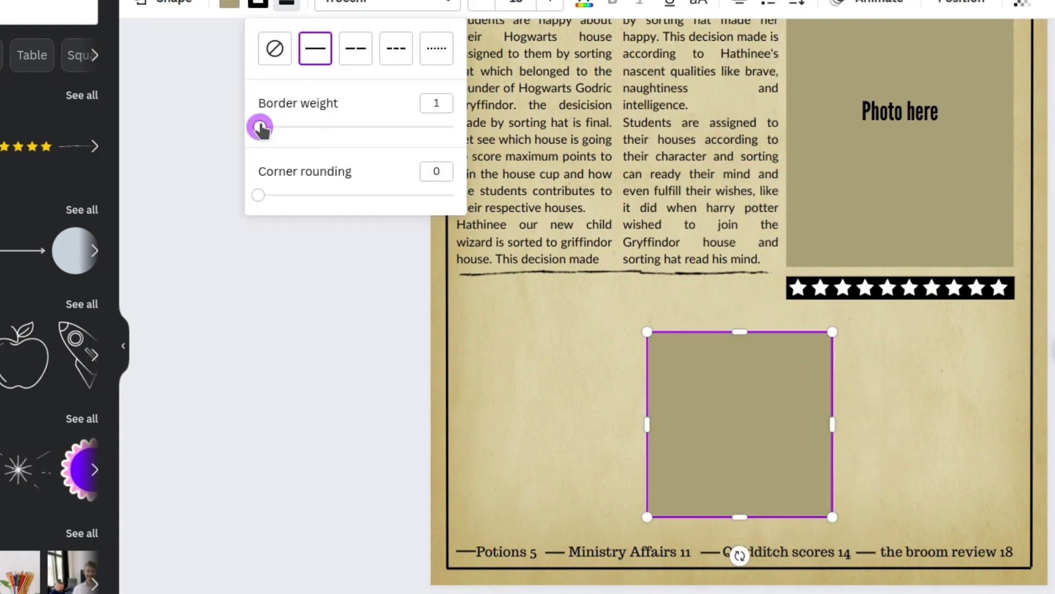
type("2")
left_click(506, 387)
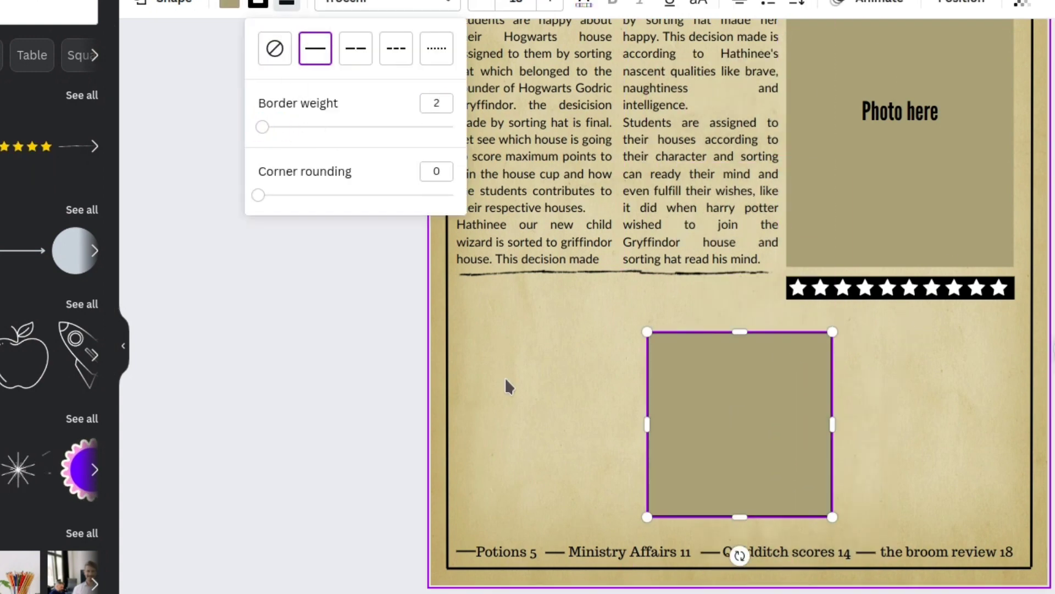
- Reshape the square into a small landscape box in the page's lower-right corner and remove its fill
left_click(783, 429)
left_click_drag(832, 424, 927, 424)
left_click_drag(647, 331, 709, 403)
left_click_drag(927, 403, 902, 400)
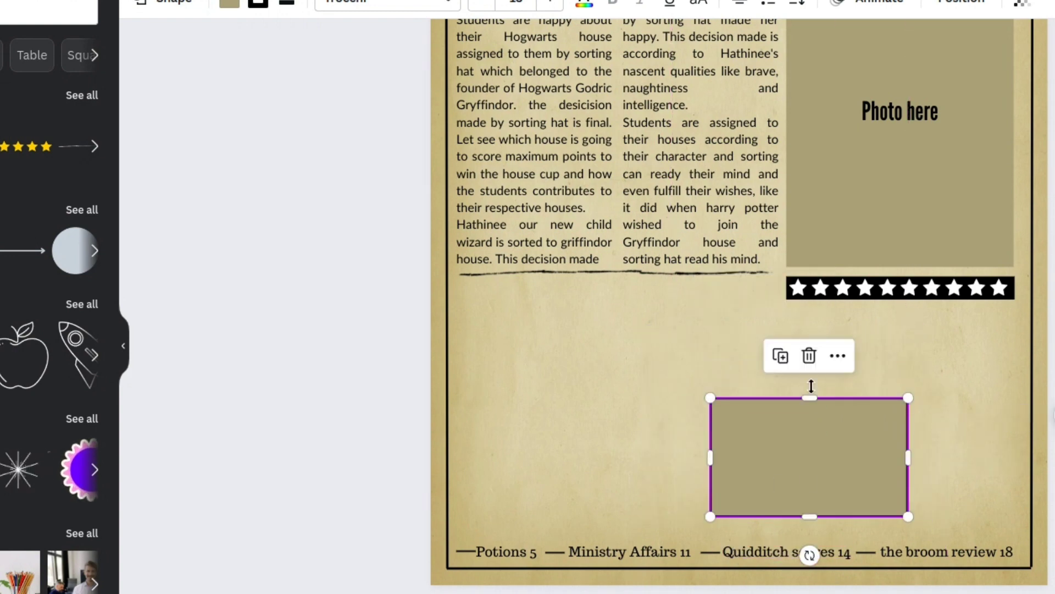
left_click_drag(819, 461, 929, 483)
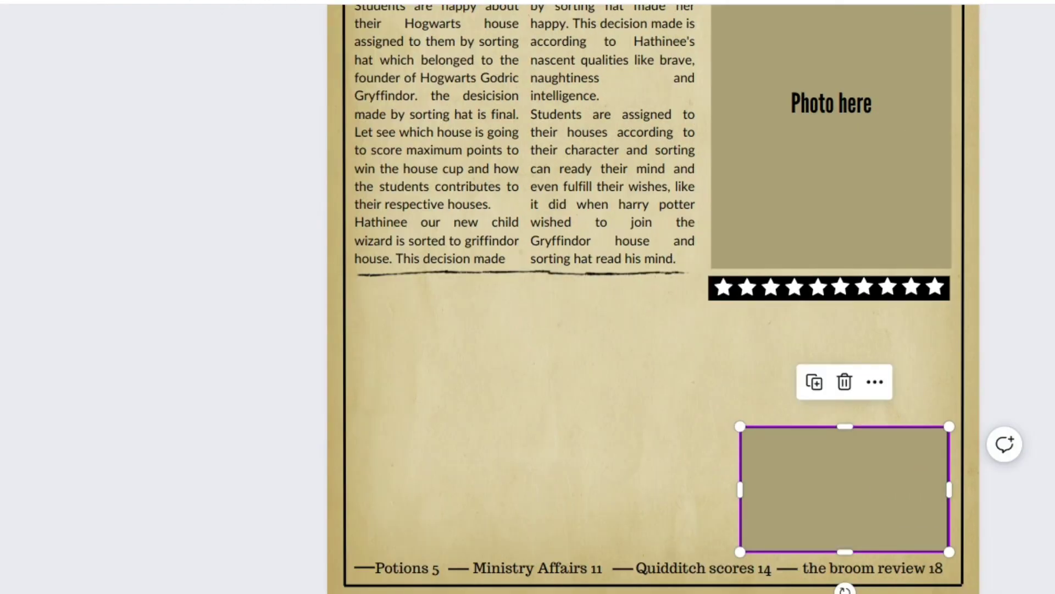
left_click(890, 459)
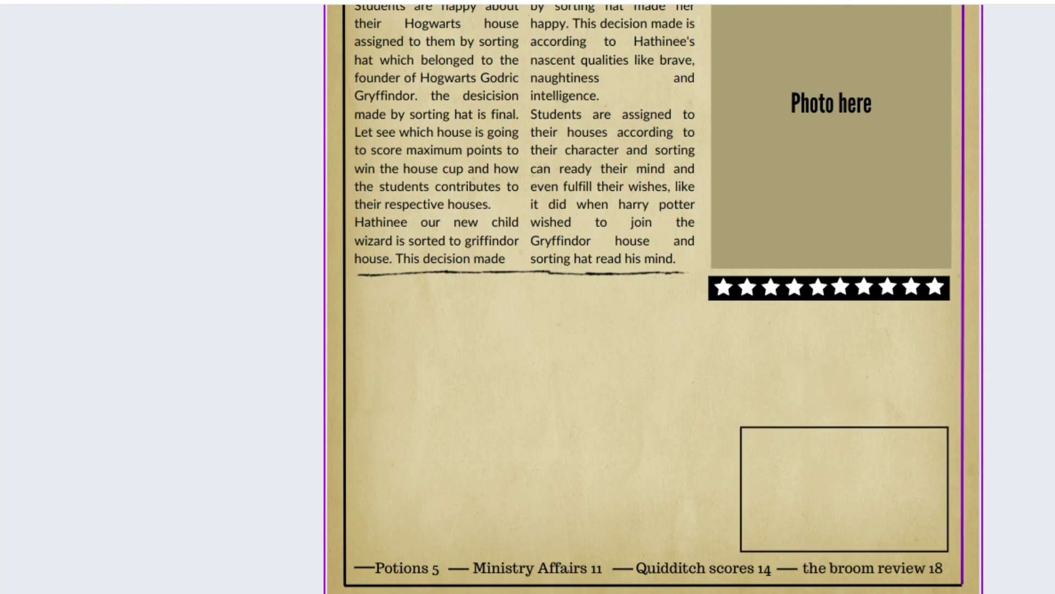
- Add the text "NIMBUS" in a wide decorative serif font and enlarge it across the upper part of the box
type("tNIMBUS")
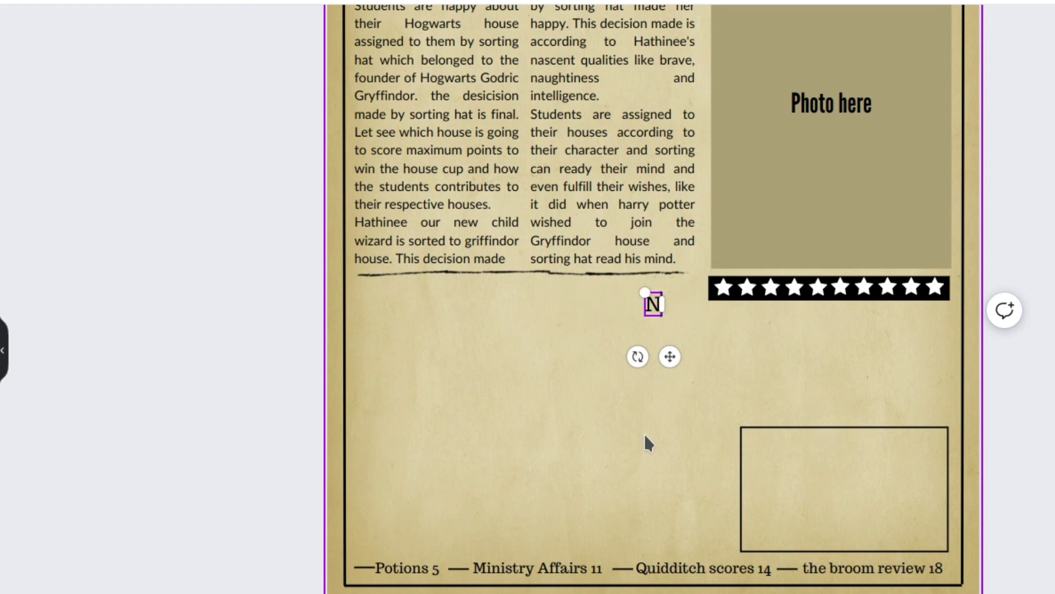
left_click_drag(669, 356, 689, 447)
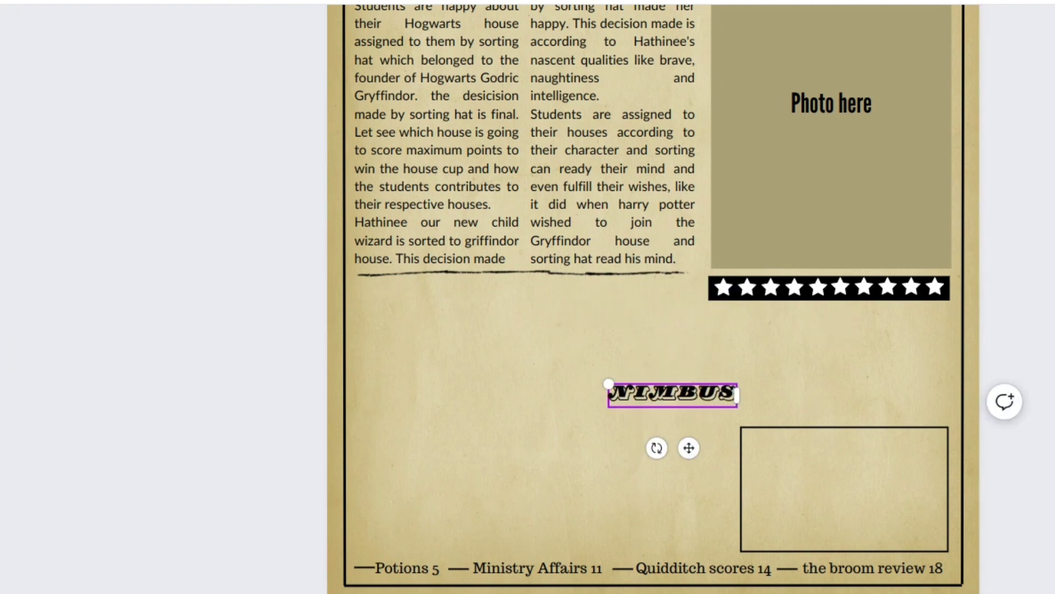
left_click_drag(689, 448, 881, 496)
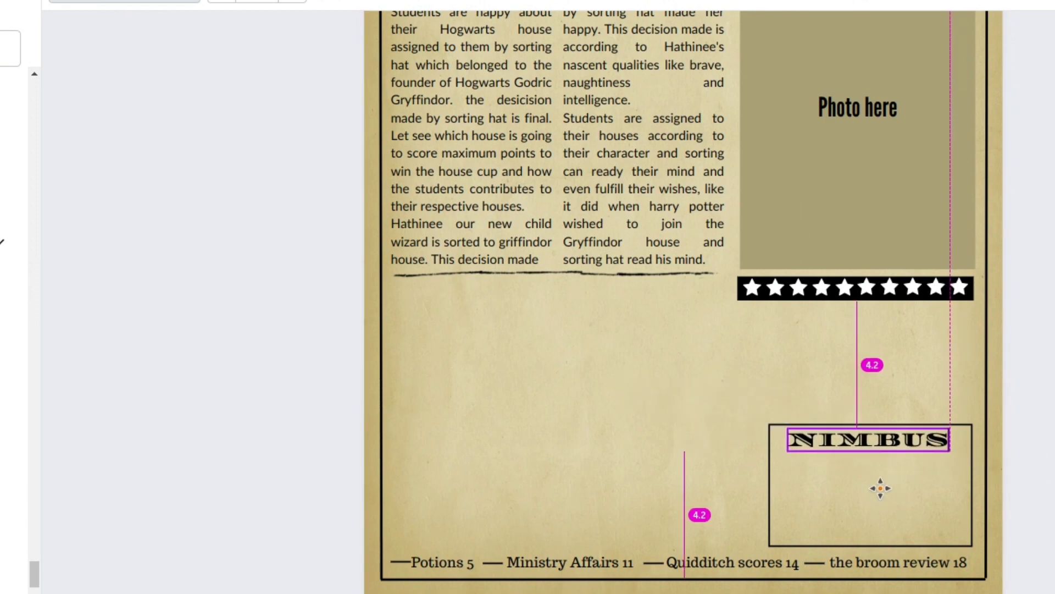
left_click(292, 2)
left_click(292, 2)
left_click(292, 1)
- Add a subheading reading "2000", place it beneath the end of "NIMBUS" and enlarge it
left_click(1, 269)
left_click(10, 190)
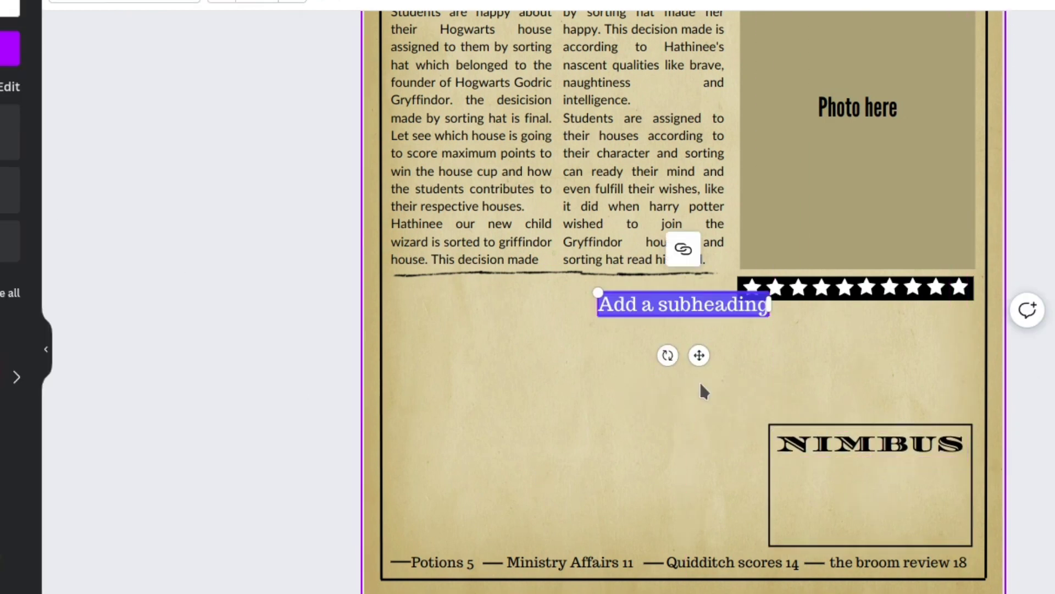
type("2000")
left_click_drag(700, 355, 942, 523)
left_click(292, 3)
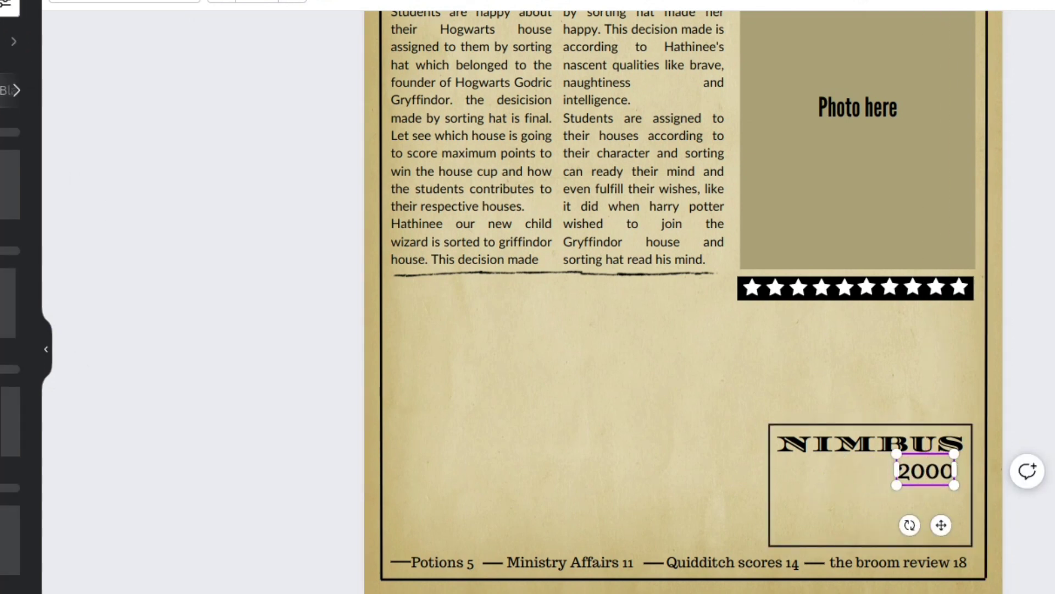
- Add a star graphic, shrink it and position it beside "2000", shifting the number to make room
left_click_drag(694, 168, 597, 431)
left_click_drag(714, 529, 482, 309)
left_click_drag(927, 472, 915, 471)
left_click_drag(471, 299, 885, 522)
- Recolour the two stars flanking "2000" black
left_click(63, 2)
left_click(1, 94)
left_click(956, 470)
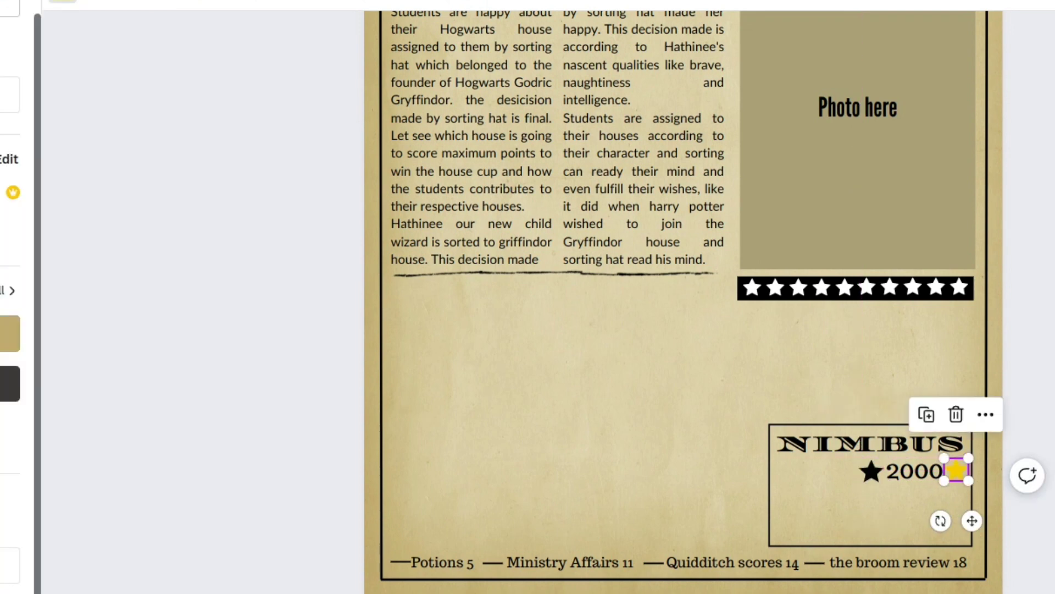
left_click(2, 95)
left_click(672, 466)
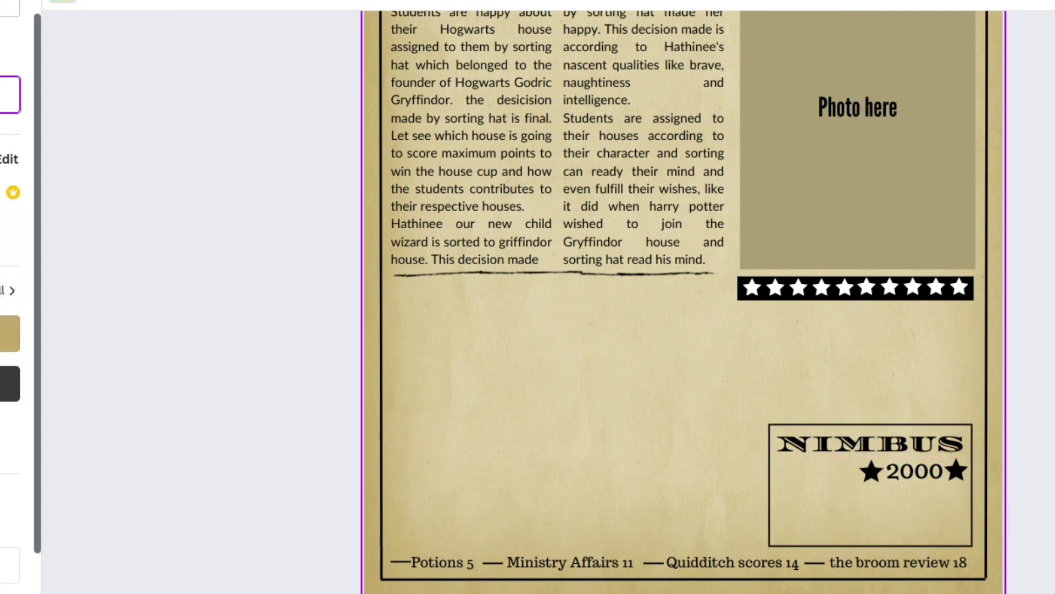
- Add the text "SALE", apply an ornate shadowed italic font and enlarge it
type("tSALE")
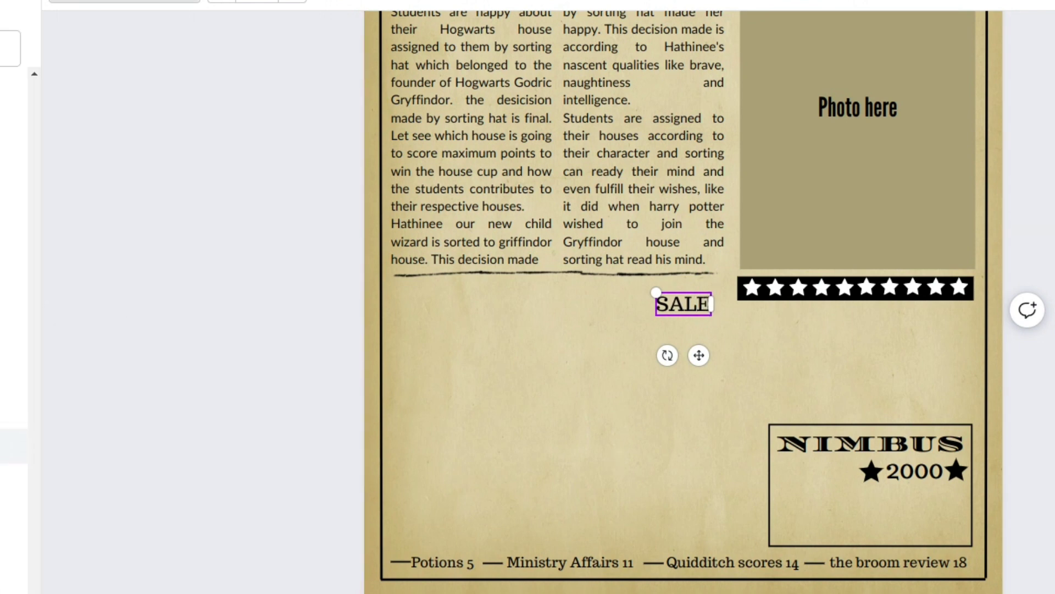
left_click(14, 202)
left_click_drag(707, 311, 709, 393)
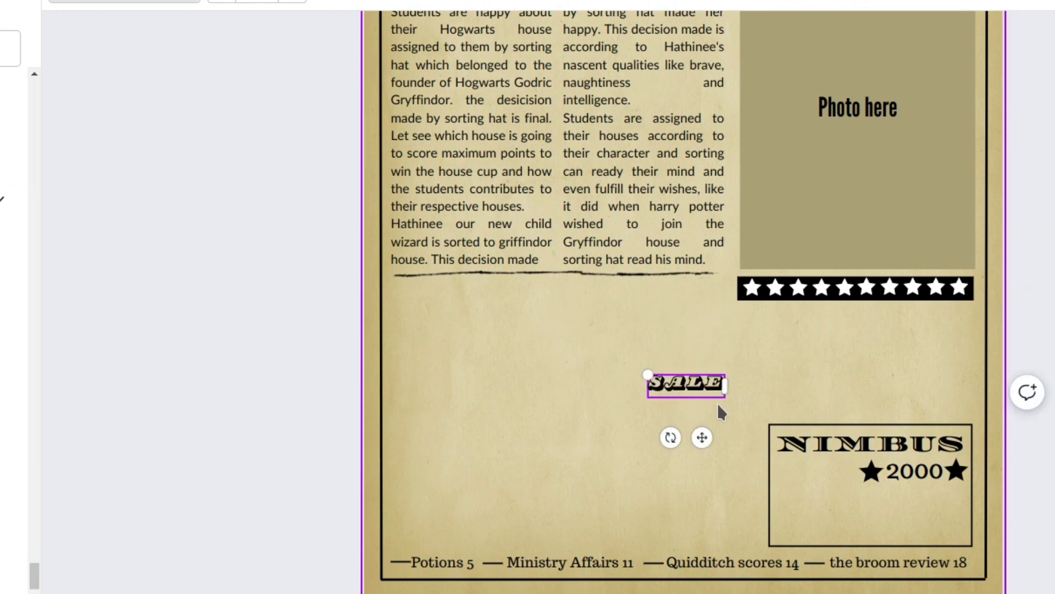
left_click(292, 2)
left_click(292, 2)
left_click(293, 1)
left_click(295, 1)
- Move "SALE" below "2000" inside the box and enlarge it to span the box's width
left_click_drag(703, 456, 880, 570)
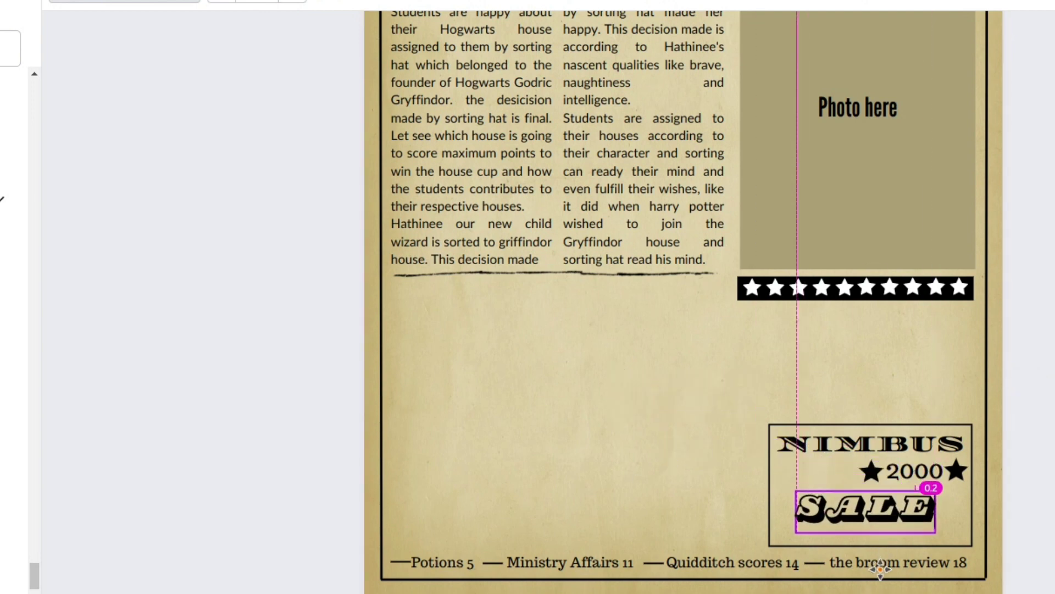
left_click(291, 2)
left_click(291, 1)
left_click(292, 2)
left_click_drag(855, 527, 858, 529)
- Nudge "2000" and its two stars down so they sit midway between "NIMBUS" and "SALE"
left_click_drag(914, 471, 914, 478)
left_click_drag(956, 471, 956, 478)
left_click(870, 469)
mouse_move(873, 474)
left_mouse_down()
mouse_move(882, 484)
mouse_move(873, 482)
left_mouse_up()
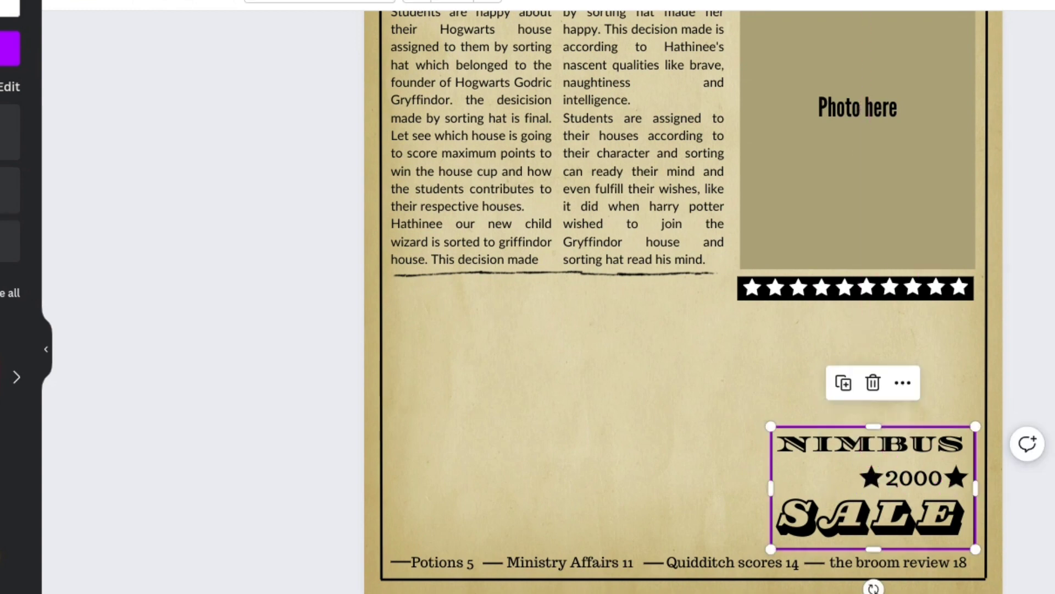
- Shrink "SALE", move it into the box's lower-right corner beneath "2000" and choose another font for it
left_click(829, 498)
left_click(222, 2)
left_click_drag(887, 578, 923, 583)
left_click(222, 2)
left_click(222, 2)
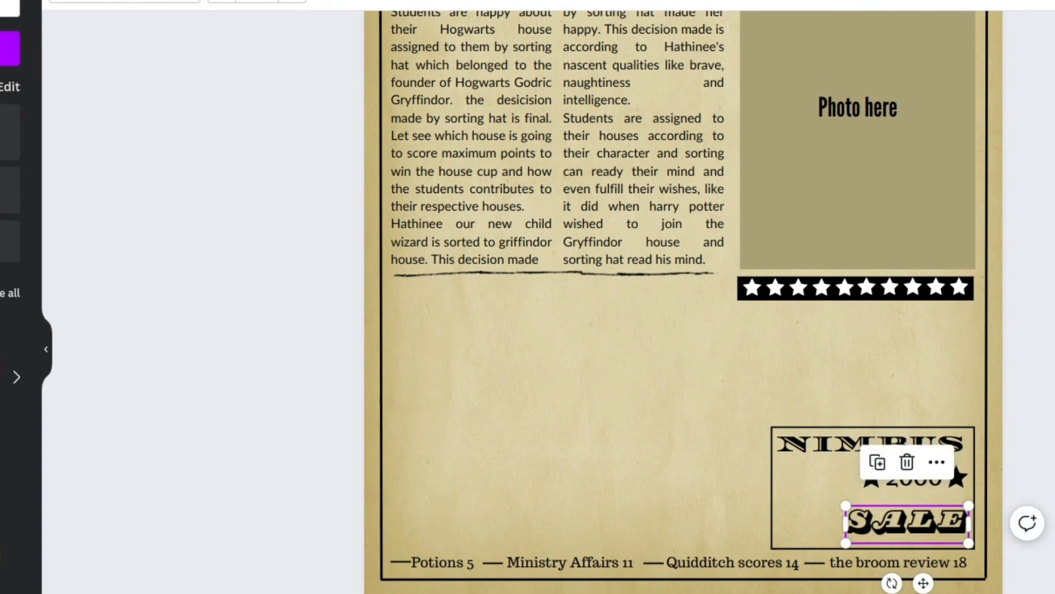
left_click(124, 1)
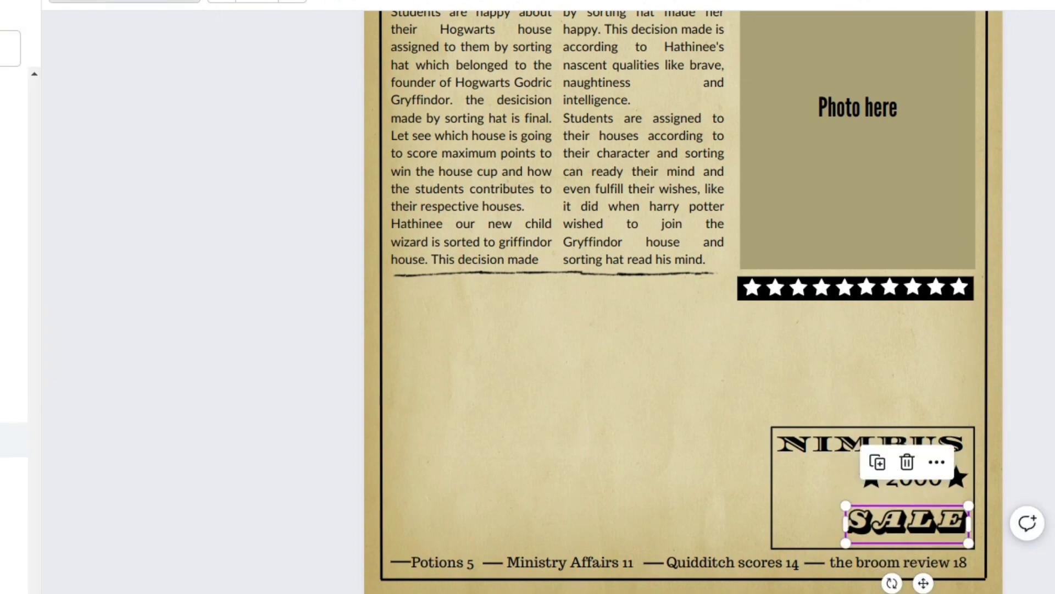
left_click(14, 293)
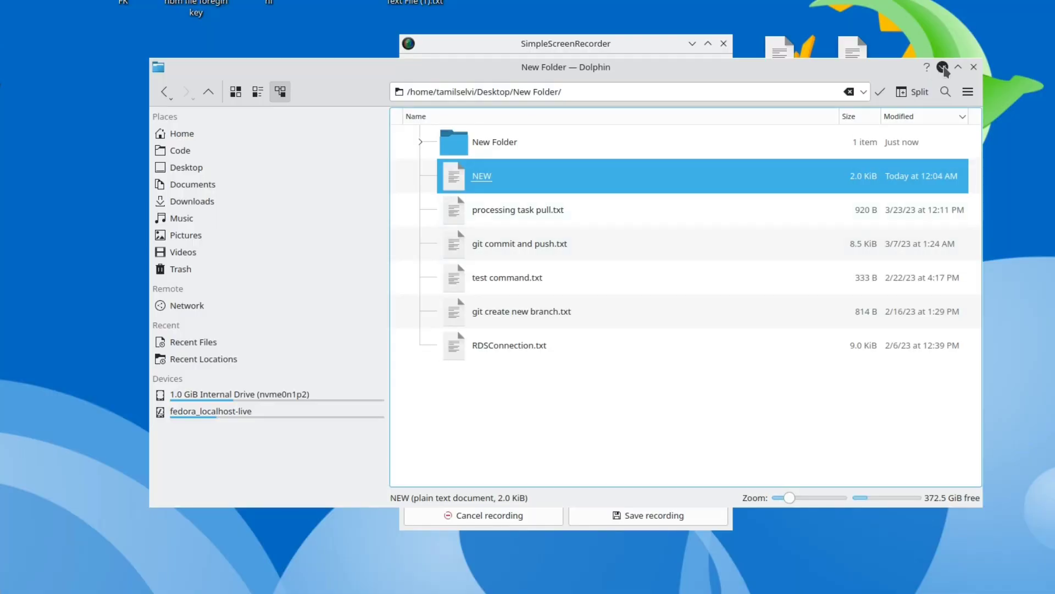
- Upload the broomstick JPG from the innermost New Folder and add it to the page
left_click(943, 67)
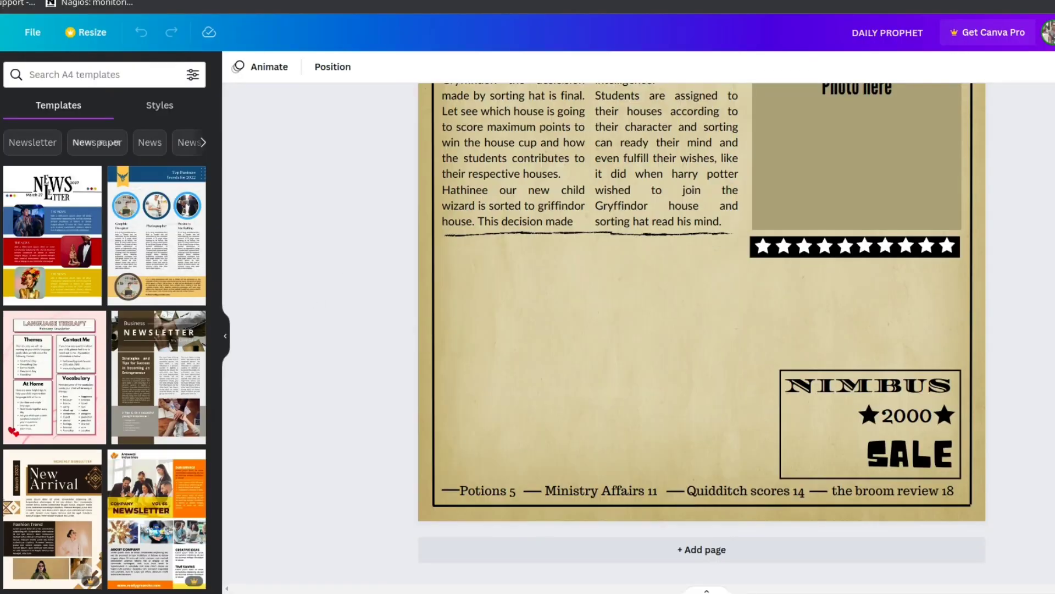
left_click(73, 112)
left_click(467, 144)
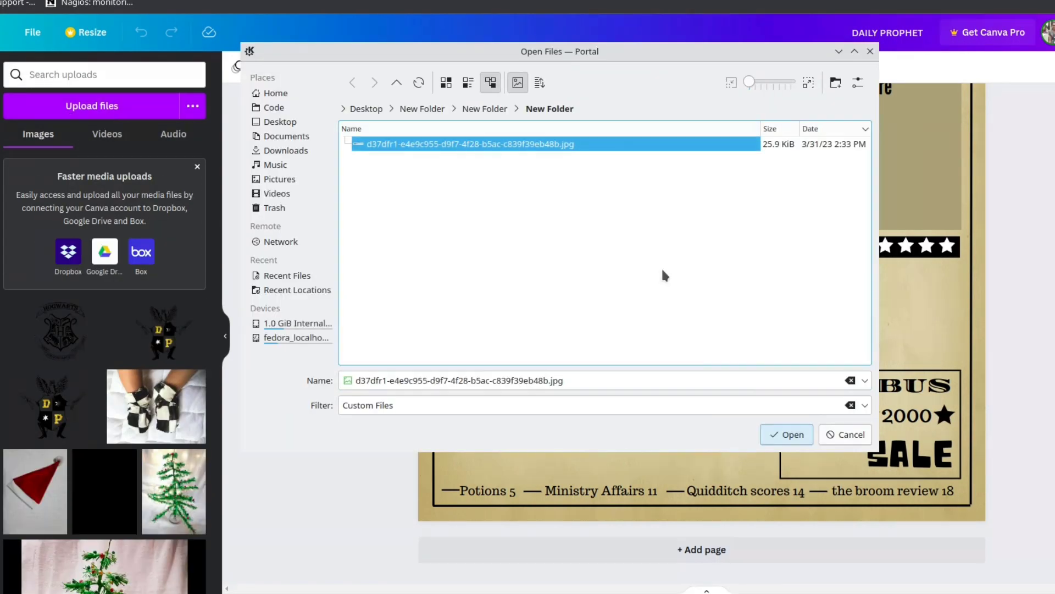
left_click(298, 150)
left_click(450, 145)
left_click(770, 432)
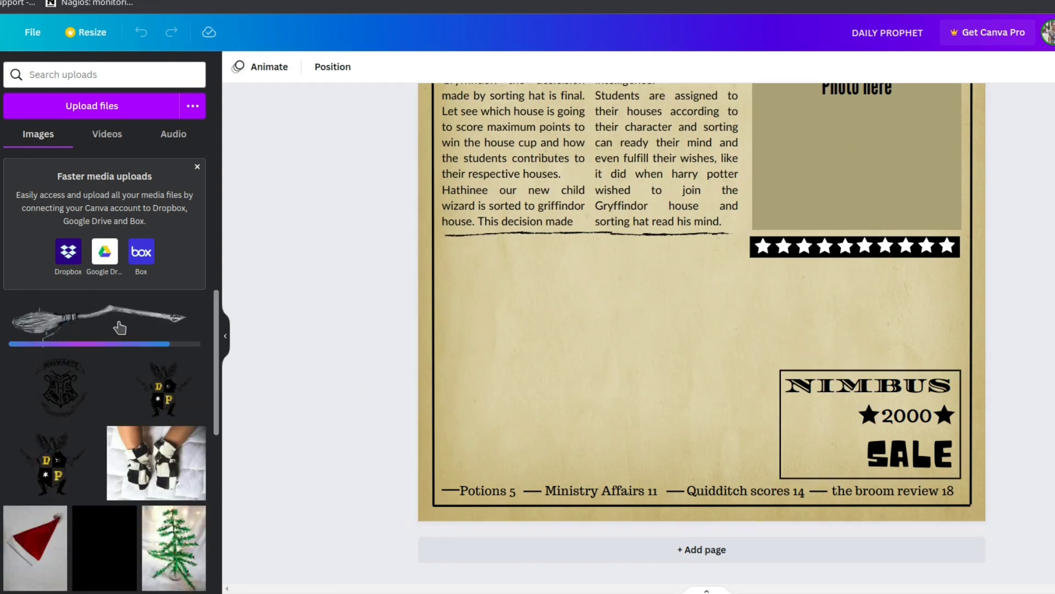
left_click(120, 328)
- Shrink the broomstick, tilt it diagonally and place it in the Nimbus box with its bristles in the lower-left corner
left_click_drag(793, 104, 792, 326)
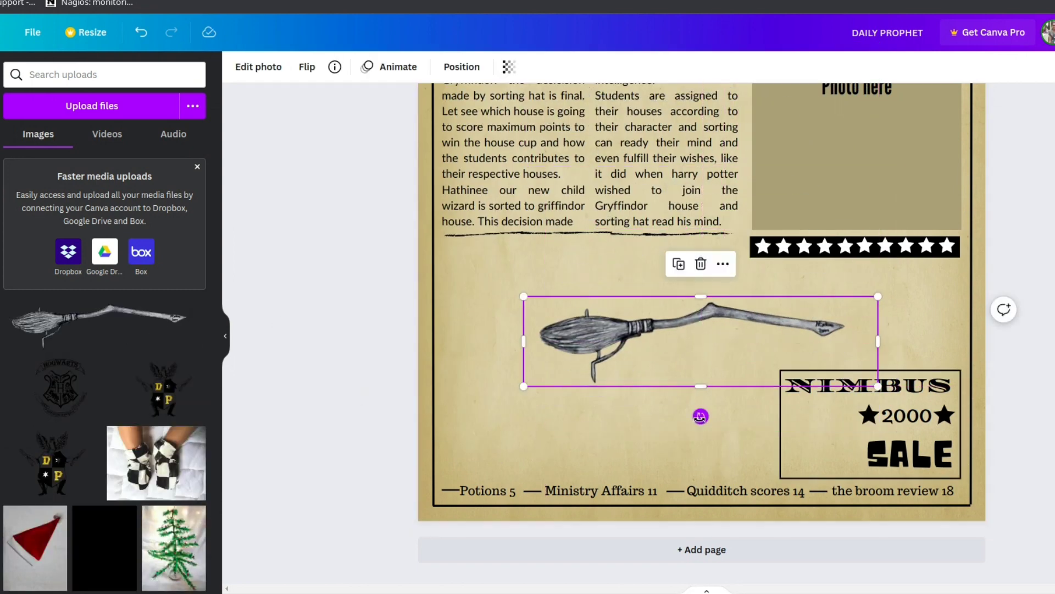
left_click_drag(701, 415, 782, 411)
left_click_drag(846, 230, 718, 325)
left_click_drag(649, 379, 864, 388)
left_click_drag(897, 432, 850, 437)
left_click(566, 388)
scroll(633, 480, "up", 2)
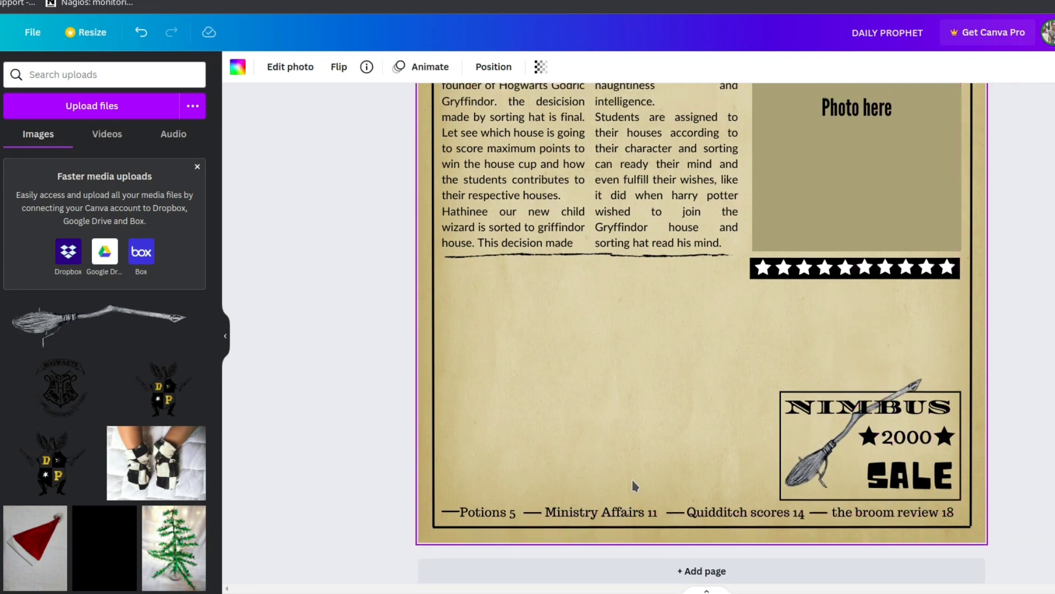
- Add the text "QUIDDITCH TOURNAMENT PREPARATION" and break it into two lines after "QUIDDITCH"
key("t")
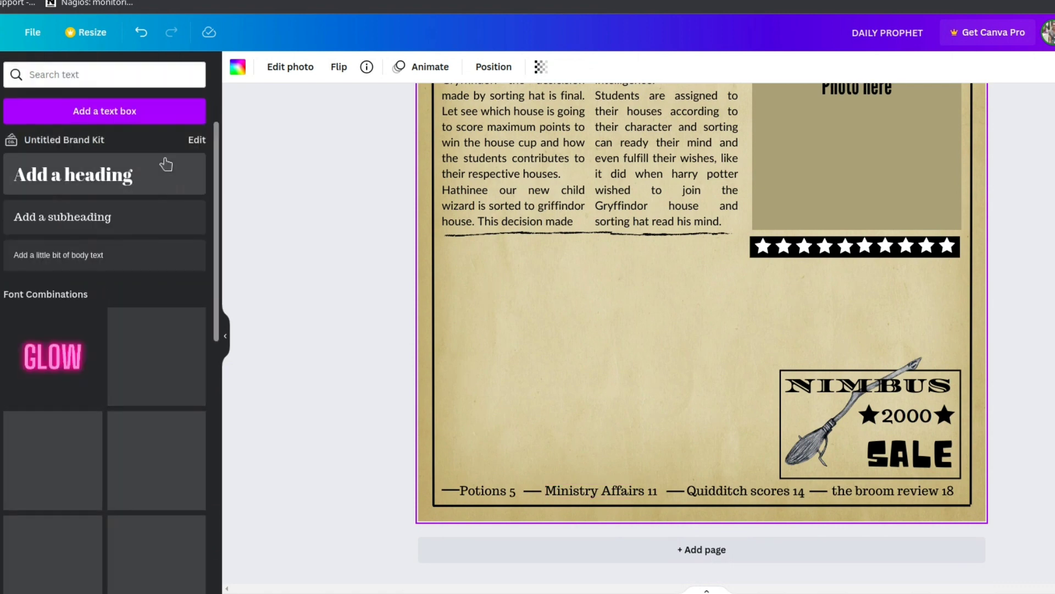
type("QU")
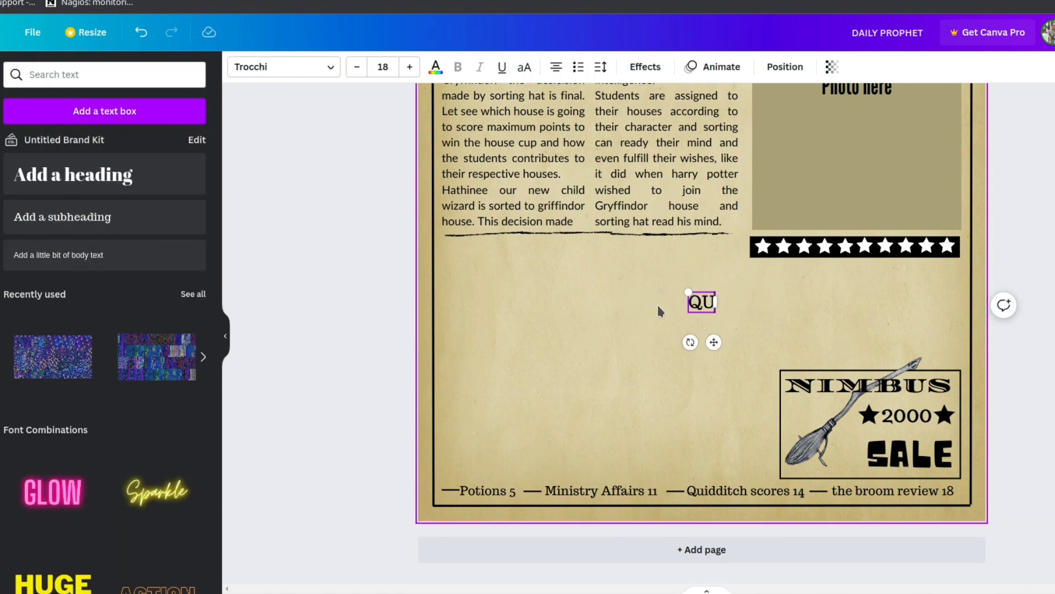
type("IDDITCH TOURNAMENT")
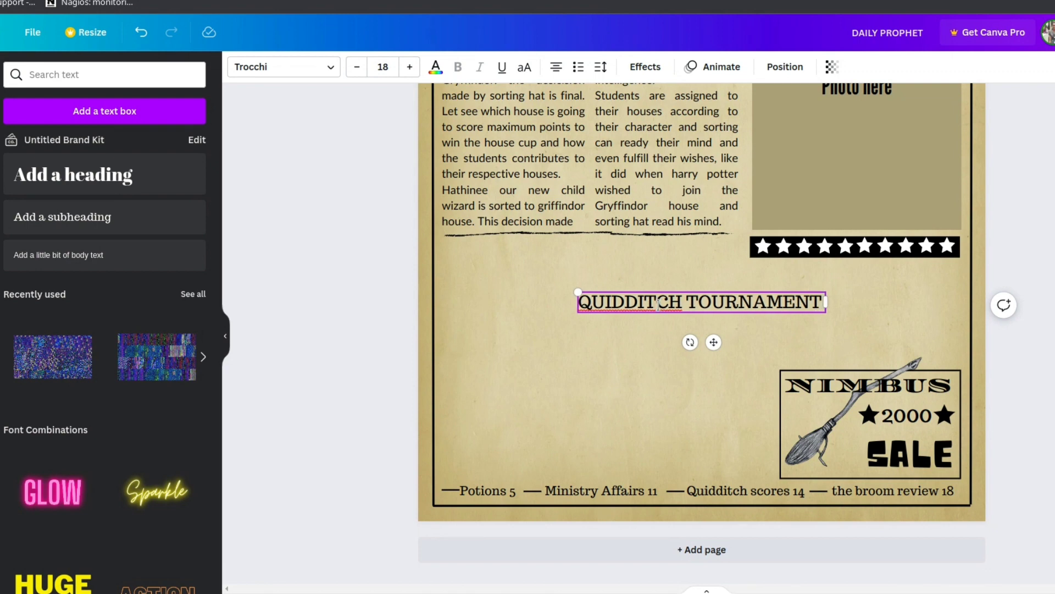
type(" PREPARATION")
left_click(582, 358)
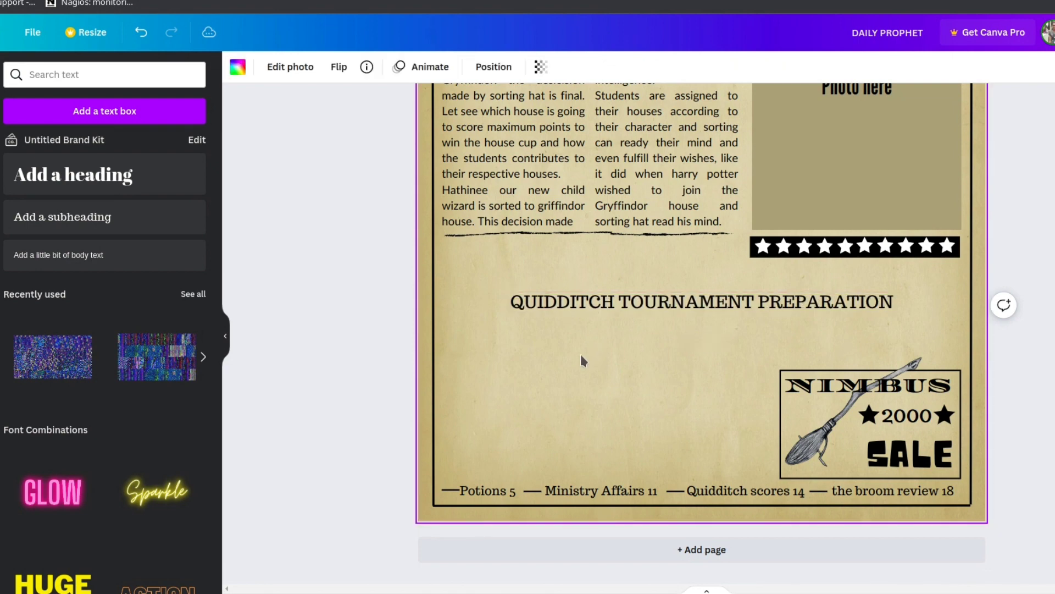
left_click(759, 307)
key("Return")
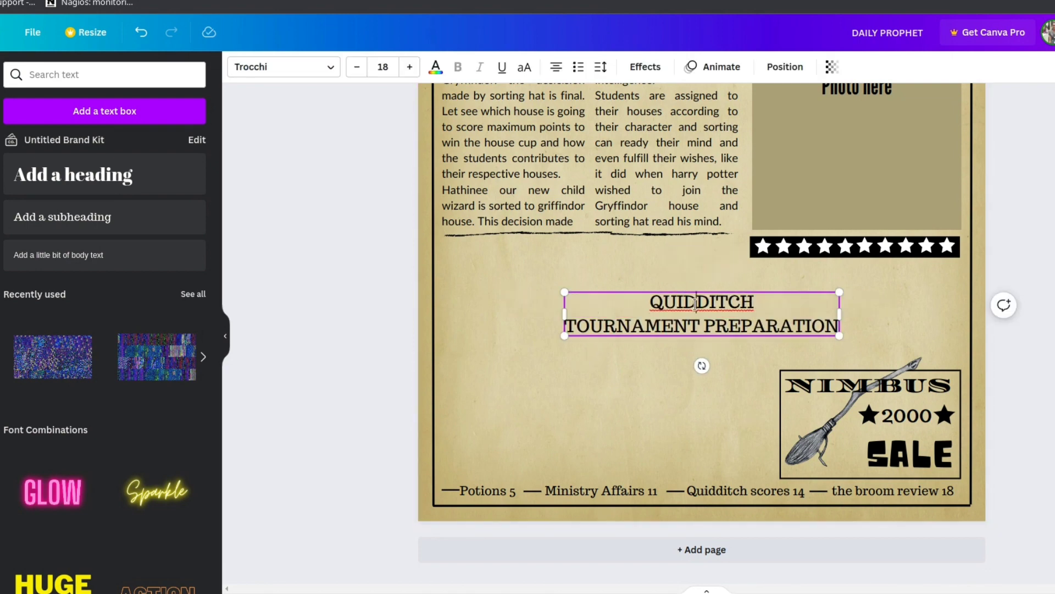
- Set the font size of "QUIDDITCH" to 30
left_click(408, 68)
left_click(409, 68)
left_click(409, 68)
left_click(409, 68)
left_click(409, 68)
left_click(409, 68)
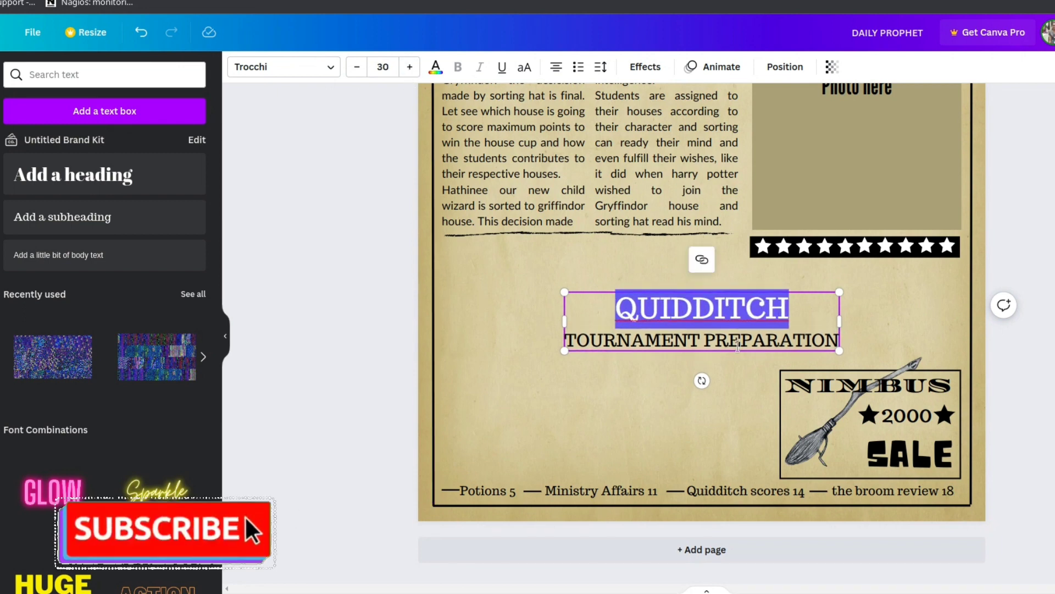
- Shrink "TOURNAMENT PREPARATION" to about the width of "QUIDDITCH" and move the heading under the first article column's divider
left_click_drag(730, 347, 617, 305)
left_click(452, 301)
left_click_drag(452, 301, 724, 301)
left_click(357, 68)
left_click(356, 68)
left_click(357, 68)
left_click(356, 68)
left_click(357, 69)
left_click_drag(598, 270, 541, 256)
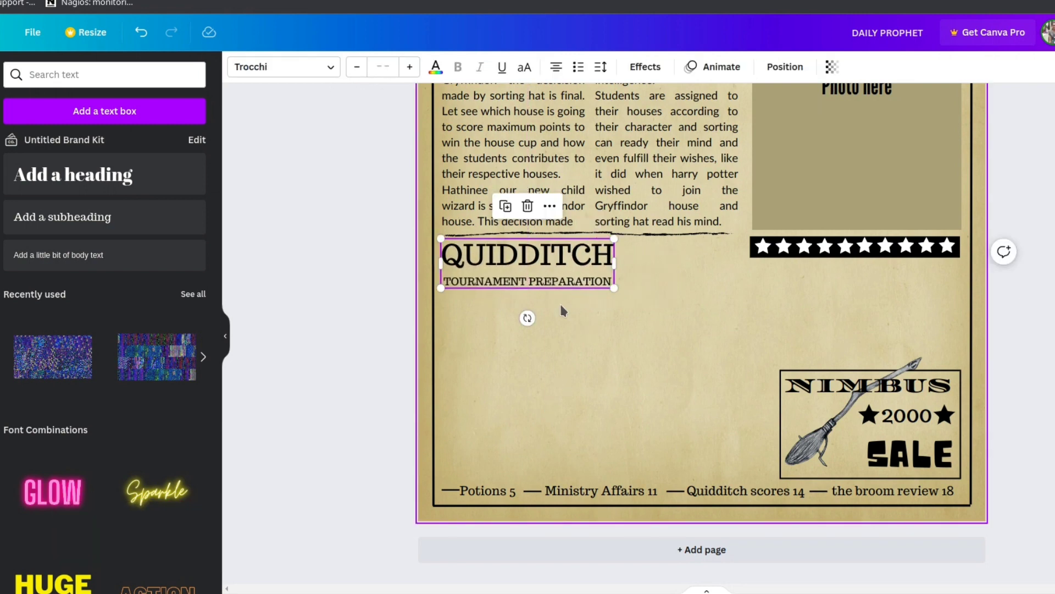
- Tighten the Quidditch heading's line spacing to 1.08
left_click(601, 67)
type("0")
left_click(655, 338)
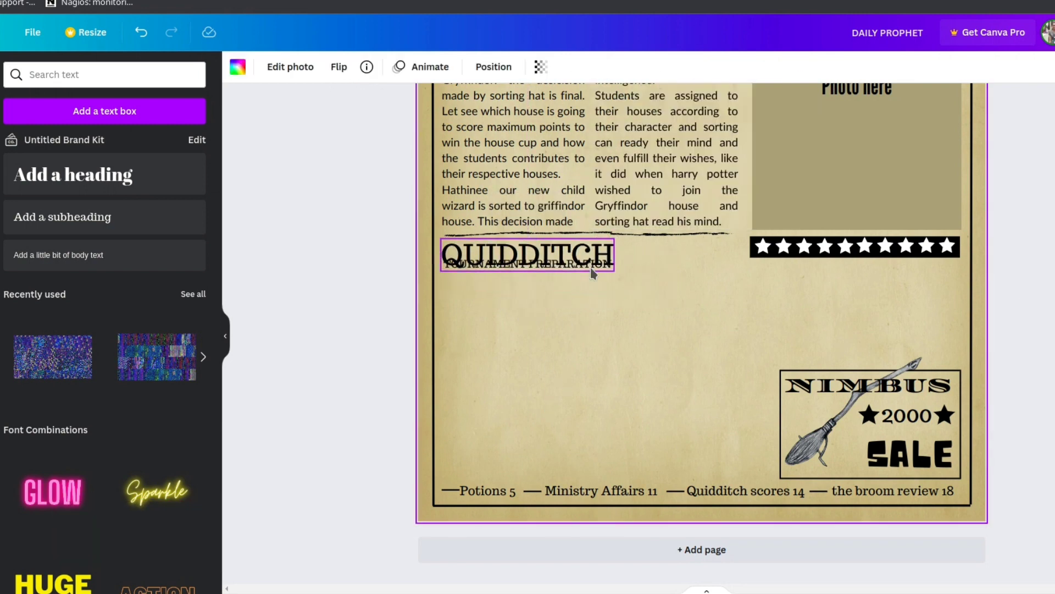
left_click(591, 267)
left_click(601, 66)
left_click(727, 310)
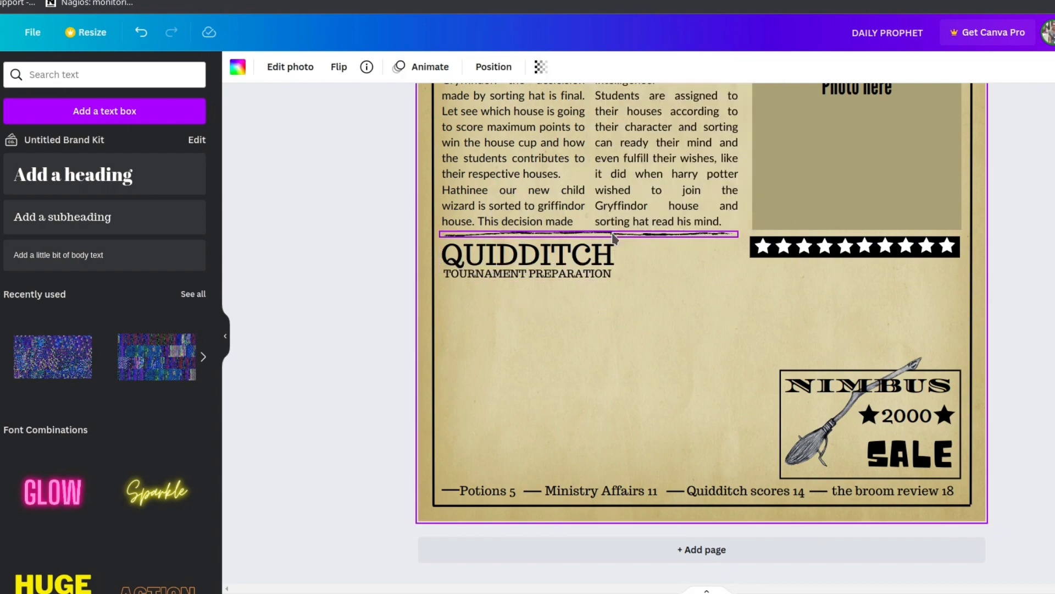
left_click(596, 256)
left_click(601, 67)
left_click_drag(652, 161, 656, 161)
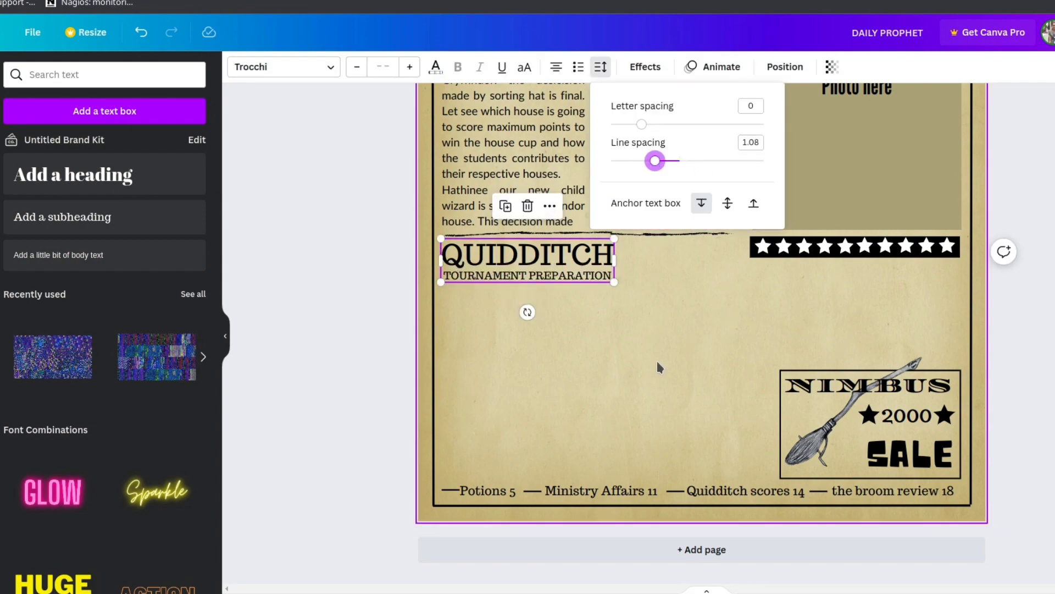
left_click(659, 367)
- Change the Quidditch heading's font to Diplomata SC, widen its box to keep two lines and align it under the two-column article
scroll(649, 352, "up", 3)
scroll(599, 412, "down", 2)
left_click(527, 352)
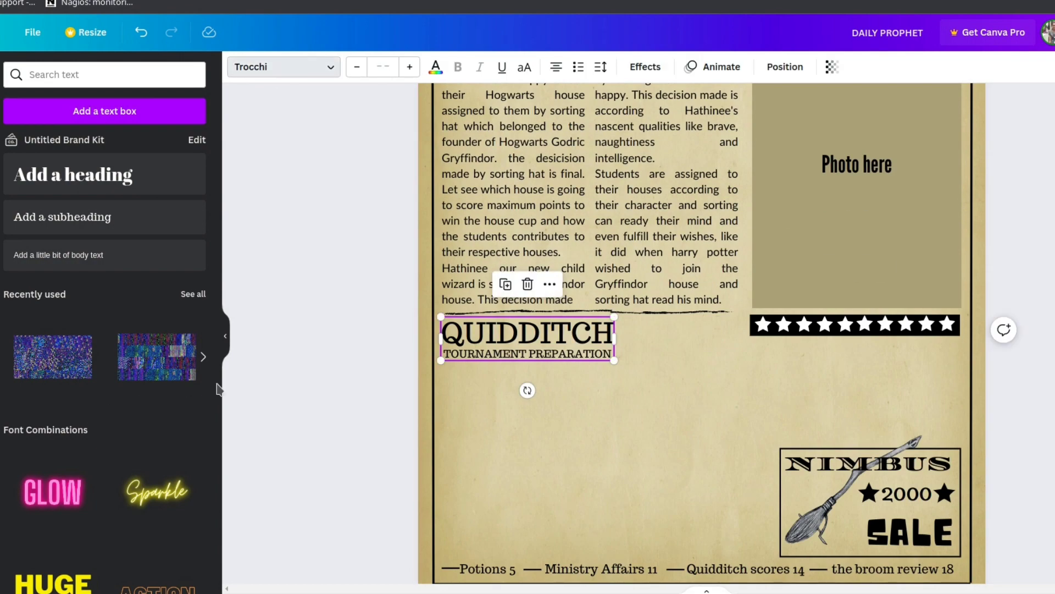
left_click(284, 67)
scroll(87, 311, "down", 3)
left_click(69, 497)
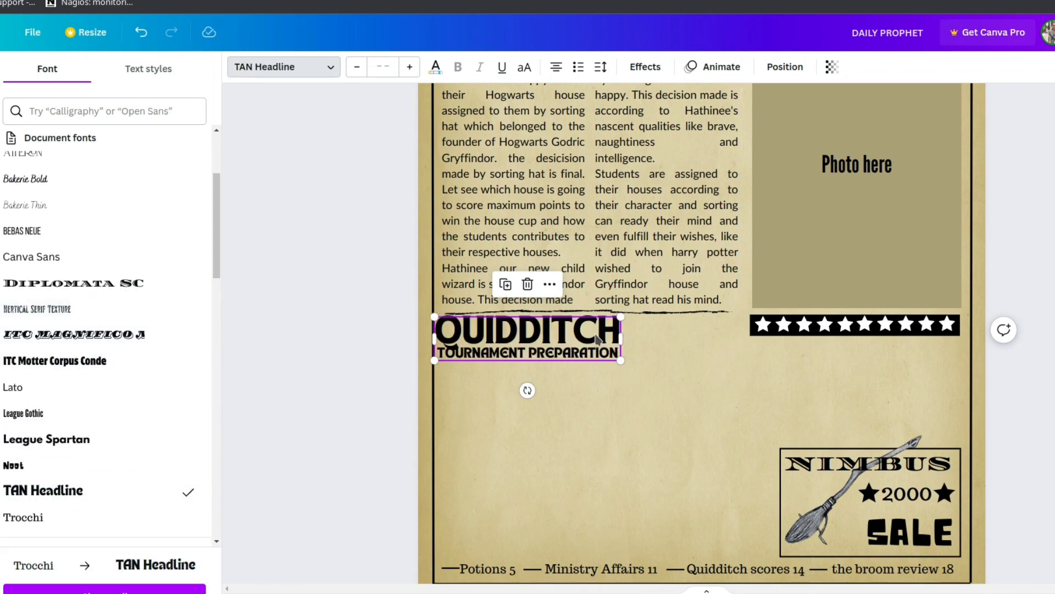
left_click(66, 438)
left_click(93, 334)
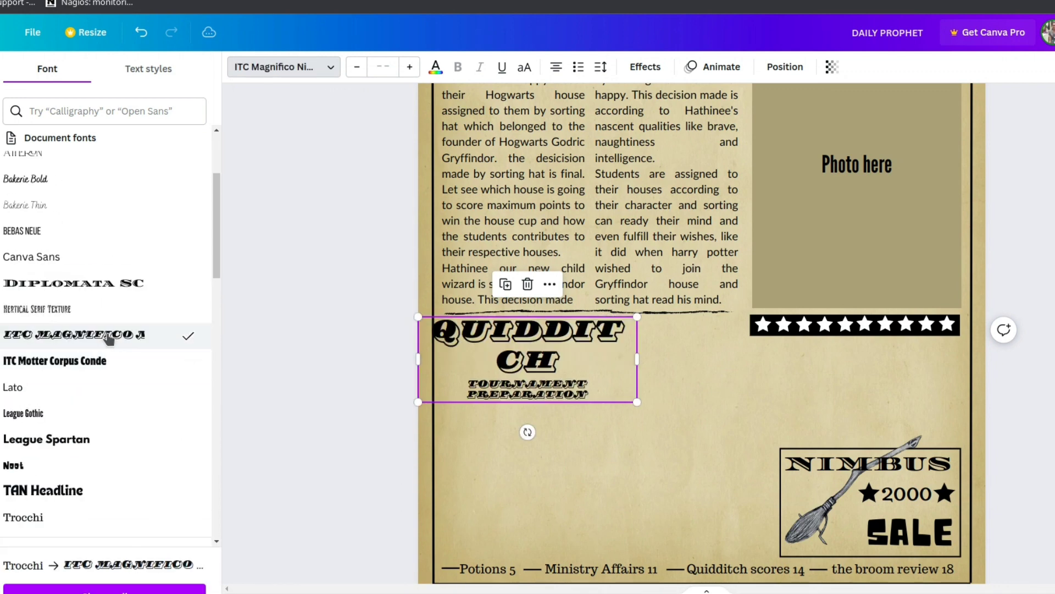
left_click(82, 283)
left_click_drag(636, 359, 724, 356)
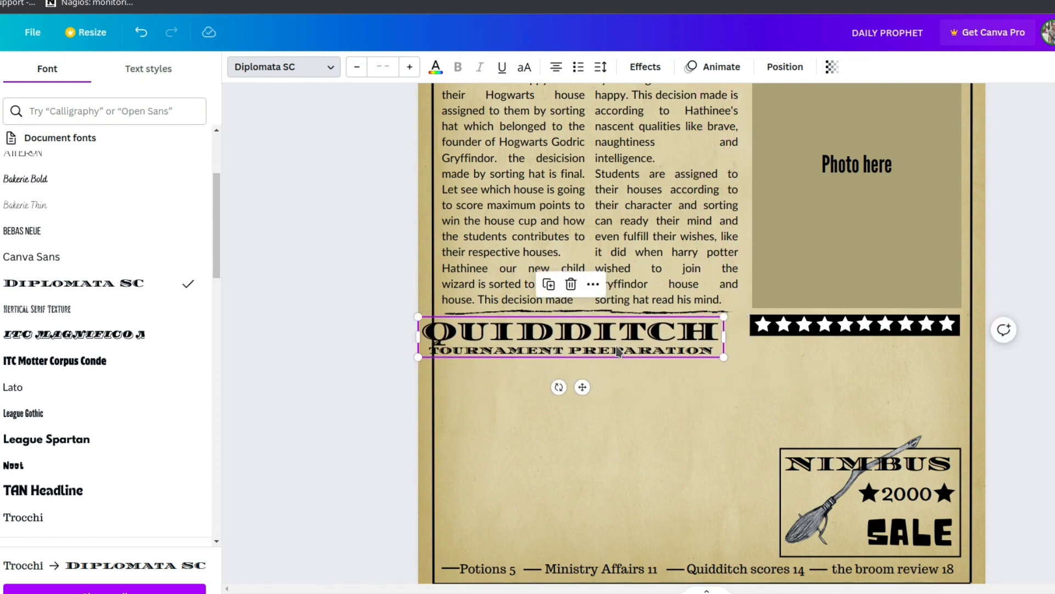
left_click_drag(583, 386, 603, 385)
- Set the Quidditch heading's line spacing to 1.17
left_click(600, 66)
left_click_drag(658, 161, 664, 164)
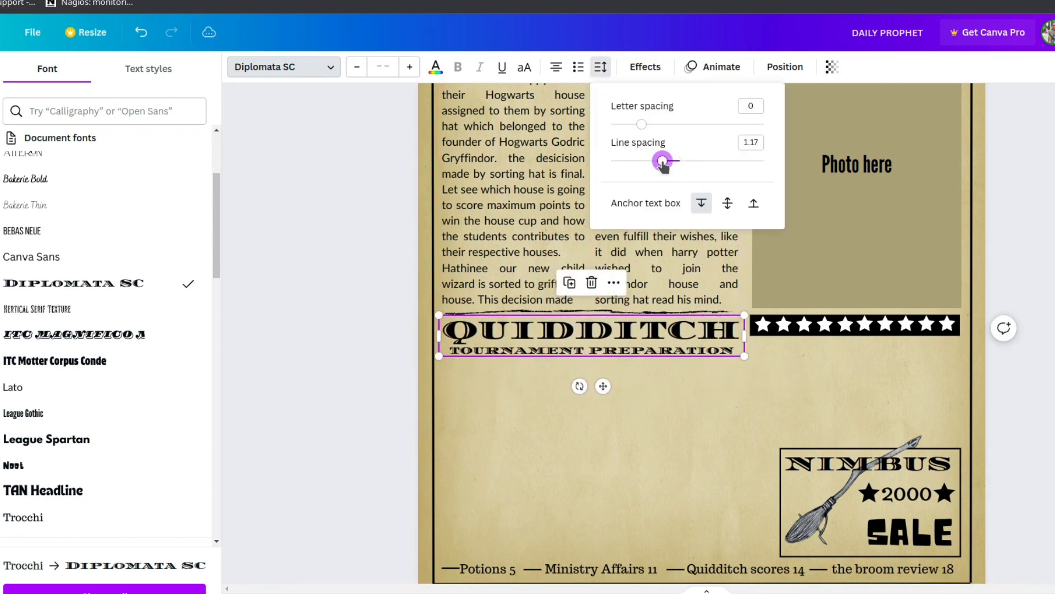
left_click(519, 407)
- Add the Quidditch tournament article in justified Lato 9 below the heading and merge its two paragraphs into one
left_click(624, 344)
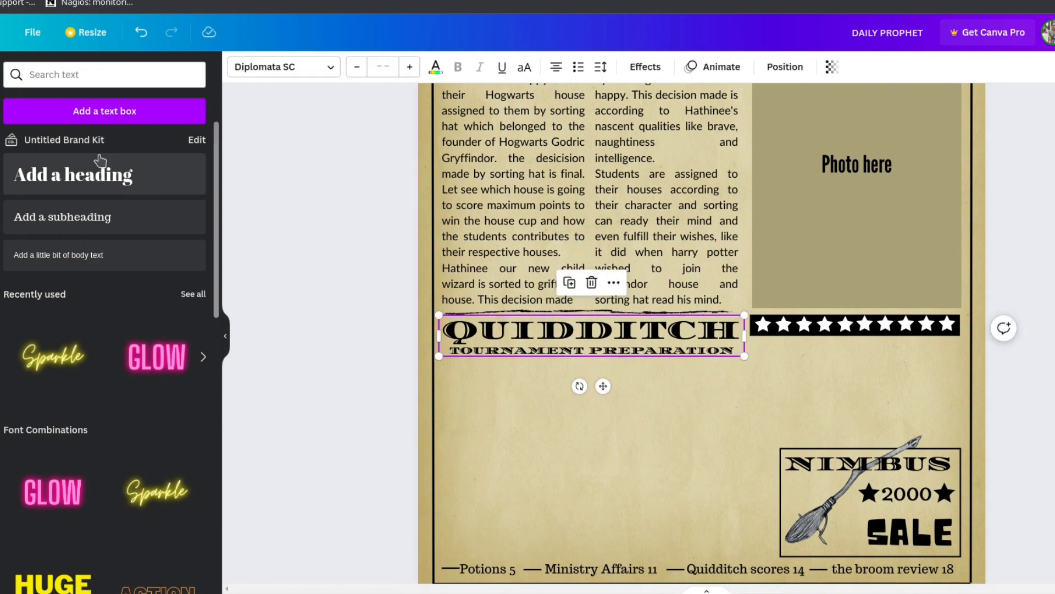
scroll(624, 487, "up", 1)
left_click(607, 489)
scroll(610, 490, "down", 2)
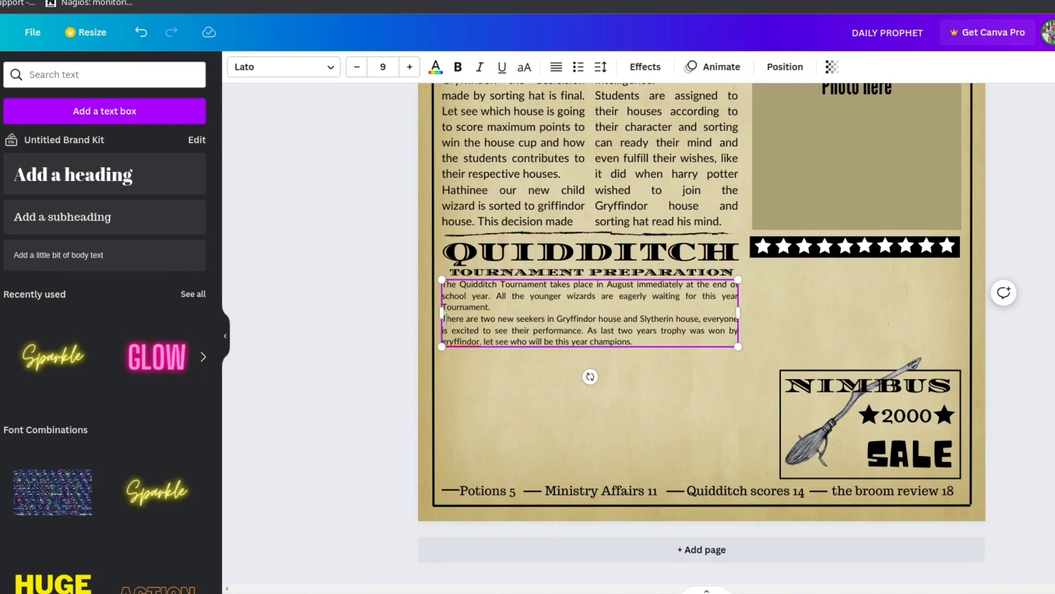
left_click(446, 319)
key("BackSpace")
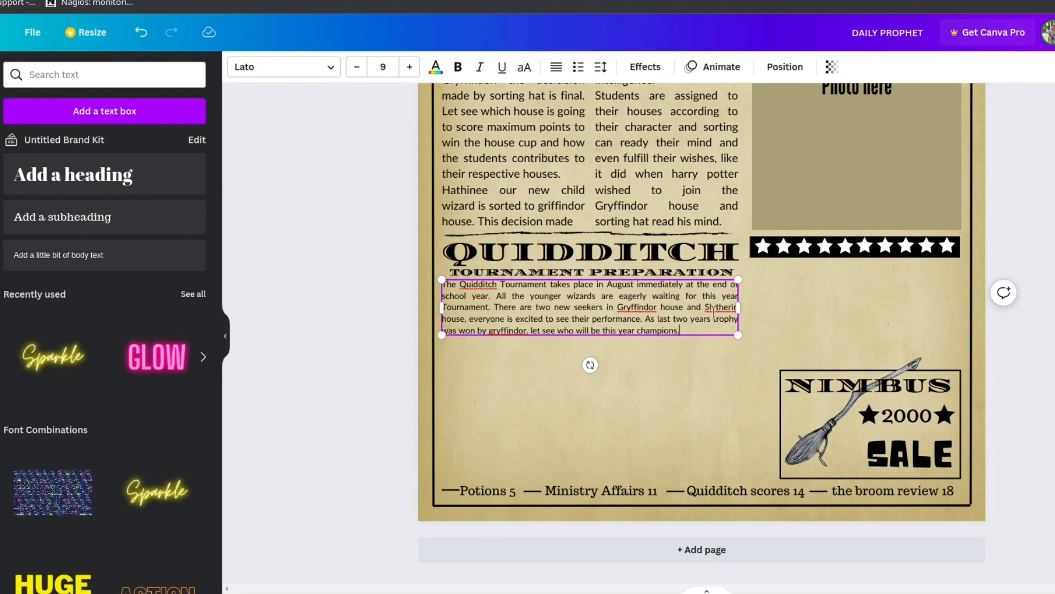
- Append a paragraph starting "The favorite sport of witches and wizards, take your House to victory" and capitalize "Gryffindor" in the paragraph above
left_click(677, 330)
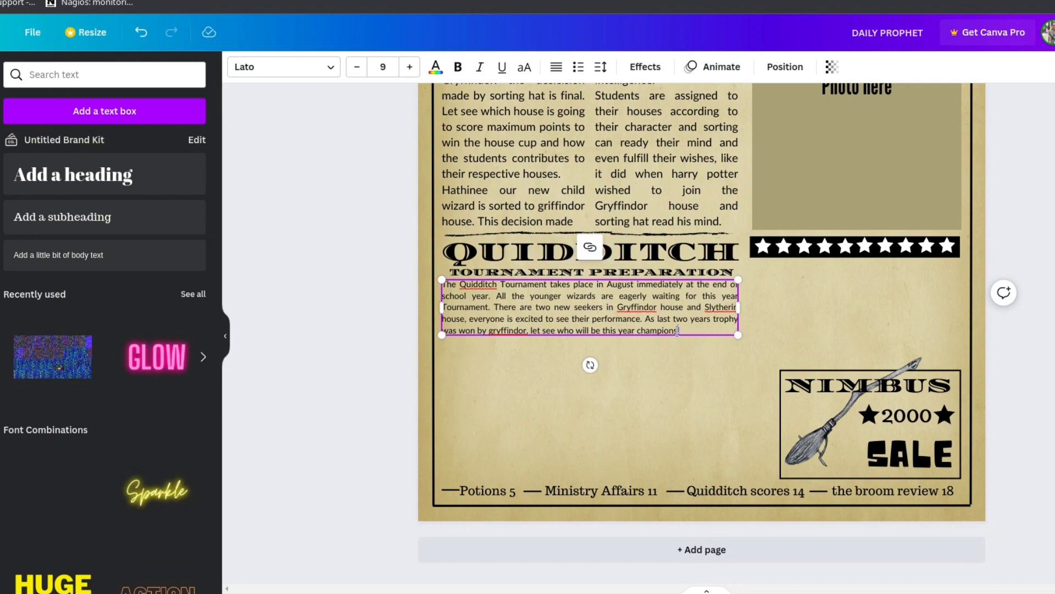
type("The favorite sport of witches and wizards. Take your House to victory at Hogwarts and then compete in the ultimate challenge – the Quidditch World Cup. Choose from any one of nine international teams and play all the positions. It's fast. It's thrilling. It's the first time you've been able to experience it all.")
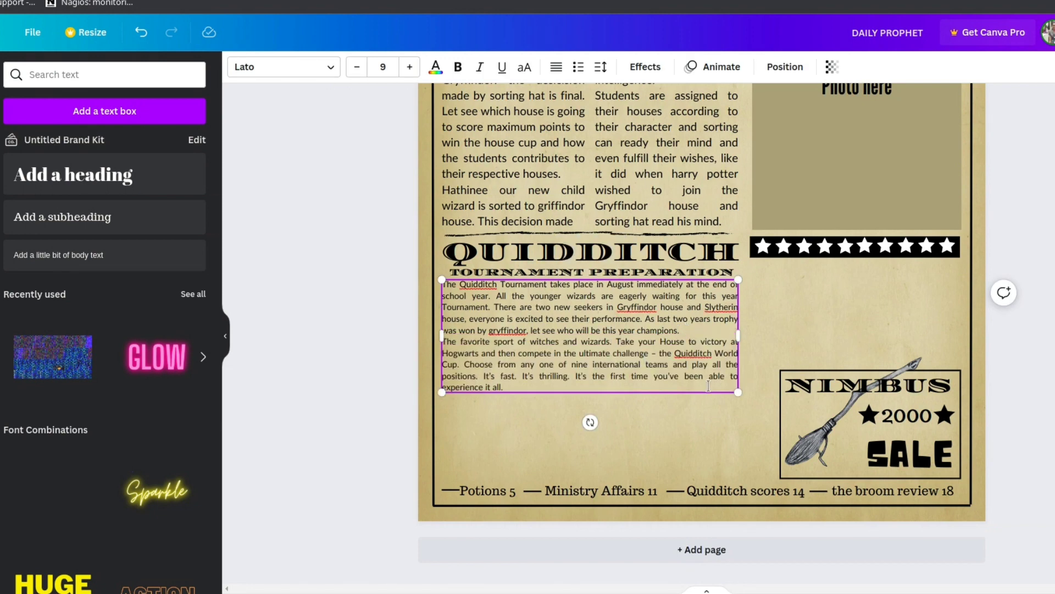
type("t")
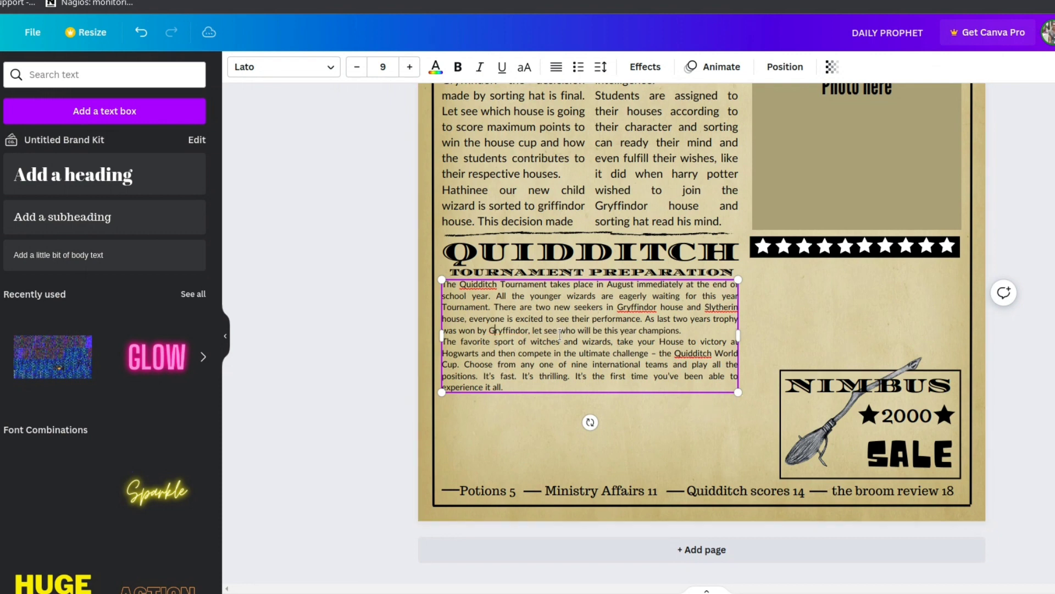
- Widen the Quidditch article's text box slightly past the heading and shrink the "TOURNAMENT PREPARATION" line
left_click(648, 390)
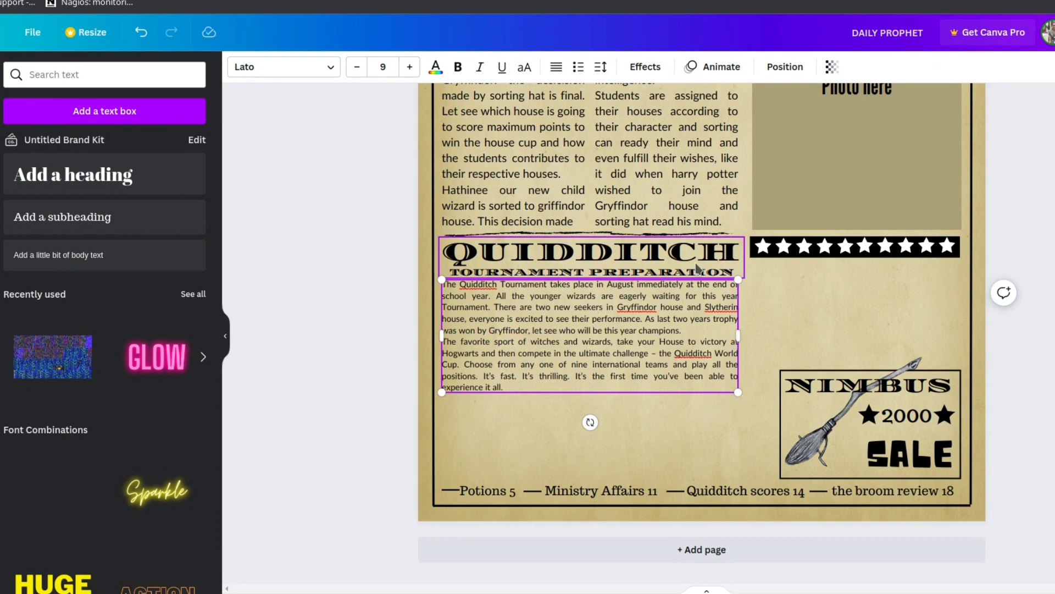
left_click_drag(738, 335, 778, 338)
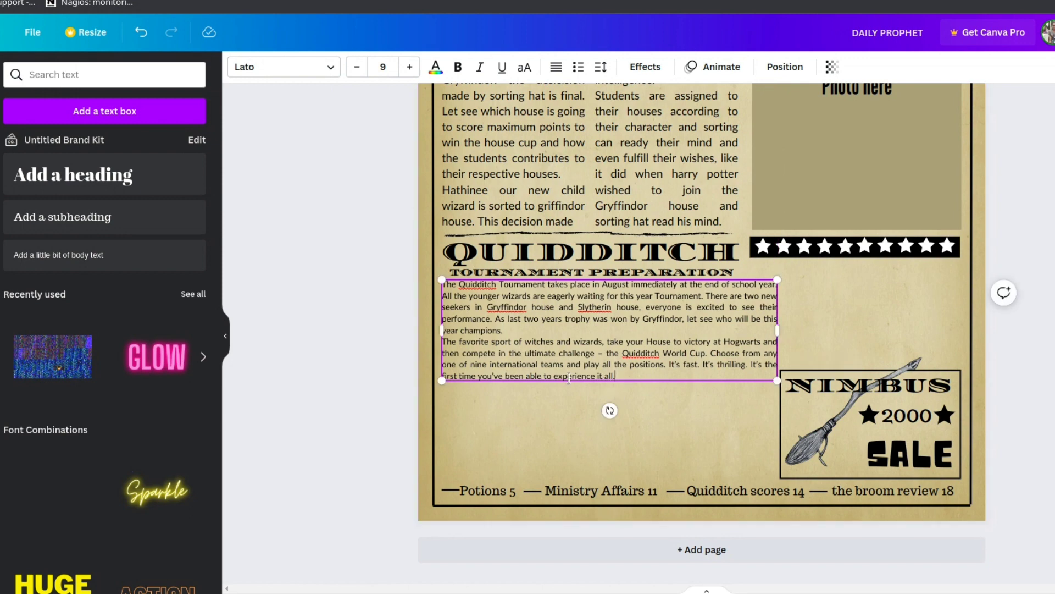
left_click(564, 263)
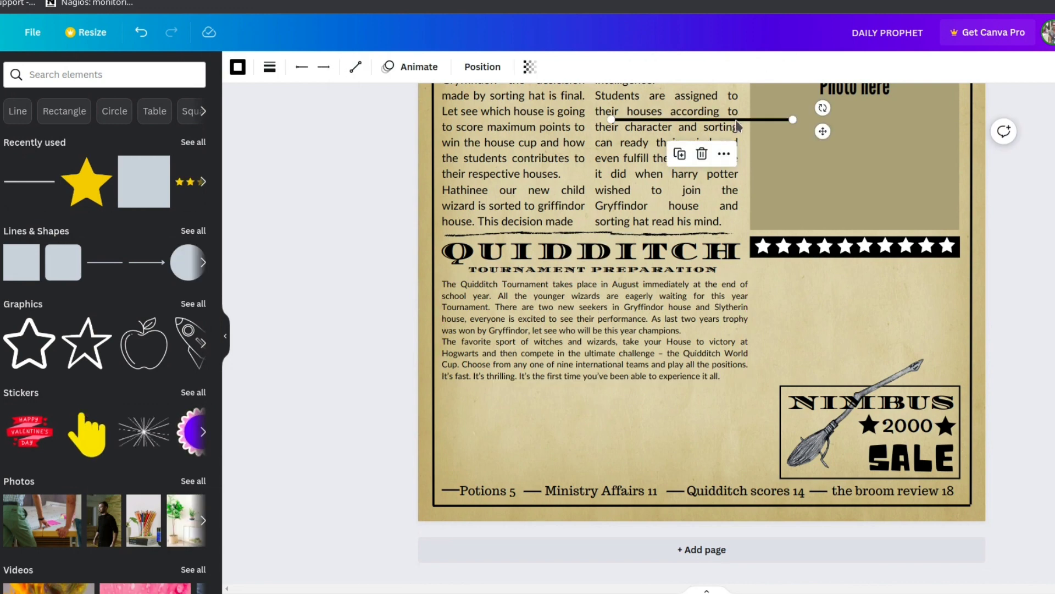
- Place a horizontal line under the Quidditch article, running from the left text margin to just before the Nimbus box
left_click_drag(621, 382, 772, 385)
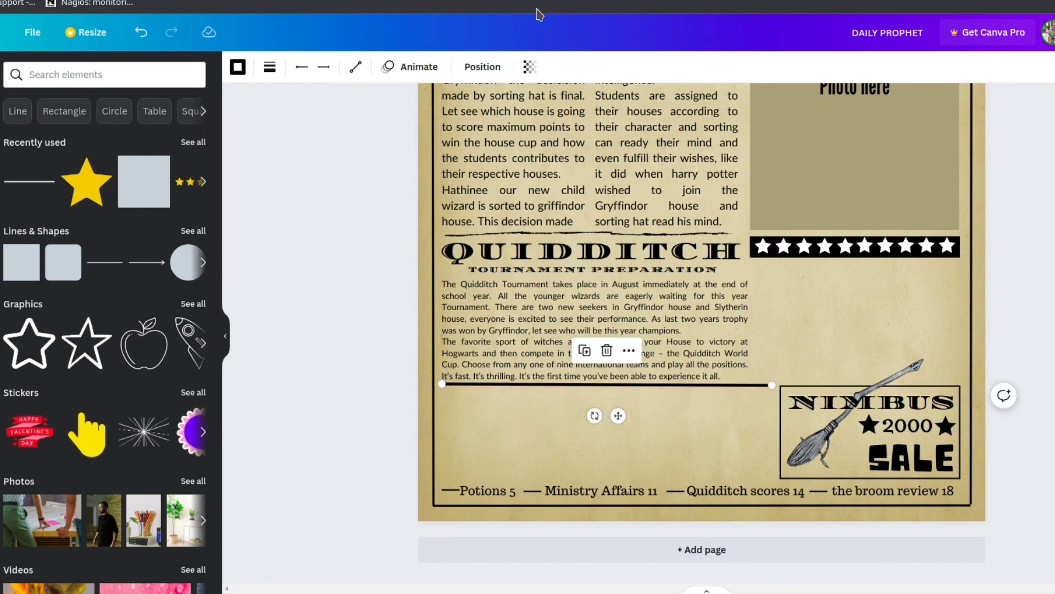
left_click(269, 66)
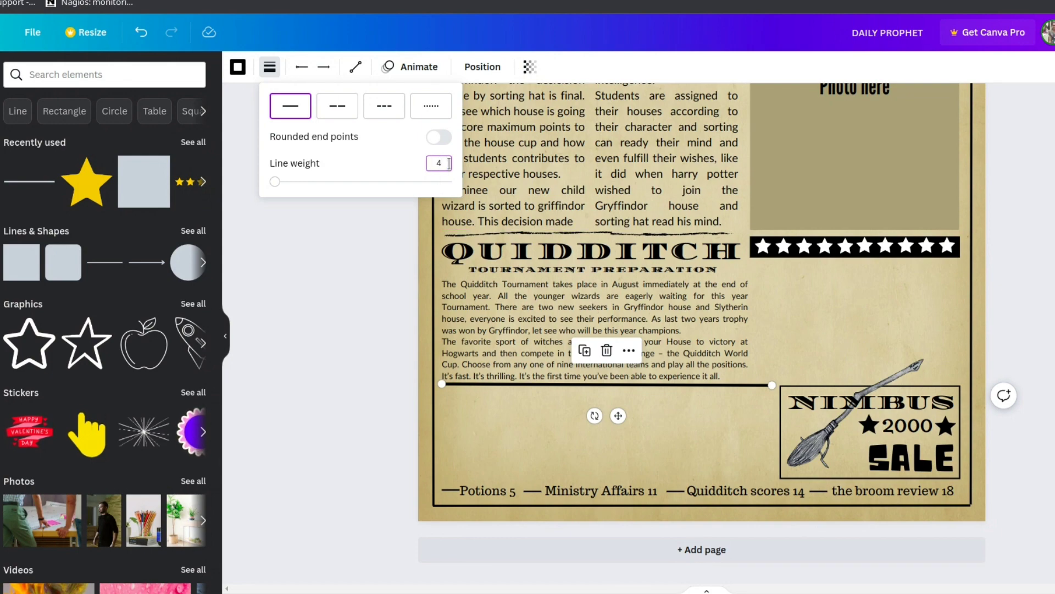
left_click(484, 434)
scroll(624, 445, "up", 7)
scroll(708, 550, "down", 5)
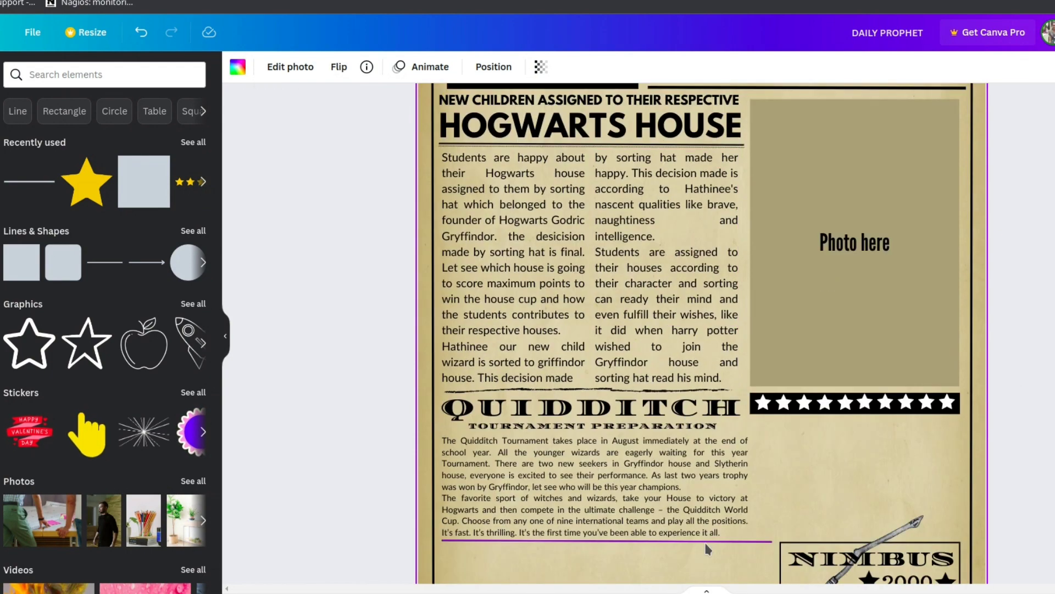
- Change the line under the Quidditch article to the dotted style
left_click(706, 543)
left_click(271, 67)
left_click(428, 106)
scroll(754, 464, "down", 3)
left_click(743, 438)
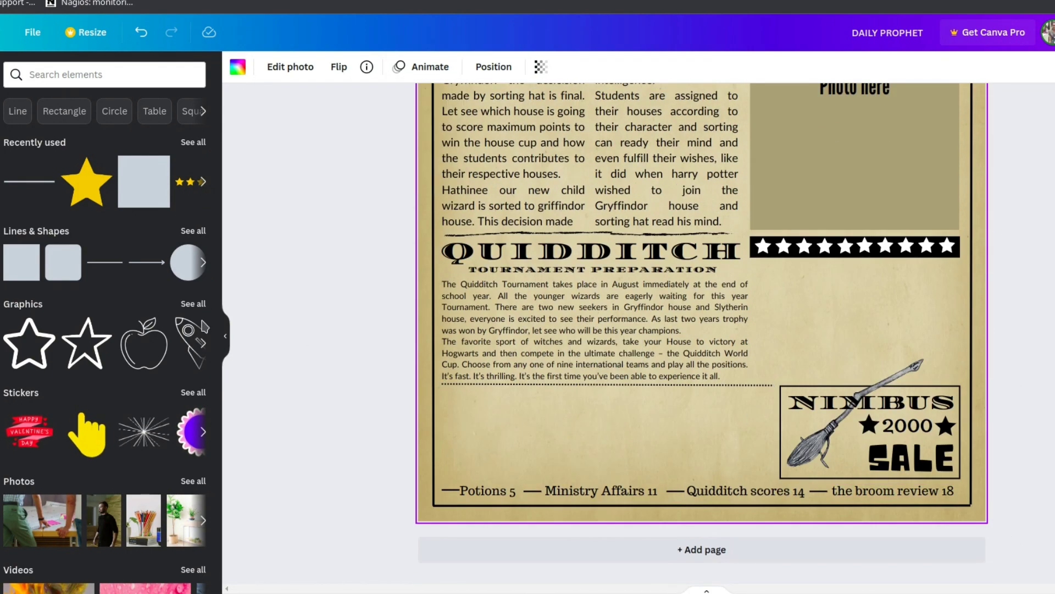
- Draw a thin vertical divider line along the Quidditch article's right side, from just below the heading down to the dotted line
key("l")
left_click_drag(822, 107, 753, 407)
left_click_drag(754, 456, 762, 352)
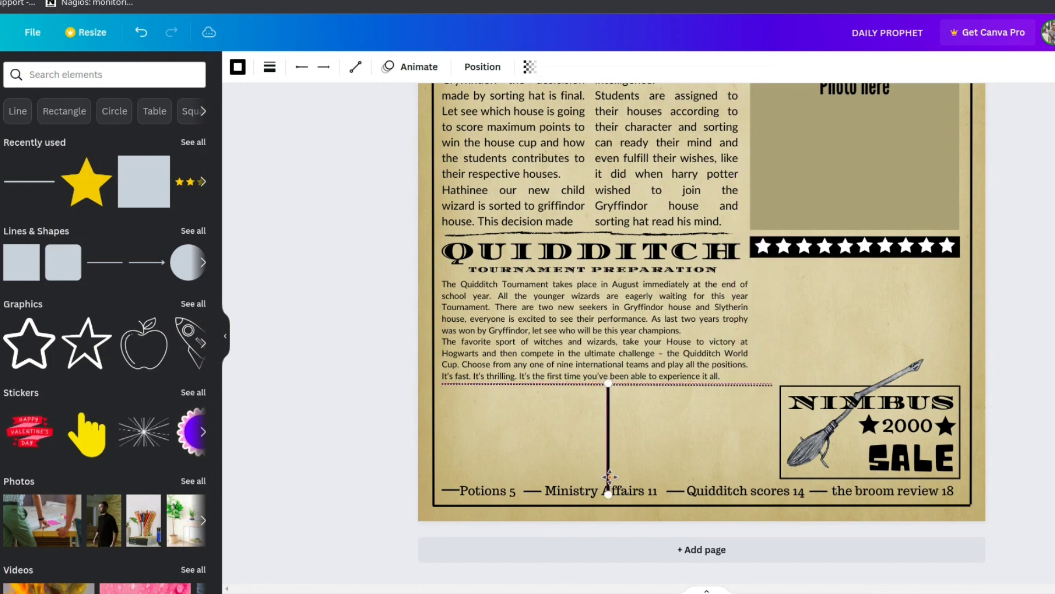
left_click_drag(451, 456, 431, 459)
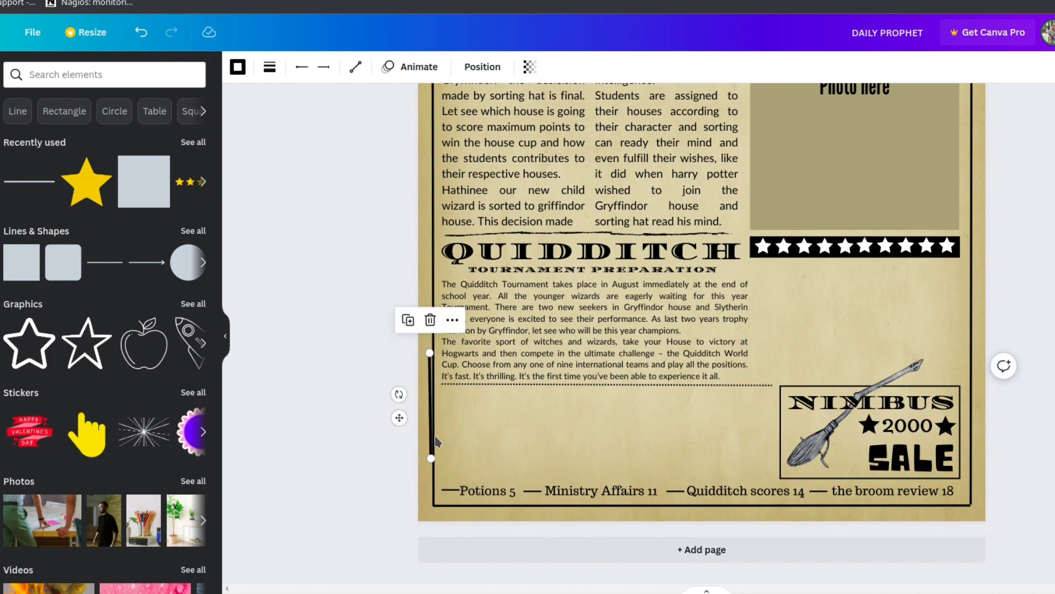
mouse_move(428, 354)
left_mouse_down()
mouse_move(761, 297)
mouse_move(428, 338)
left_mouse_up()
left_click_drag(430, 301, 430, 295)
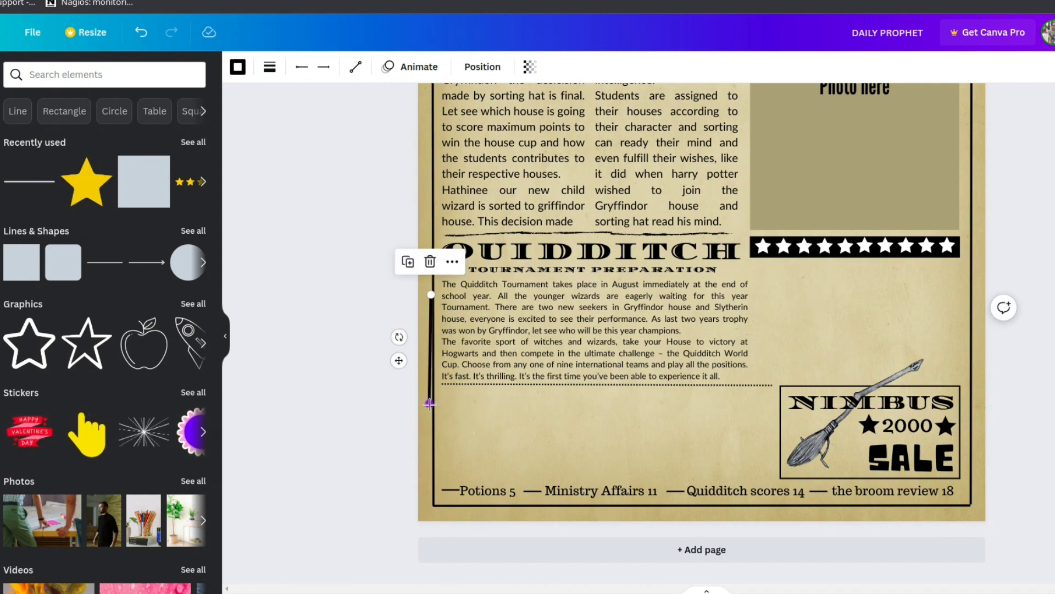
left_click_drag(429, 374, 757, 362)
left_click(269, 66)
left_click(558, 449)
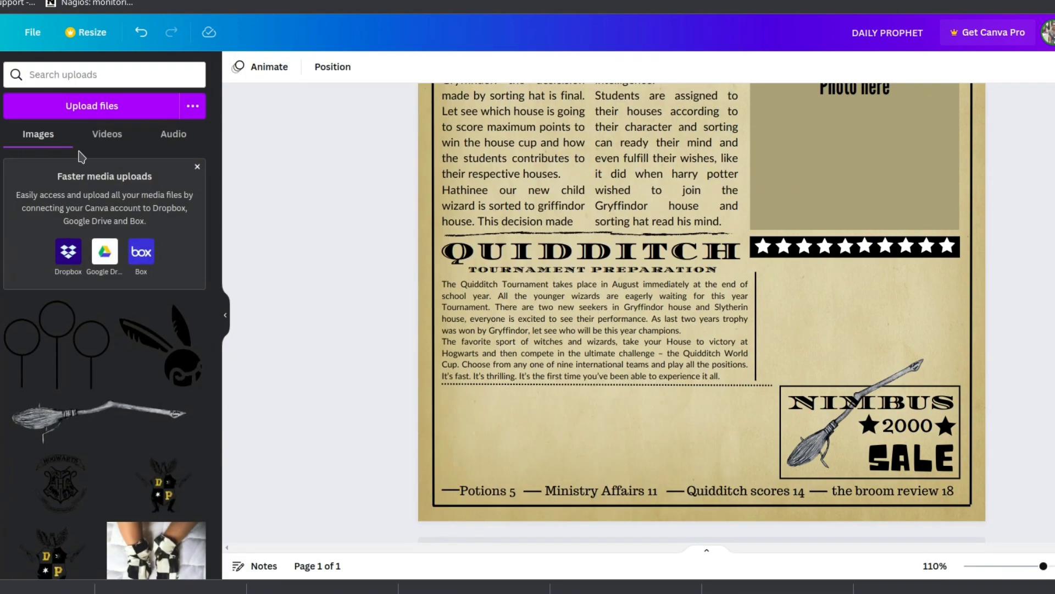
- Place the uploaded three-hoops image under the dotted line at the left text margin, shrunk to fit above the footer index
left_click(57, 341)
left_click_drag(733, 145, 582, 334)
left_click_drag(701, 434, 500, 264)
left_click_drag(472, 224, 516, 437)
left_click(611, 409)
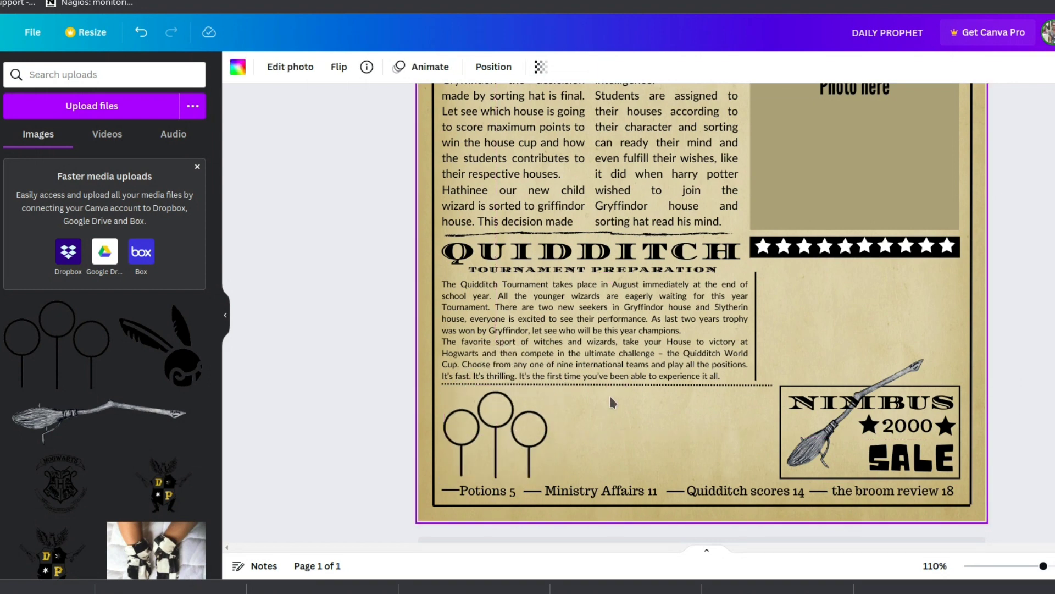
- Add the uploaded golden snitch image, shrink it and place it just left of the Nimbus 2000 box
left_click(129, 312)
left_click_drag(781, 198, 716, 384)
left_click_drag(787, 452, 610, 277)
left_click_drag(587, 230, 570, 426)
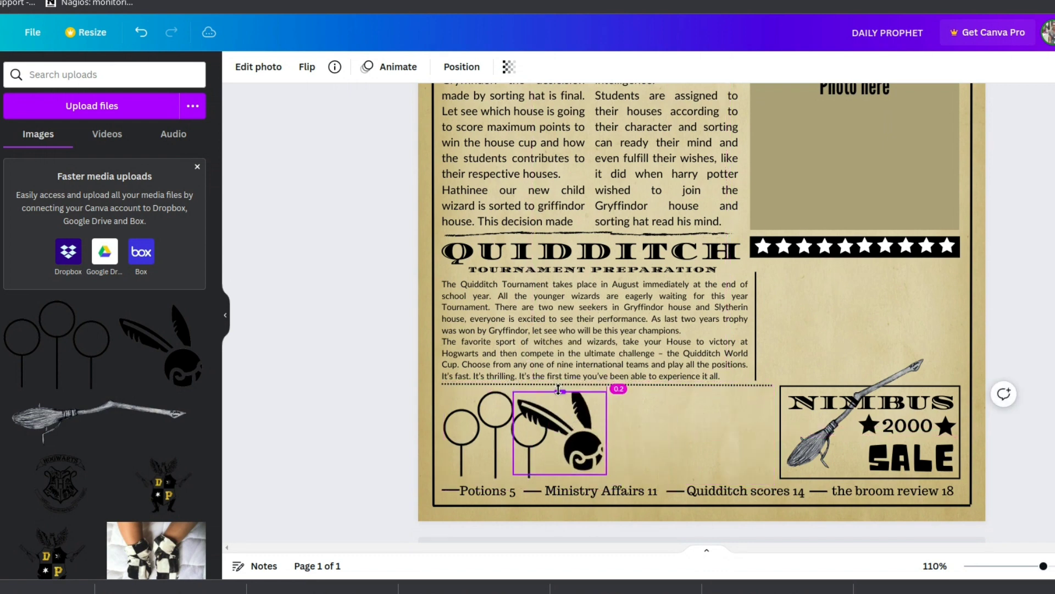
left_click_drag(607, 474, 595, 464)
left_click_drag(581, 431, 759, 450)
left_click(628, 457)
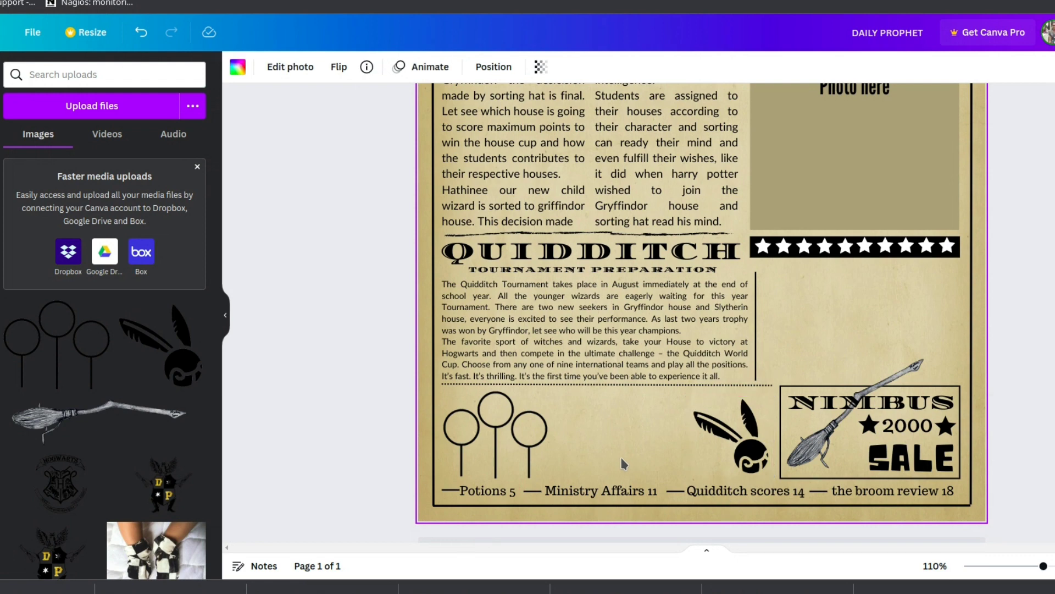
- Add a subheading between the hoops and the snitch reading "ALL THE BEST FOR THE YOUNGEST SEEKER IN THE CENTURY"
left_click(1, 214)
left_click(126, 216)
left_click_drag(730, 302, 715, 345)
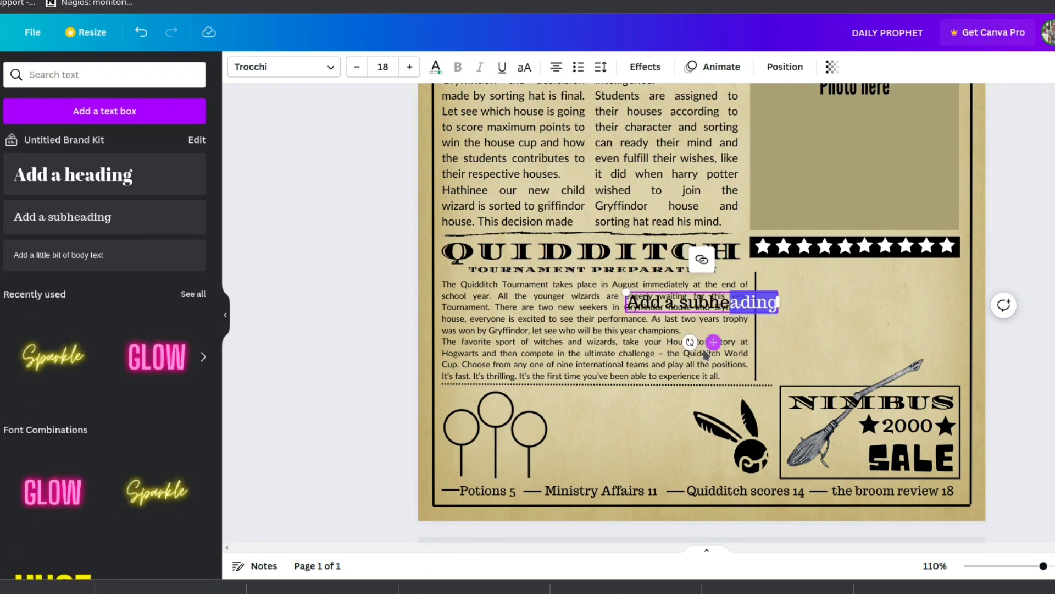
left_click_drag(744, 311, 660, 407)
double_click(647, 399)
type("All th")
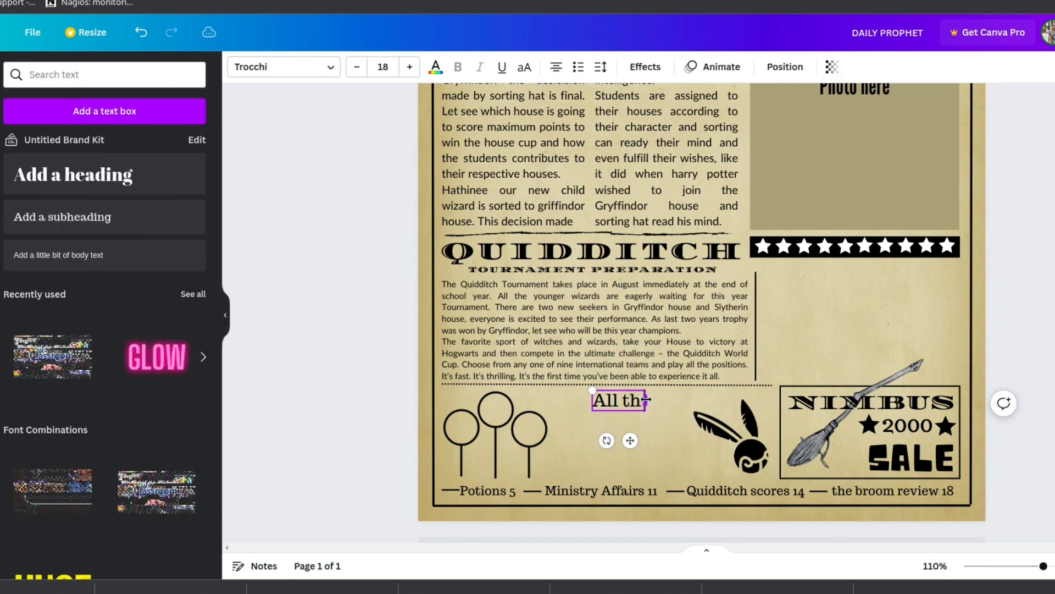
type("e")
key("ctrl+a")
type("ALL THE BEST FOR THE YOUNGE")
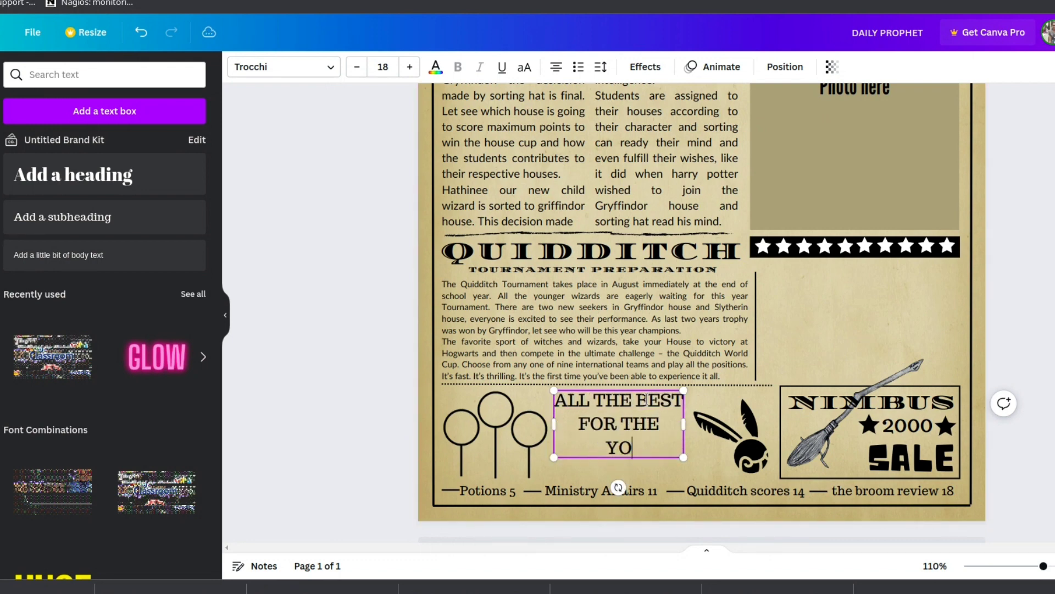
type("ST SEEKER IN THE CENTURY")
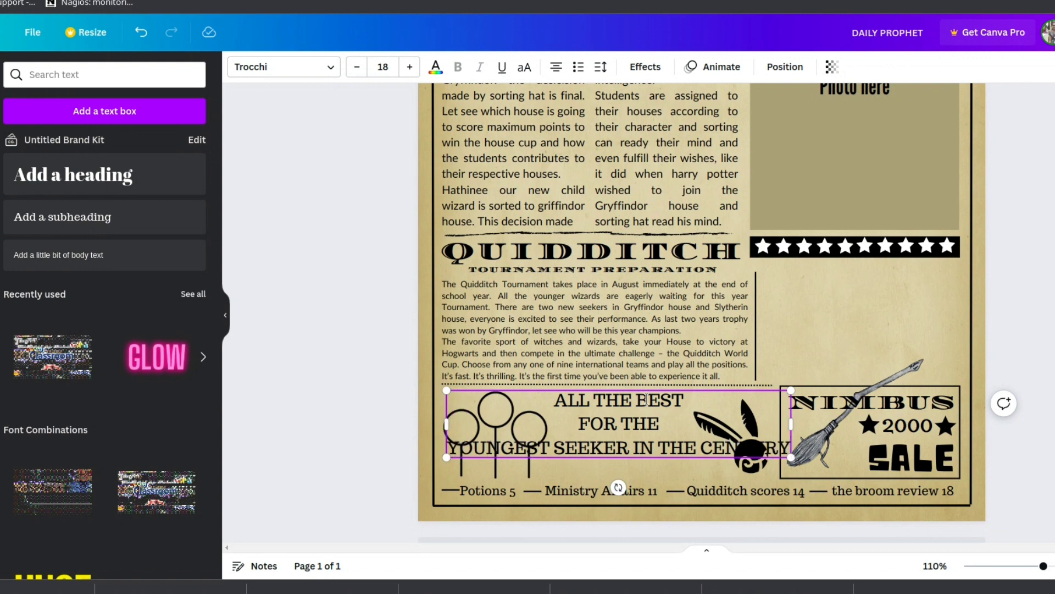
- Break the best-wishes message into five short lines and shrink it to size 13.9, fitting it between the hoops and the snitch
left_click(634, 445)
key("Return")
left_click(611, 467)
key("Return")
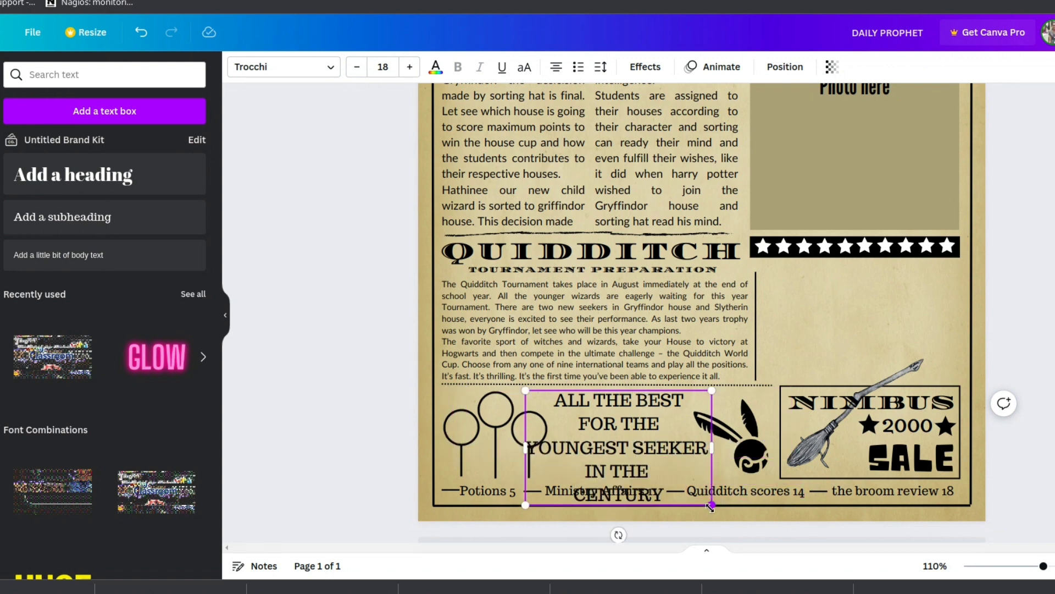
left_click_drag(711, 504, 674, 474)
left_click(726, 446)
left_click(682, 446)
left_click(617, 444)
left_click_drag(619, 445, 643, 443)
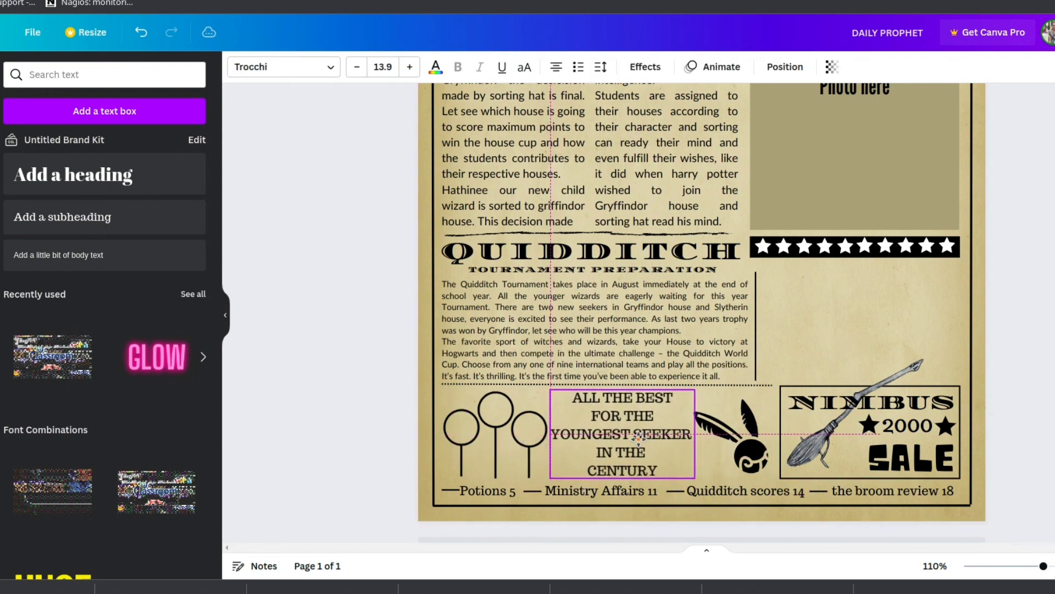
- Join "IN THE CENTURY" onto one line and add the seeker's name in double quotes beneath it
key("BackSpace")
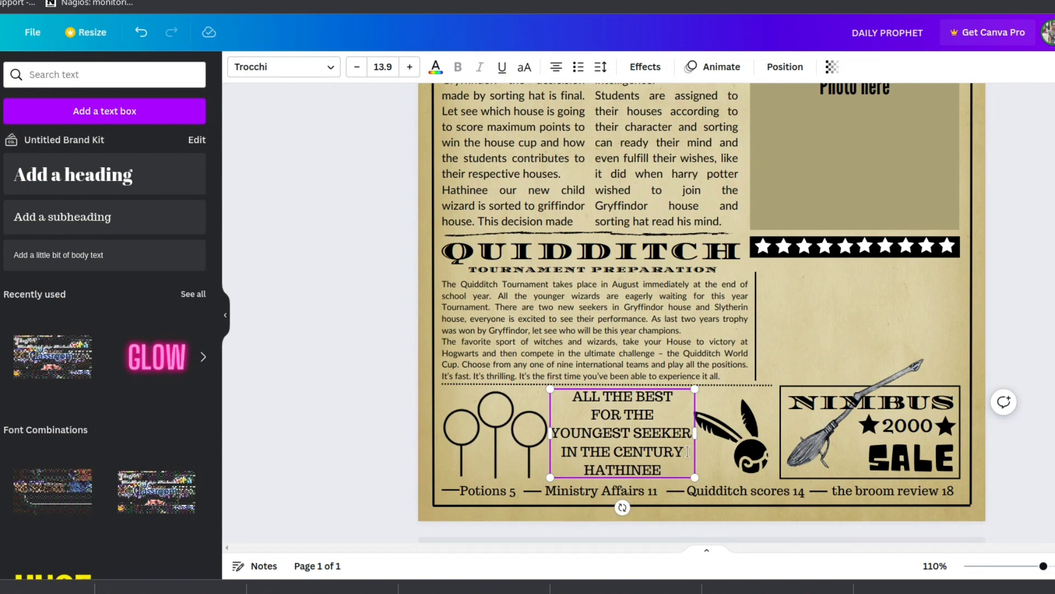
type("'")
left_click(583, 468)
type("'")
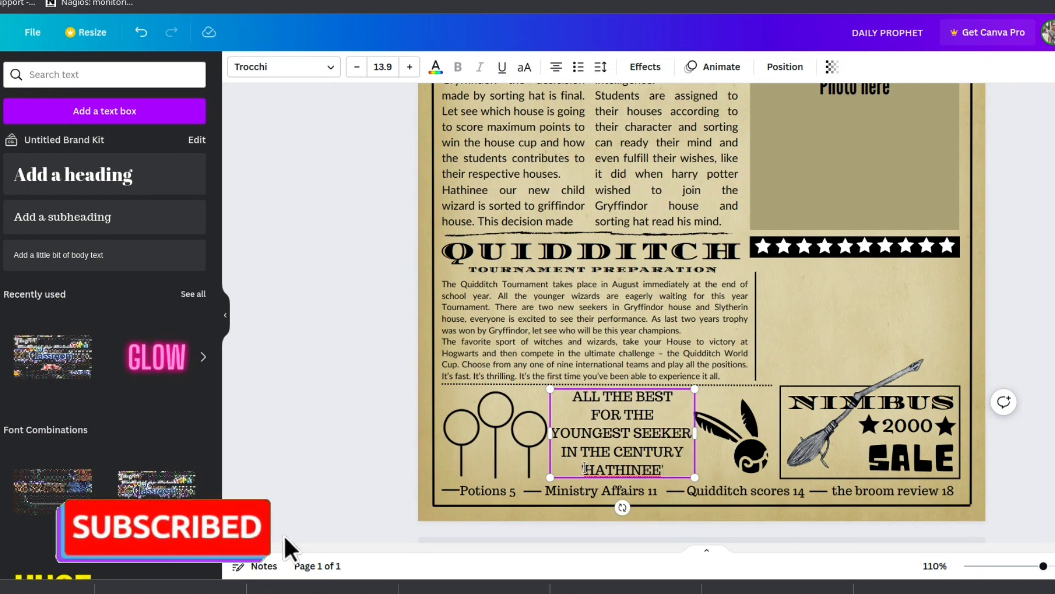
type("'")
type("\"")
left_click(682, 504)
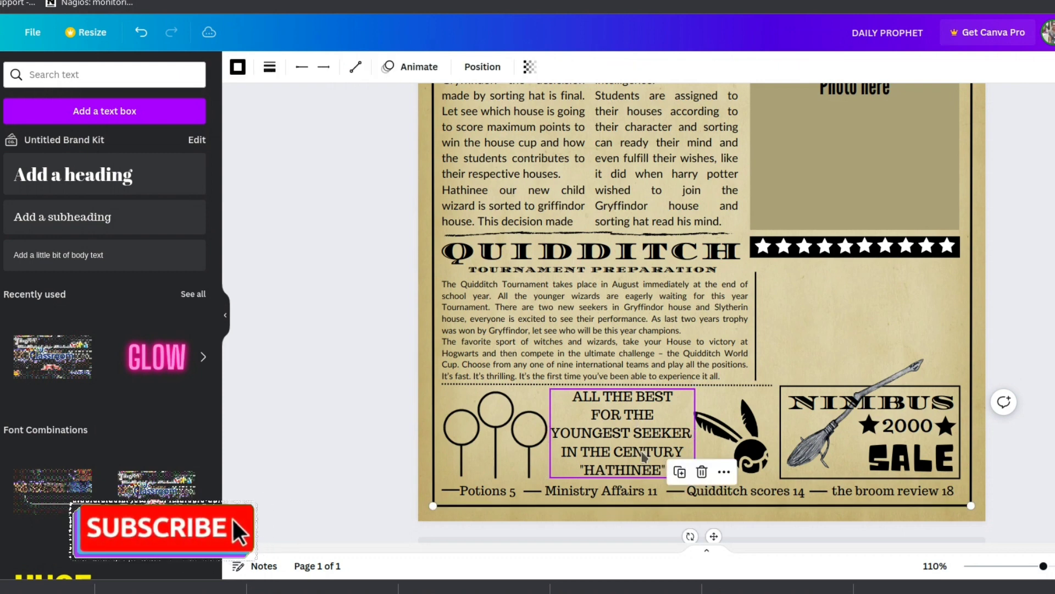
left_click_drag(641, 458, 641, 459)
left_click(487, 490)
left_click(745, 517)
- Change the best-wishes message to a heavy italic display font
left_click(622, 434)
left_click(283, 66)
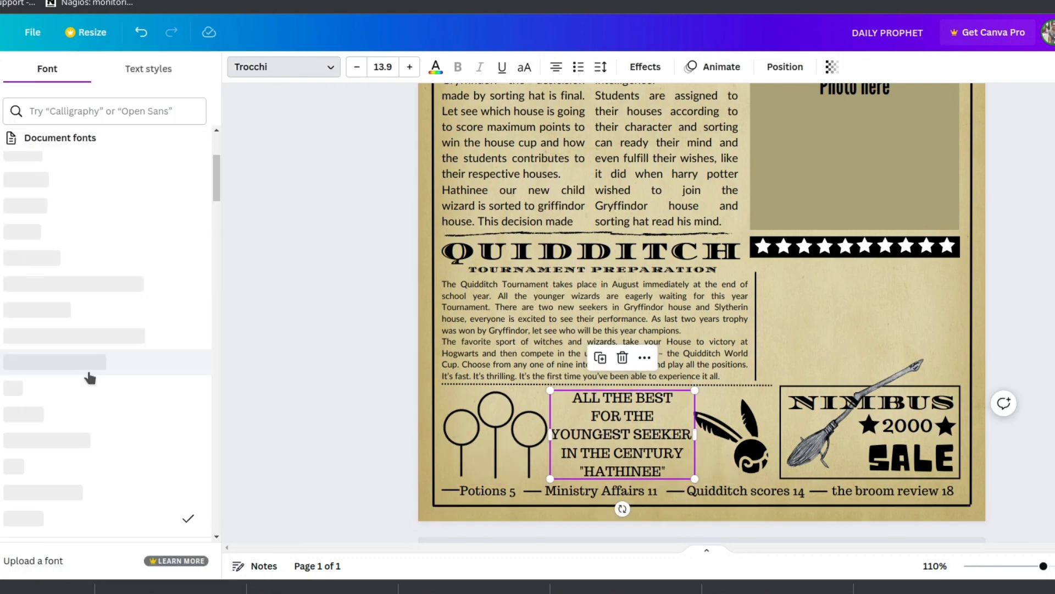
left_click_drag(217, 192, 210, 441)
scroll(78, 436, "down", 15)
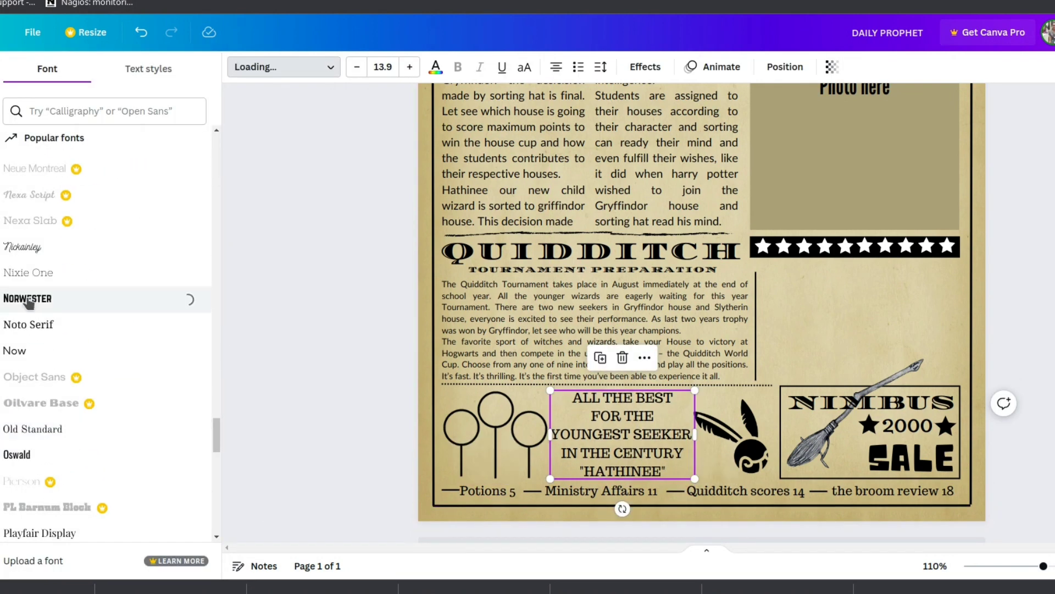
left_click(66, 306)
scroll(67, 316, "down", 6)
scroll(67, 316, "down", 2)
left_click(60, 272)
key("Tab")
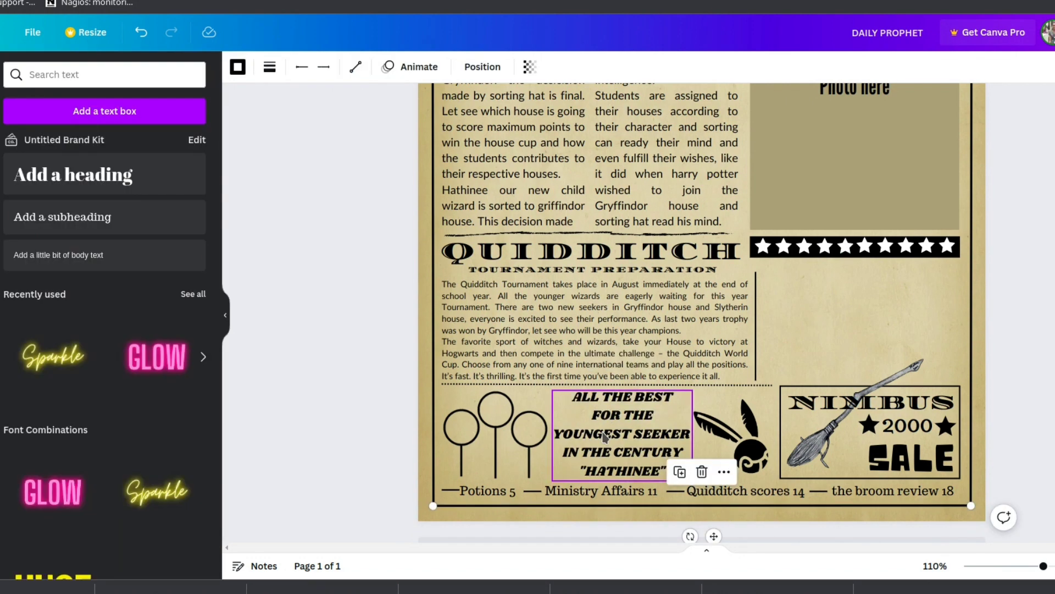
- Add a horizontal line just above the footer index, spanning the text width, and give it the short-dashed style
left_click(768, 515)
left_click(583, 476)
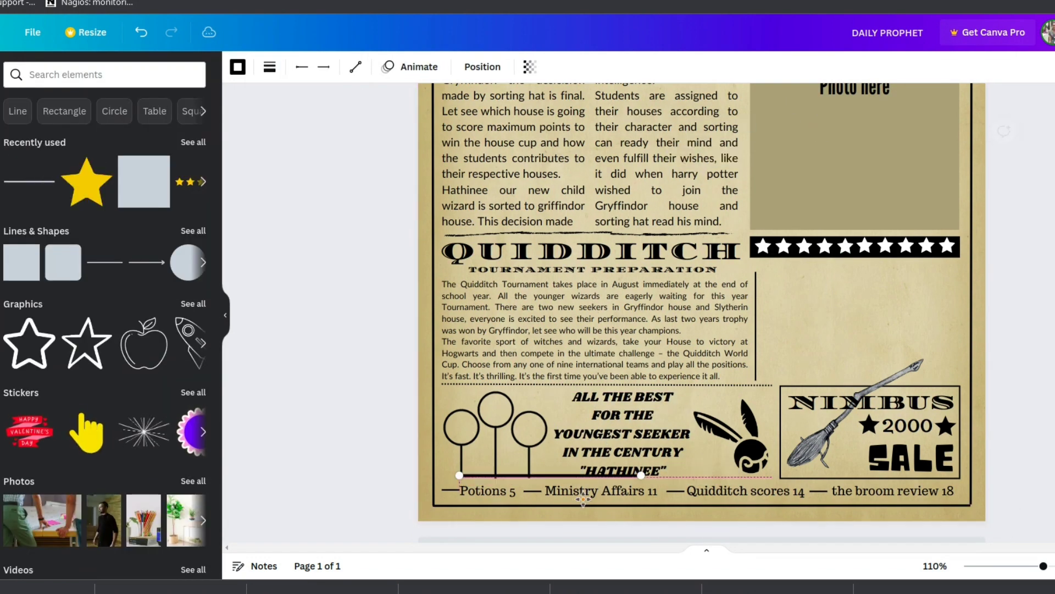
left_click_drag(573, 481, 959, 483)
left_click(270, 66)
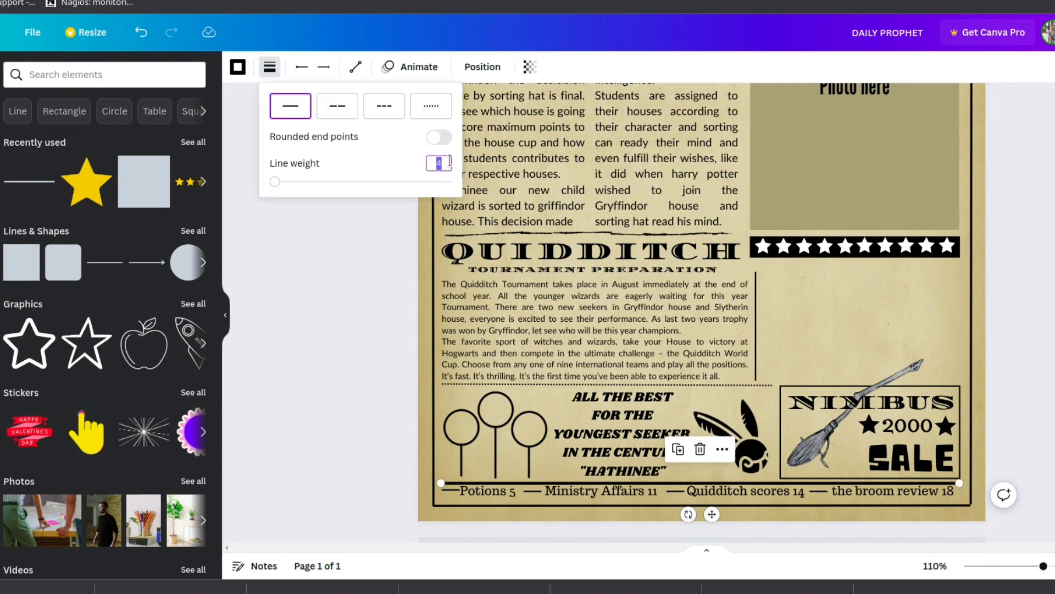
left_click(385, 106)
left_click(793, 334)
- Add the "HAPPINESS CAN BE FOUND EVEN IN THE DARKEST OF TIMES" quote as a small text box under the star band
scroll(797, 335, "up", 5)
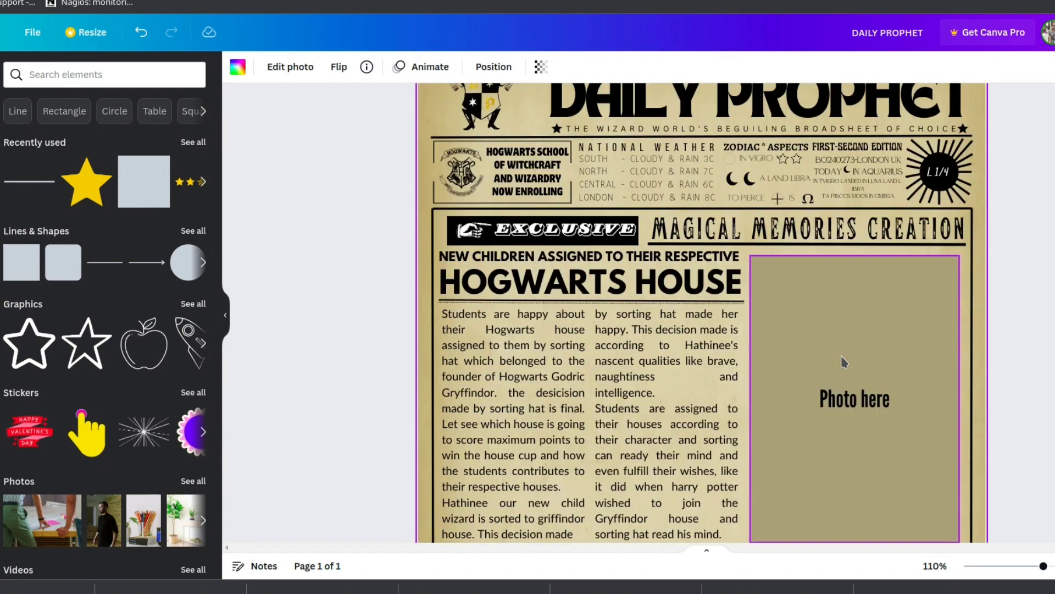
scroll(777, 399, "down", 5)
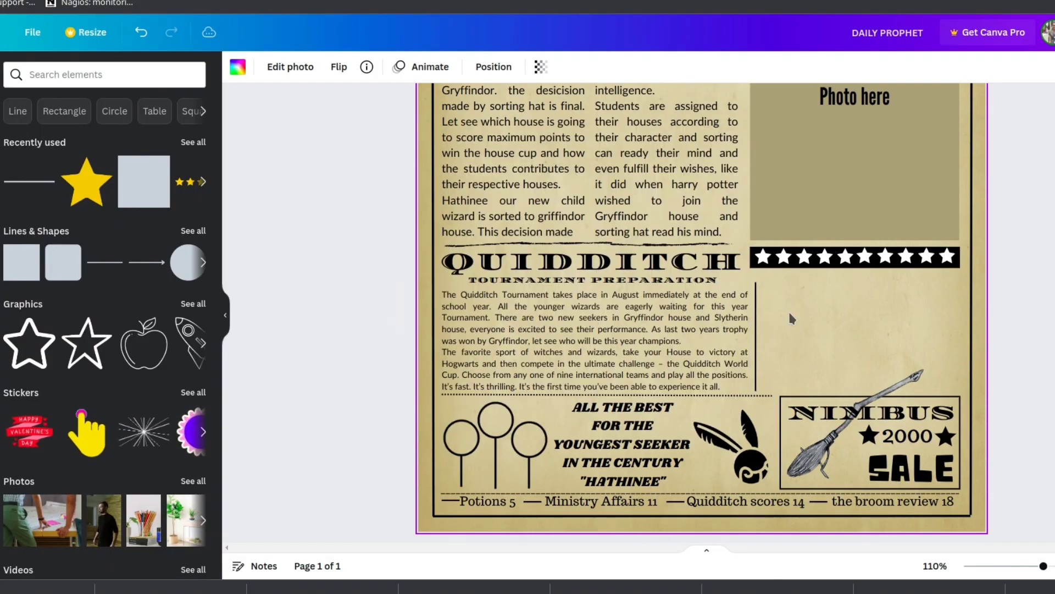
right_click(788, 310)
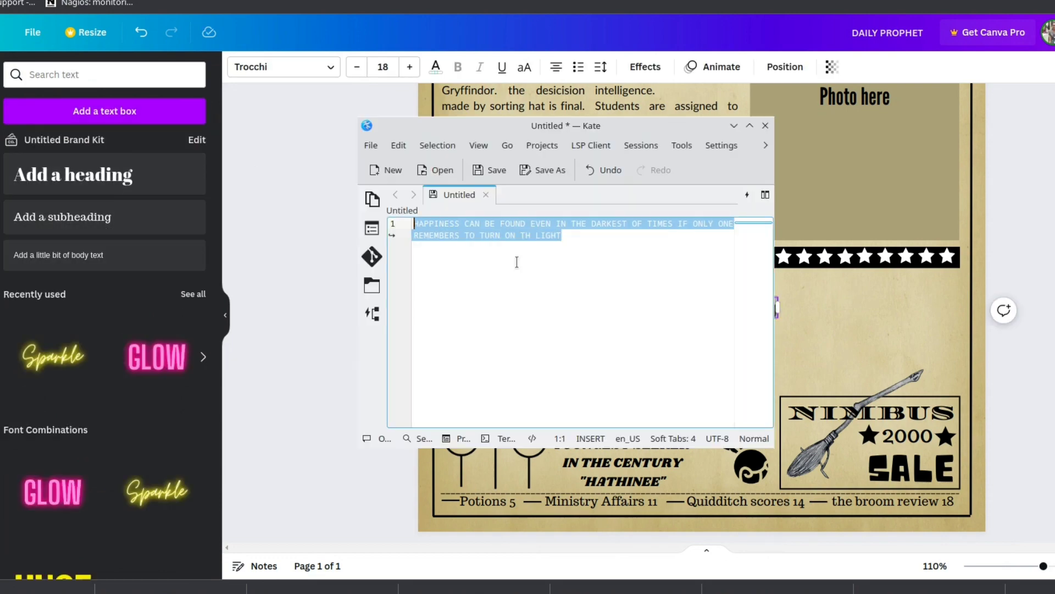
triple_click(760, 306)
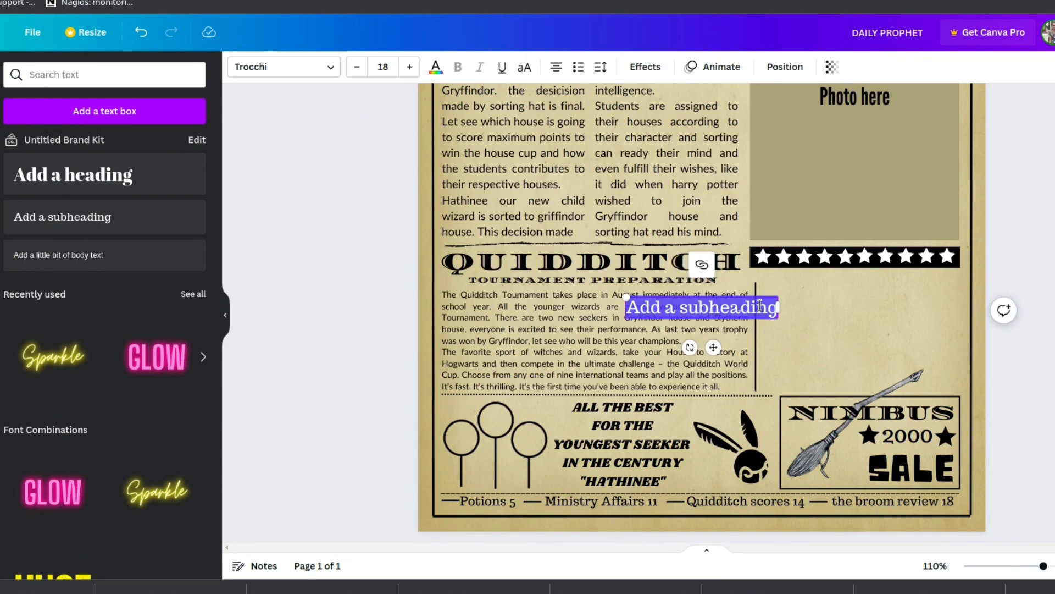
type("HAPPINESS CAN BE FOUND EVEN IN THE DARKEST OF TIMES IF ONLY ONE REMEMBERS TO TURN ON TH LIGHT")
left_click_drag(901, 342, 1032, 342)
left_click_drag(1053, 345, 843, 318)
left_click_drag(687, 304, 872, 303)
- Break the happiness quote into four centered lines, starting new lines at "EVEN", "OF TIMES" and "REMEMBERS"
left_click(869, 303)
left_click(930, 303)
key("Return")
left_click(878, 314)
key("Return")
left_click_drag(892, 359, 872, 339)
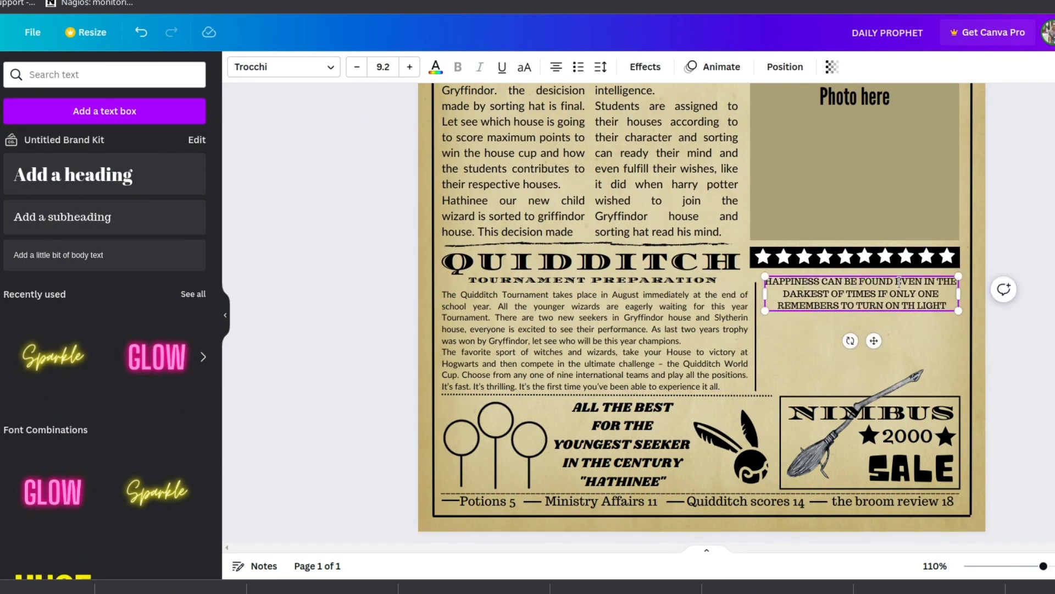
left_click(895, 281)
key("Return")
left_click(784, 306)
key("BackSpace")
left_click(866, 295)
key("Return")
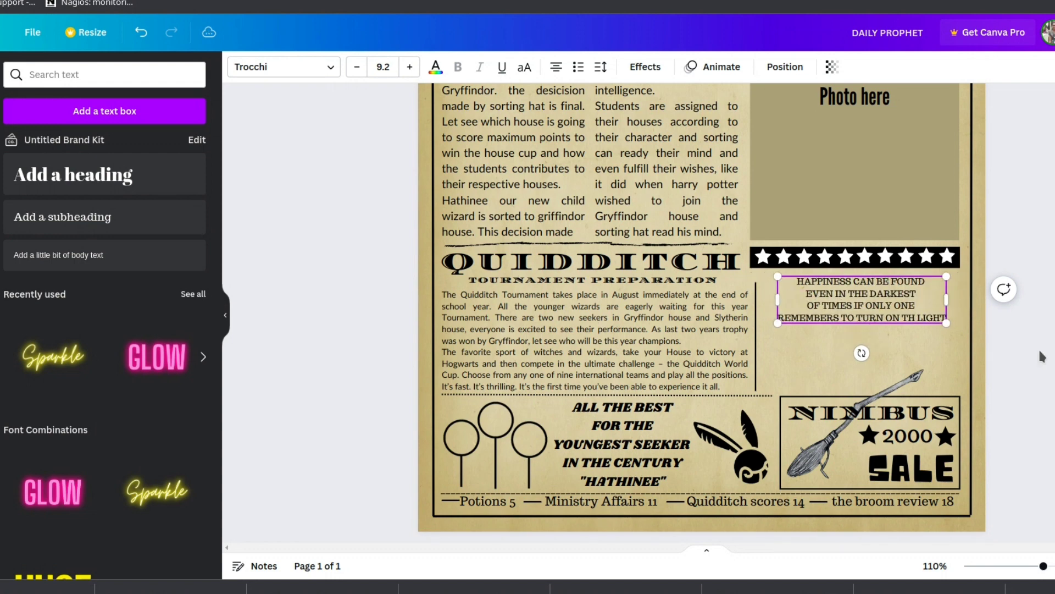
- Enlarge the quote to size 14.1 to fill the space under the star band, ending it with "THE LIGHT" on a fifth line
left_click_drag(946, 323, 989, 381)
left_click_drag(892, 316, 855, 314)
left_click(791, 379)
- Upload the wand image ae7518db580785c328a5332ec585ab37.jpg, add it to the page and shrink it
left_click(92, 105)
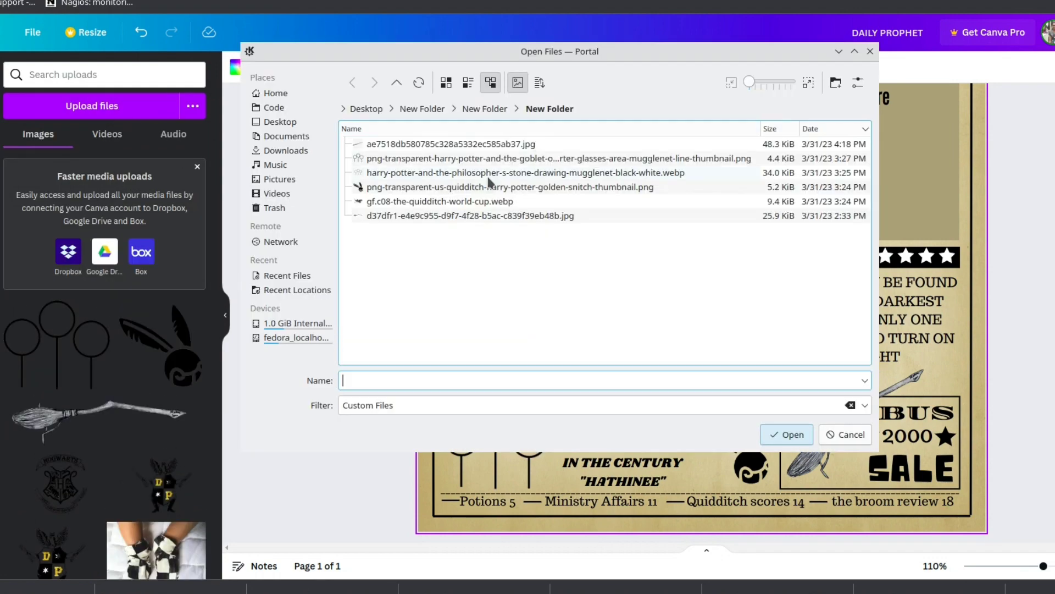
left_click(488, 144)
left_click(786, 434)
left_click(42, 352)
left_click_drag(702, 156, 730, 337)
left_click_drag(890, 471, 681, 261)
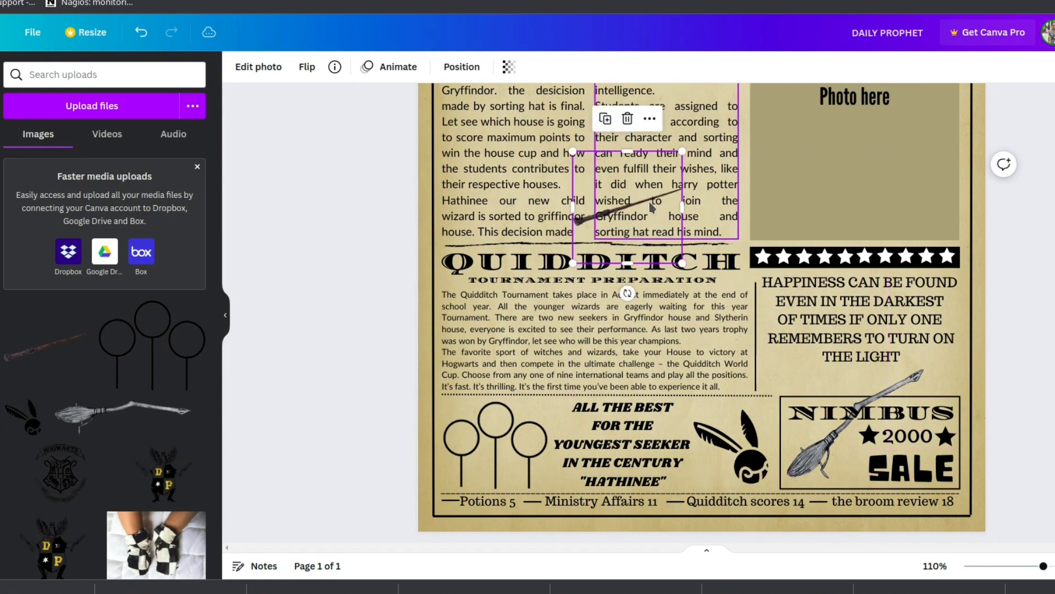
- Rotate the wand to horizontal and stretch it across the column between the star band and the quote, with the quote shifted slightly down
left_click_drag(628, 214, 824, 374)
left_click_drag(880, 309, 901, 285)
left_click_drag(834, 450, 806, 446)
left_click_drag(819, 355, 836, 219)
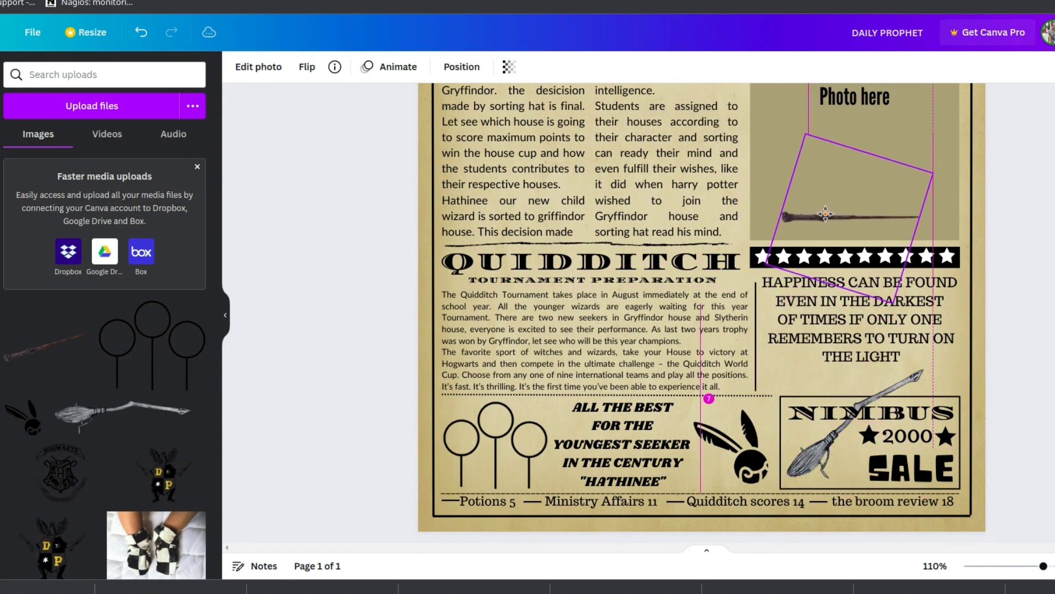
left_click_drag(858, 322, 859, 341)
left_click_drag(832, 219, 815, 285)
left_click_drag(896, 303, 949, 319)
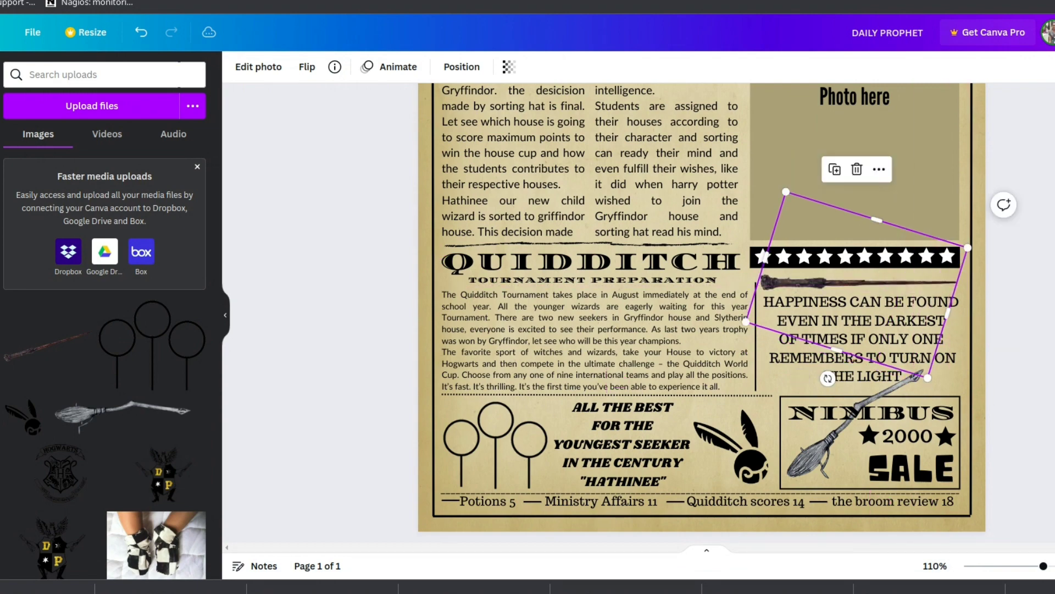
left_click(974, 395)
- Change the happiness quote's font to Hatton Black
scroll(982, 394, "up", 3)
scroll(1001, 368, "down", 3)
left_click(901, 341)
left_click(283, 66)
scroll(167, 412, "down", 5)
left_click_drag(216, 412, 217, 504)
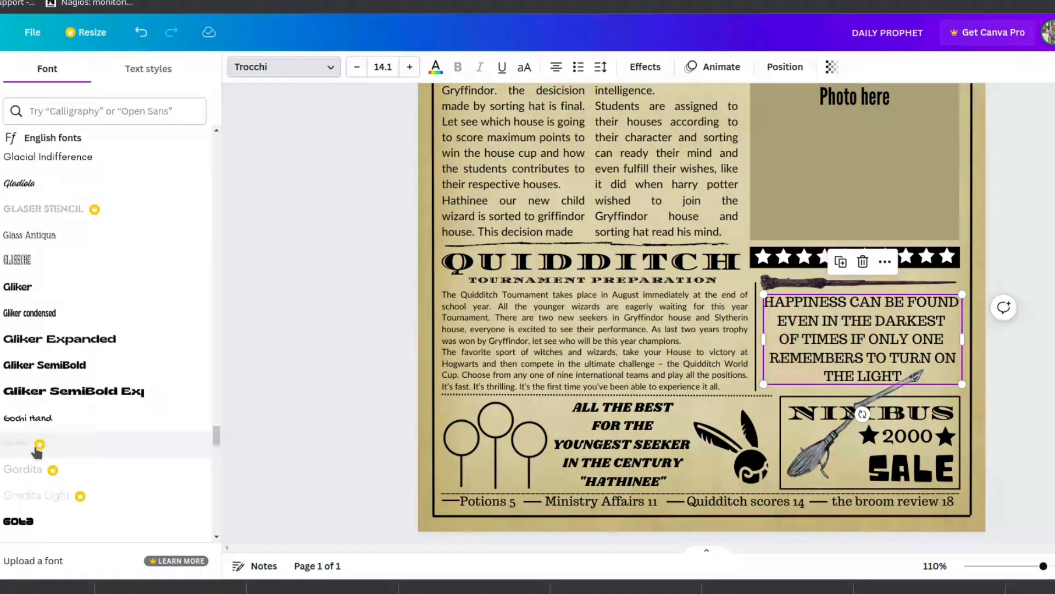
scroll(35, 445, "down", 10)
left_click(75, 214)
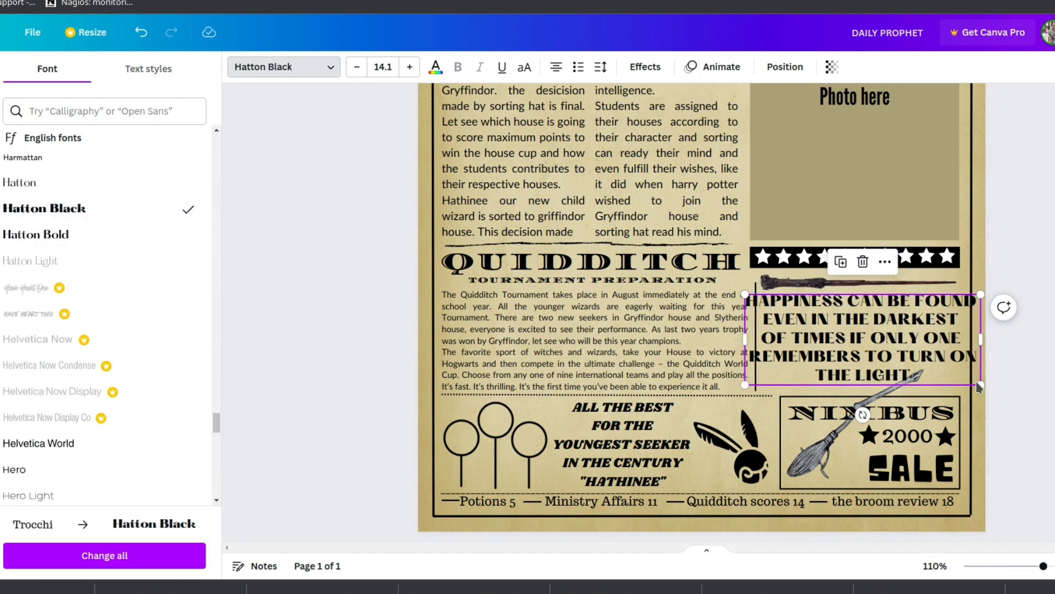
- Shrink the quote to size 12.8 and re-break its opening as "HAPPINESS CAN BE / FOUND EVEN IN THE / DARKEST OF TIMES"
left_click_drag(980, 385, 961, 377)
left_click_drag(895, 301, 911, 302)
key("Return")
left_click(780, 335)
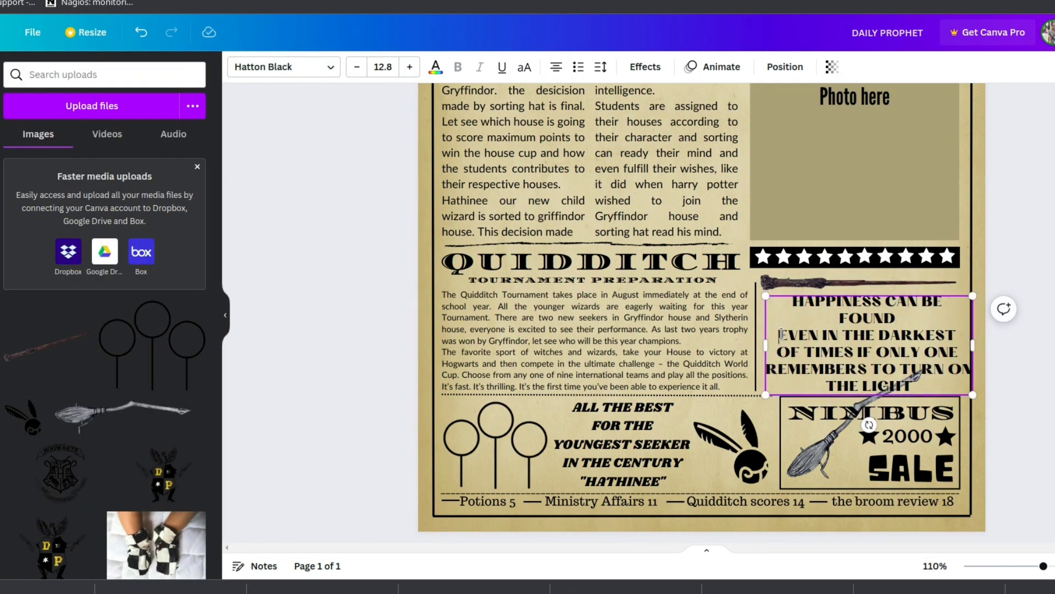
key("BackSpace")
left_click(778, 350)
key("BackSpace")
key("End")
key("Delete")
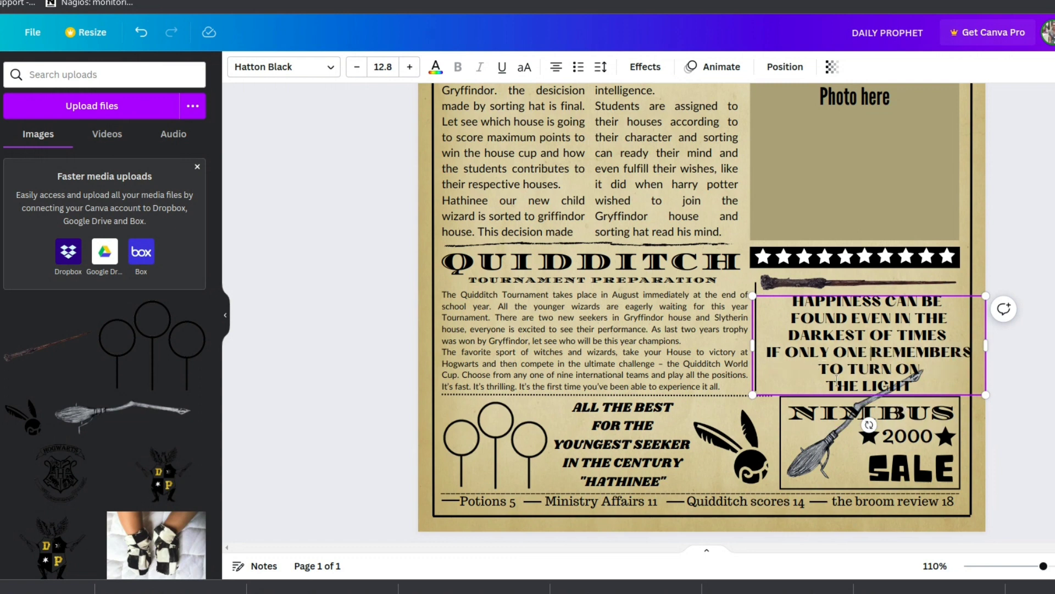
- Re-break the quote's ending as "IF ONLY ONE / REMEMBERS TO / TURN ON THE LIGHT"
key("Return")
left_click(900, 368)
key("Return")
left_click(915, 389)
key("Delete")
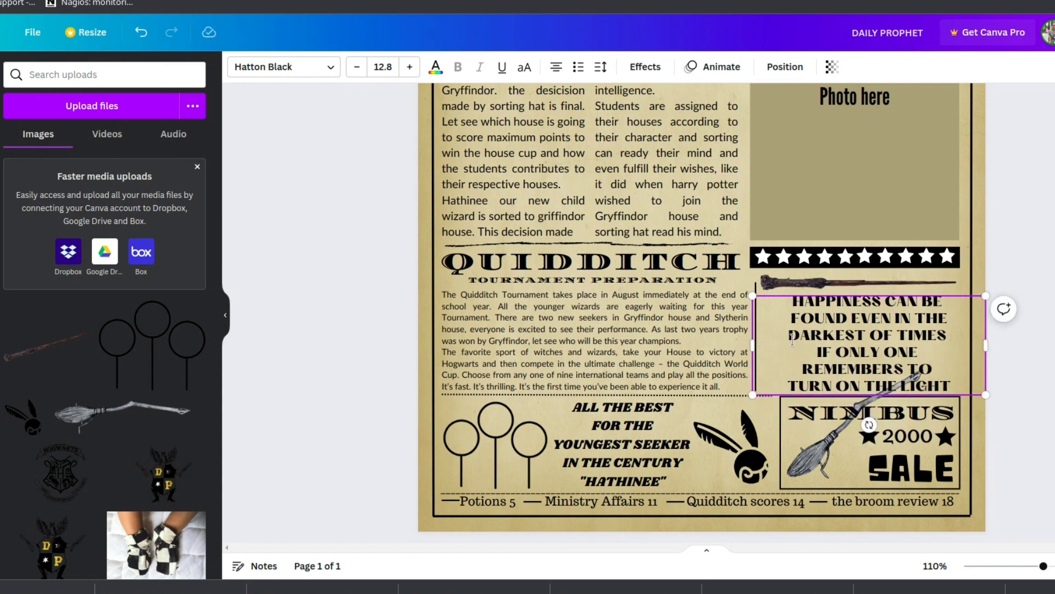